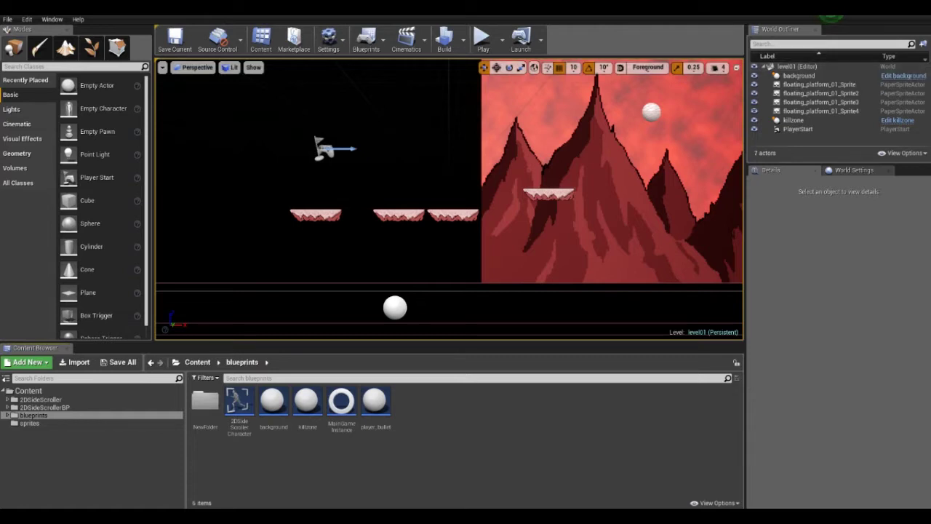
Create an Actor Blueprint named 'slug' in the blueprints folder and open it in the Blueprint editor
right_click(511, 423)
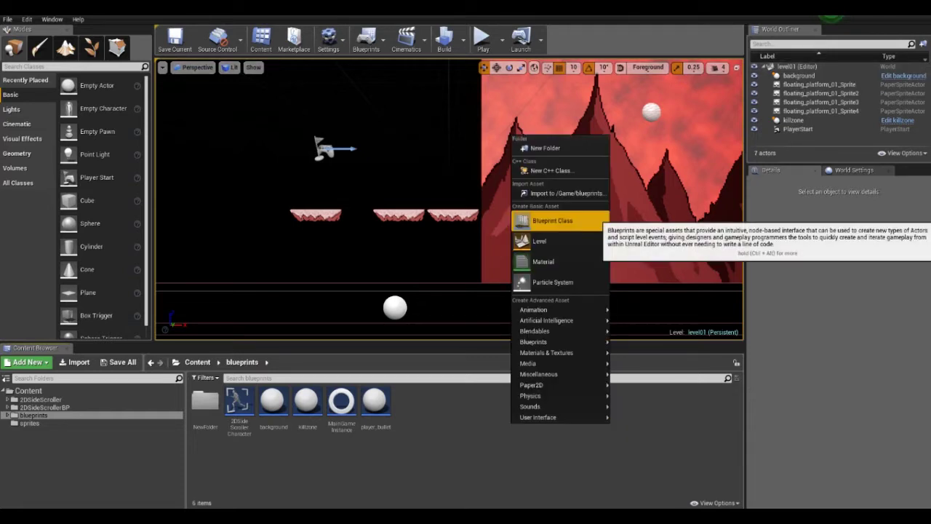
click(560, 220)
click(378, 150)
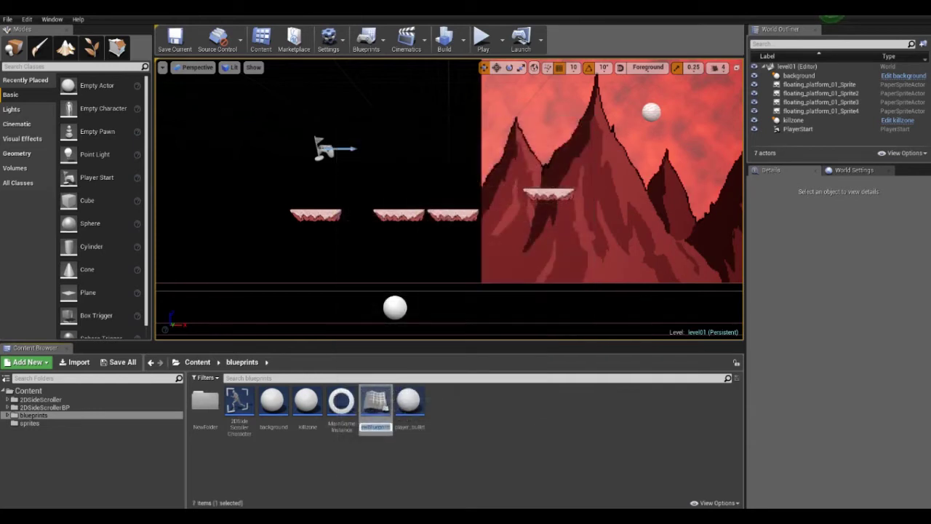
text(slu)
text(g)
key(Return)
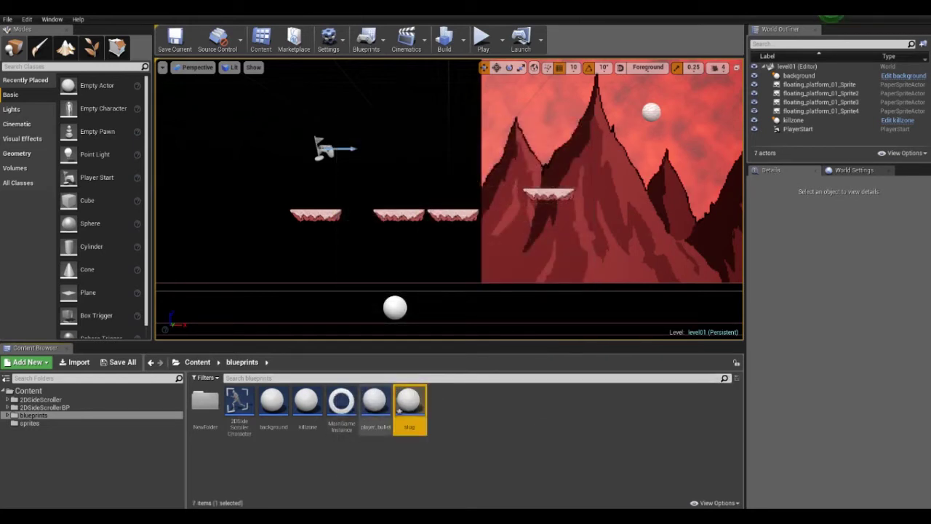
double_click(410, 404)
click(40, 69)
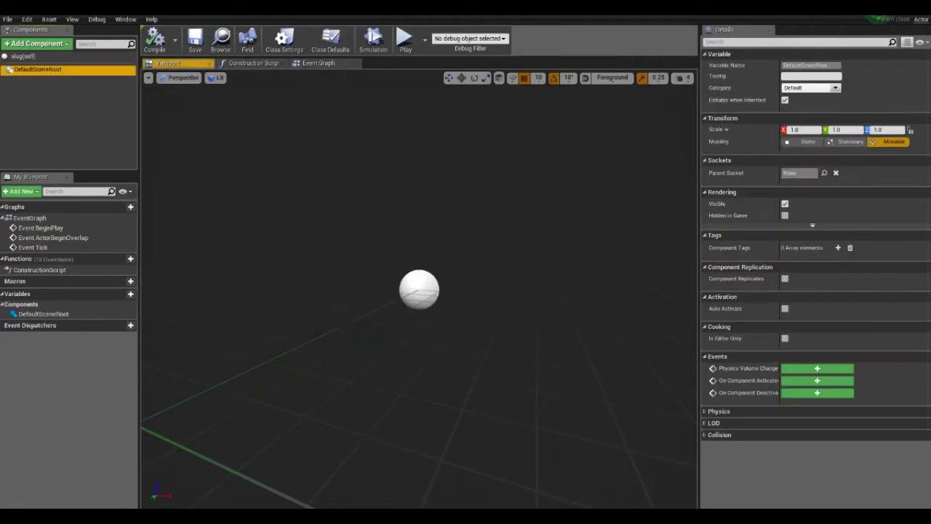
Add a Sphere Collision component named collis_sph and drag it onto DefaultSceneRoot as root
click(38, 43)
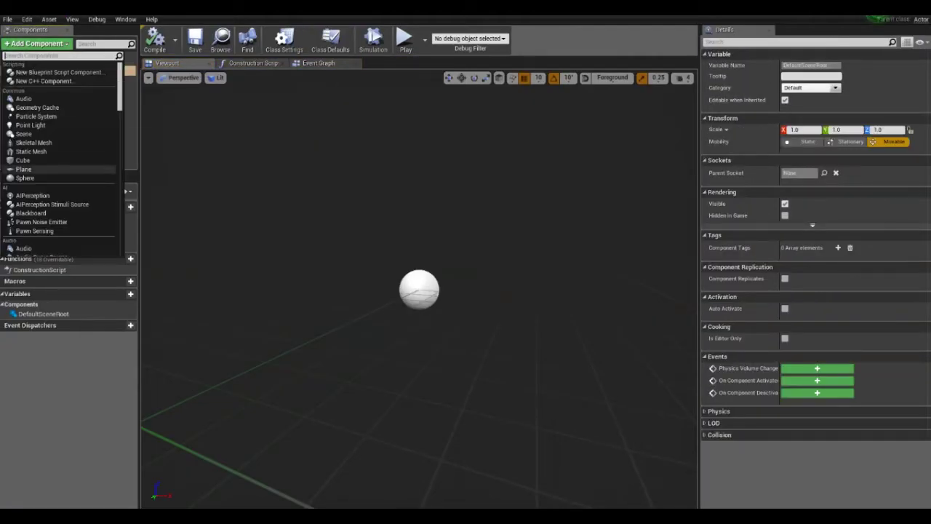
scroll(59, 204, down, 2)
scroll(58, 161, down, 2)
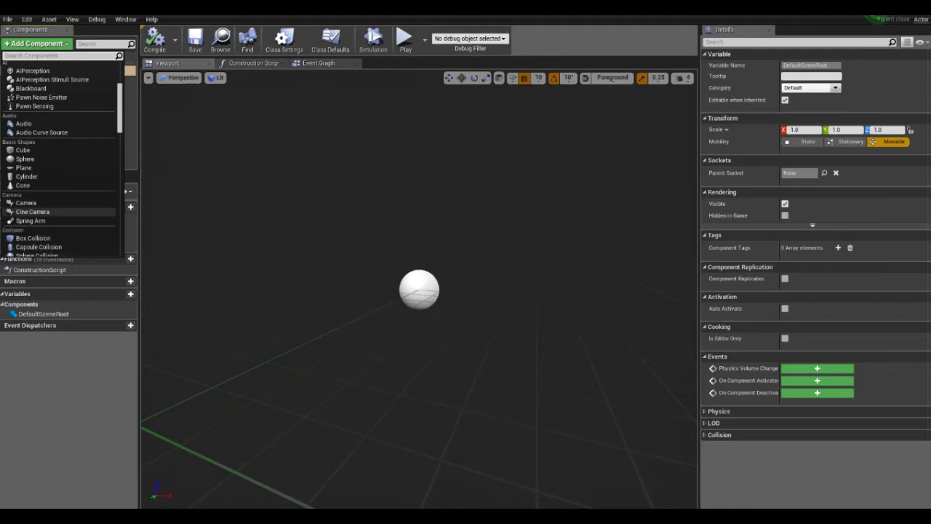
scroll(58, 160, down, 1)
scroll(58, 160, down, 1)
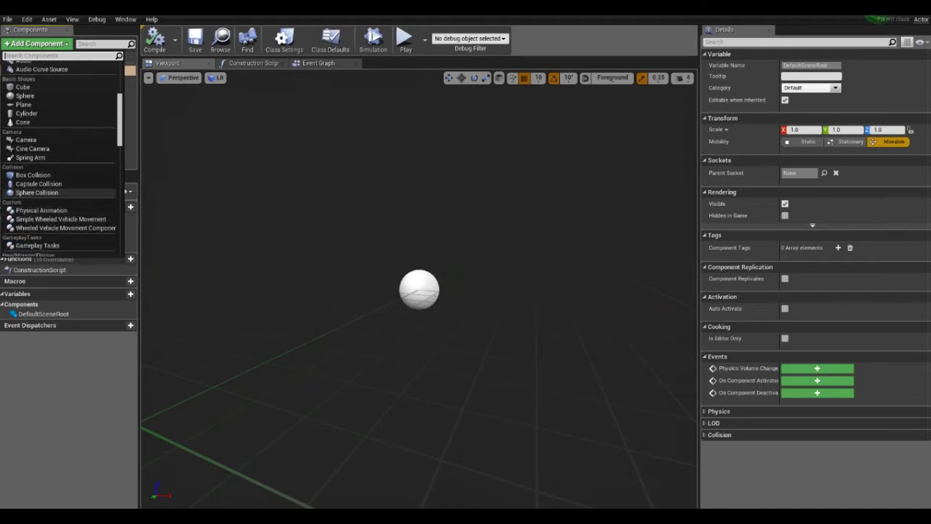
click(36, 192)
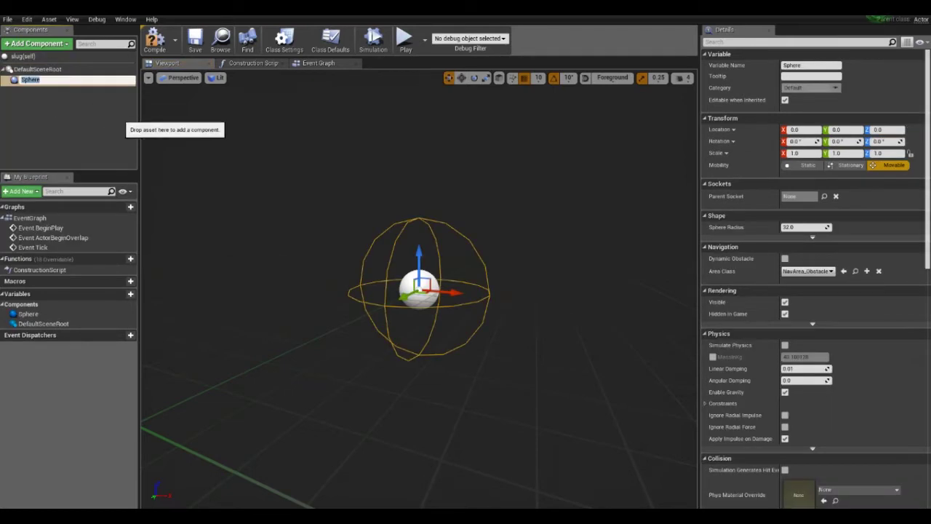
text(collis_sp)
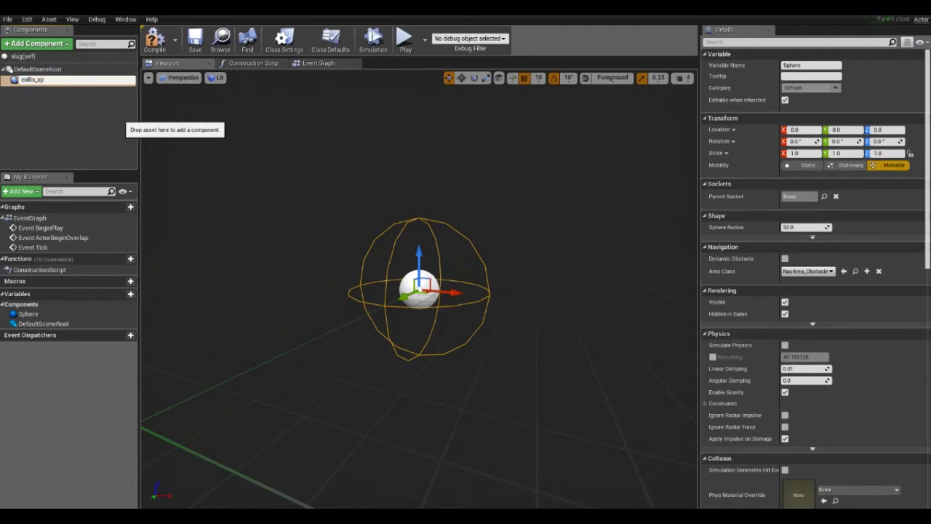
text(h)
key(Return)
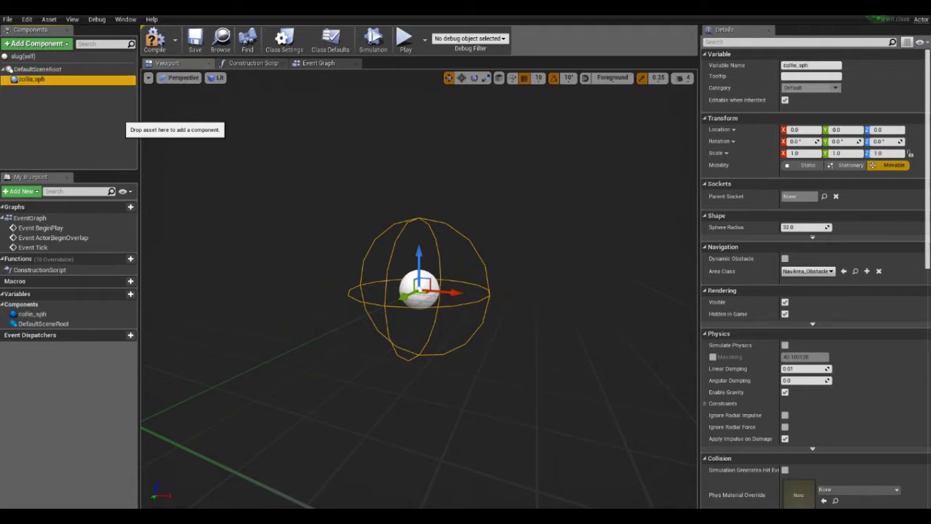
mouse_move(33, 79)
mouse_down()
mouse_move(37, 86)
mouse_move(36, 71)
mouse_up()
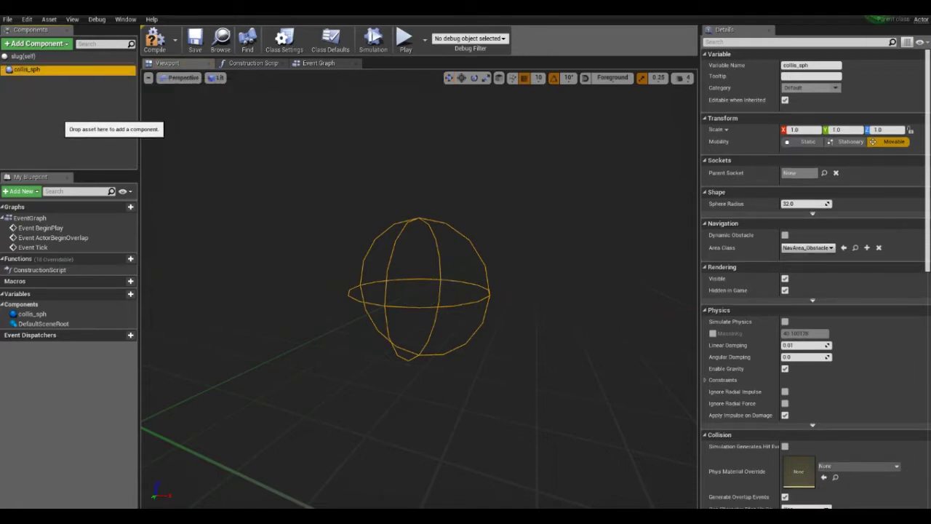
Add a Paper Flipbook component under the sphere and name it flipbook
click(36, 44)
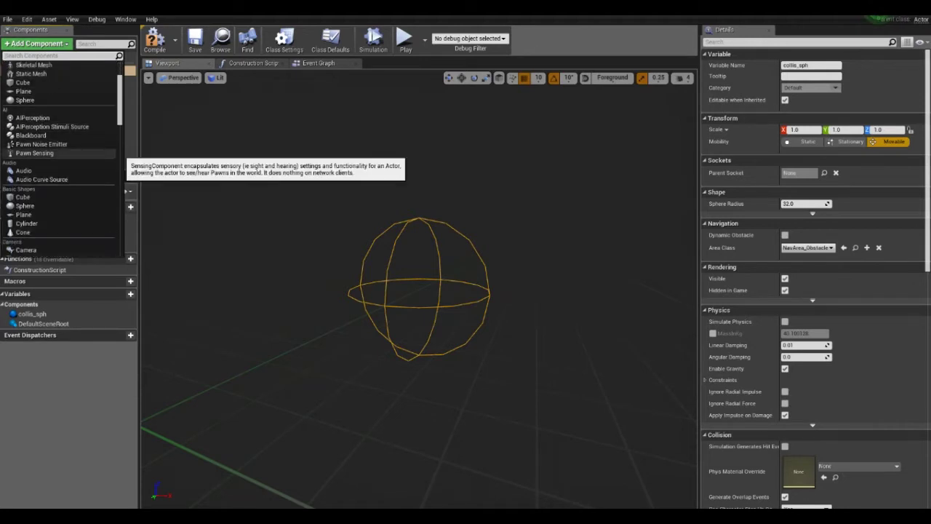
key(Escape)
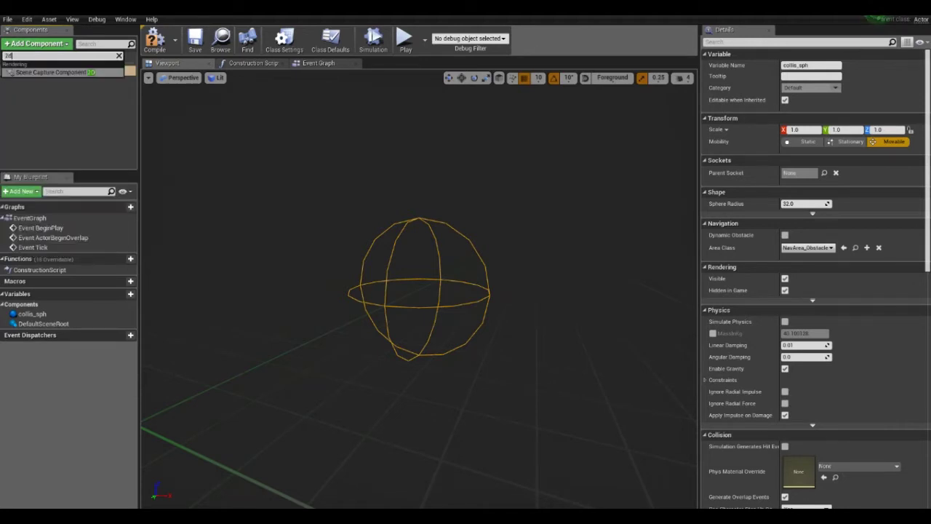
click(36, 44)
text(flip)
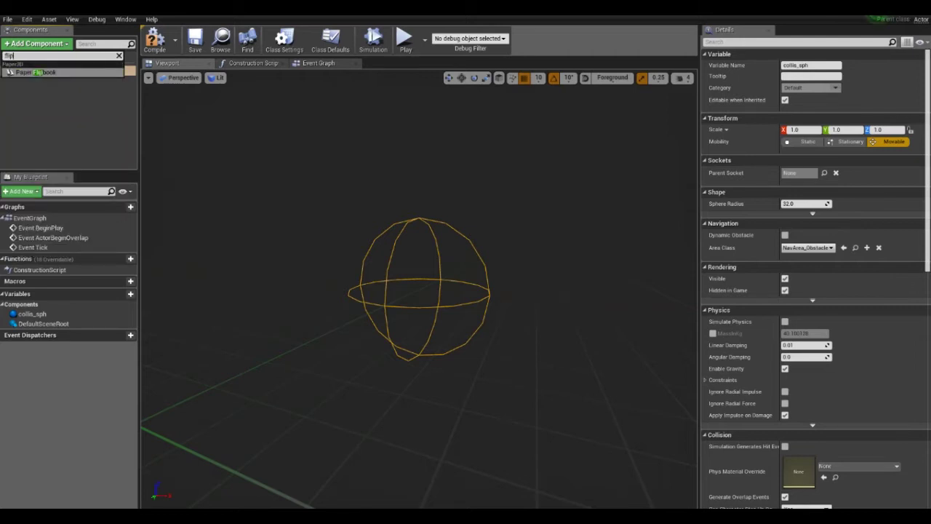
key(Down)
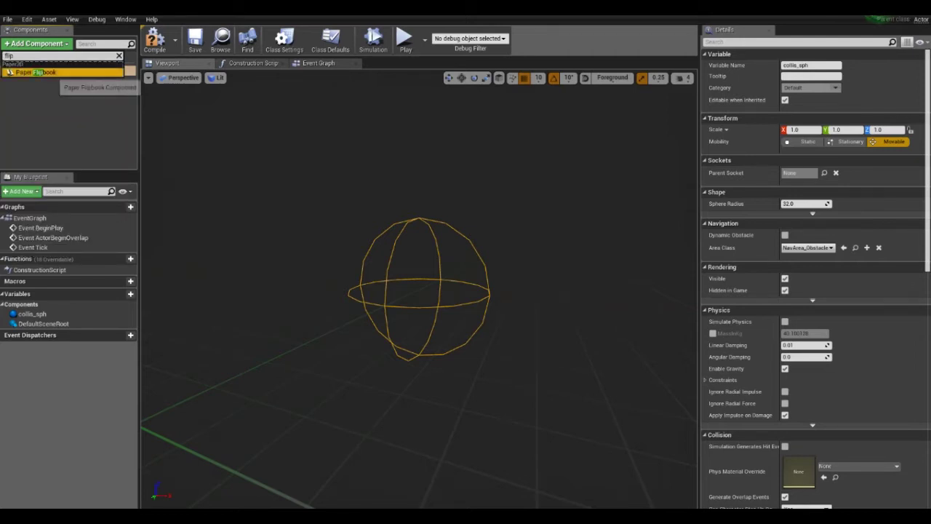
key(Return)
text(flipbook)
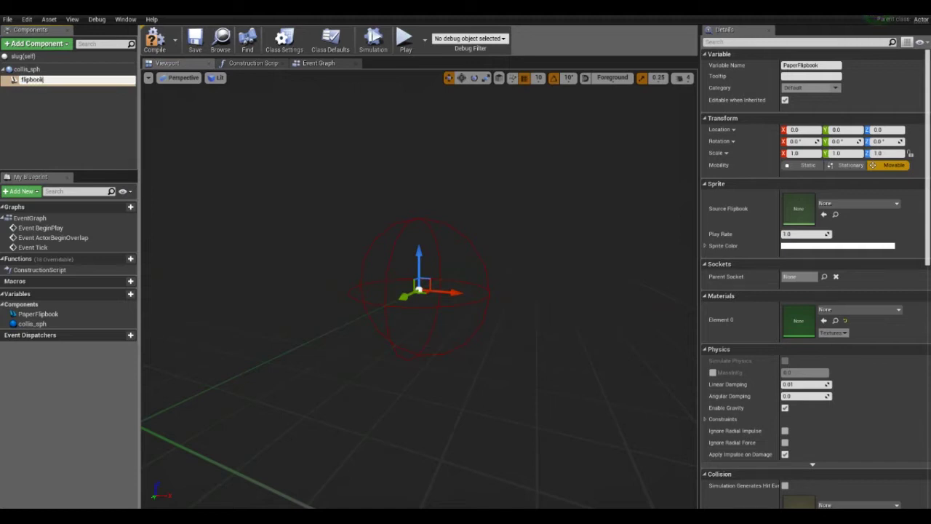
key(Return)
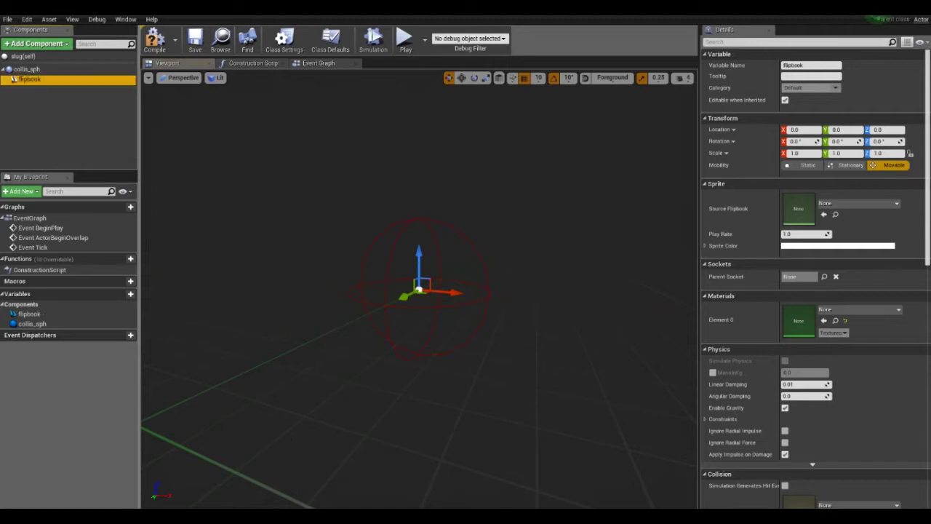
Set the flipbook's Source Flipbook to slug01_stand and frame the sprite in the viewport
click(859, 203)
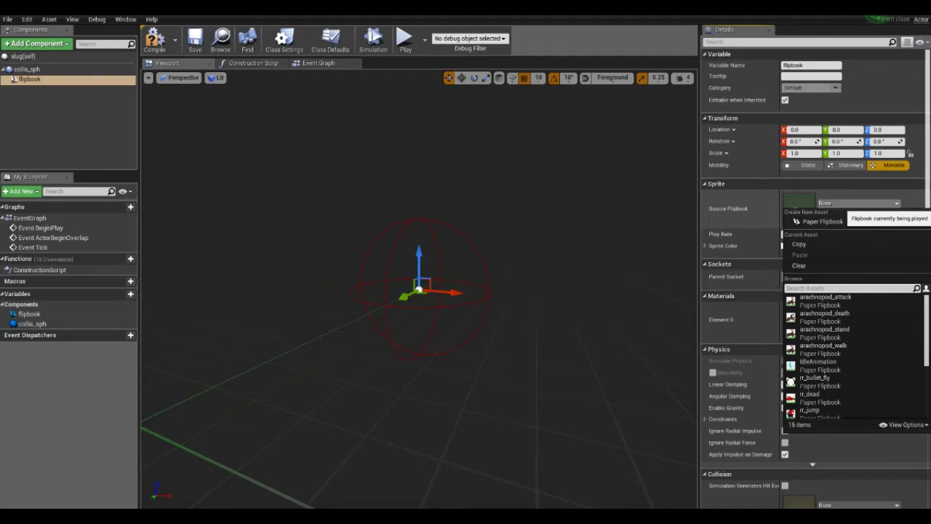
text(sl)
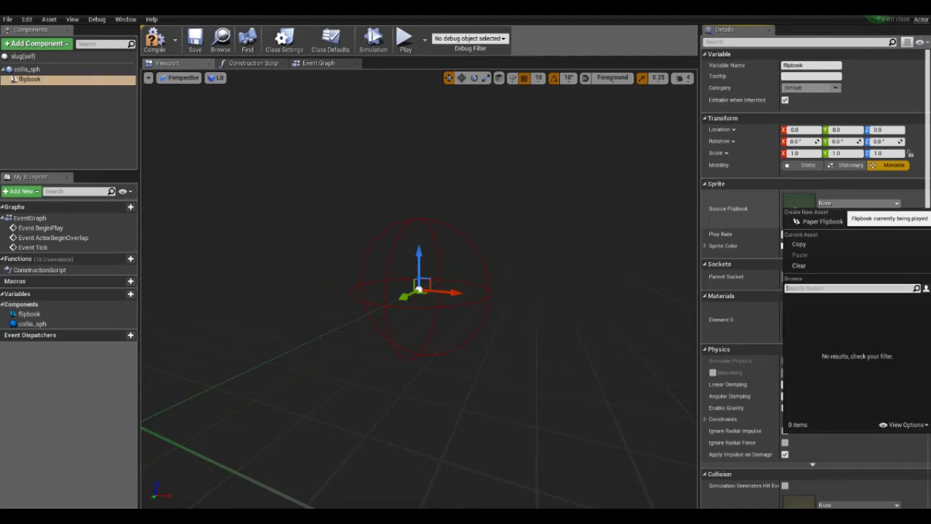
text(ug)
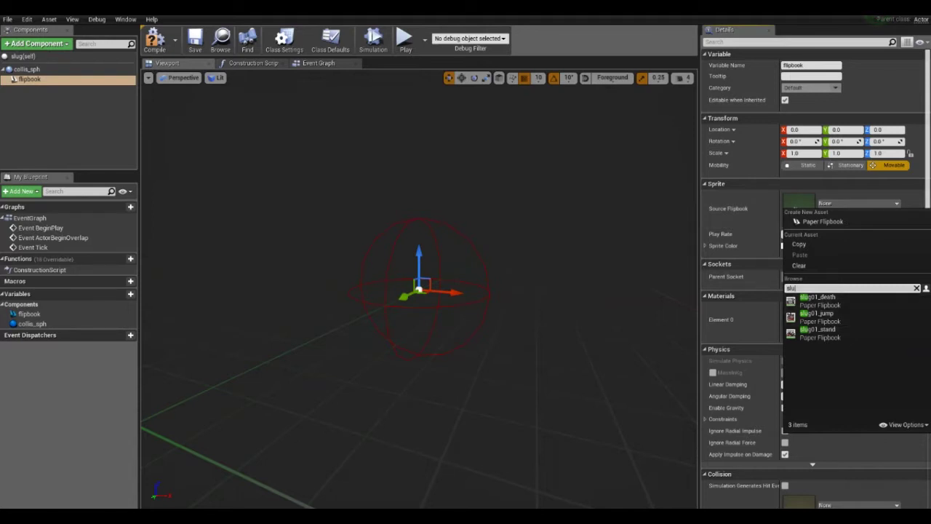
click(819, 332)
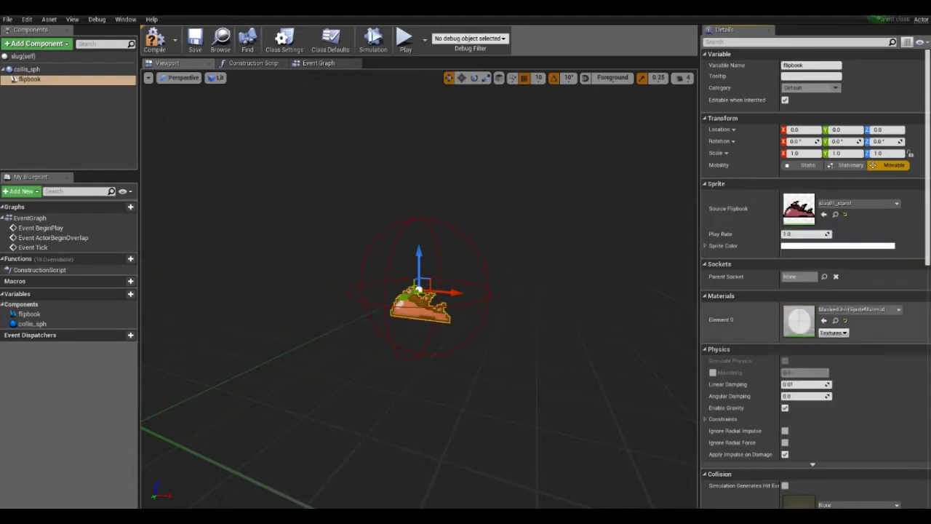
key(f)
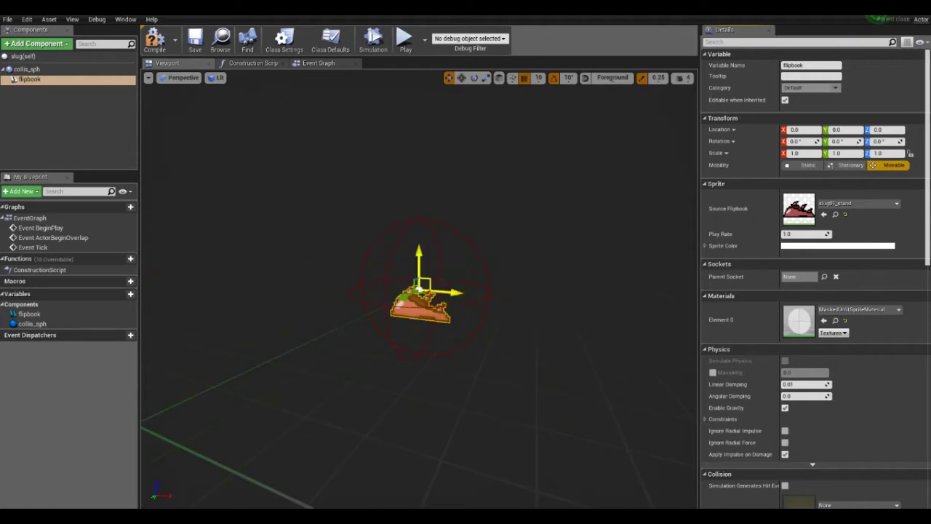
click(26, 69)
Change collis_sph's Sphere Radius to 14 so it hugs the slug sprite
click(804, 204)
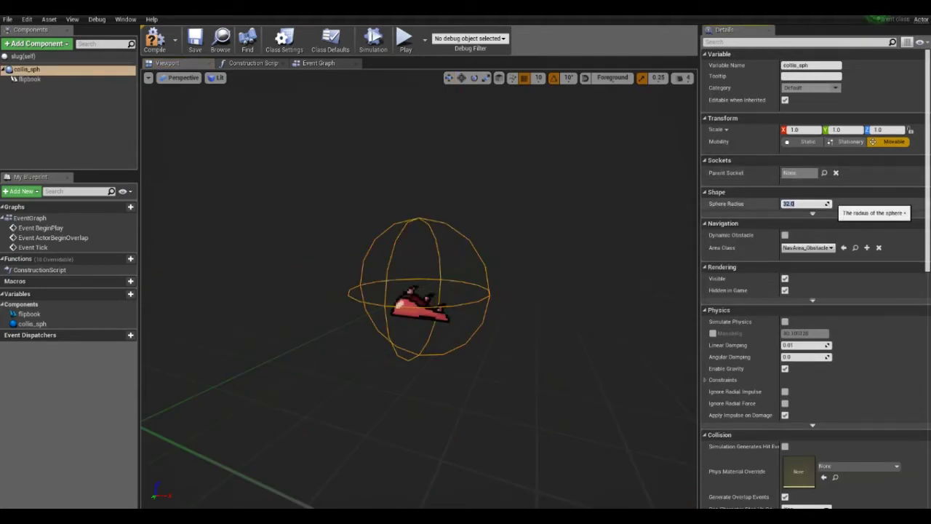
text(1)
text(4)
key(Return)
right_drag(419, 291, 419, 291)
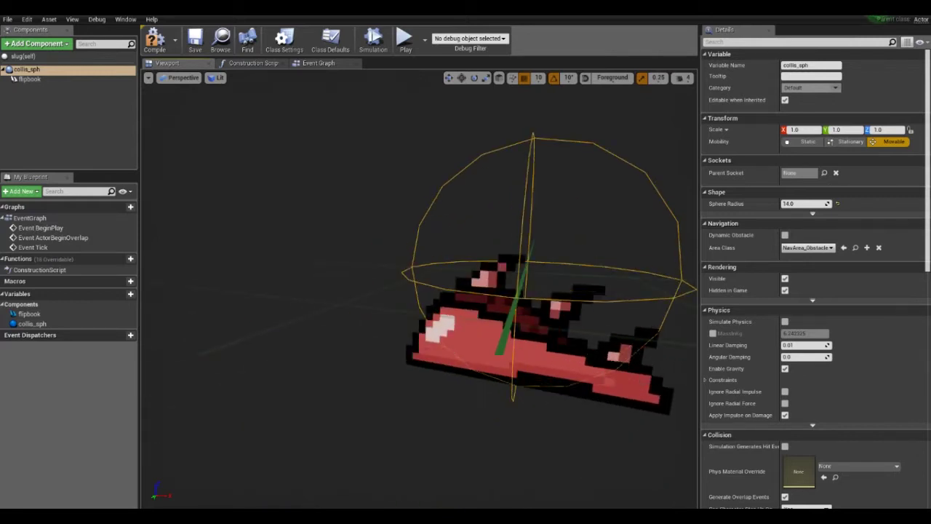
click(29, 79)
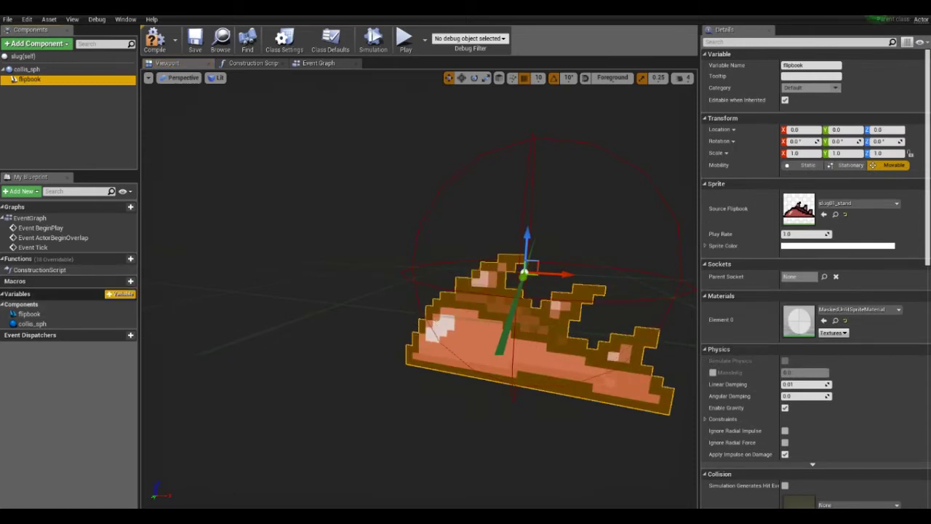
Add a Float variable named dmg and another variable named xk
click(120, 294)
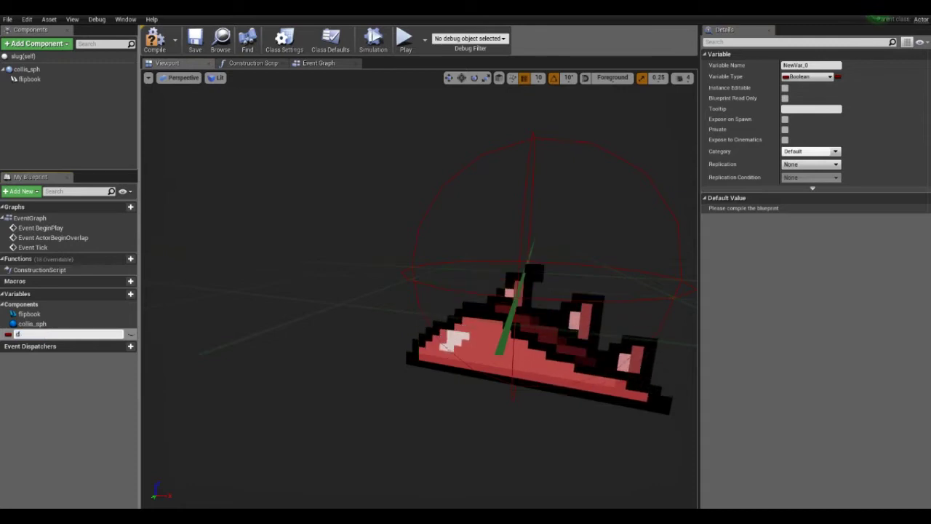
text(mg)
key(Return)
click(808, 77)
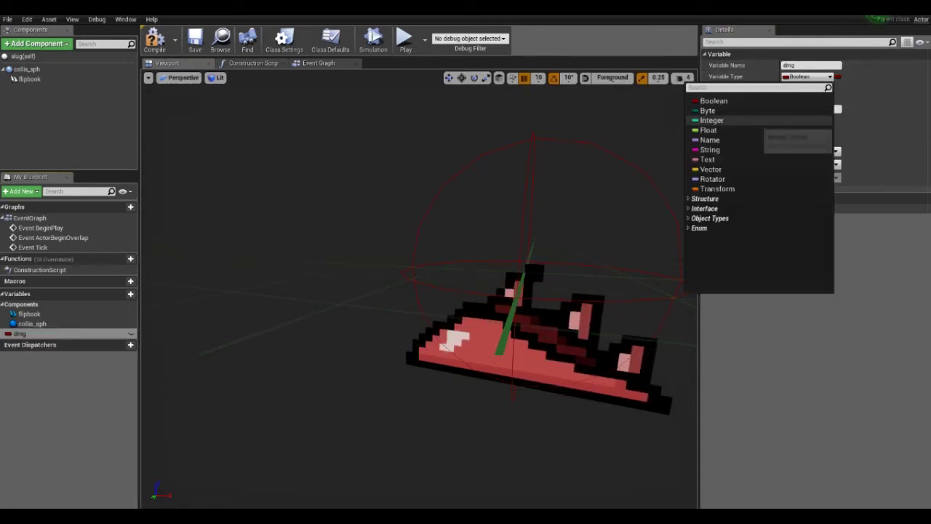
click(710, 130)
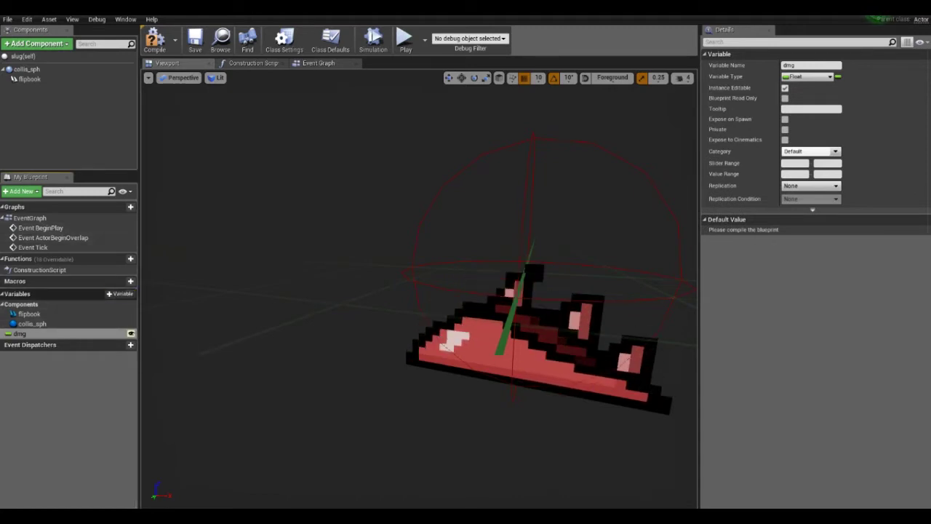
click(120, 293)
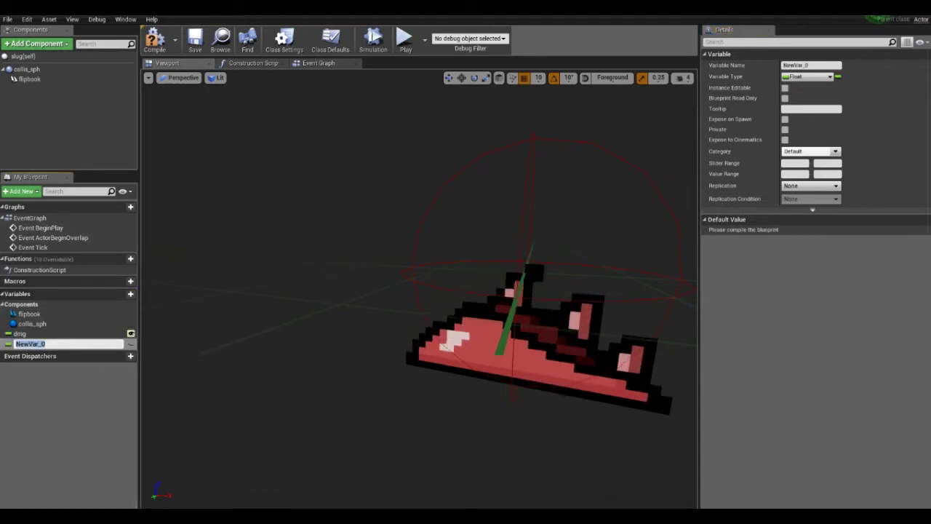
text(x)
key(Return)
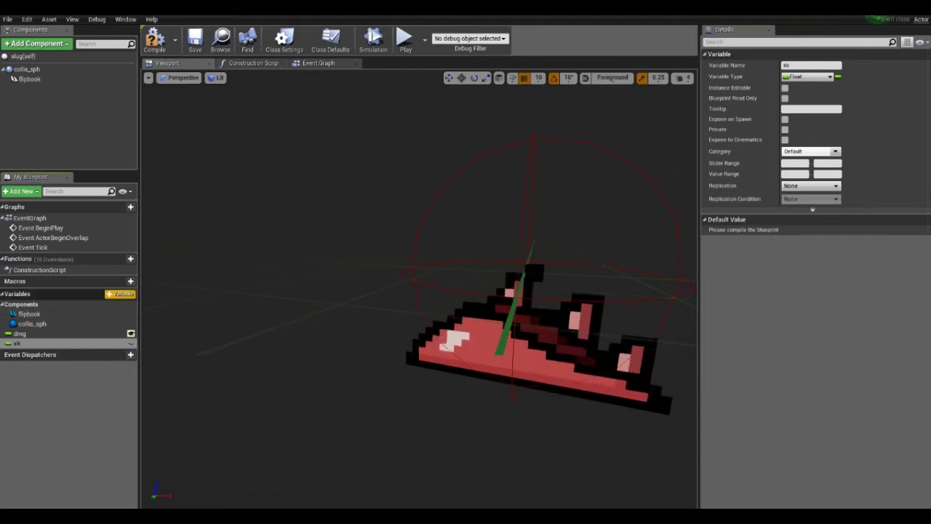
Add variables spd_x and spd_y, making spd_y instance-editable
click(120, 293)
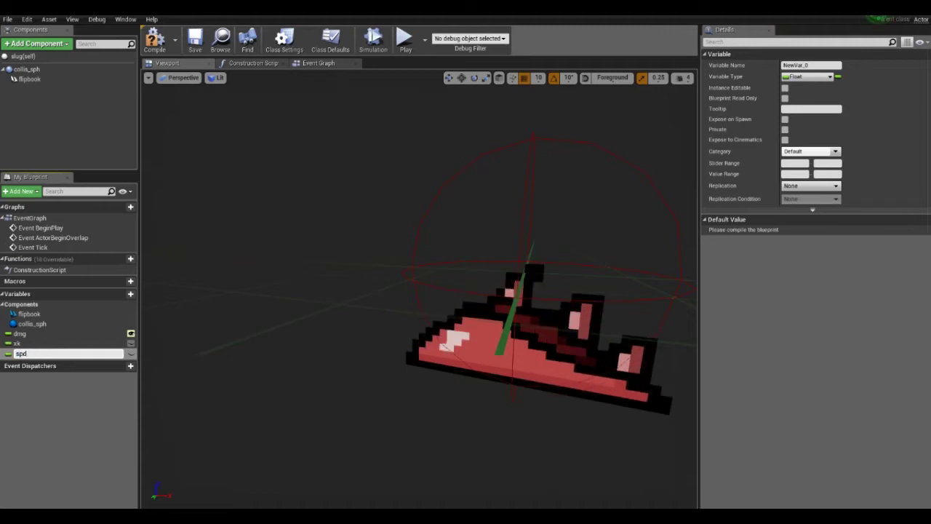
text(_x)
key(Return)
click(130, 294)
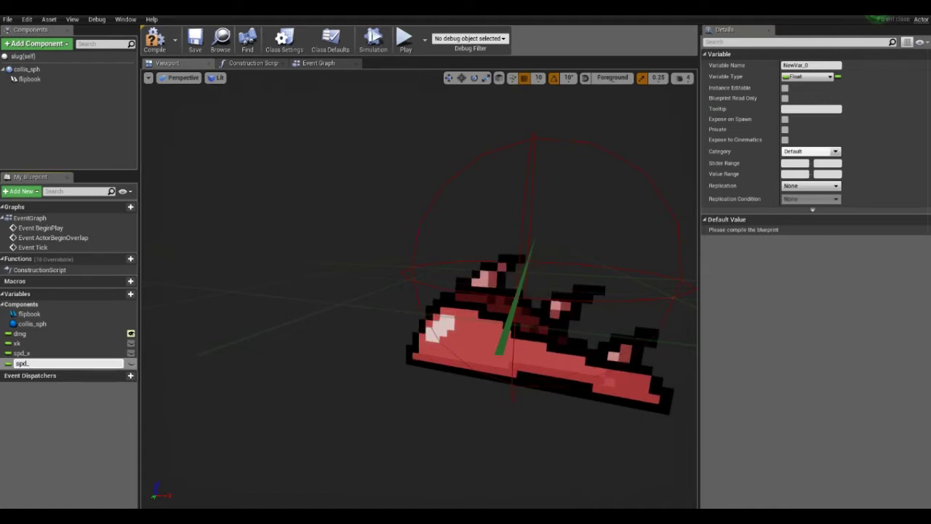
text(y)
key(Return)
click(130, 362)
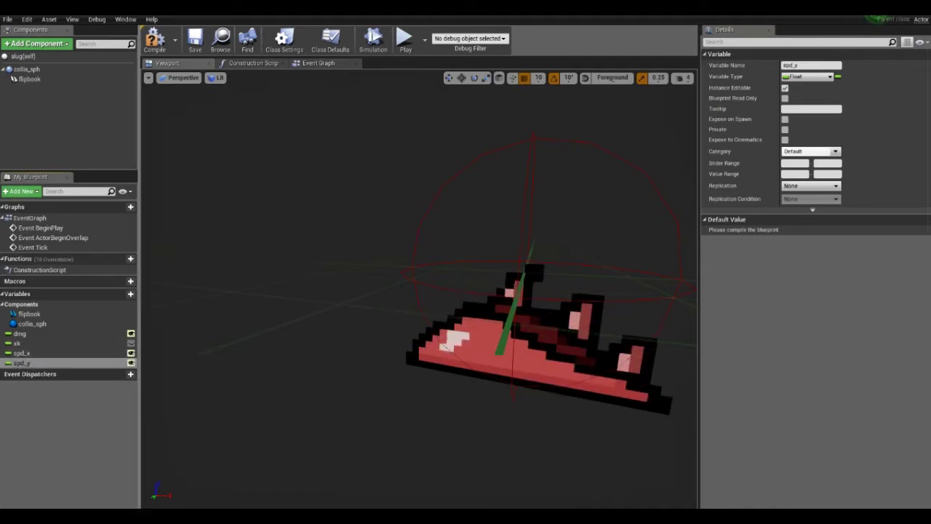
Add a dt variable and open Event Tick in the Event Graph
click(120, 294)
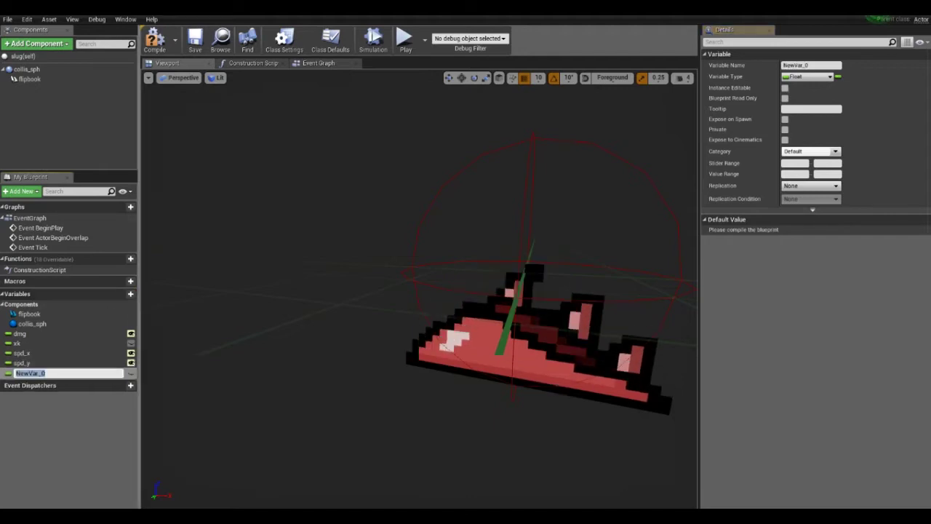
text(dt)
key(Return)
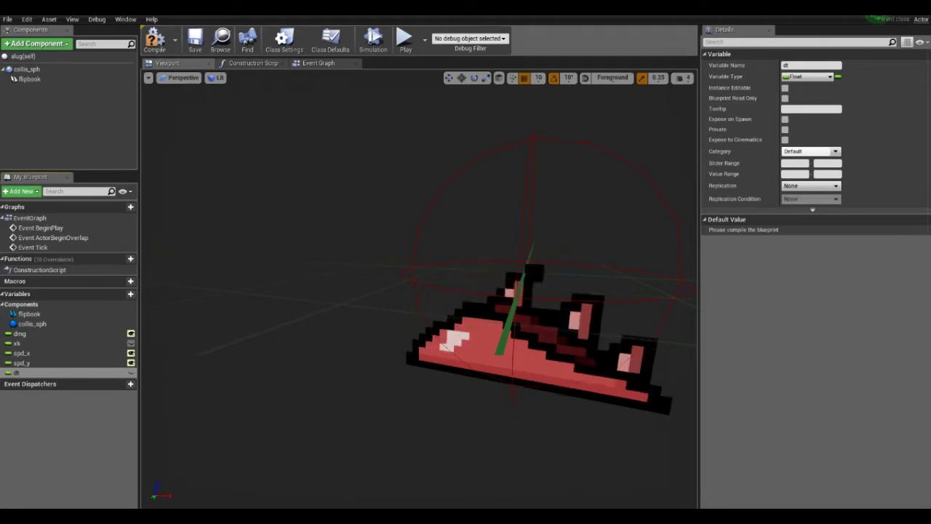
scroll(419, 292, down, 5)
scroll(419, 291, up, 2)
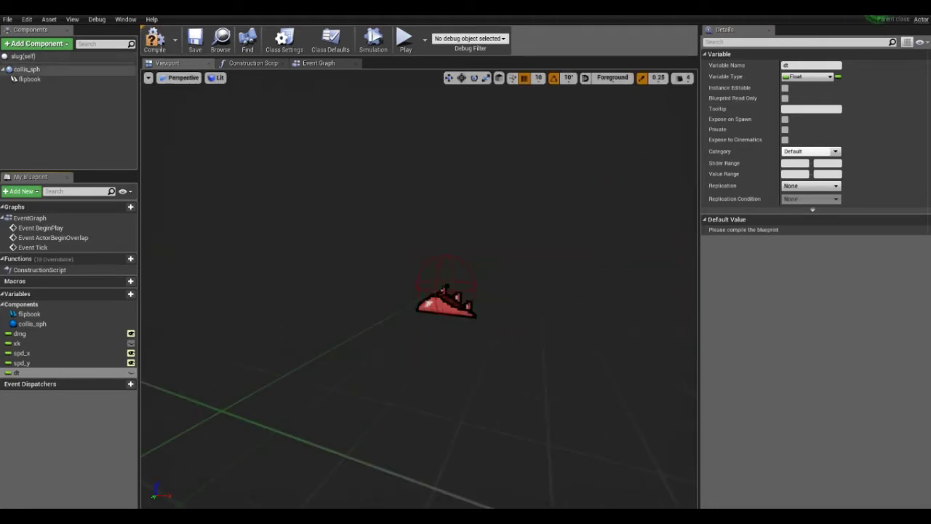
click(29, 79)
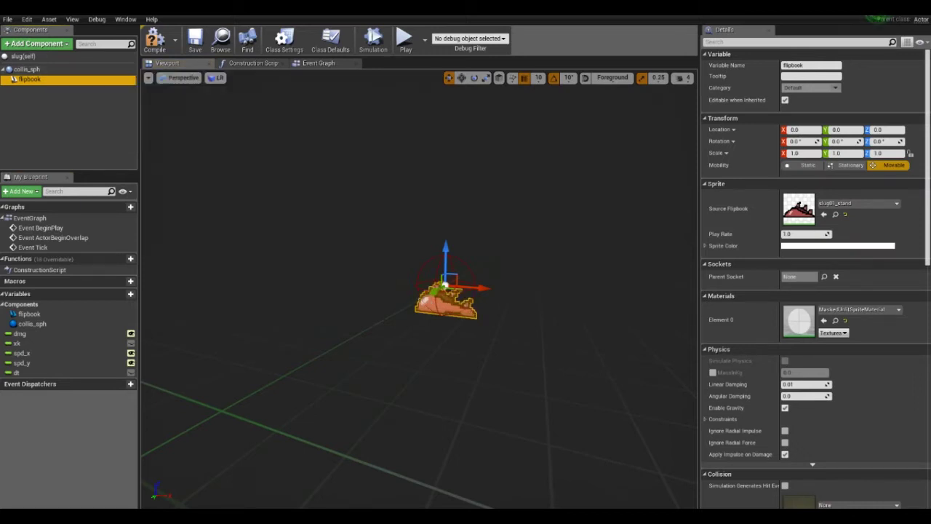
double_click(33, 247)
mouse_move(527, 334)
right_down()
mouse_move(402, 317)
mouse_move(377, 395)
right_up()
scroll(376, 395, down, 2)
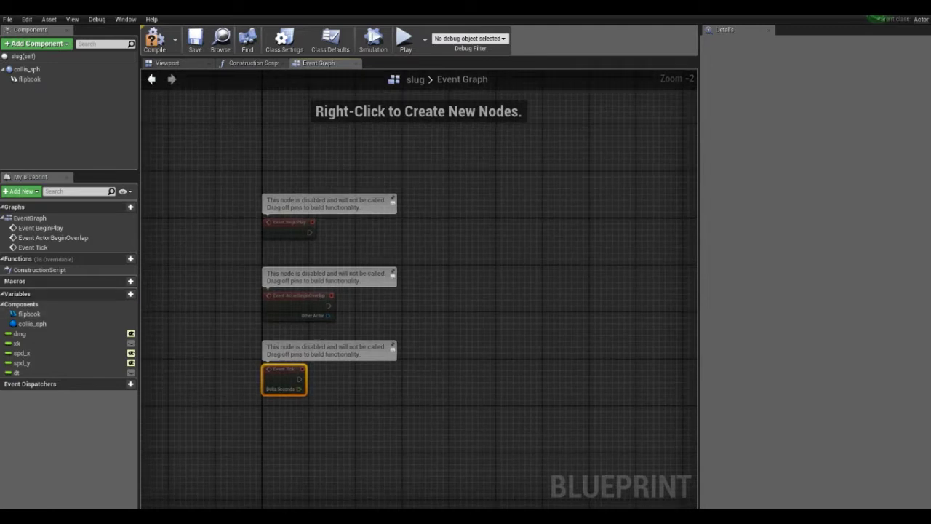
Add an instance-editable hp variable and compile the Blueprint
click(130, 293)
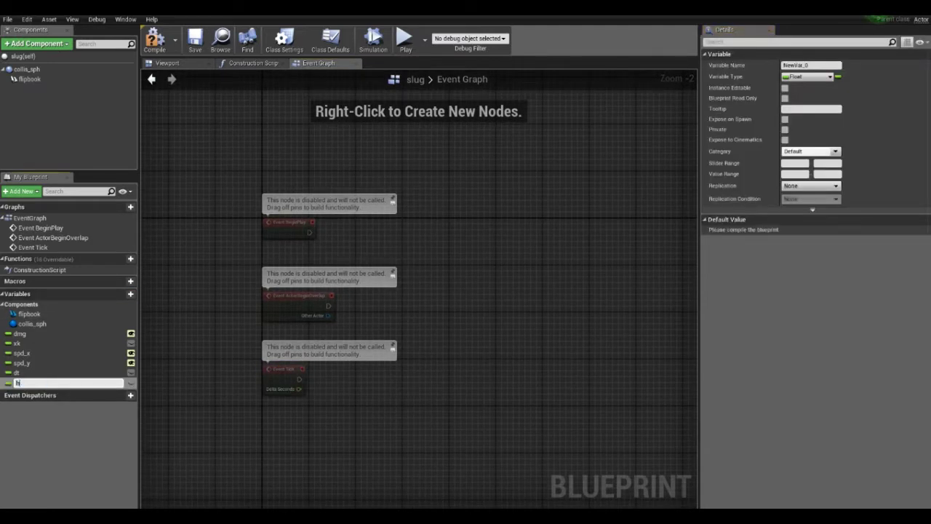
text(p)
key(Return)
click(131, 382)
click(155, 40)
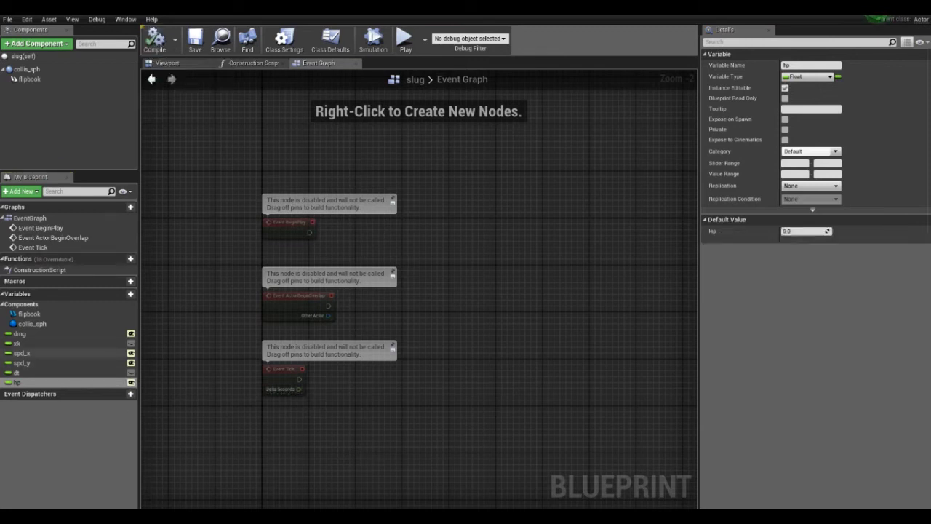
click(808, 231)
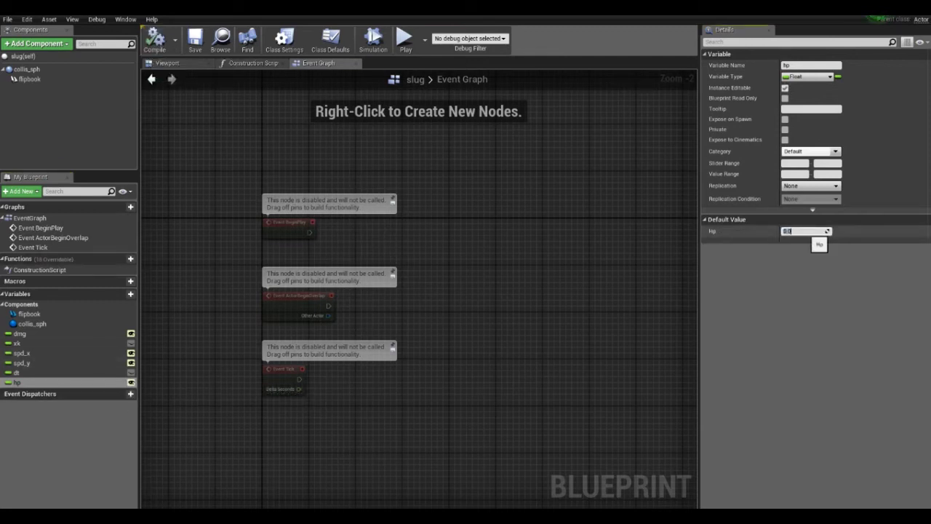
text(10)
click(73, 371)
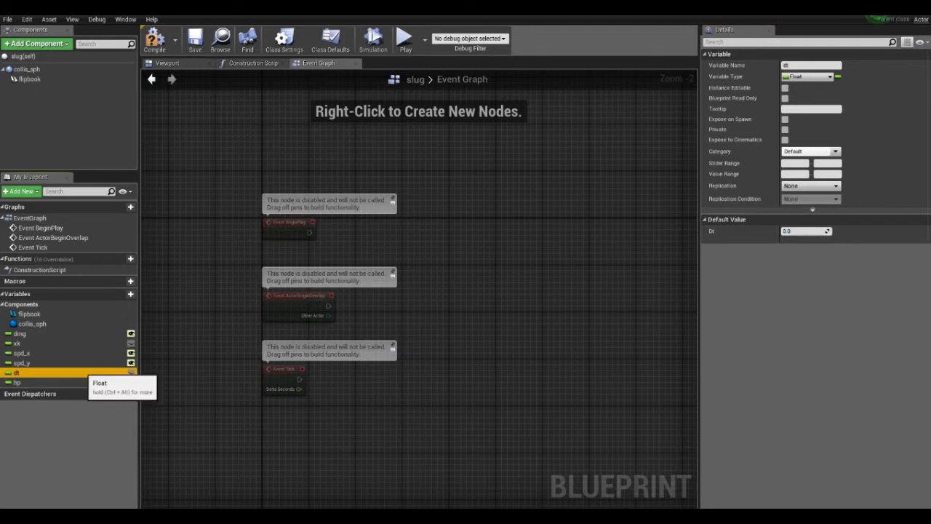
click(73, 352)
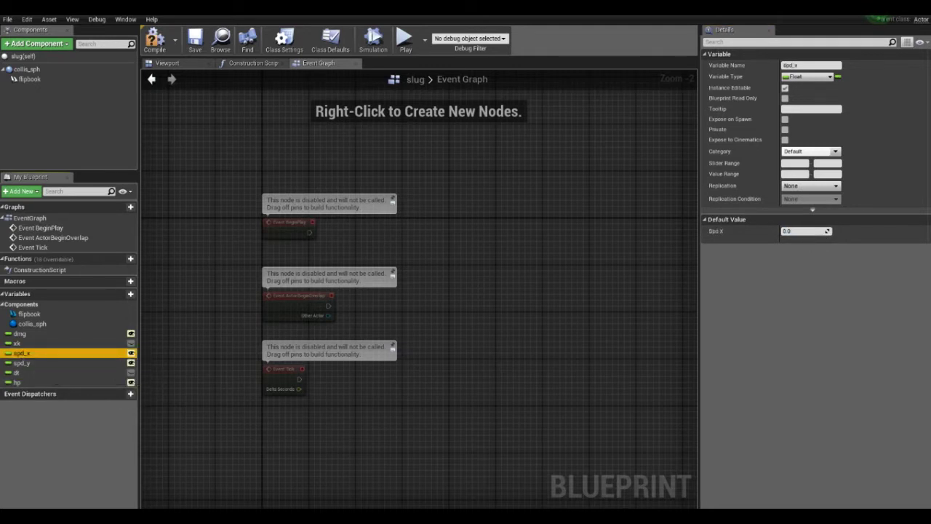
Add variables reset and reset_tmr, compile, and set reset's default value to 5.0
click(120, 293)
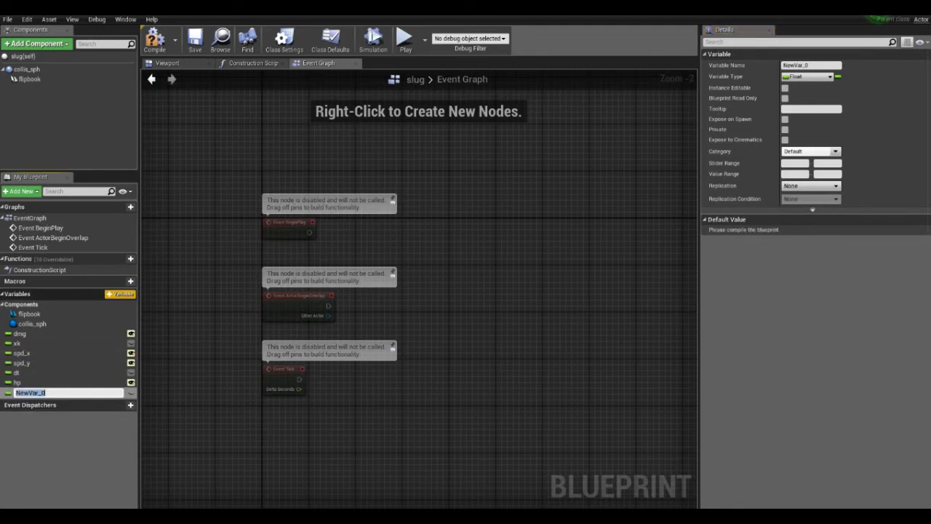
text(reset)
key(Return)
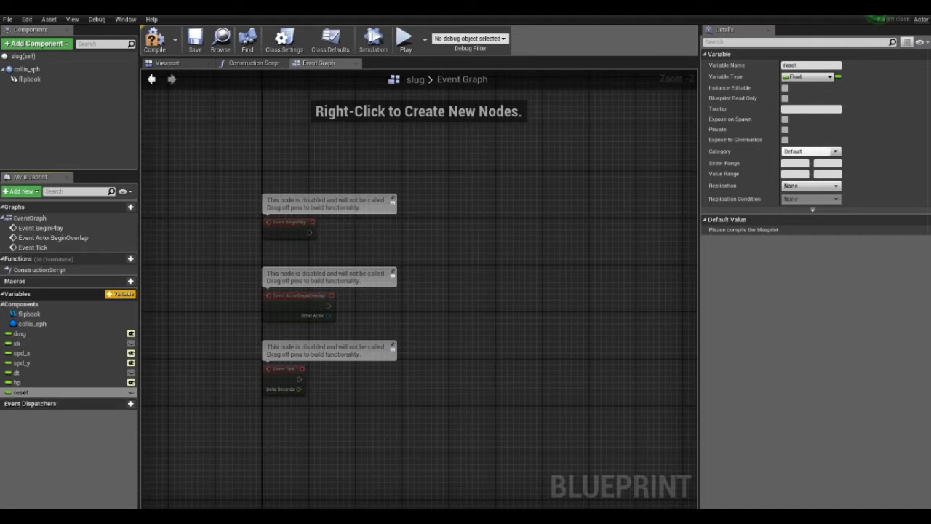
click(120, 294)
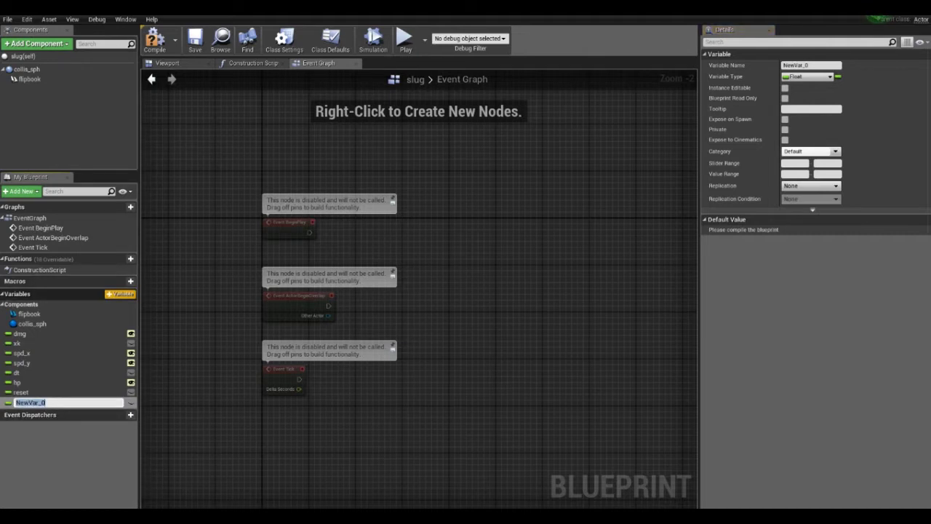
text(reset_)
key(Return)
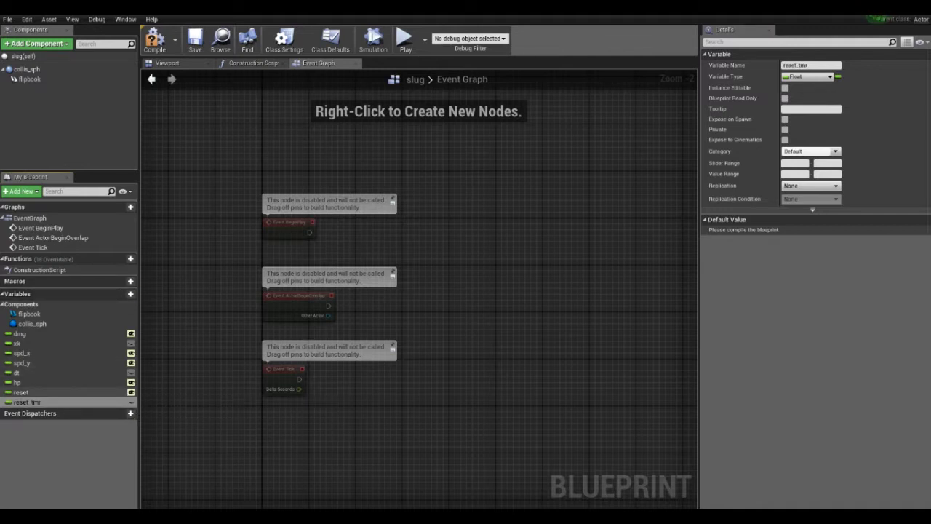
click(21, 392)
click(155, 40)
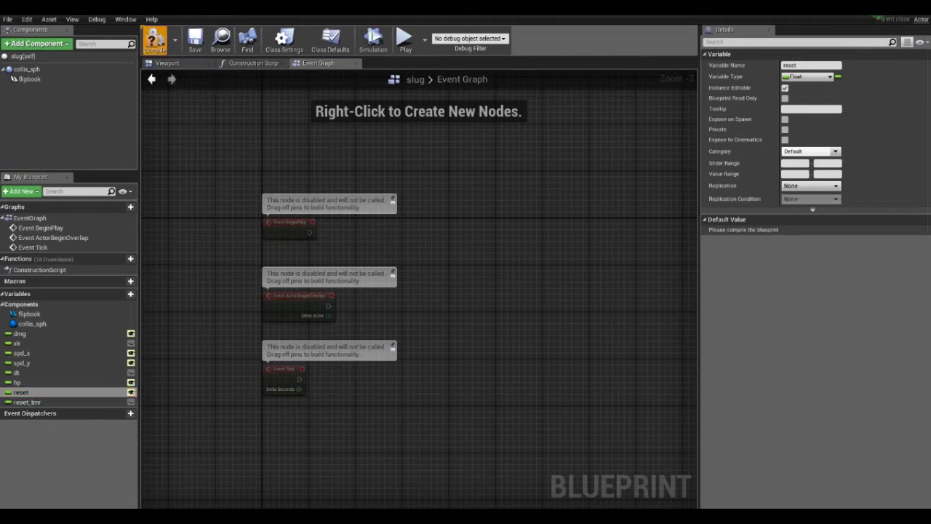
click(793, 230)
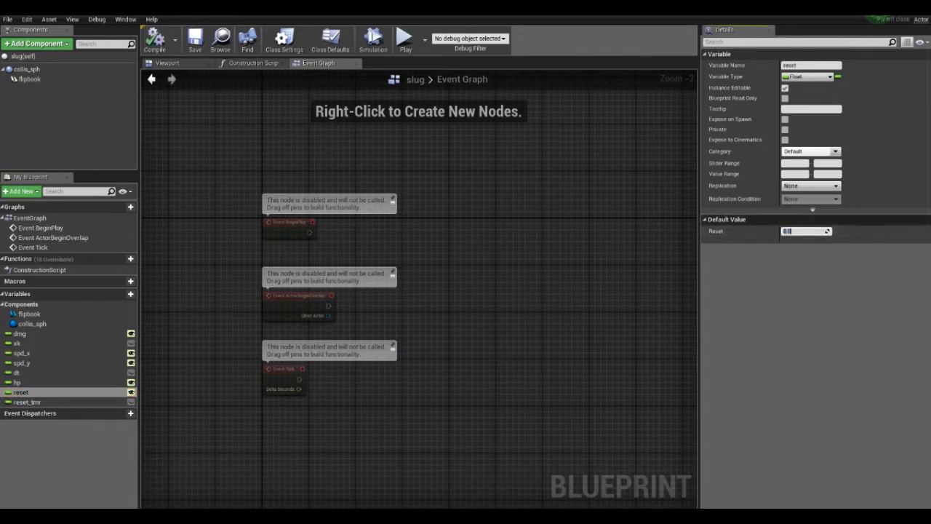
text(0)
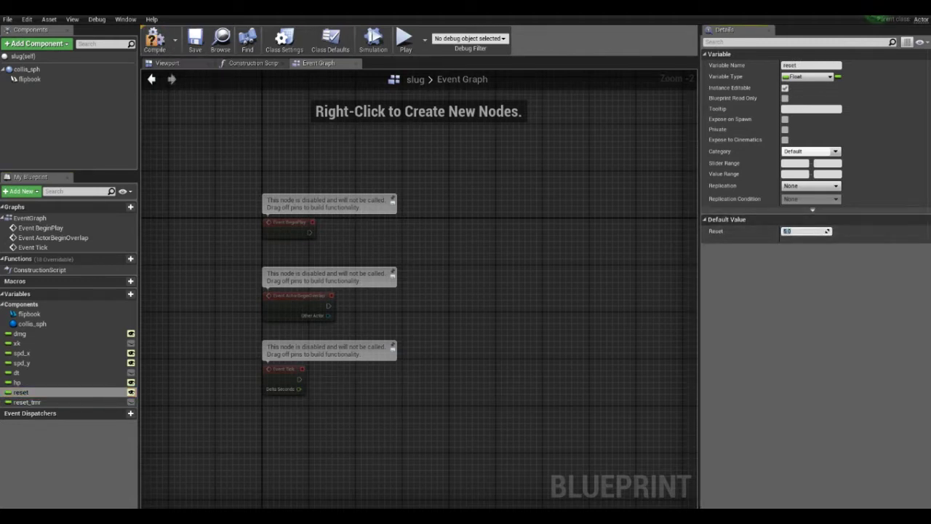
Add a Sequence node after Event Tick and reposition both nodes
right_drag(437, 328, 432, 262)
mouse_move(294, 314)
mouse_down()
mouse_move(466, 326)
mouse_move(450, 315)
mouse_up()
text(seq)
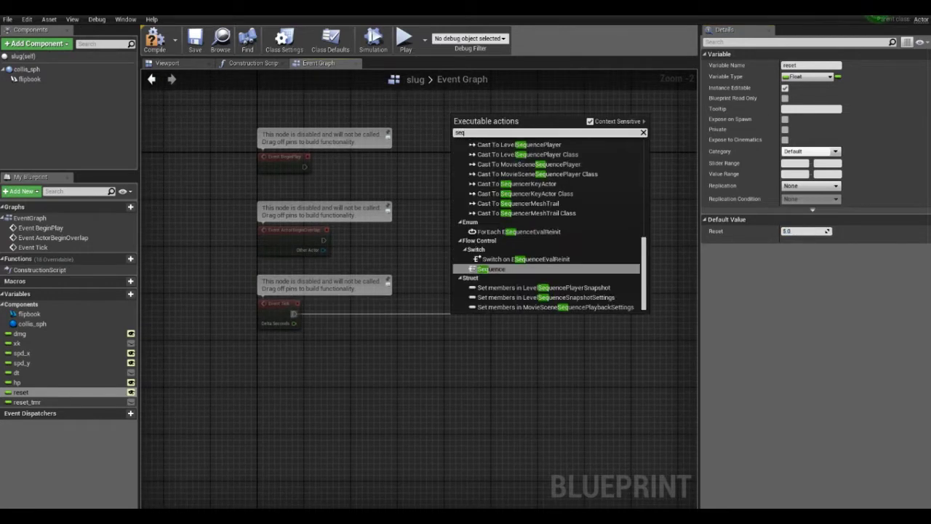
key(Return)
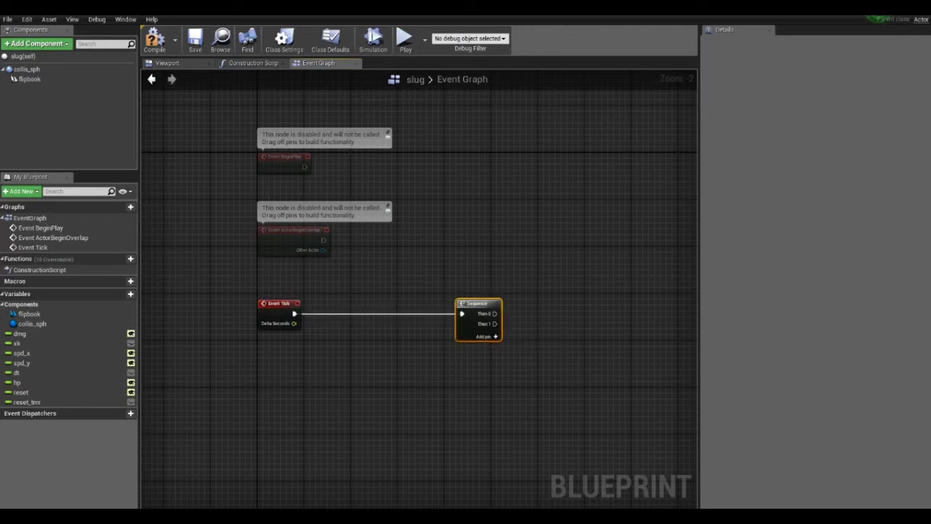
ctrl+click(279, 304)
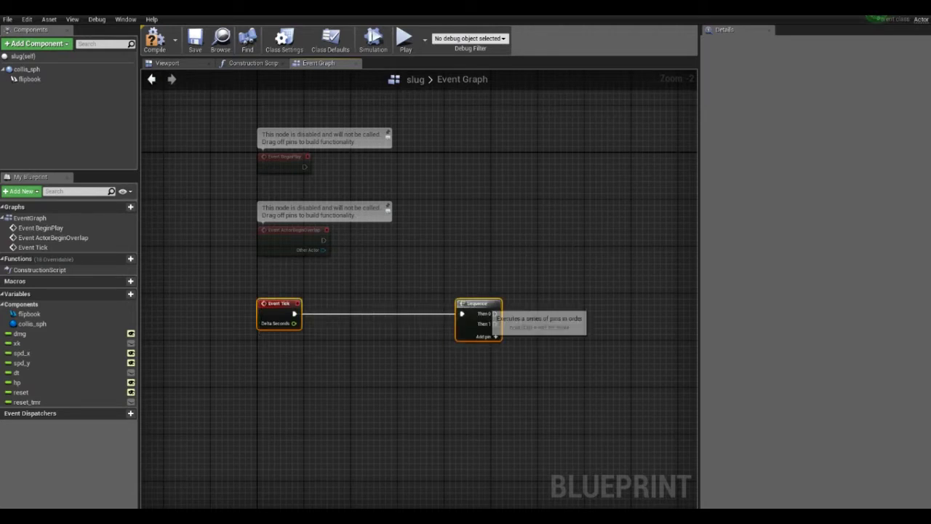
drag(478, 304, 478, 380)
mouse_move(488, 386)
right_down()
mouse_move(401, 348)
mouse_move(243, 332)
mouse_move(432, 334)
mouse_move(550, 388)
right_up()
scroll(243, 333, up, 2)
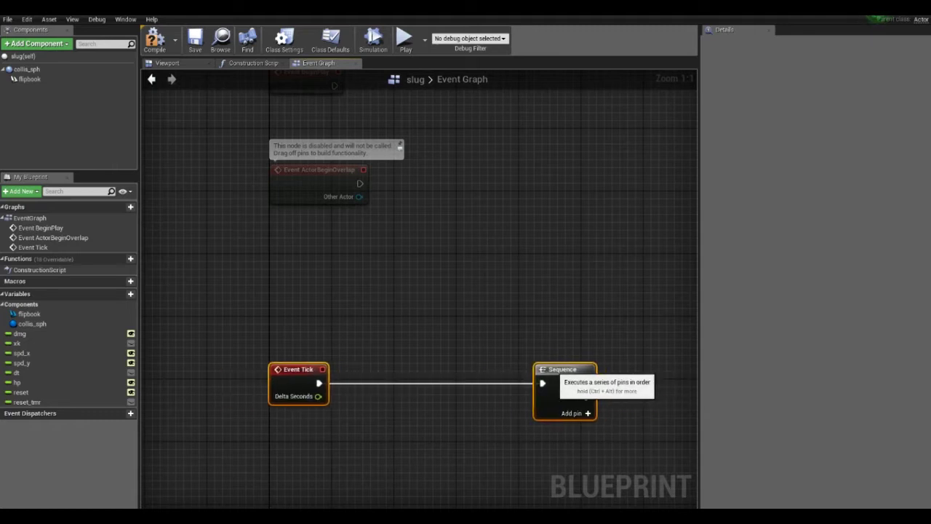
click(482, 318)
right_drag(482, 318, 470, 236)
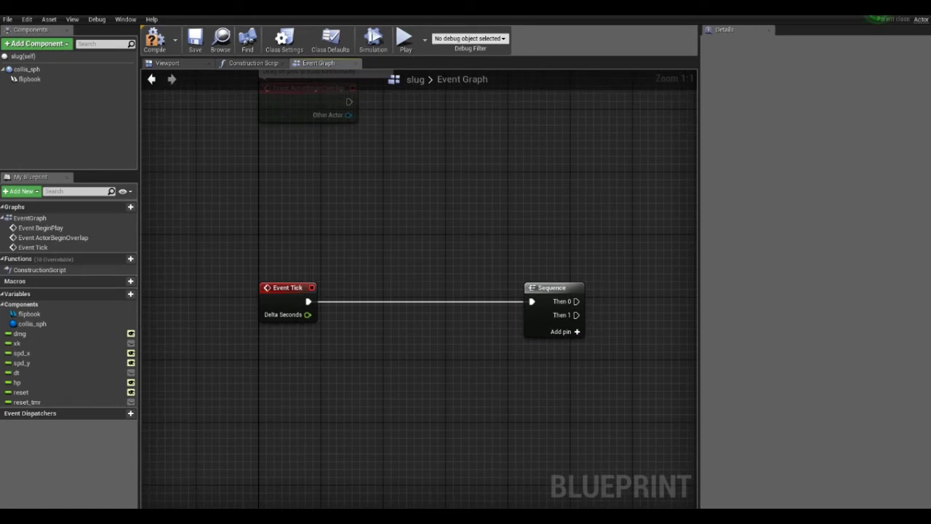
Add a Get Distance To node with Get Player Pawn feeding its Other Actor input
right_click(274, 178)
text(g)
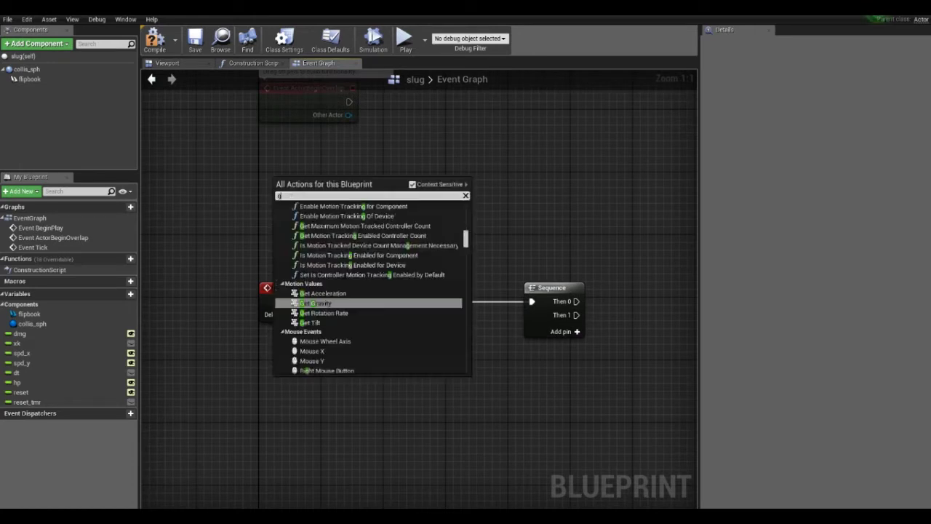
text(etdist)
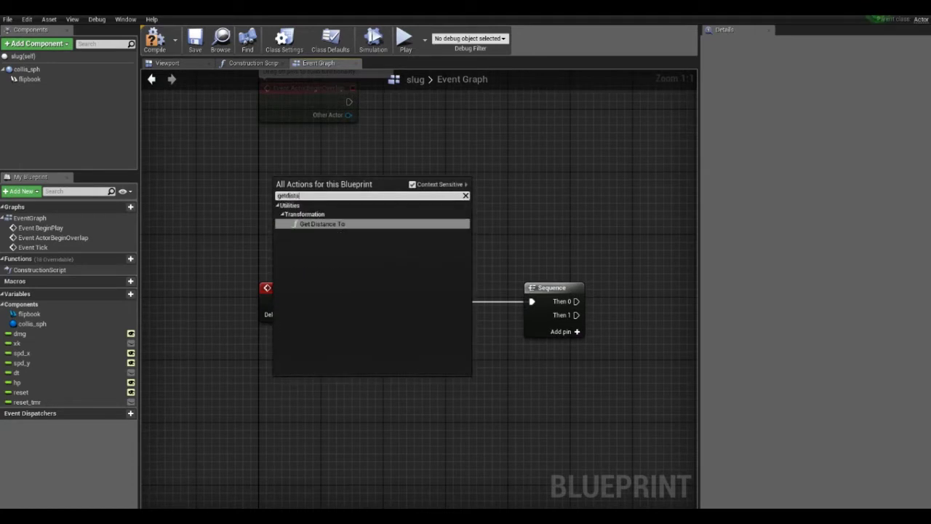
key(Return)
right_drag(418, 328, 572, 279)
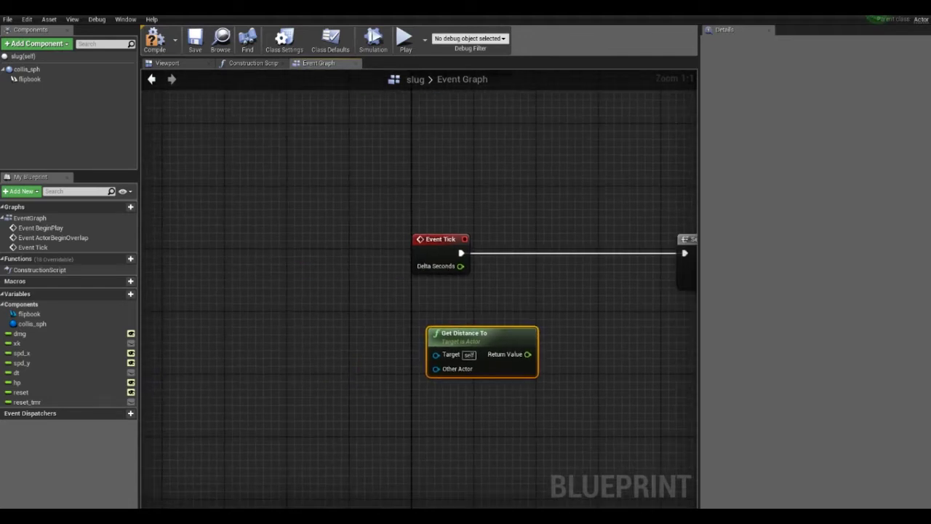
drag(436, 369, 328, 369)
text(get)
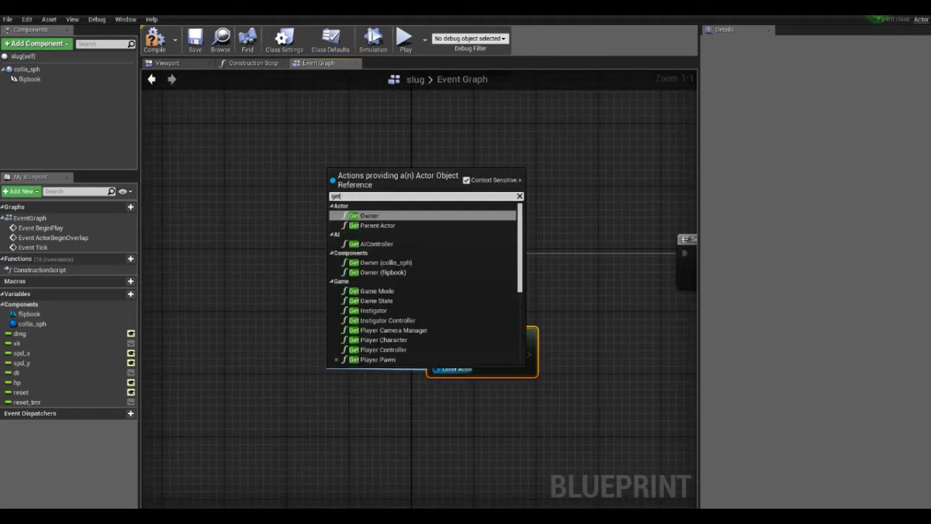
text(pla)
text(pa)
key(Return)
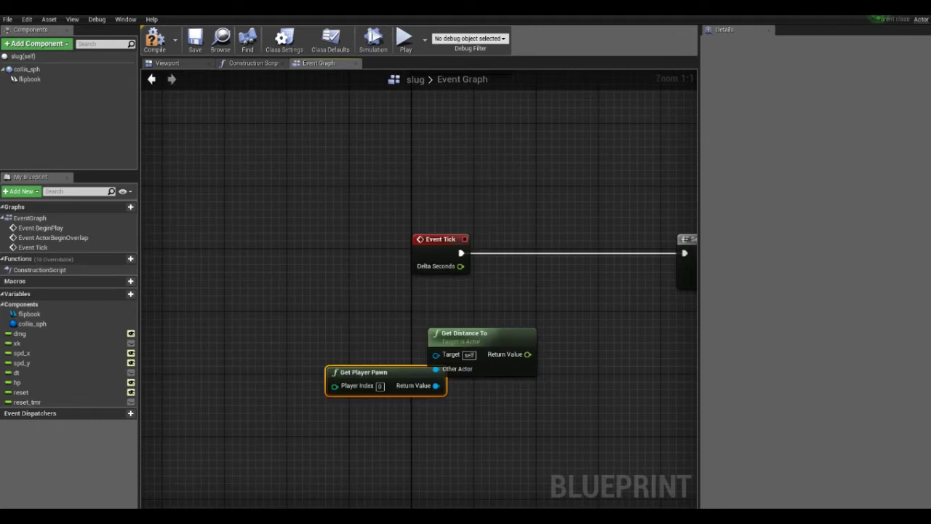
drag(364, 372, 324, 357)
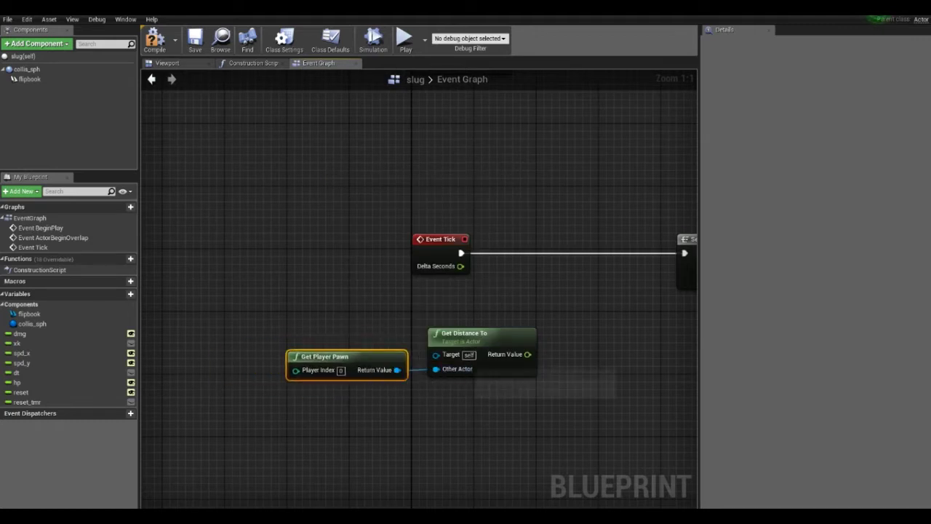
ctrl+click(456, 347)
drag(457, 347, 339, 347)
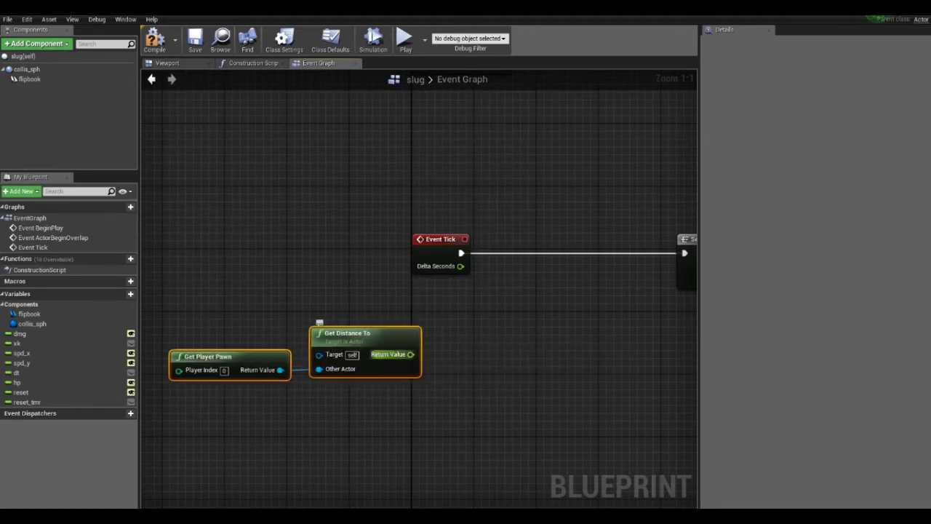
Compare the distance's Return Value with a float < node against 400
drag(410, 354, 517, 353)
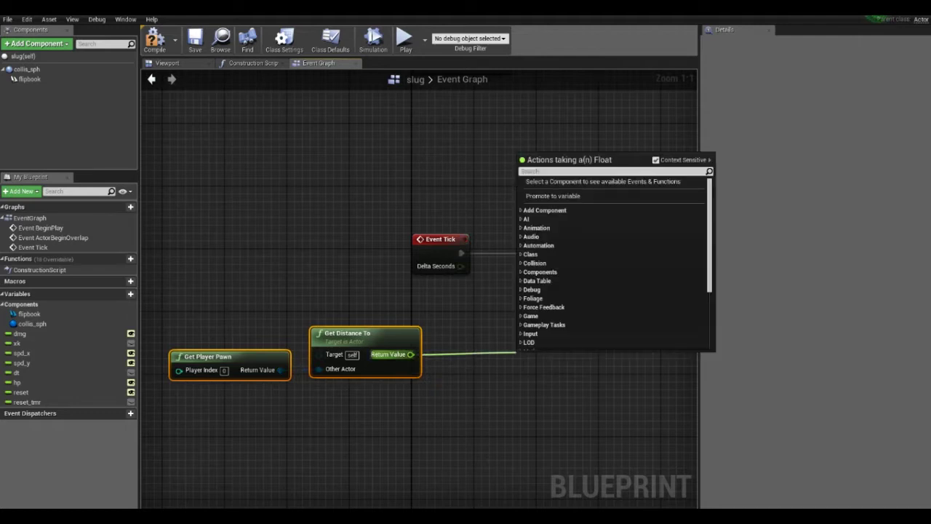
text(<)
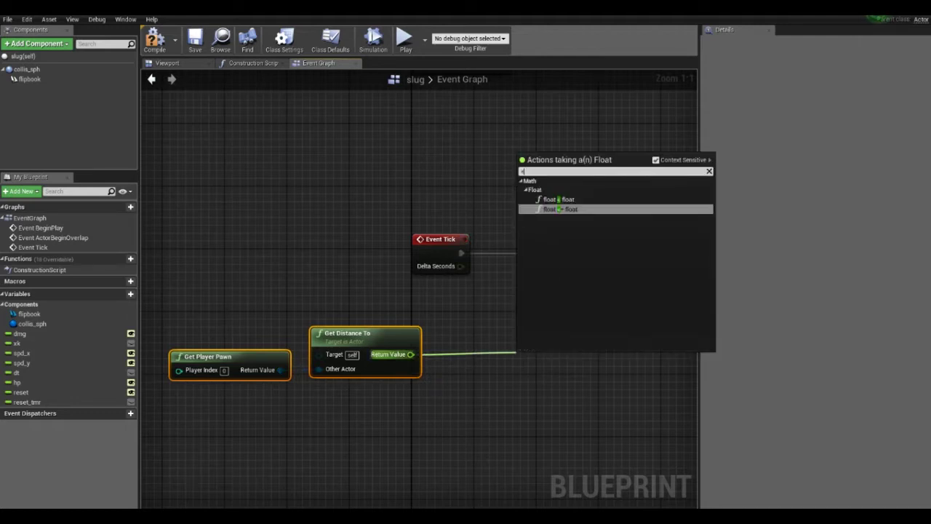
text(4)
key(BackSpace)
key(BackSpace)
key(BackSpace)
key(Return)
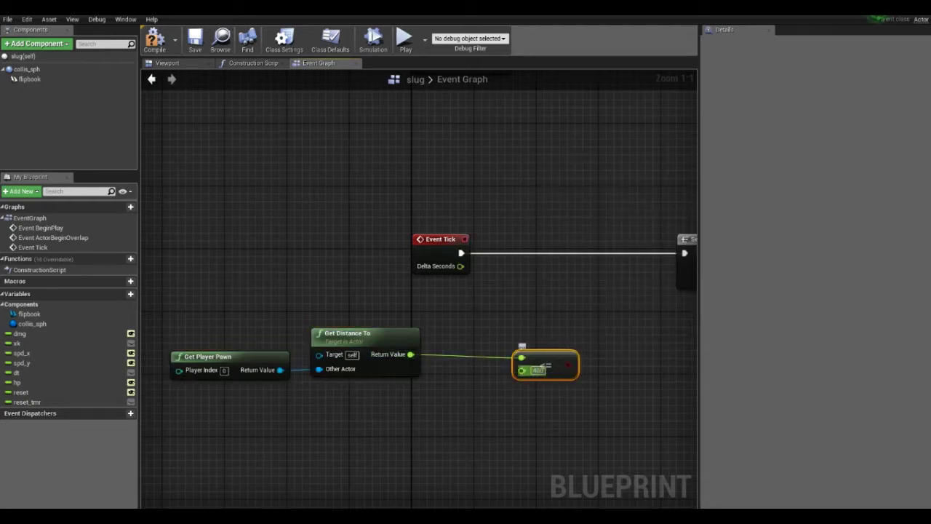
mouse_move(577, 334)
right_down()
mouse_move(433, 314)
mouse_move(306, 352)
right_up()
scroll(432, 313, down, 1)
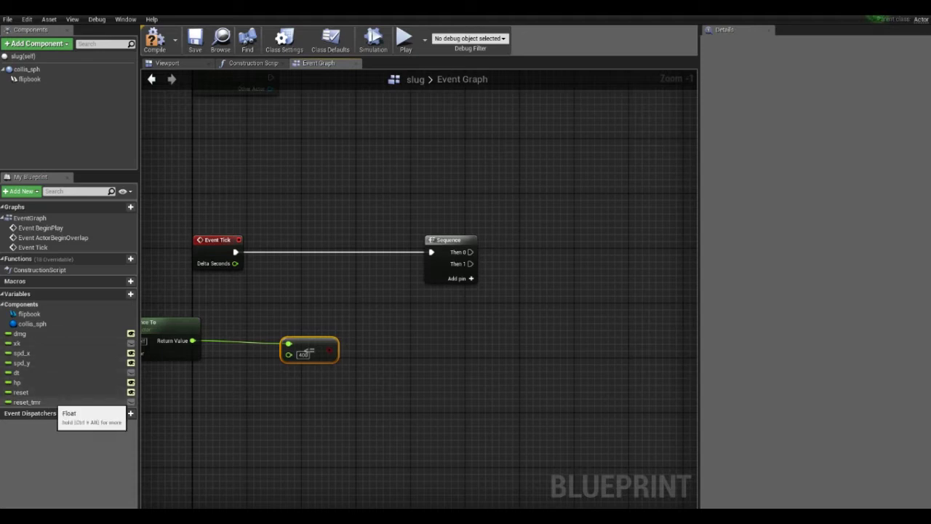
Add a Branch node after the Sequence's Then 0 output
click(29, 401)
click(804, 231)
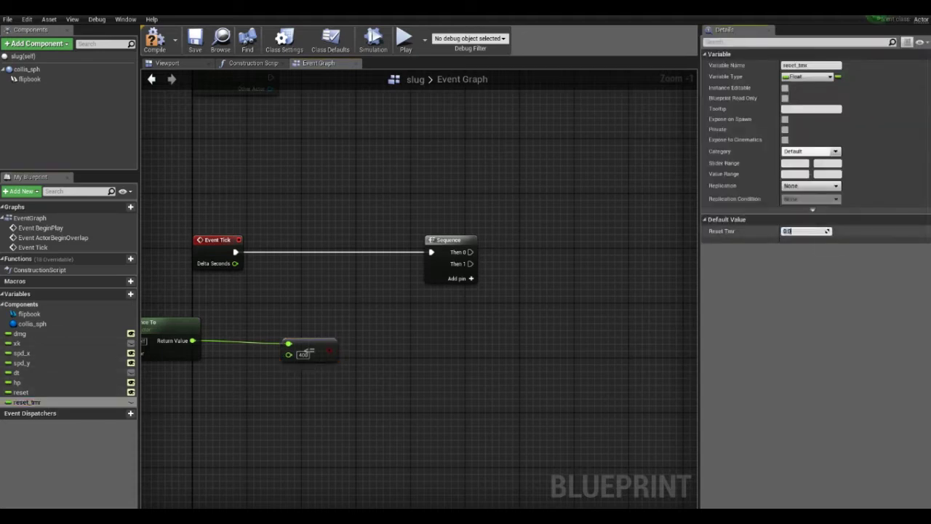
click(69, 392)
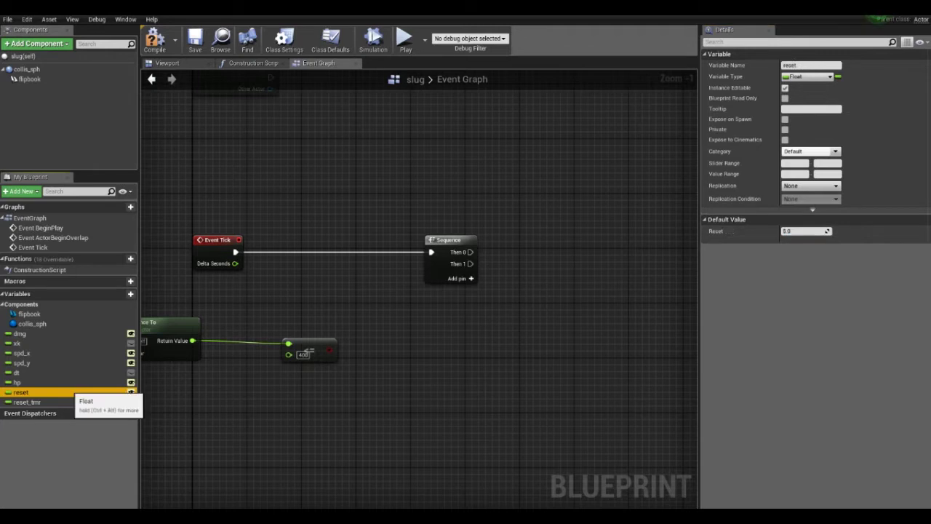
right_drag(451, 255, 320, 328)
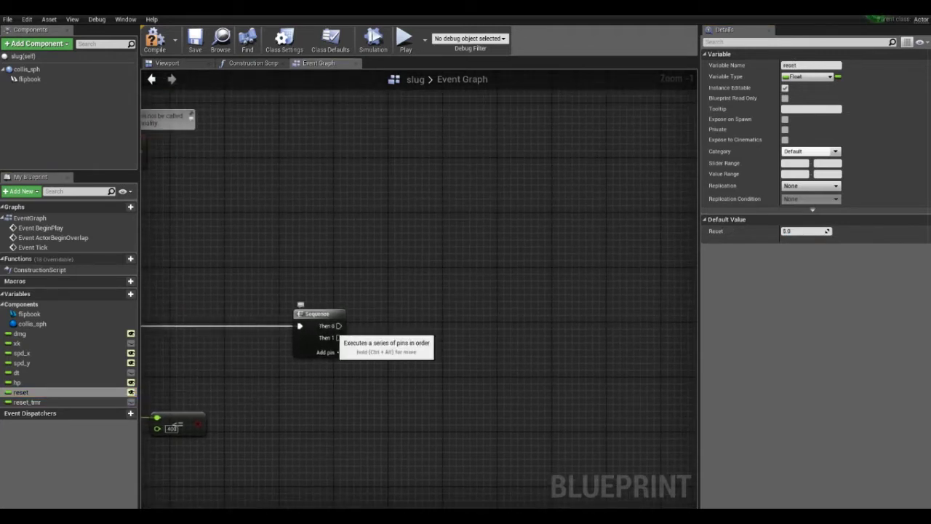
mouse_move(339, 326)
mouse_down()
mouse_move(433, 266)
mouse_move(419, 260)
mouse_up()
text(bra)
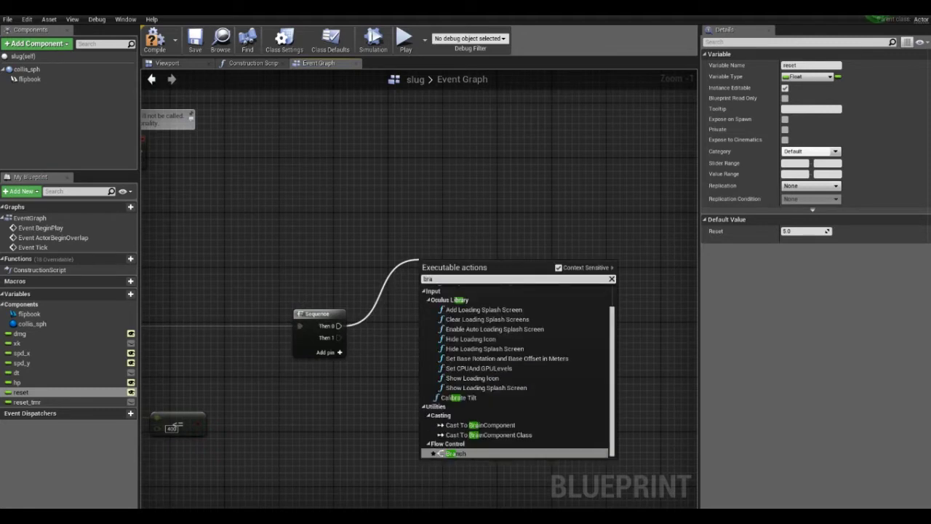
key(Return)
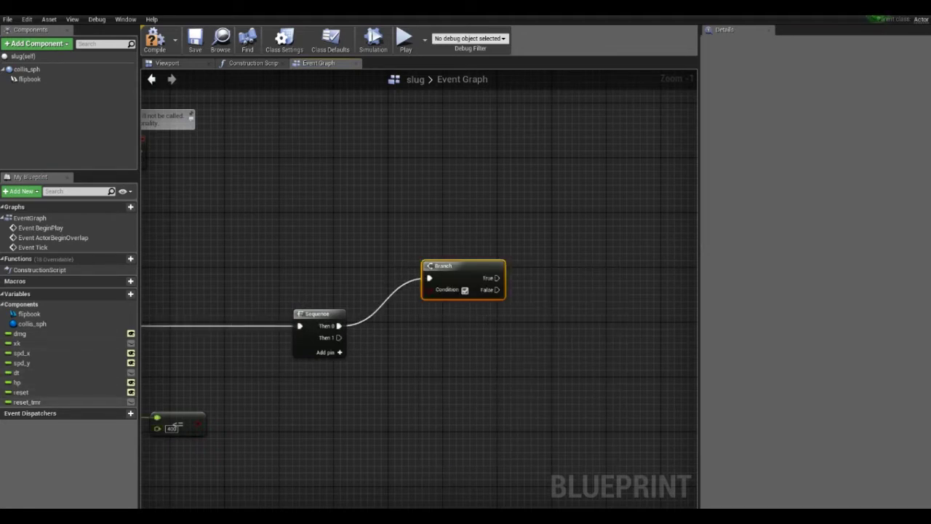
Drive the Branch Condition with a Reset Tmr <= 0.0 comparison
click(37, 392)
mouse_move(27, 401)
mouse_down()
mouse_move(266, 231)
mouse_move(354, 221)
mouse_up()
click(266, 230)
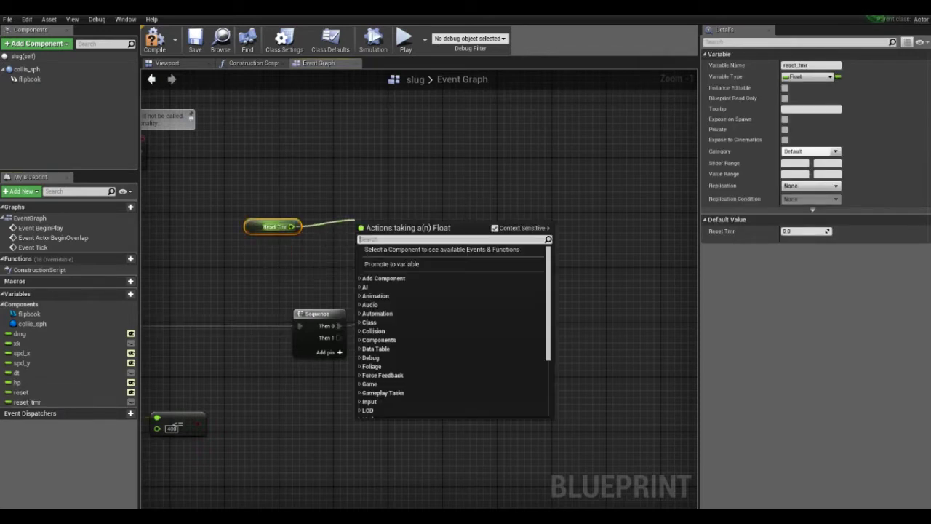
text(<=)
key(Return)
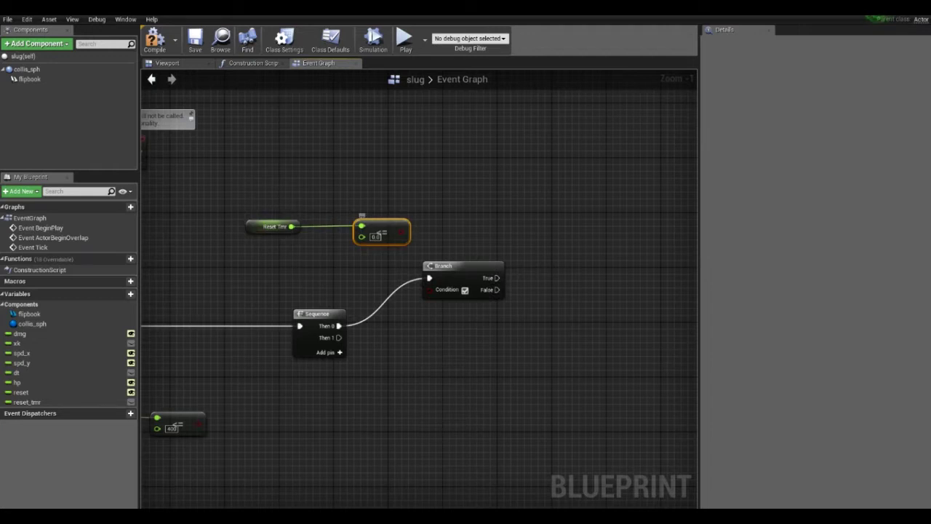
drag(401, 233, 435, 295)
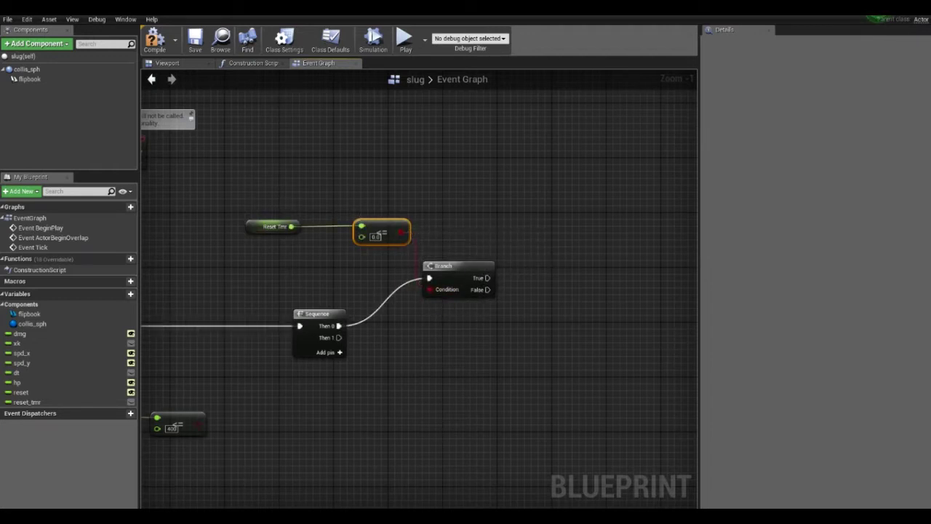
drag(272, 227, 318, 227)
shift+click(380, 230)
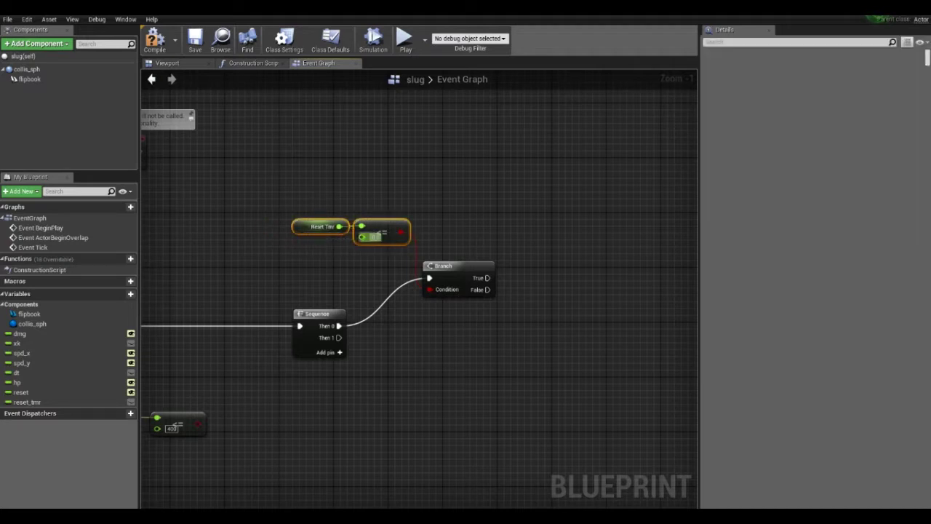
drag(379, 230, 318, 235)
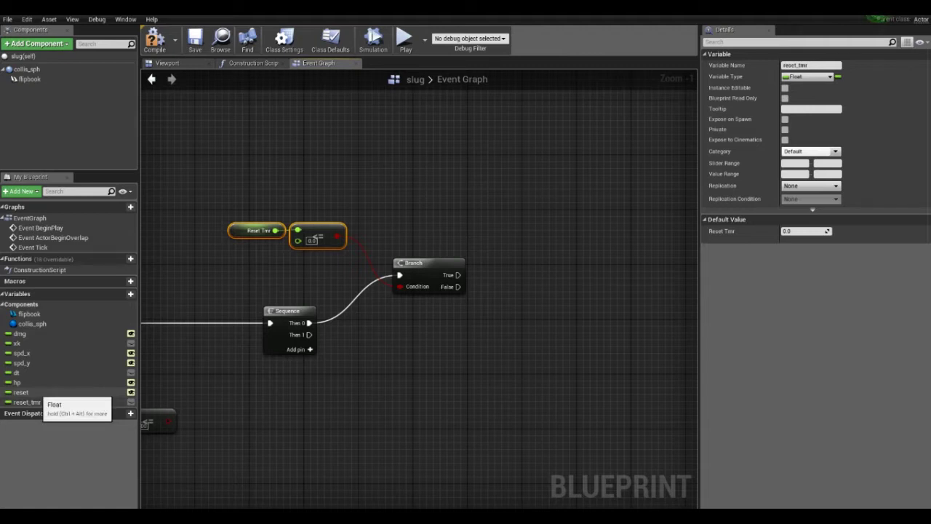
Add a Reset getter, a SET Reset Tmr node, and a Reset Tmr subtract node
drag(21, 392, 539, 304)
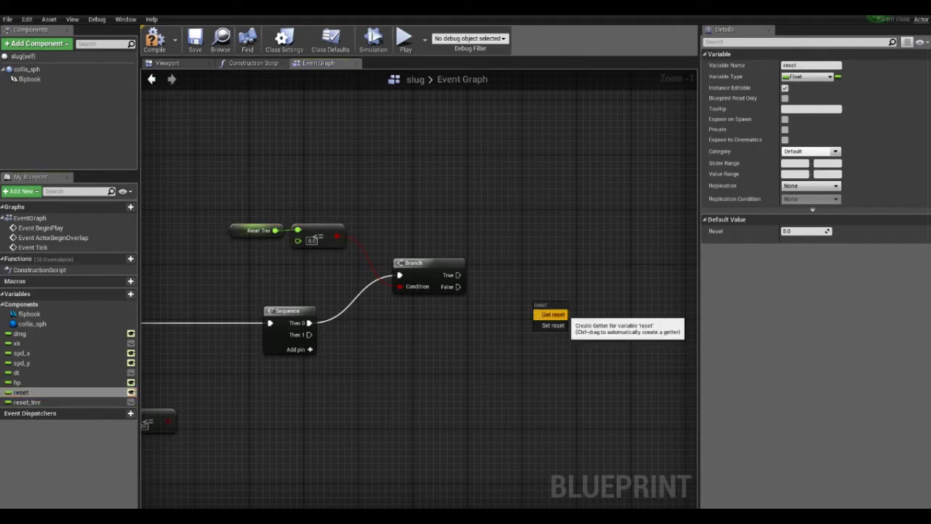
click(553, 307)
click(27, 402)
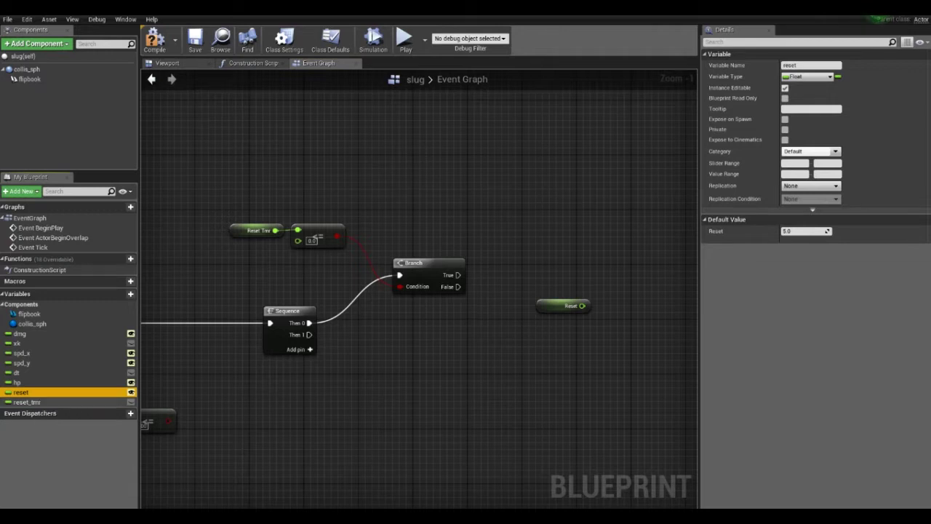
alt+drag(26, 402, 564, 392)
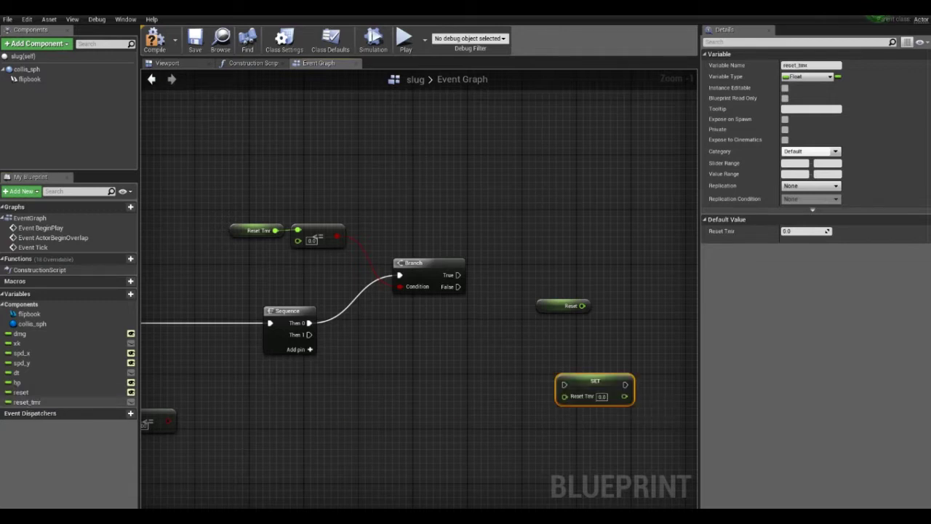
drag(397, 432, 483, 409)
click(407, 427)
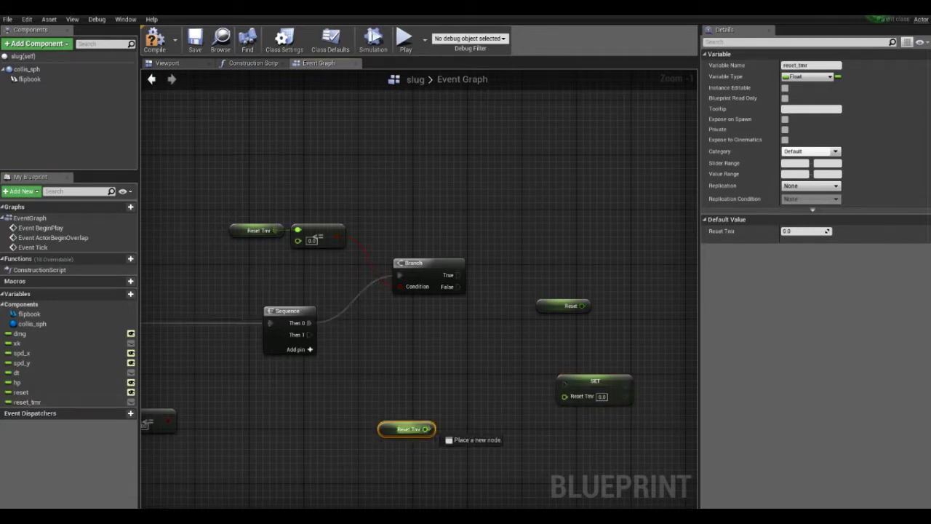
text(-)
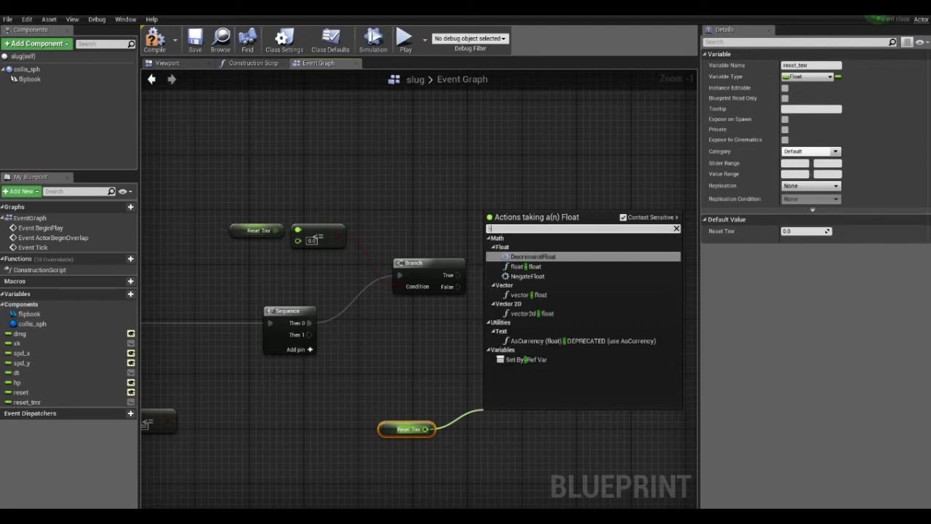
key(Return)
Subtract Dt from Reset Tmr and wire Branch False into SET Reset Tmr
mouse_move(18, 373)
ctrl+mouse_down()
mouse_move(387, 465)
mouse_move(381, 457)
mouse_move(564, 396)
ctrl+mouse_up()
mouse_move(457, 287)
mouse_down()
mouse_move(565, 385)
mouse_move(371, 469)
mouse_up()
mouse_move(515, 420)
mouse_down()
mouse_move(509, 399)
mouse_move(537, 386)
mouse_up()
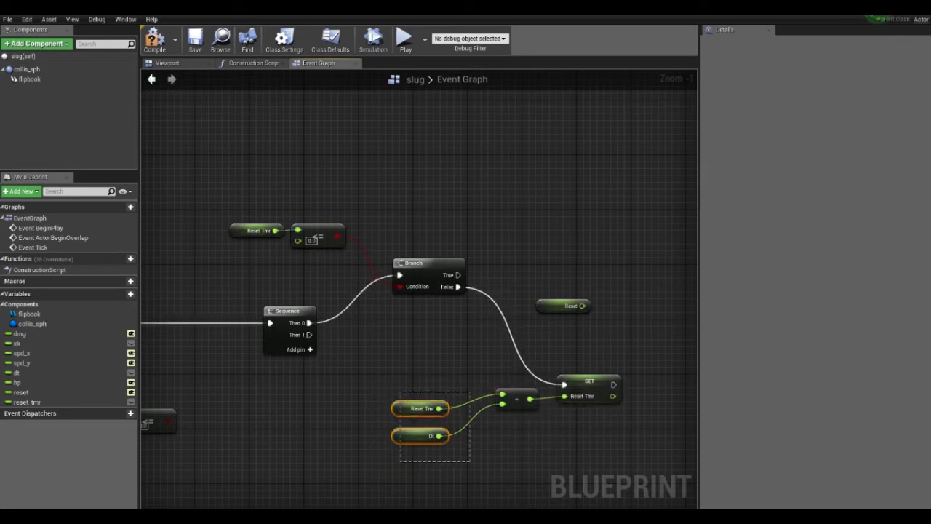
click(156, 382)
right_drag(155, 382, 438, 378)
Add a SET Dt node from Delta Seconds between Event Tick and the Sequence
drag(18, 372, 405, 337)
click(415, 353)
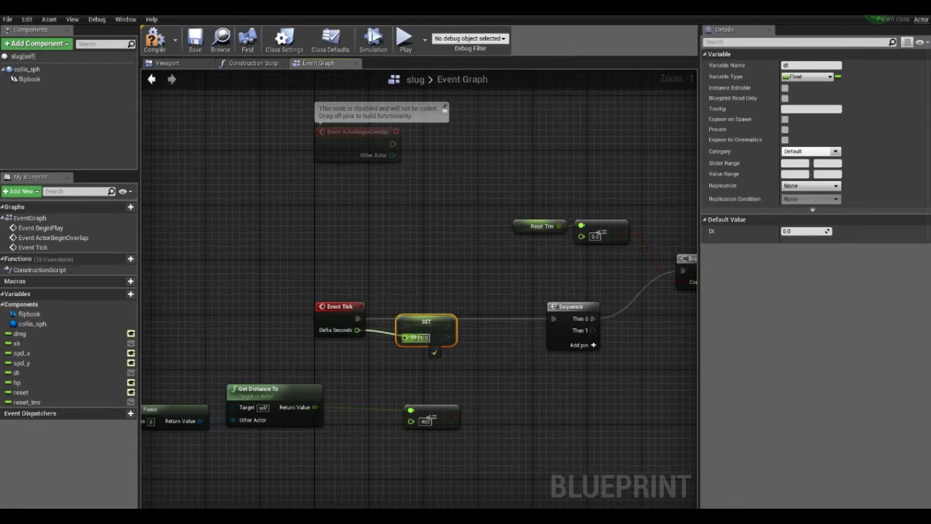
drag(358, 319, 553, 319)
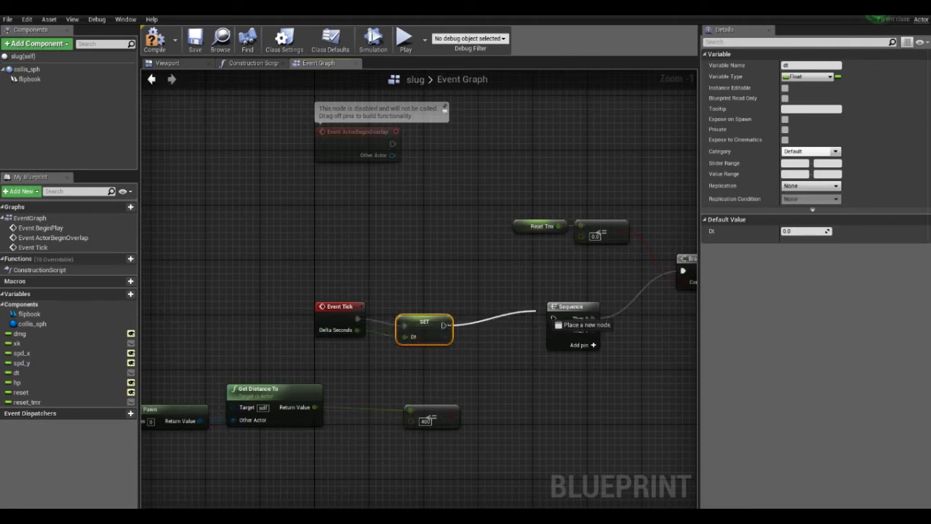
Wire the Branch's True output into a new SET Reset Tmr node that resets it to 0.0
mouse_move(522, 338)
right_down()
mouse_move(126, 320)
mouse_move(137, 299)
right_up()
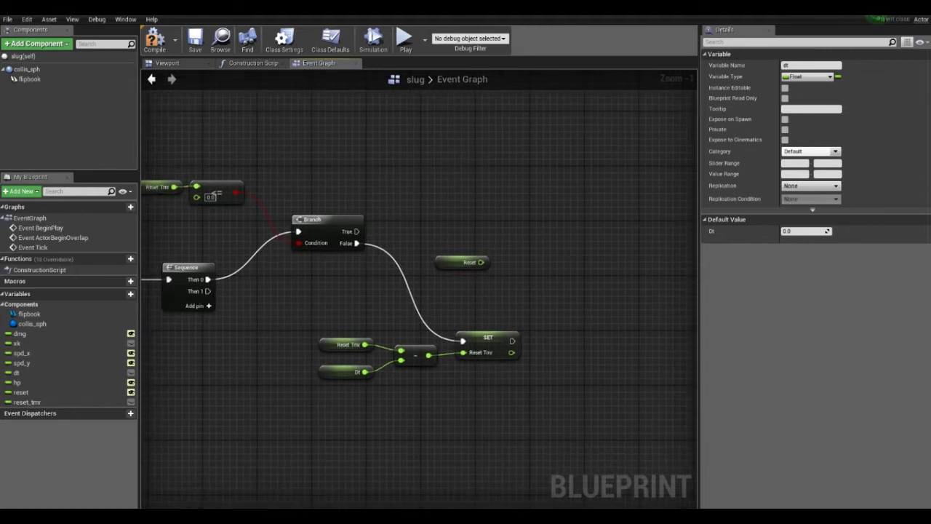
right_drag(523, 260, 555, 301)
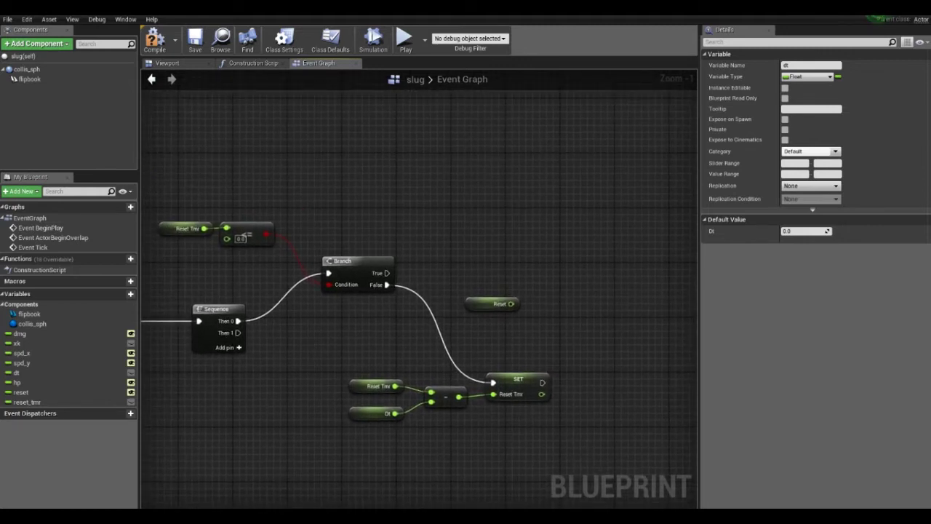
drag(491, 305, 390, 208)
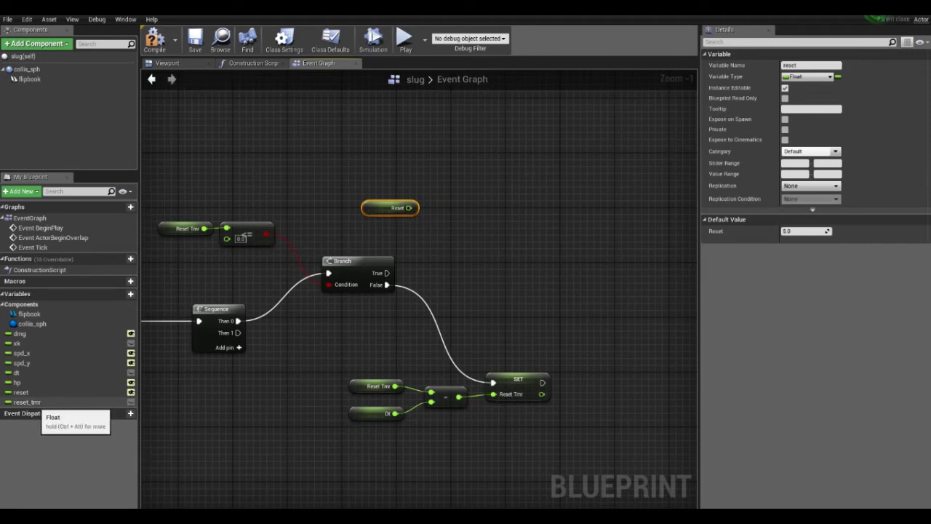
drag(27, 402, 473, 220)
click(497, 243)
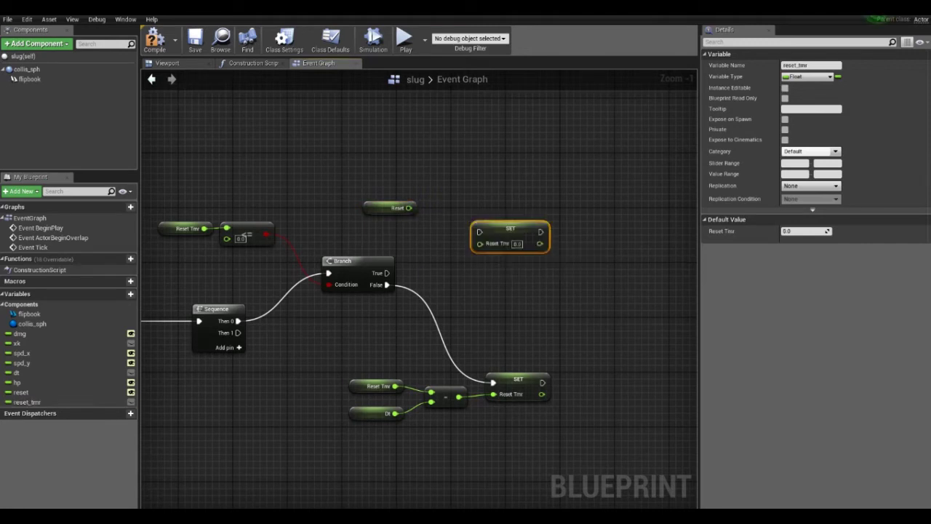
mouse_move(387, 274)
mouse_down()
mouse_move(479, 232)
mouse_move(544, 222)
mouse_up()
Pull a new action off Get Distance To's return value
right_drag(342, 407, 571, 332)
mouse_move(283, 322)
right_down()
mouse_move(256, 309)
mouse_move(429, 303)
mouse_move(260, 339)
mouse_move(455, 322)
right_up()
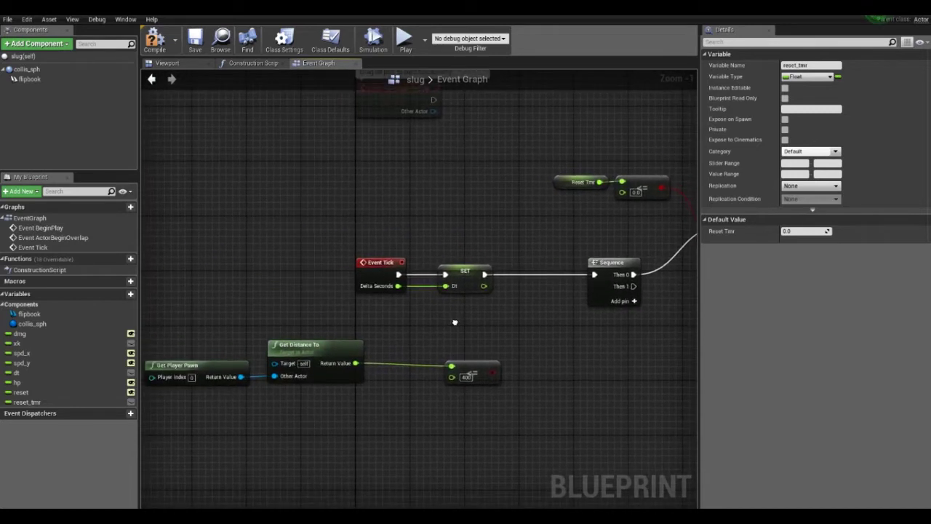
drag(355, 363, 444, 334)
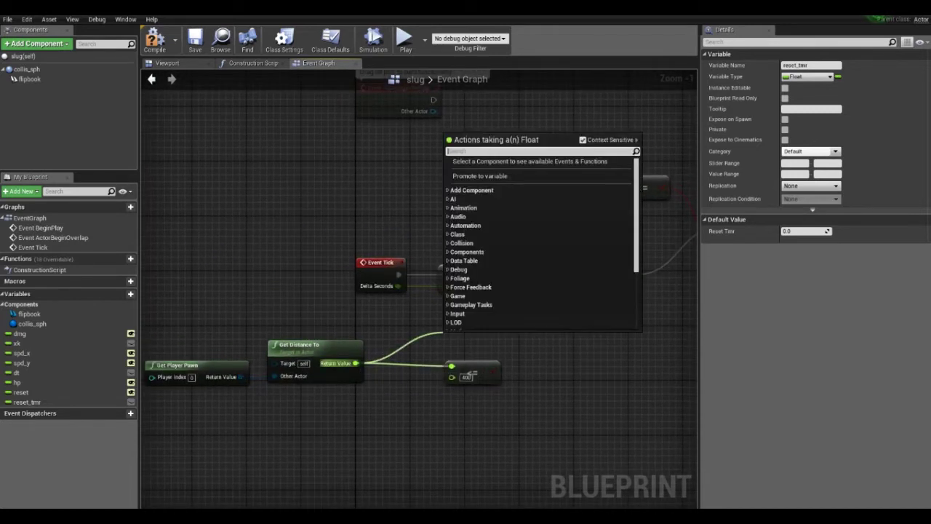
Promote the distance result to a new float variable named pd
text(pd)
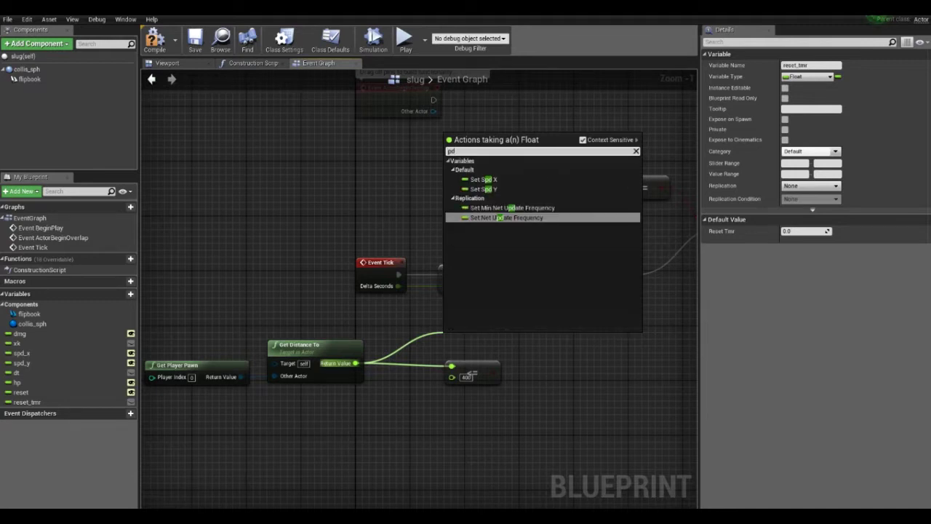
key(BackSpace)
key(BackSpace)
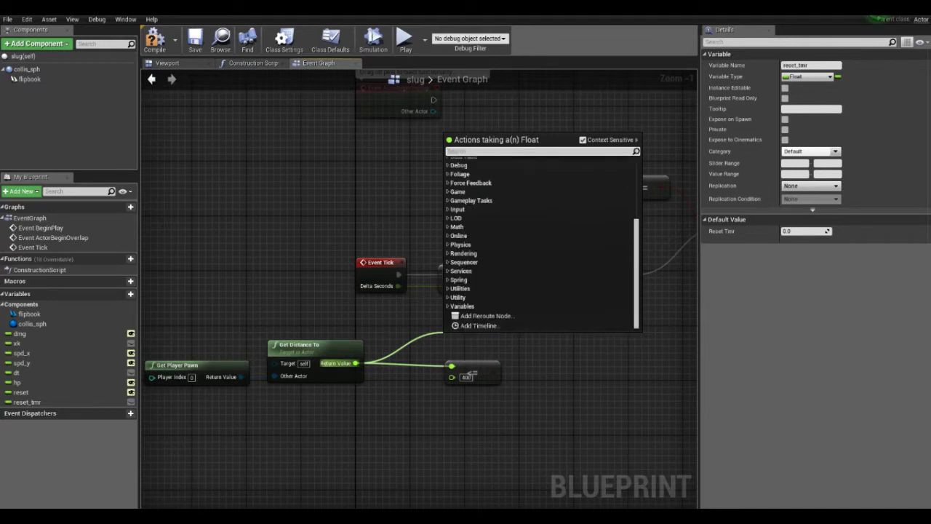
click(481, 176)
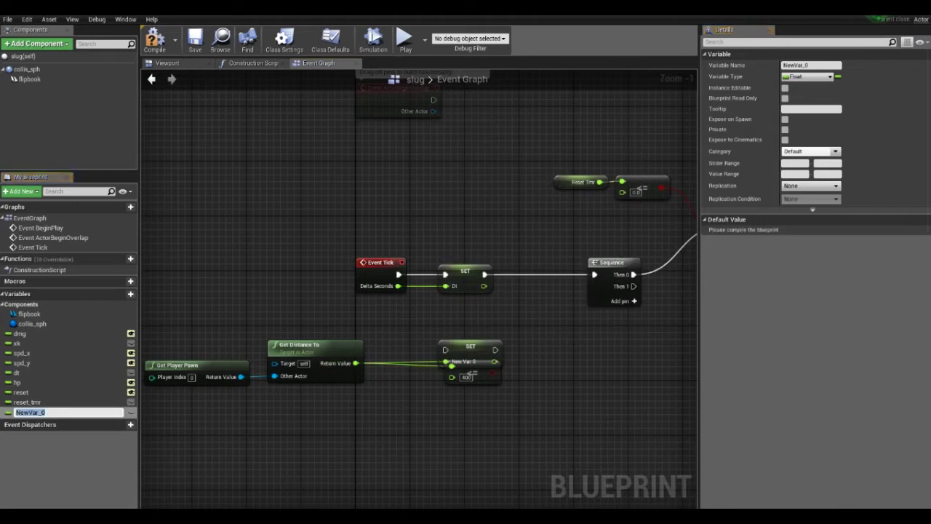
text(pd)
key(Return)
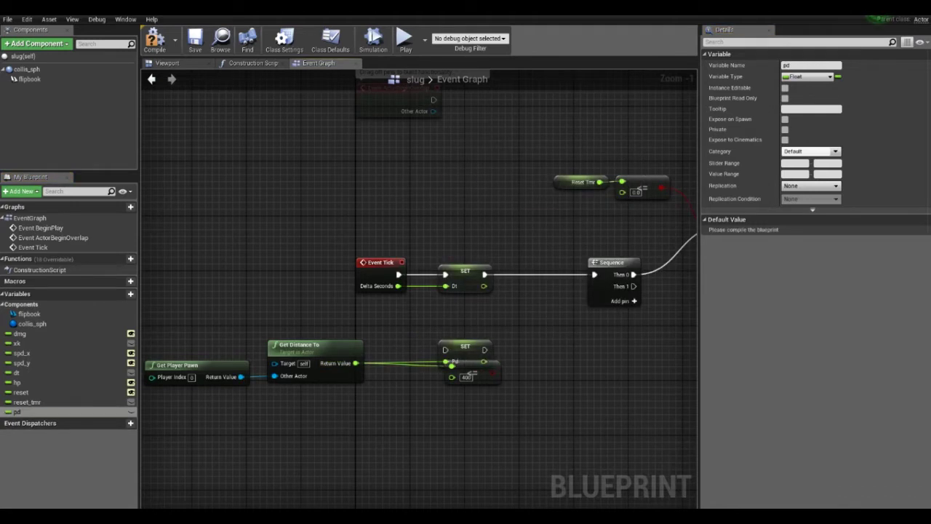
Chain the SET pd node between SET Dt and the Sequence in the tick flow
mouse_move(452, 366)
mouse_down()
mouse_move(519, 288)
mouse_move(502, 285)
mouse_move(513, 275)
mouse_up()
mouse_move(355, 362)
mouse_down()
mouse_move(514, 285)
mouse_move(595, 274)
mouse_up()
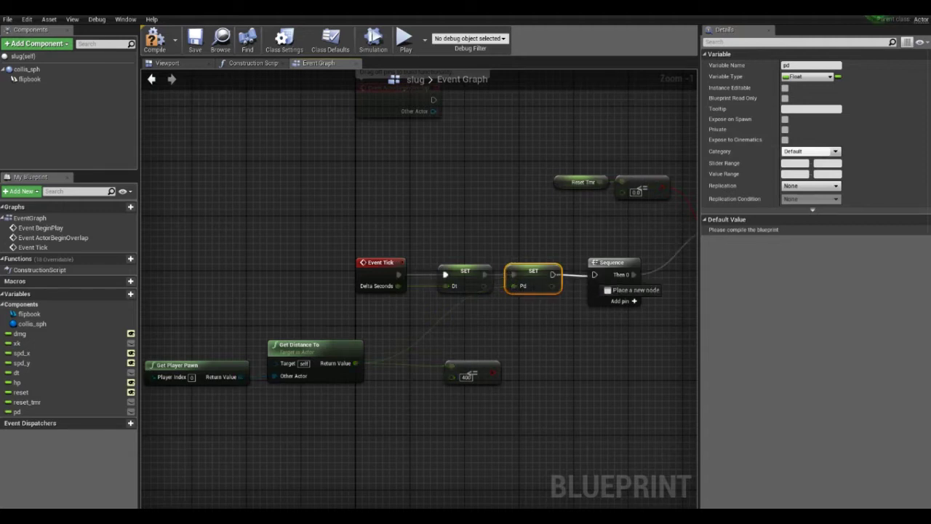
click(502, 408)
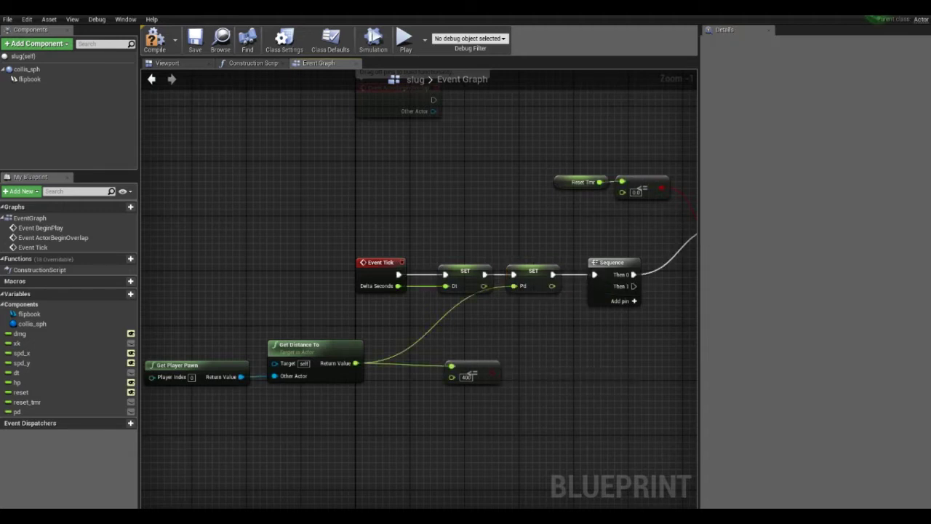
mouse_move(510, 292)
right_down()
mouse_move(284, 355)
mouse_move(321, 310)
right_up()
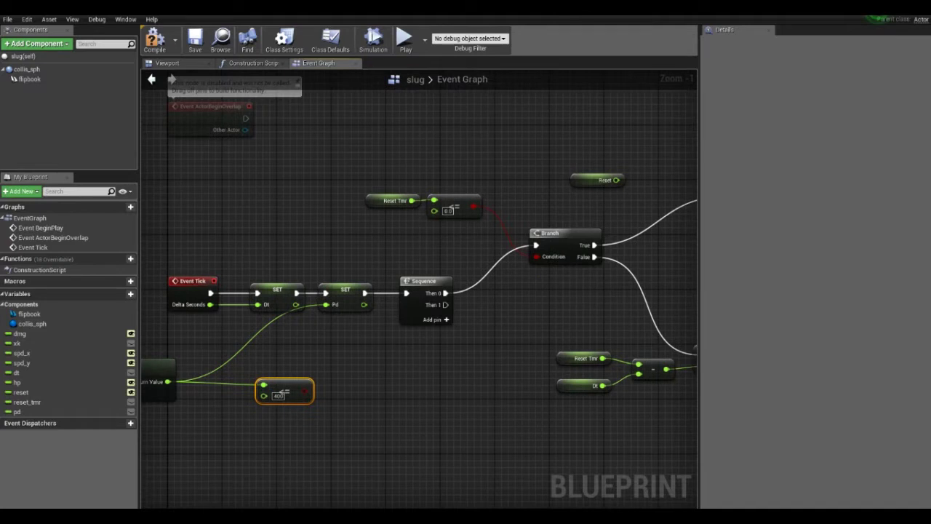
Insert a second Branch on the first Branch's True output
right_drag(596, 204, 364, 287)
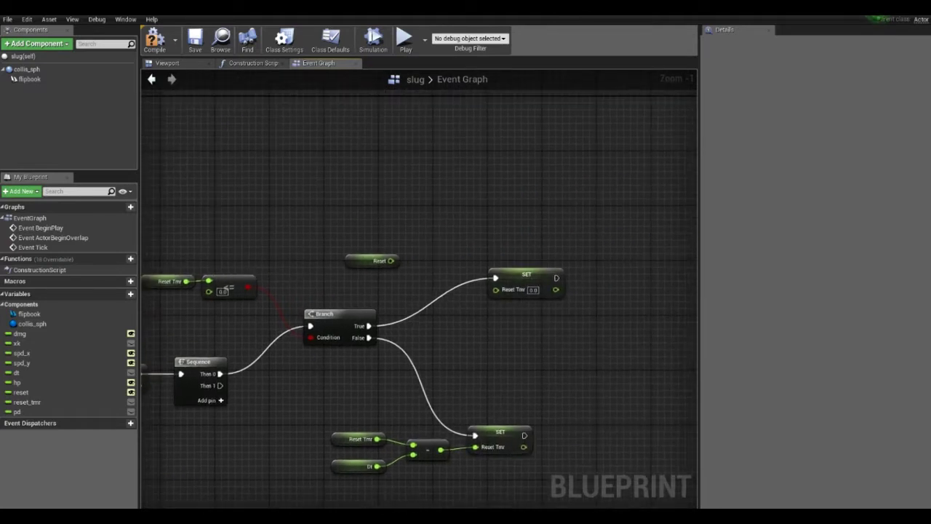
right_drag(489, 265, 396, 272)
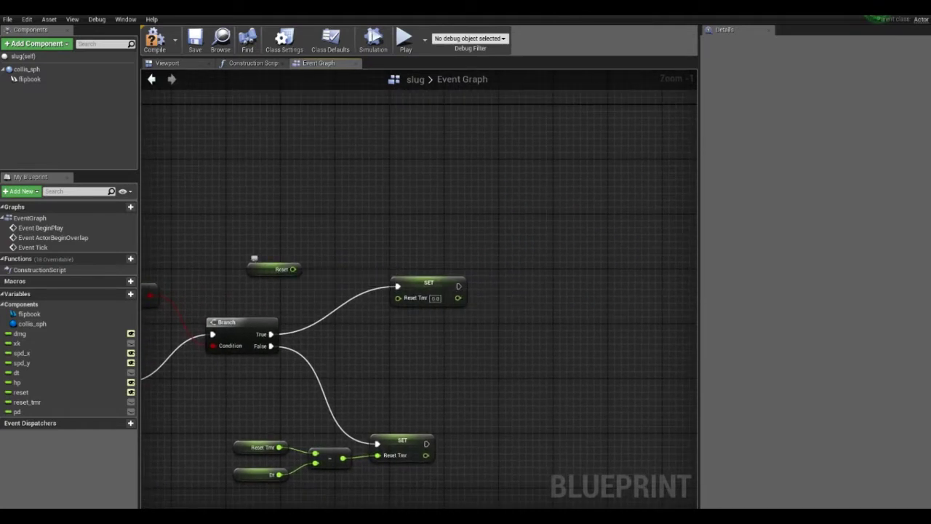
click(408, 284)
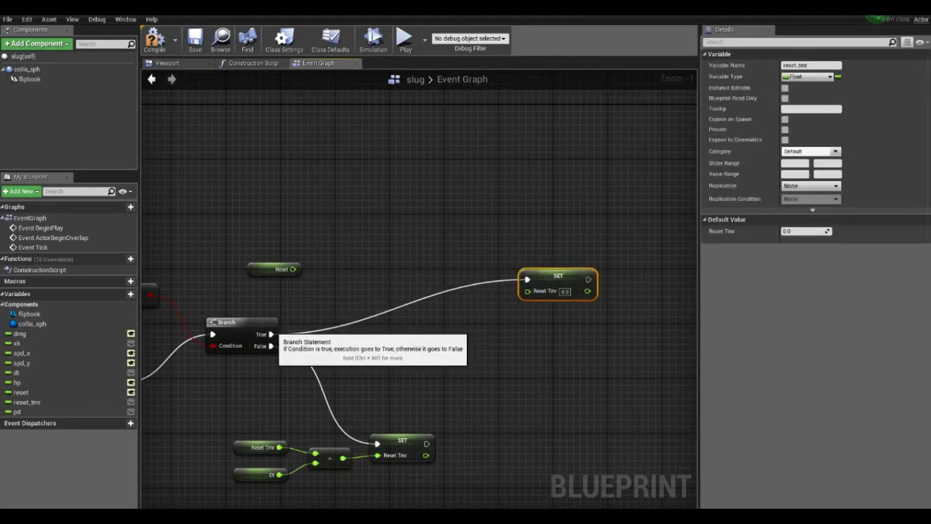
drag(271, 334, 399, 268)
text(bra)
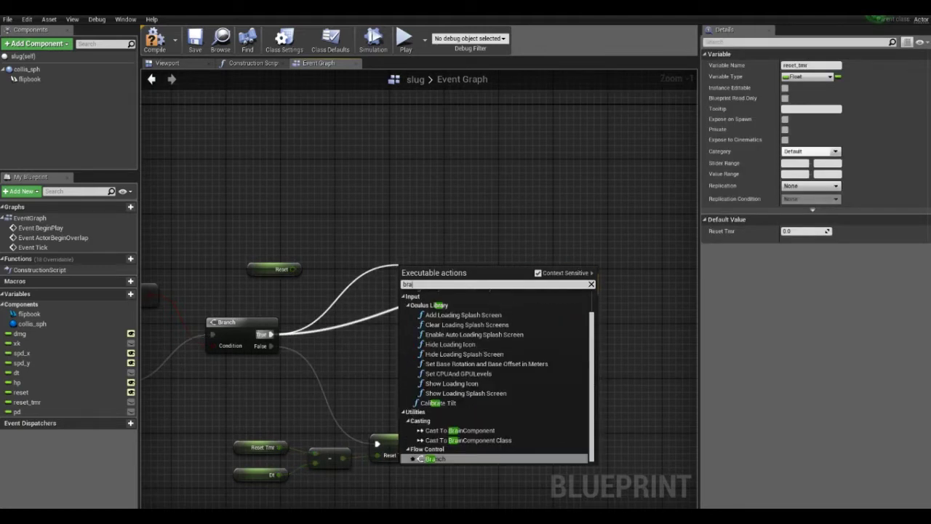
key(Return)
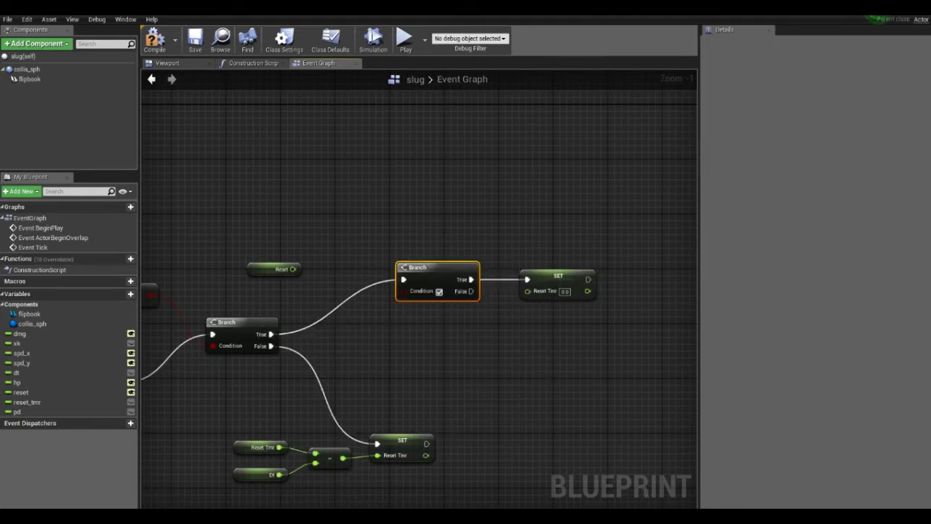
Paste a <= 400 comparison beside the new Branch and feed a pd getter into it
drag(275, 270, 275, 187)
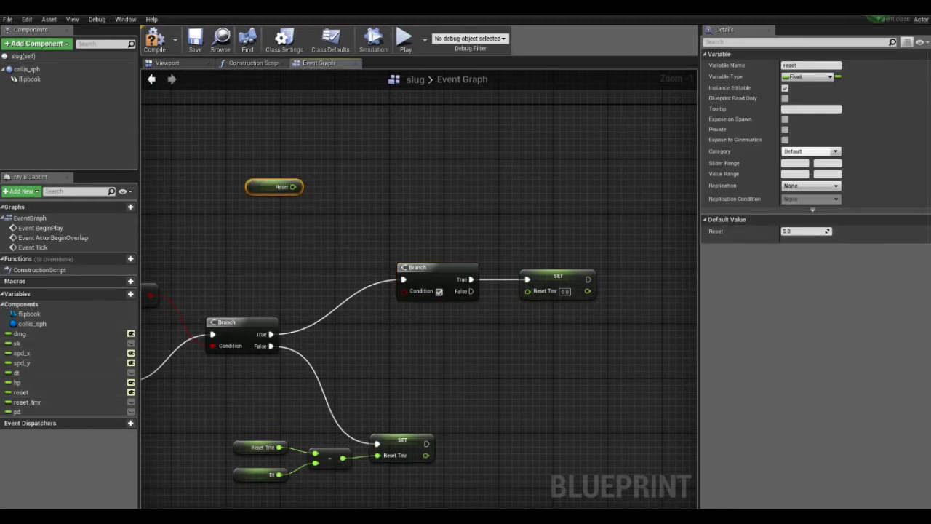
key(Escape)
key(ctrl+v)
drag(306, 288, 315, 256)
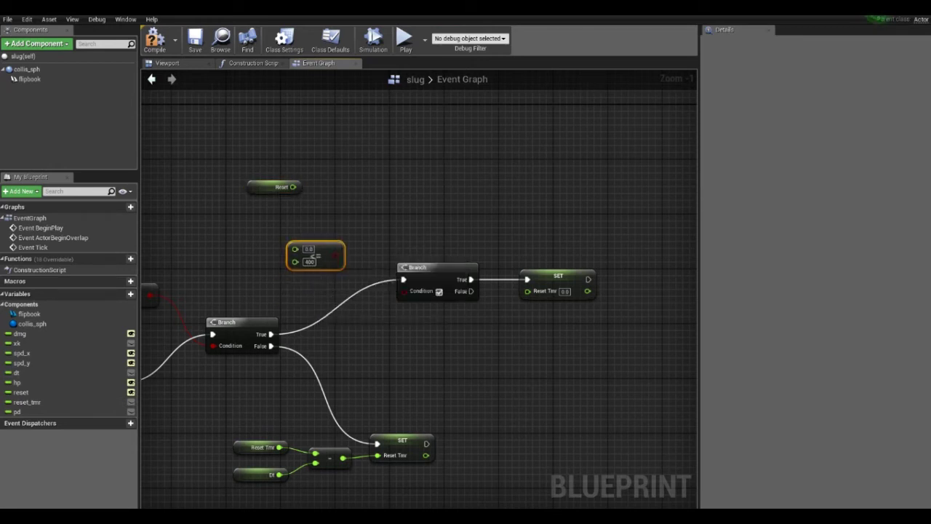
mouse_move(18, 412)
mouse_down()
mouse_move(215, 243)
mouse_move(315, 256)
mouse_move(417, 302)
mouse_move(415, 292)
mouse_up()
click(227, 244)
drag(240, 242, 413, 307)
ctrl+click(295, 241)
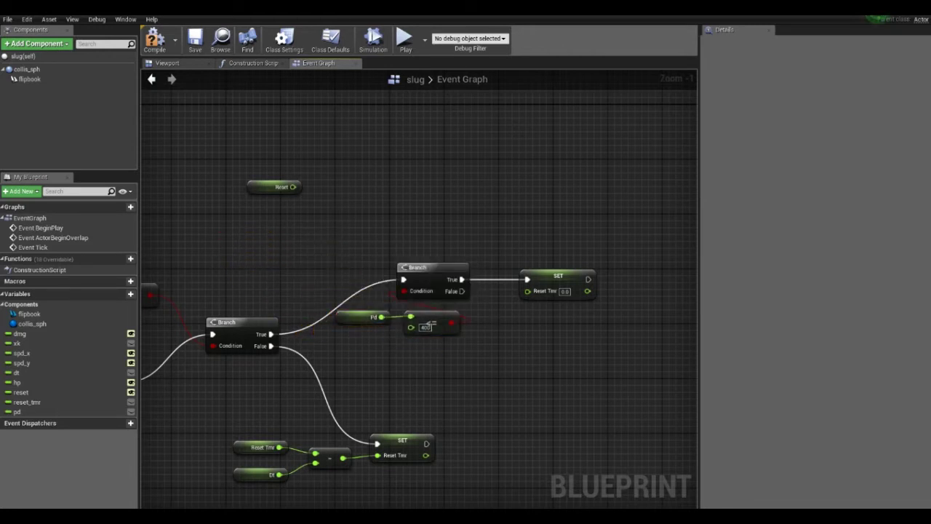
Feed Reset into the SET Reset Tmr node and move the timer logic group up and right
mouse_move(275, 187)
mouse_down()
mouse_move(549, 256)
mouse_move(527, 291)
mouse_up()
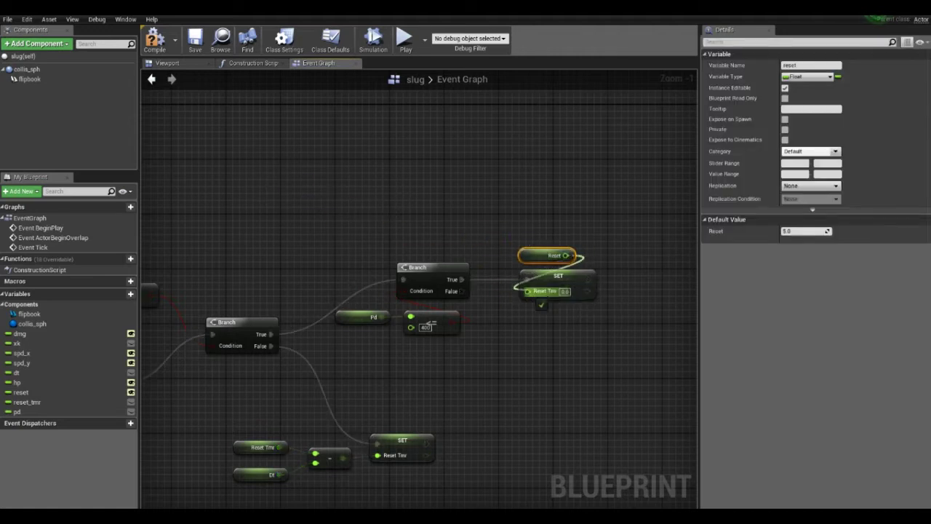
mouse_move(501, 370)
right_down()
mouse_move(642, 272)
mouse_move(579, 289)
right_up()
scroll(642, 272, down, 2)
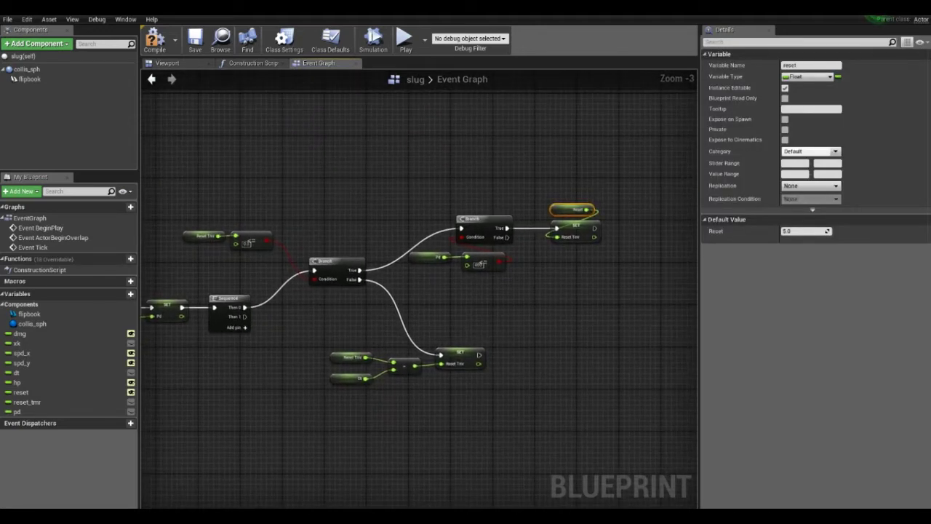
mouse_move(174, 219)
mouse_down()
mouse_move(276, 256)
mouse_move(331, 246)
mouse_move(331, 219)
mouse_up()
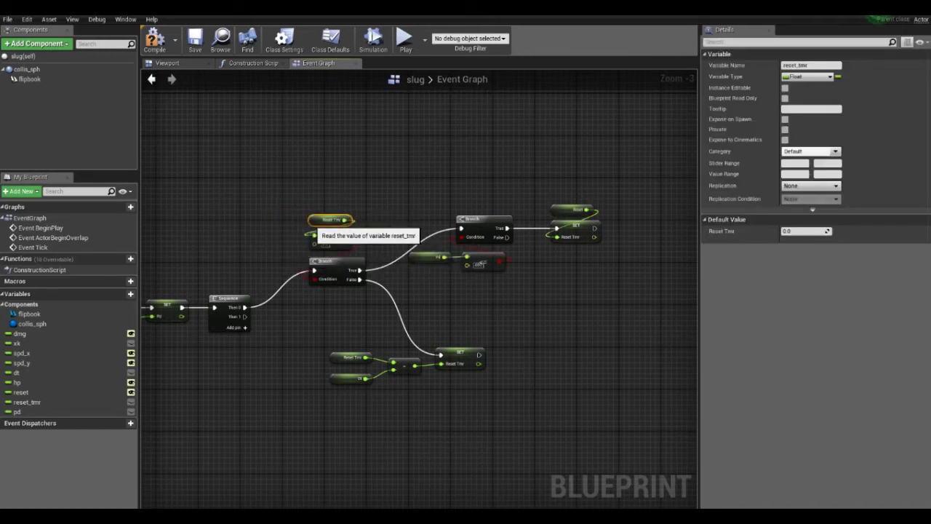
drag(315, 162, 658, 385)
right_drag(658, 386, 608, 385)
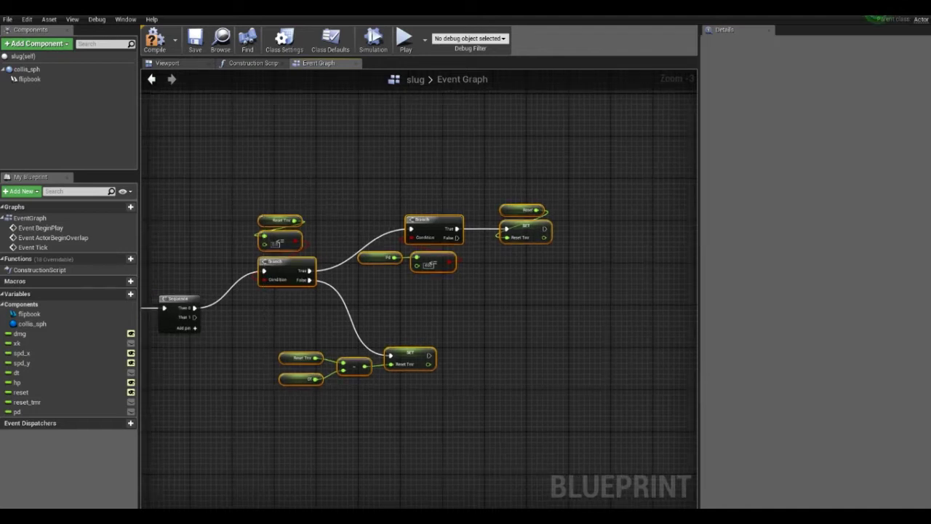
drag(287, 262, 382, 209)
click(509, 408)
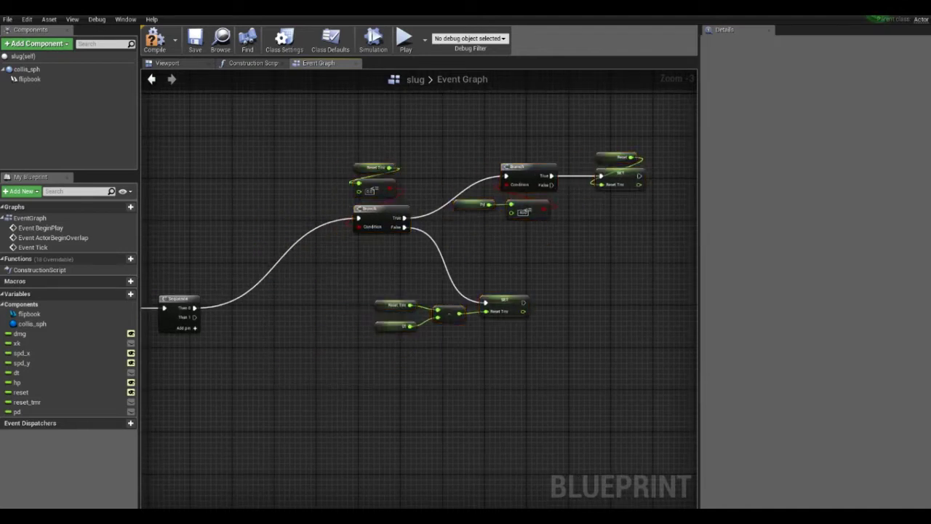
right_drag(364, 327, 521, 263)
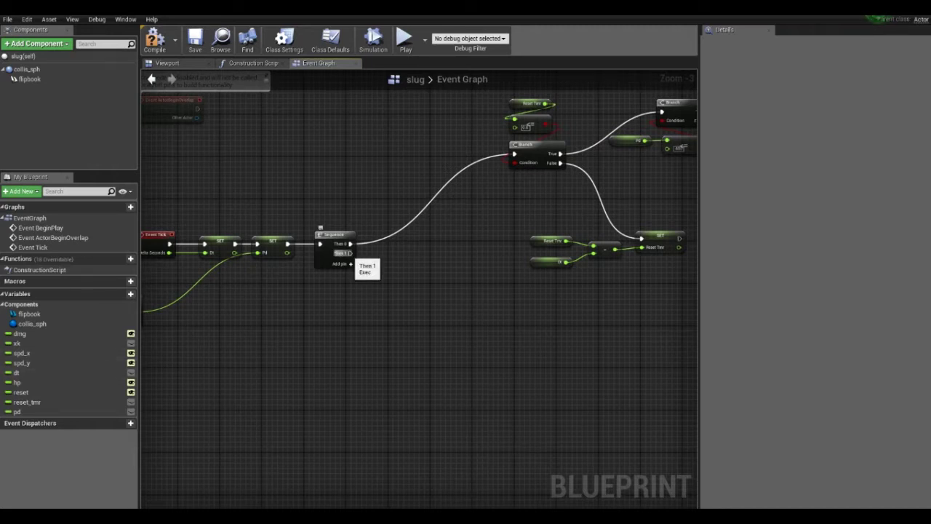
Add a Branch on the Sequence's Then 1 output
drag(350, 252, 434, 357)
text(branch)
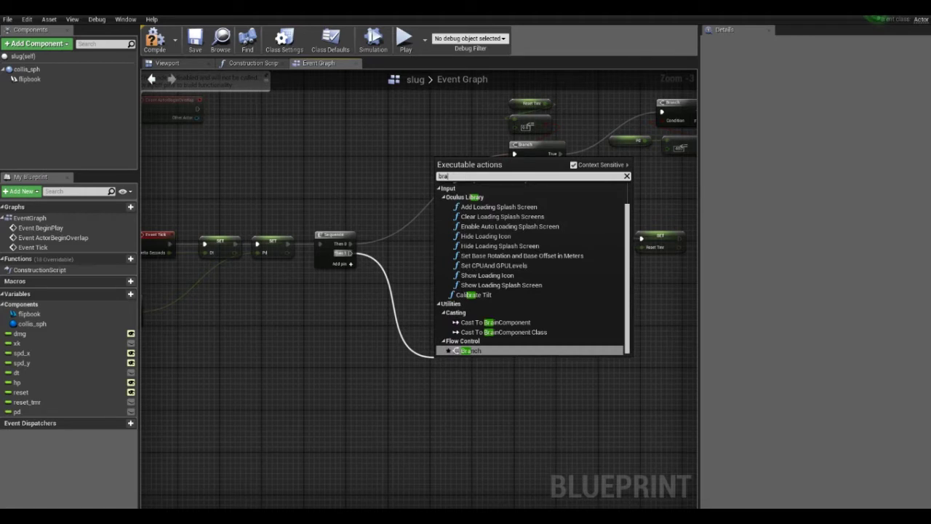
key(Return)
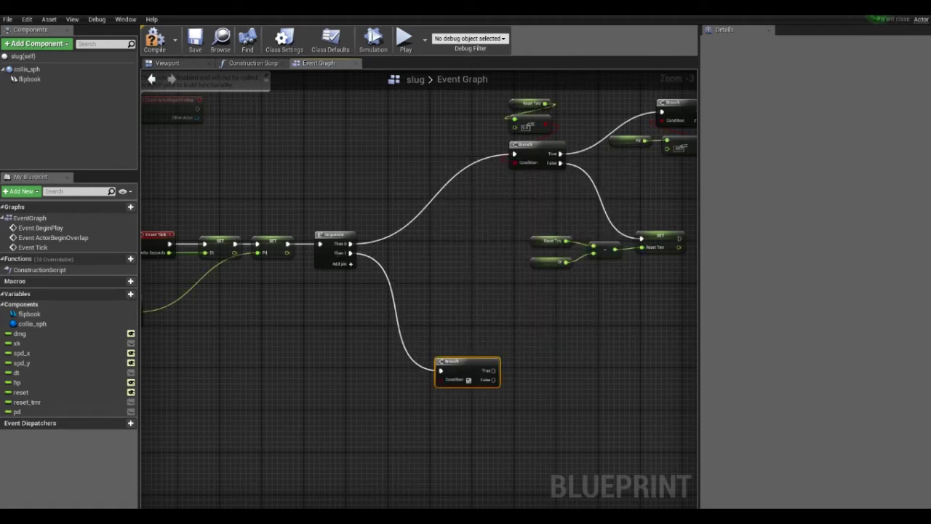
right_drag(509, 291, 514, 326)
drag(489, 131, 556, 209)
key(Escape)
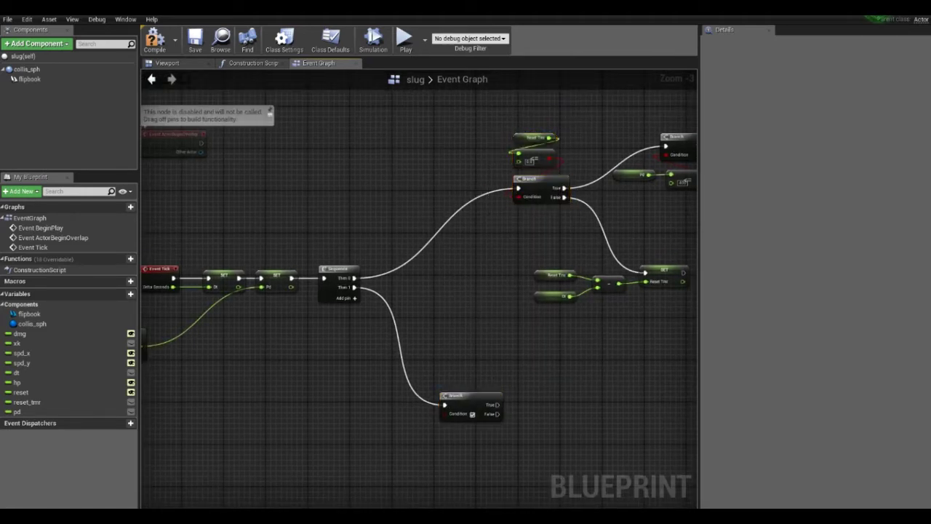
Paste a Pd <= 400 comparison below the new Branch and wire it to the Condition
scroll(534, 165, up, 2)
mouse_move(533, 165)
right_down()
mouse_move(423, 268)
mouse_move(321, 286)
right_up()
drag(428, 213, 529, 317)
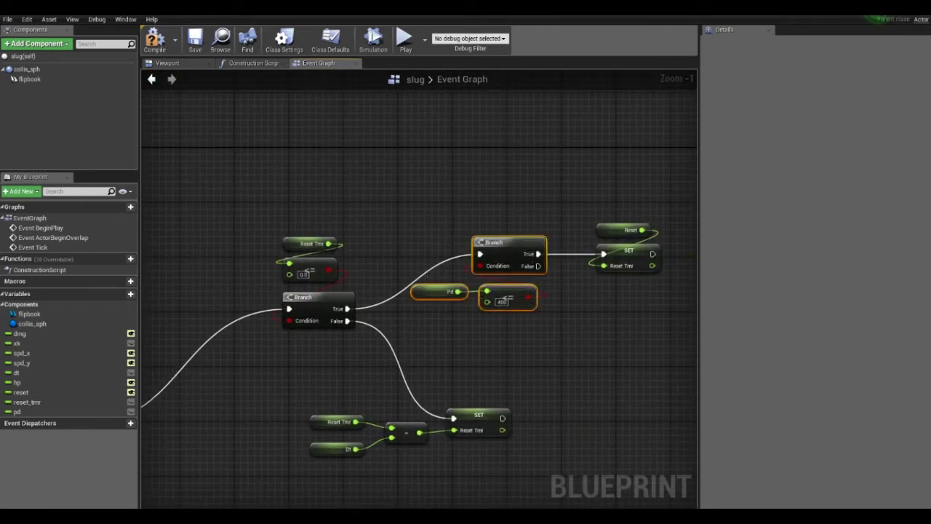
right_drag(437, 327, 648, 191)
key(ctrl+v)
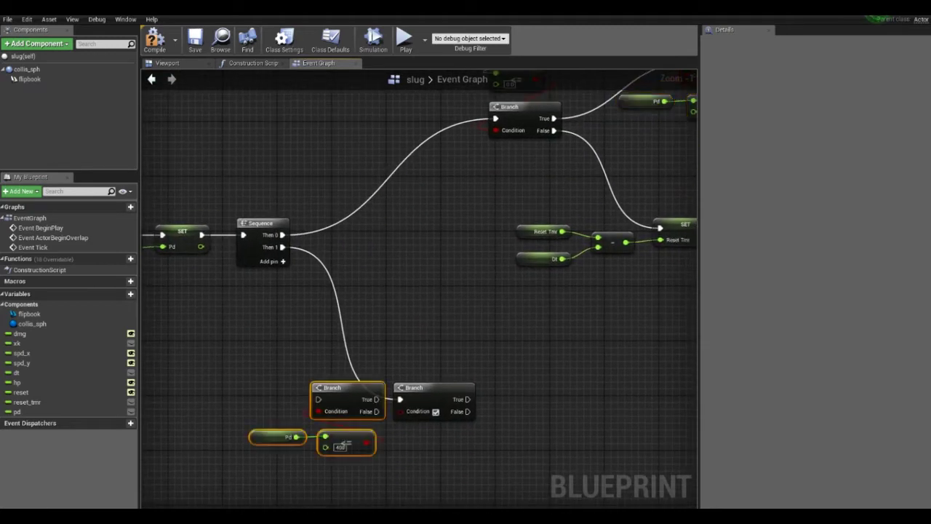
drag(351, 366, 384, 334)
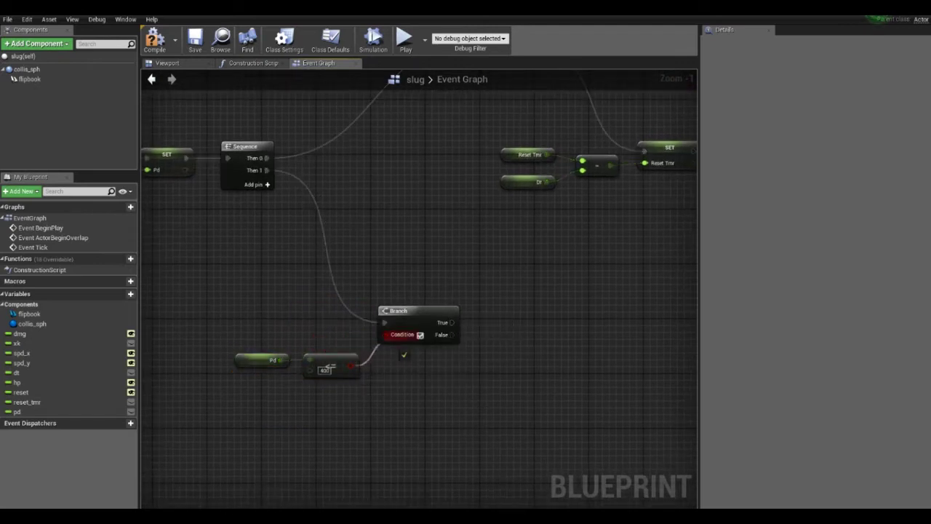
Break the link on the lower Branch's Condition input so it is unconnected
scroll(418, 291, down, 1)
right_drag(437, 254, 327, 309)
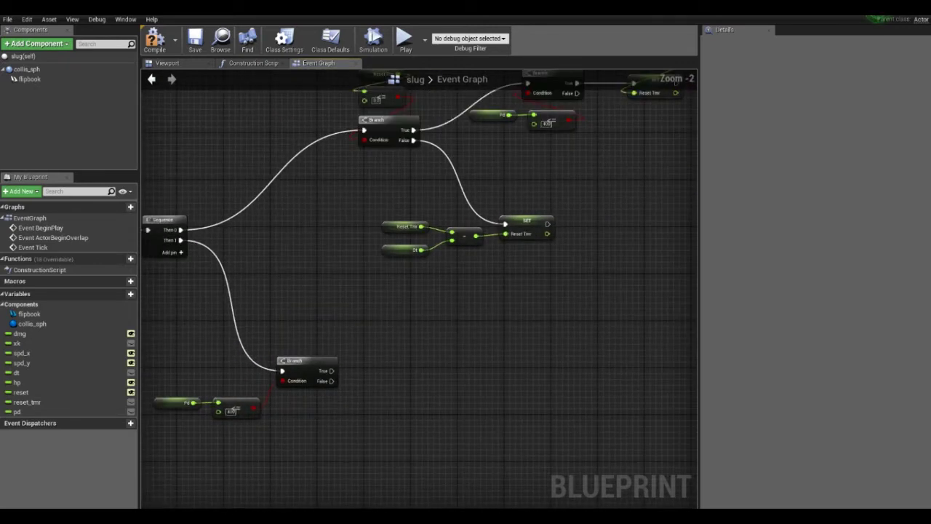
right_drag(331, 381, 411, 356)
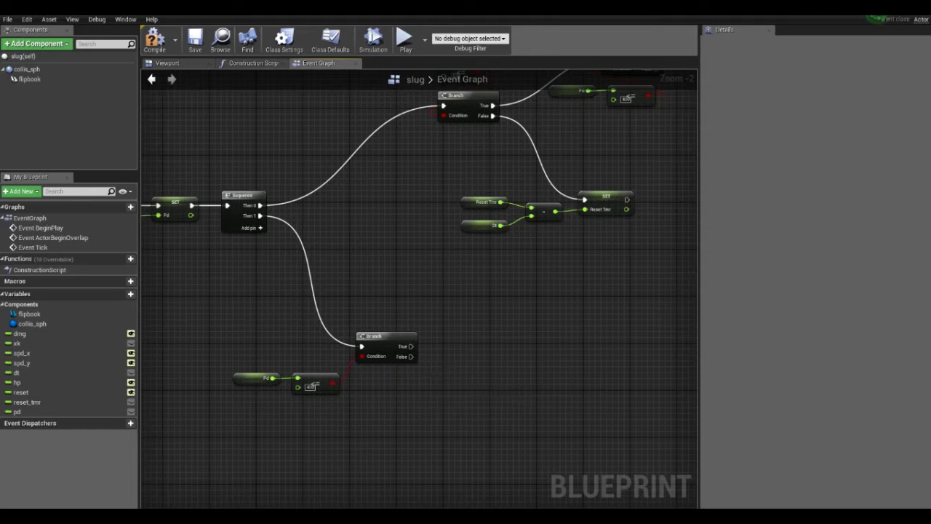
right_click(362, 356)
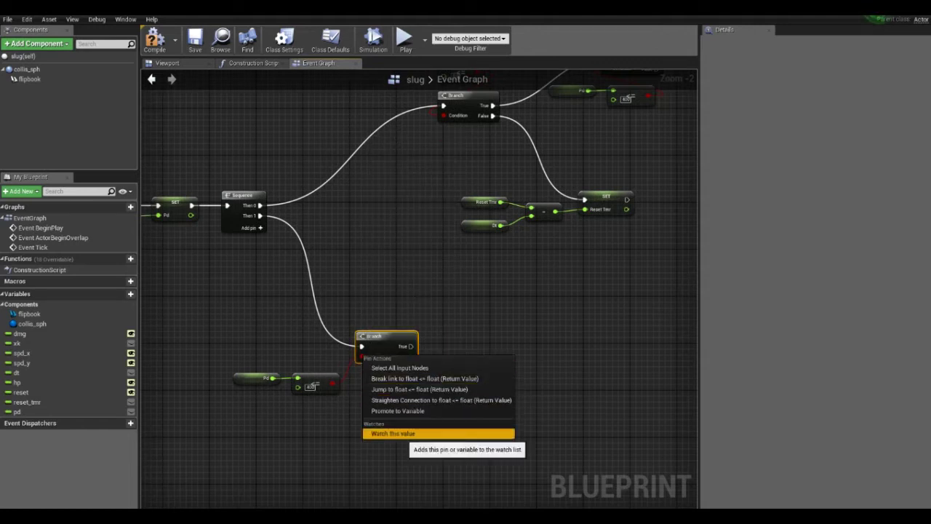
click(425, 379)
right_drag(425, 378, 449, 344)
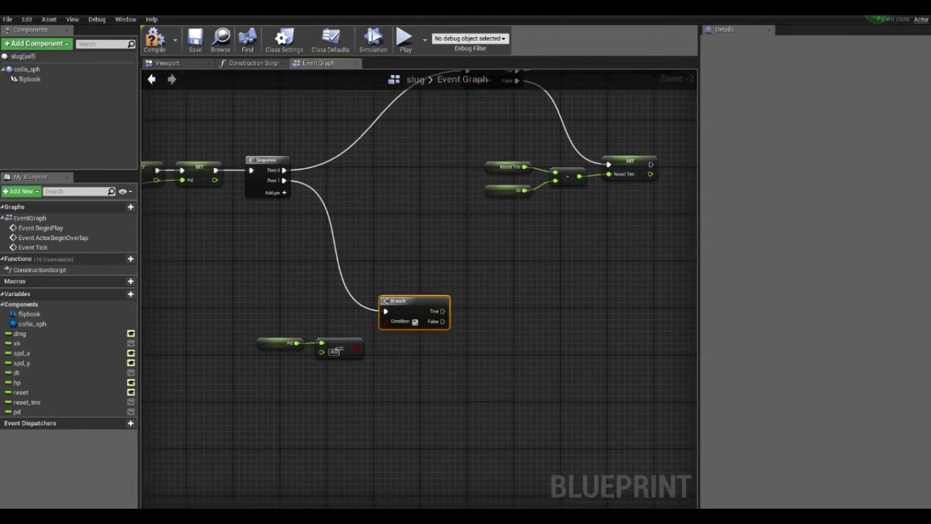
Add an AND Boolean node off the Pd <= 400 result
drag(356, 348, 375, 384)
text(and)
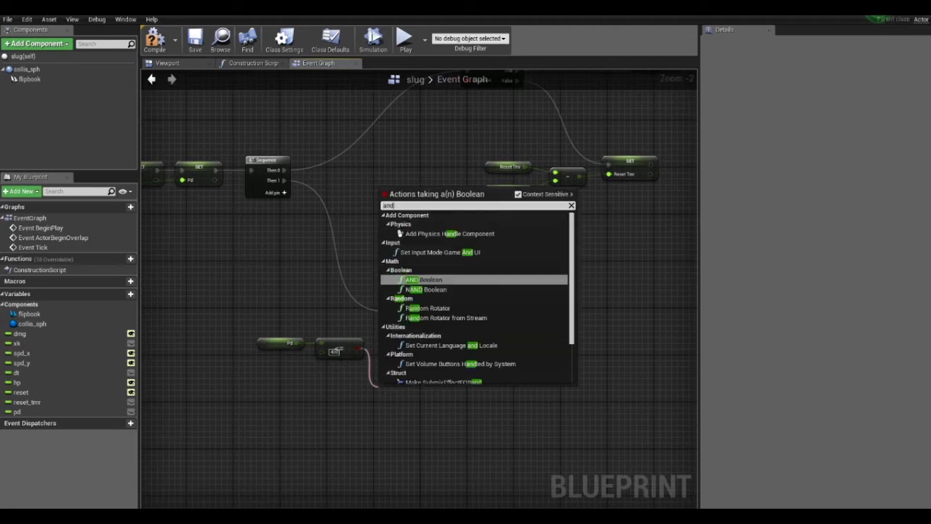
key(Return)
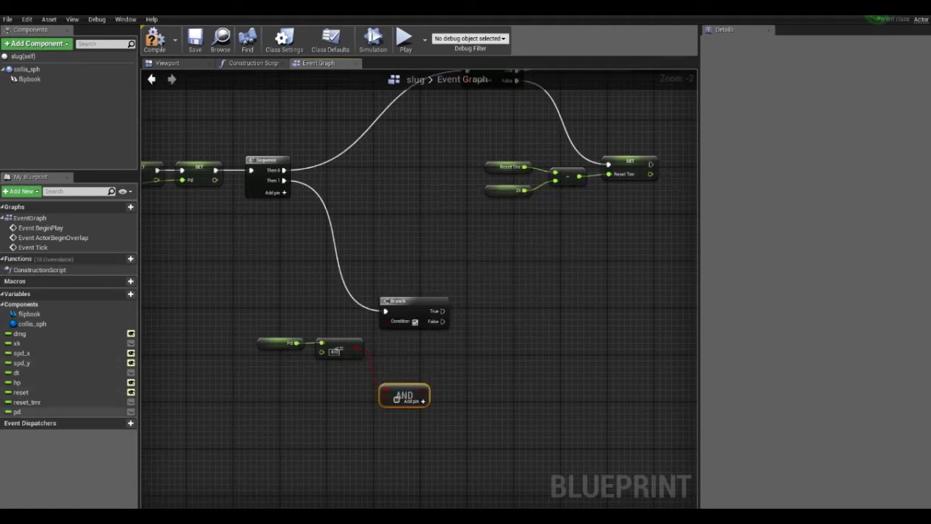
Add Reset Tmr and Reset getters and compare them with an == (float) node
mouse_move(27, 402)
mouse_down()
mouse_move(155, 413)
mouse_move(191, 405)
mouse_up()
click(204, 399)
drag(27, 402, 110, 416)
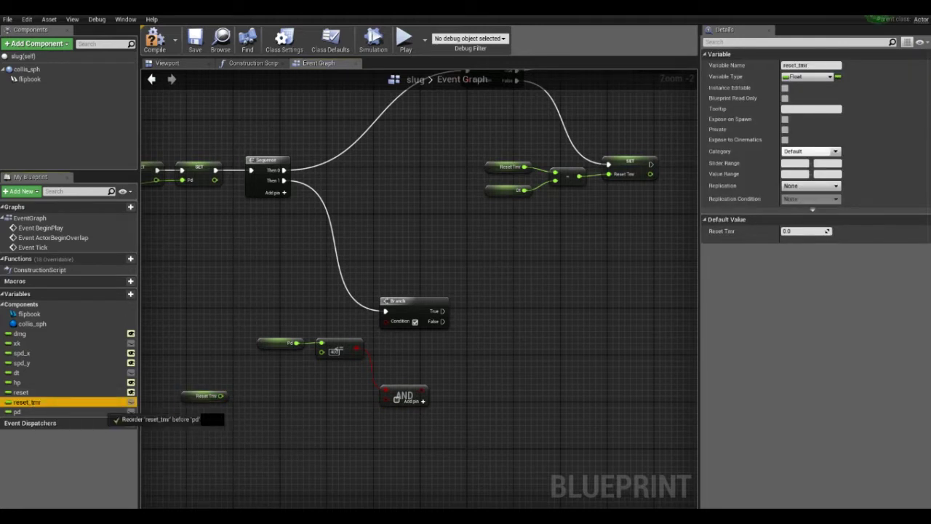
drag(20, 392, 164, 422)
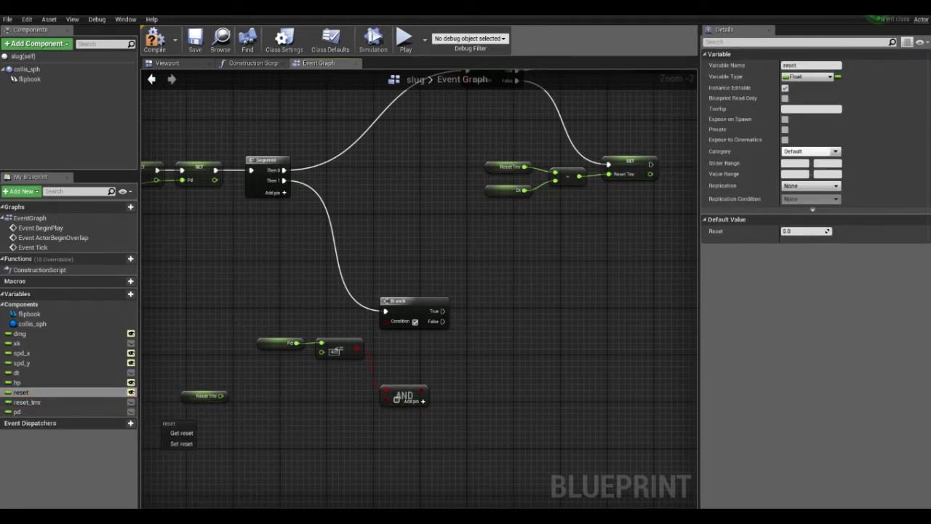
click(181, 433)
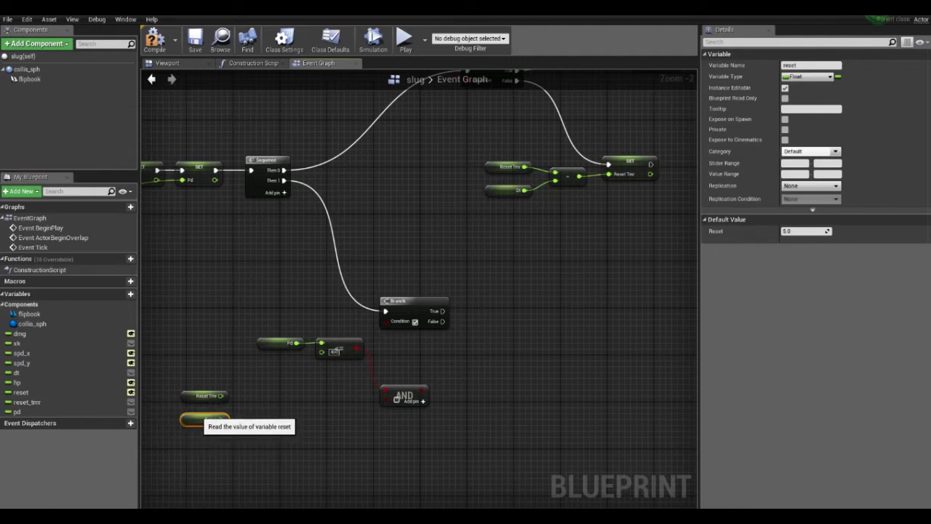
drag(222, 396, 254, 401)
text(==)
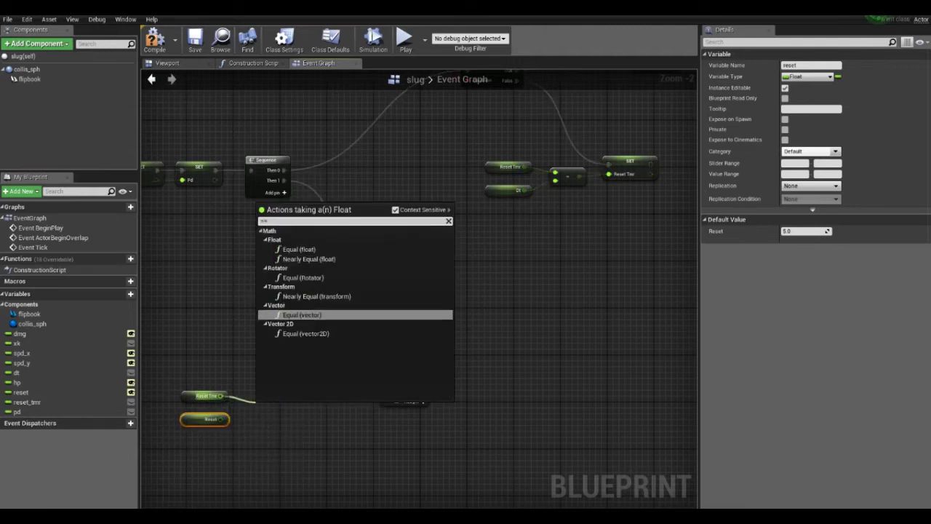
click(300, 249)
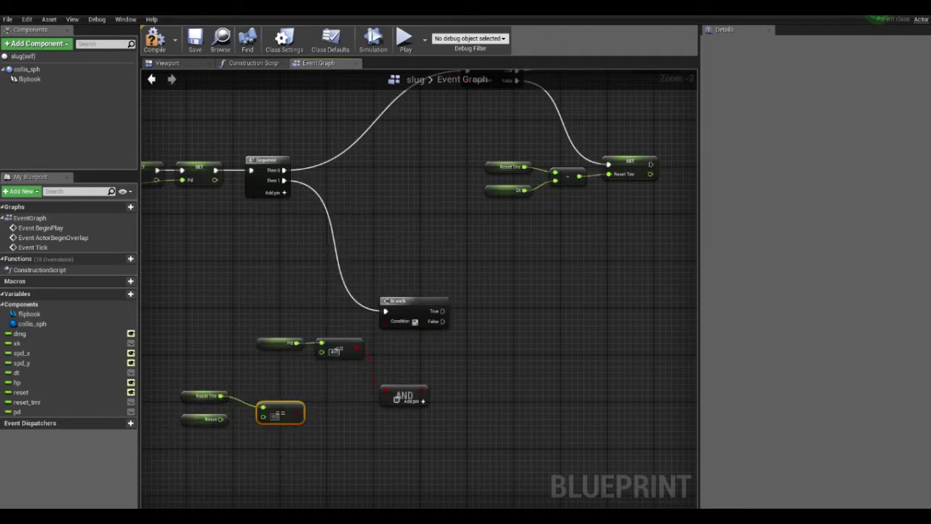
click(206, 420)
drag(220, 419, 396, 400)
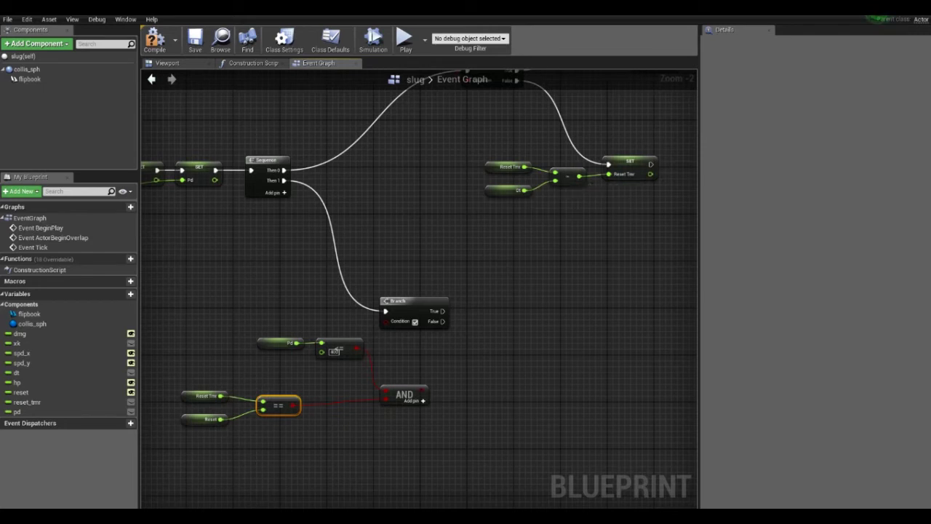
Wire the AND result into the lower Branch's Condition and line up the comparison nodes
right_drag(537, 275, 522, 250)
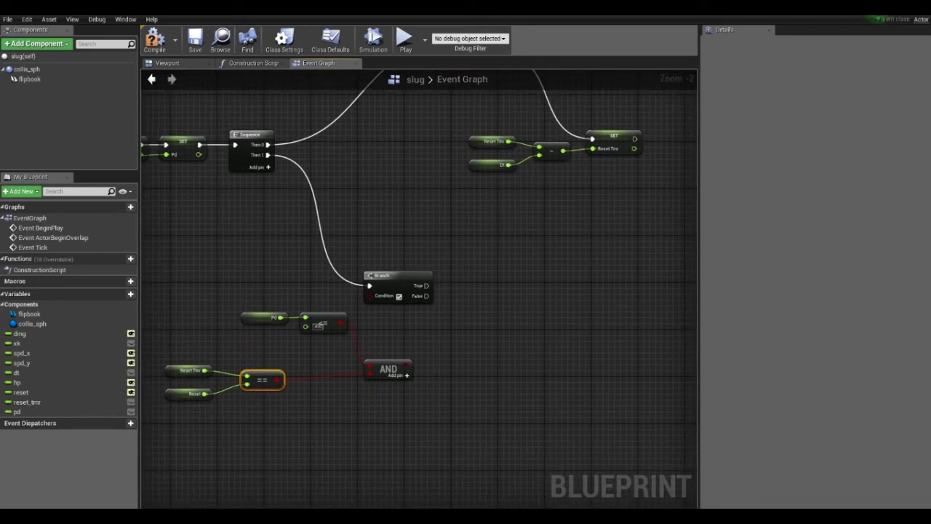
scroll(440, 288, down, 1)
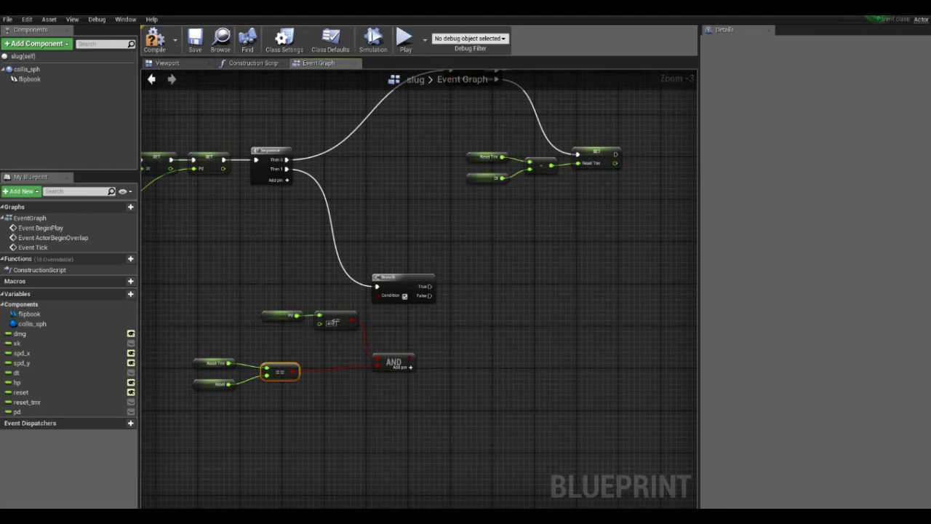
drag(411, 367, 377, 295)
right_drag(386, 299, 515, 300)
mouse_move(316, 357)
shift+mouse_down()
mouse_move(371, 397)
mouse_move(466, 363)
shift+mouse_up()
drag(384, 309, 474, 333)
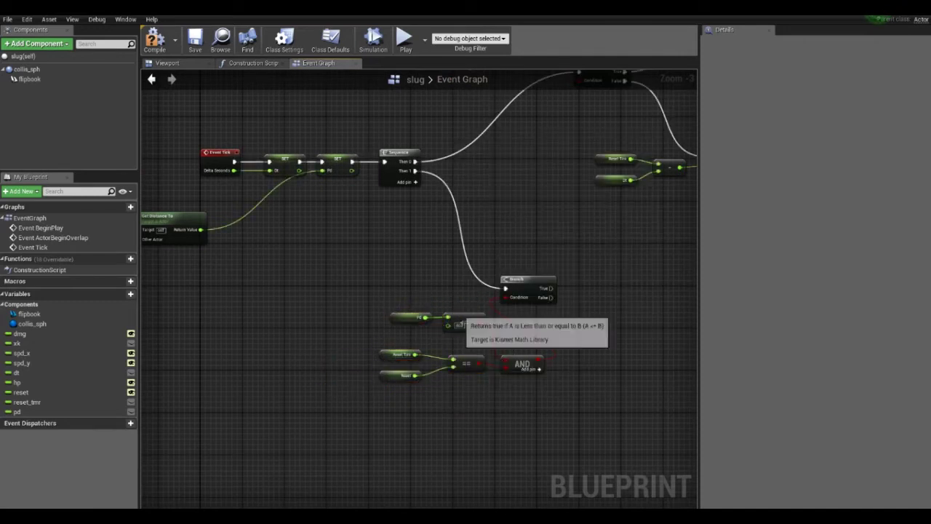
drag(461, 325, 451, 329)
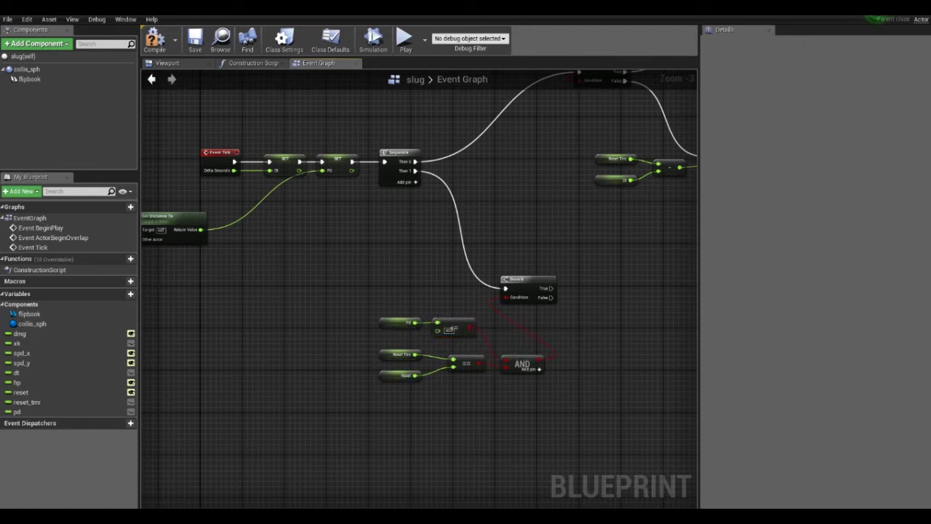
right_drag(451, 330, 630, 363)
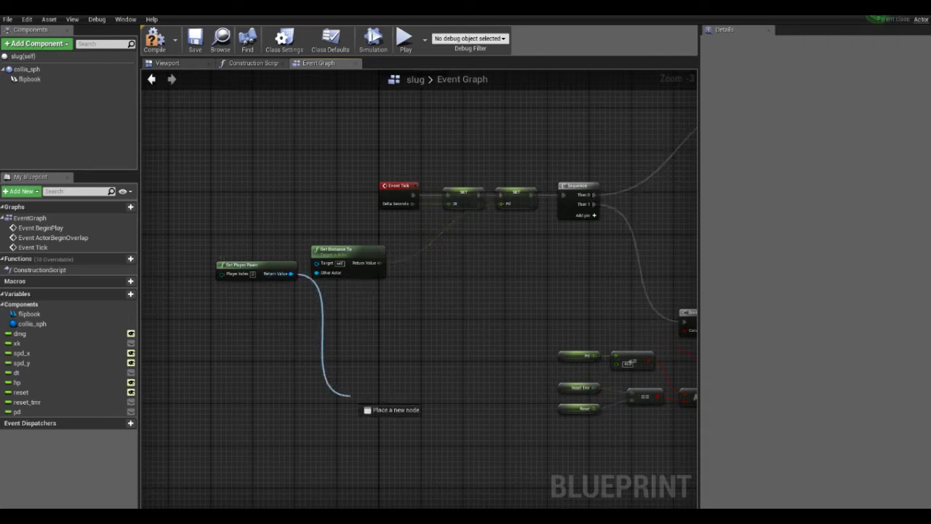
Add a GetActorLocation node off Get Player Pawn, placed beneath Get Distance To
drag(290, 274, 352, 397)
text(getp)
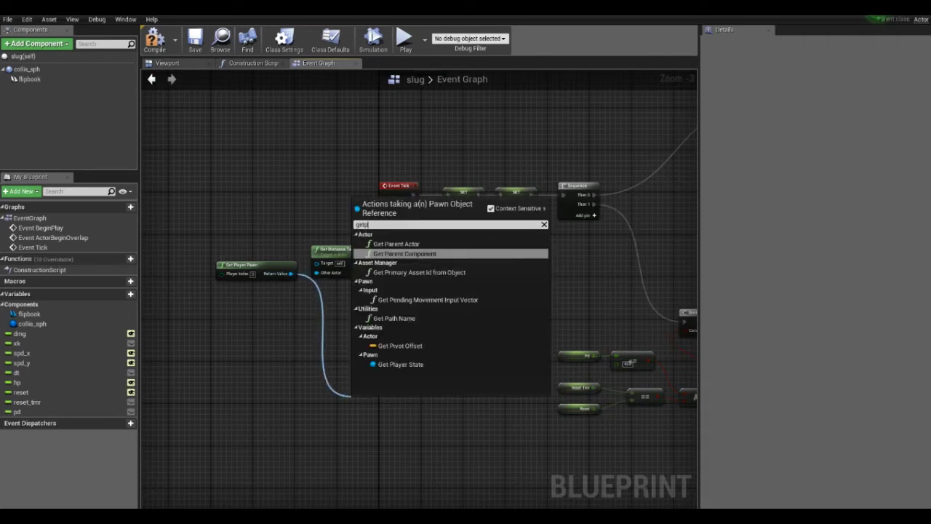
text(layerpo)
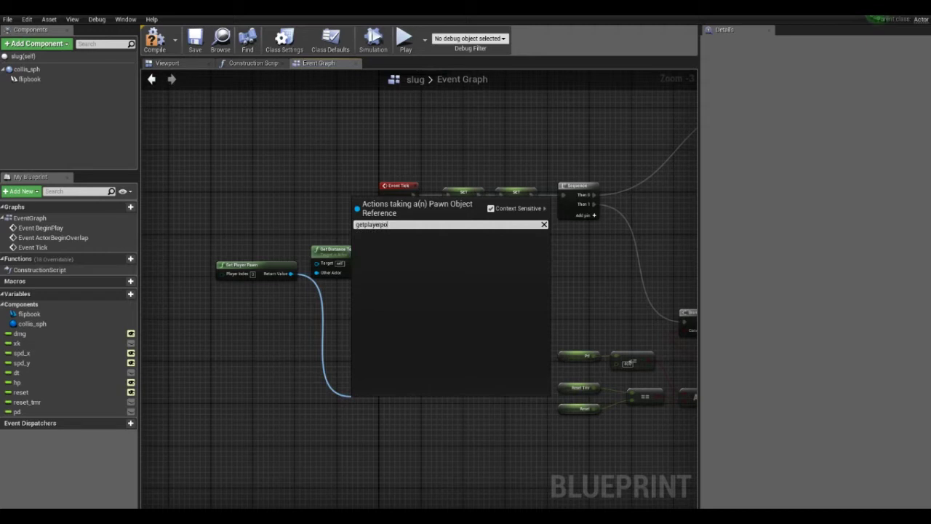
key(BackSpace)
key(BackSpace)
key(BackSpace)
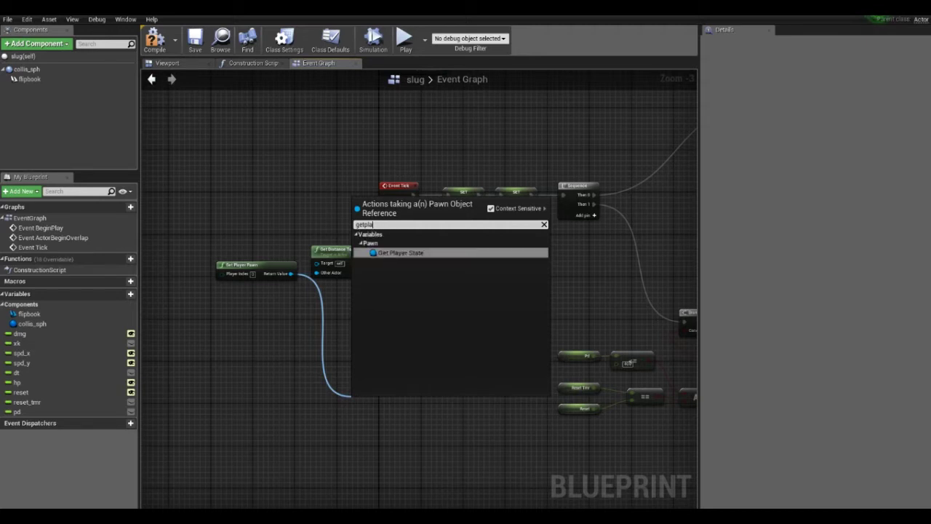
key(BackSpace)
key(BackSpace)
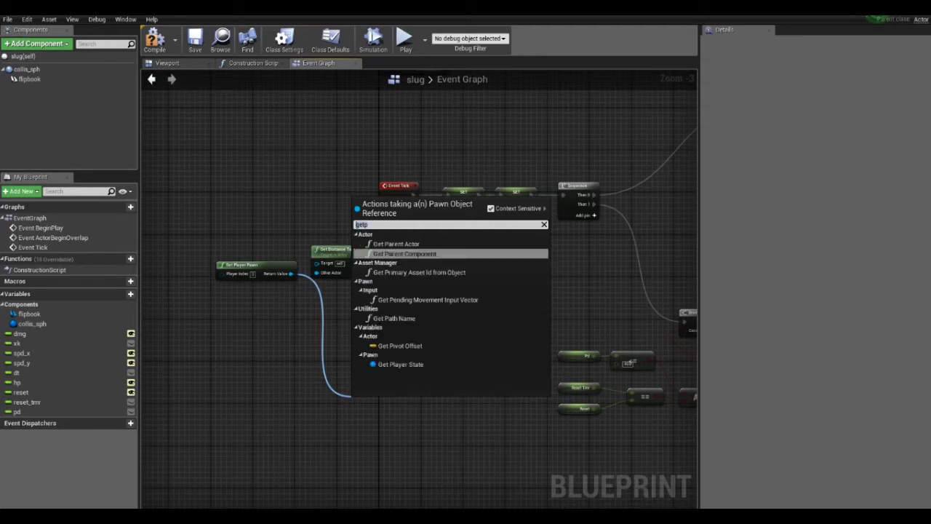
key(BackSpace)
text(actor)
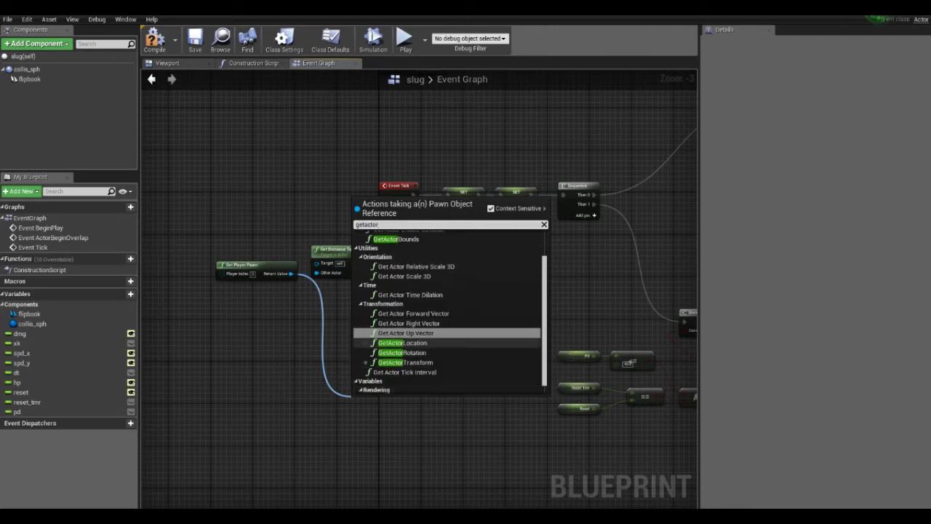
click(403, 343)
right_drag(454, 367, 365, 282)
mouse_move(291, 320)
mouse_down()
mouse_move(240, 205)
mouse_move(342, 296)
mouse_move(484, 373)
mouse_move(473, 384)
mouse_up()
Split the player location into X, Y and Z components
click(377, 479)
right_drag(458, 371, 320, 355)
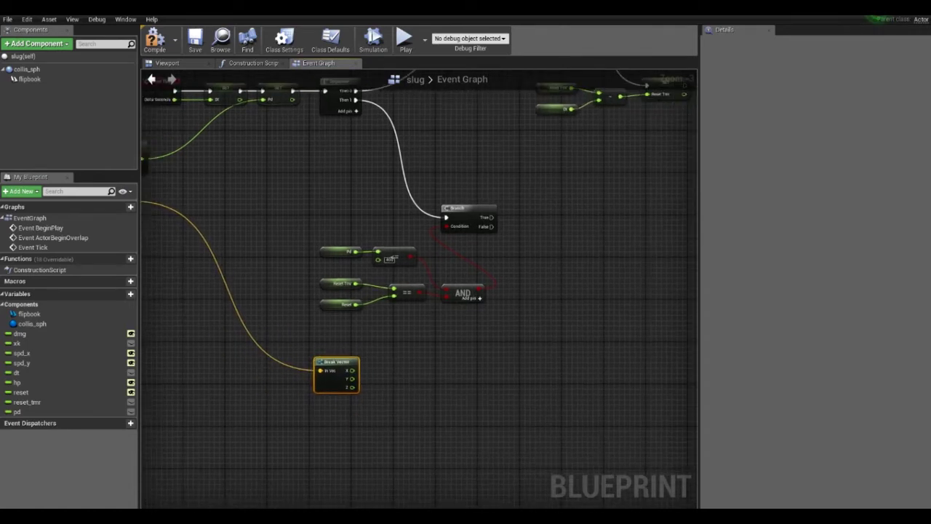
right_drag(491, 216, 383, 260)
drag(383, 260, 499, 222)
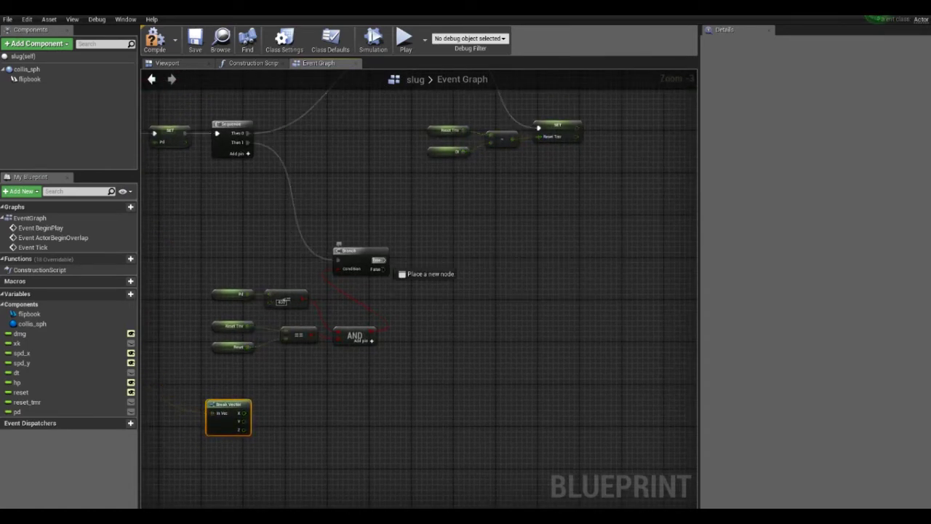
Add a Branch after the True output and attach a float subtract node to the player's X
text(branch)
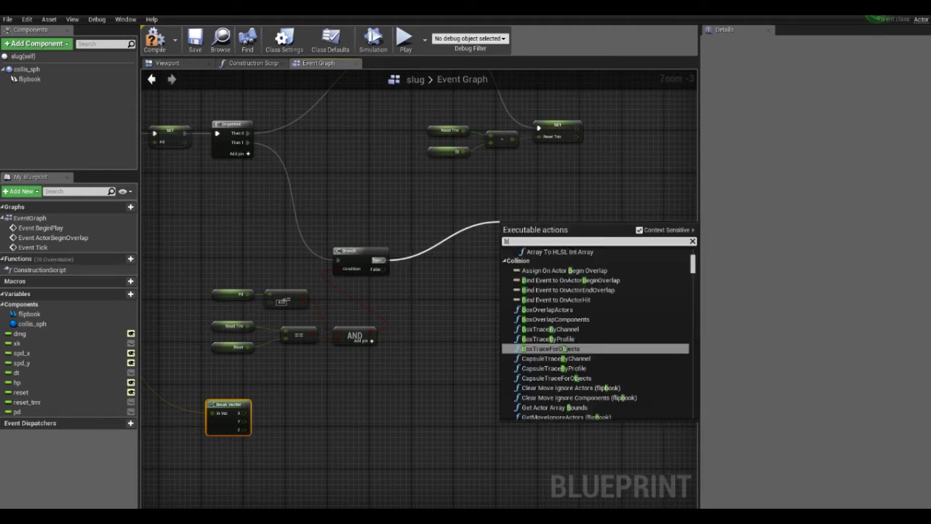
key(Return)
drag(244, 412, 315, 413)
text(+)
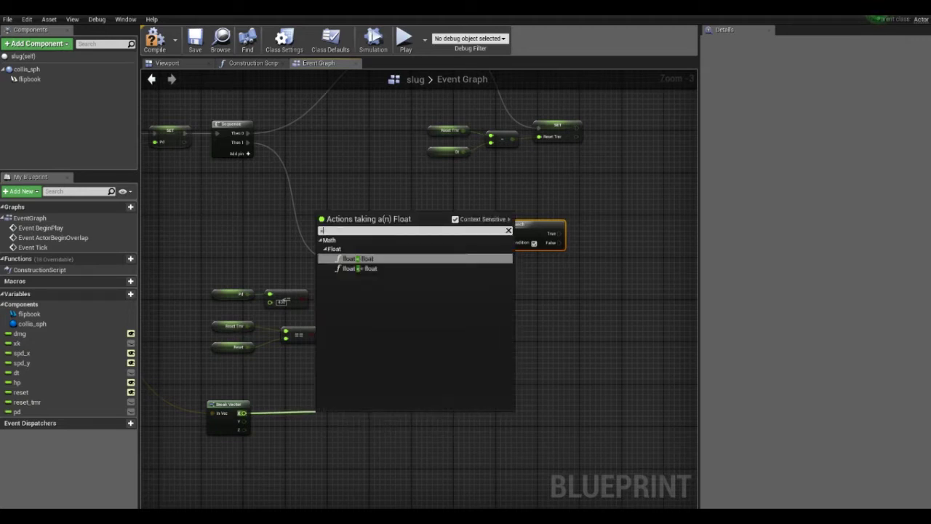
key(BackSpace)
text(*)
key(Return)
key(Delete)
drag(244, 413, 313, 409)
text(-)
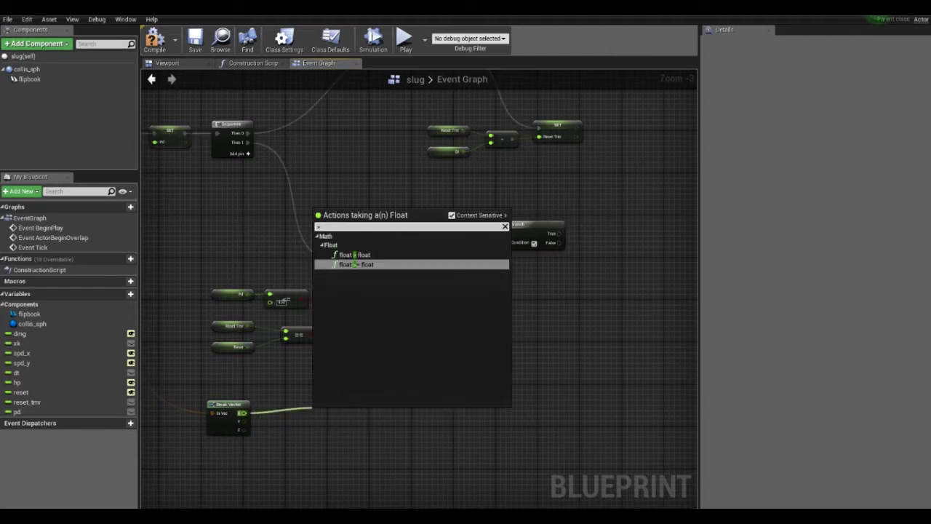
key(Return)
Bring the player location nodes into view and select GetActorLocation
right_drag(437, 327, 452, 298)
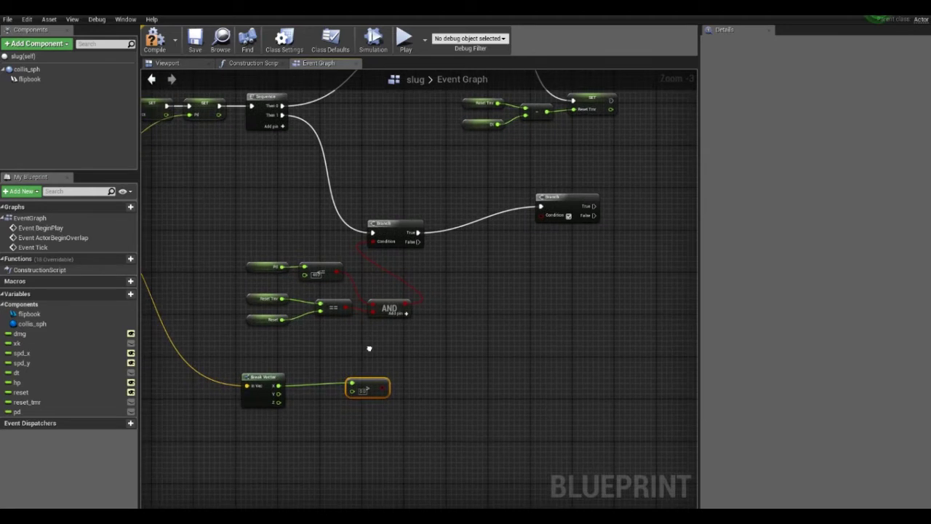
right_drag(327, 328, 459, 286)
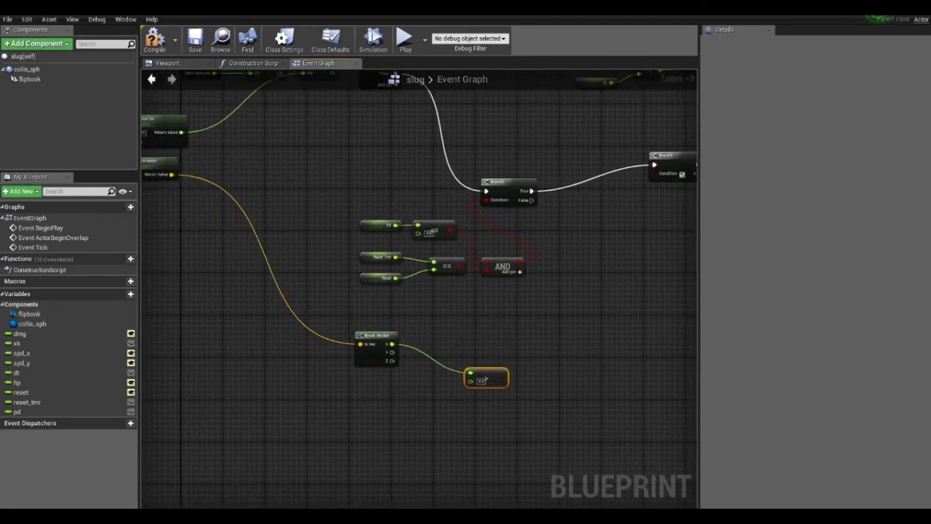
right_drag(327, 328, 535, 323)
drag(369, 191, 350, 164)
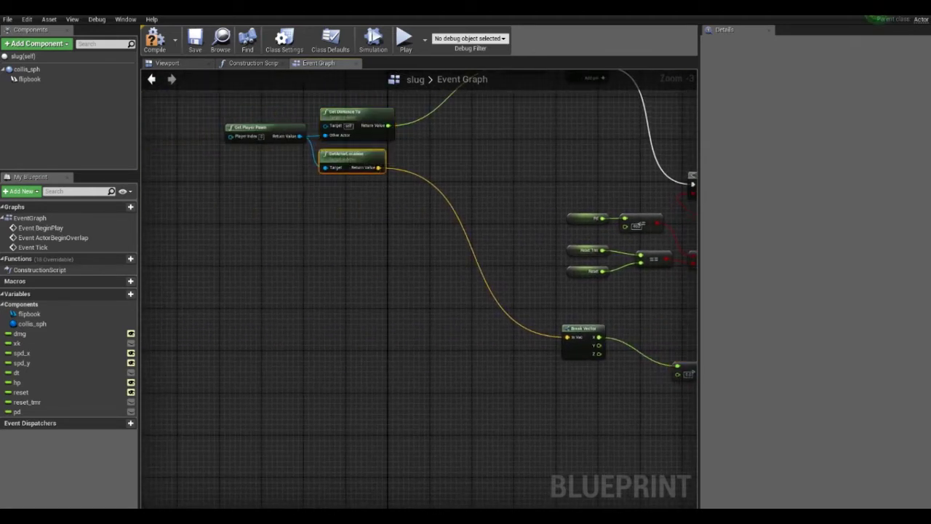
Duplicate GetActorLocation for the slug, break it, and feed its X into the > comparison
key(ctrl+w)
mouse_move(386, 285)
mouse_down()
mouse_move(349, 196)
mouse_move(563, 412)
mouse_up()
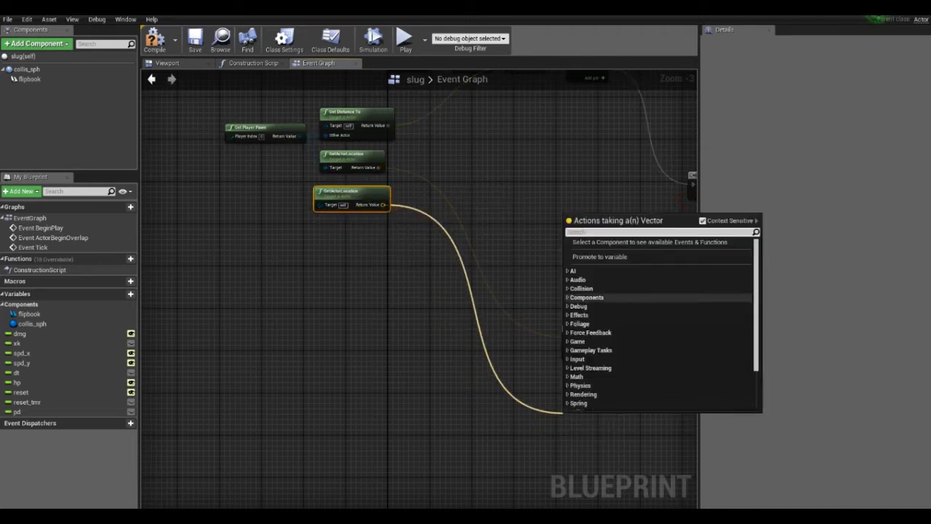
scroll(619, 271, down, 2)
click(598, 397)
right_drag(572, 426, 469, 407)
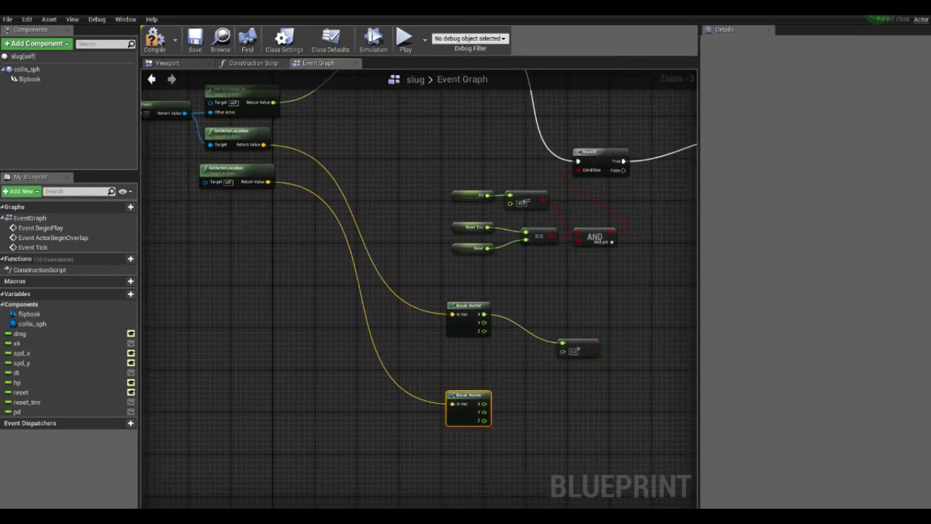
drag(484, 404, 563, 351)
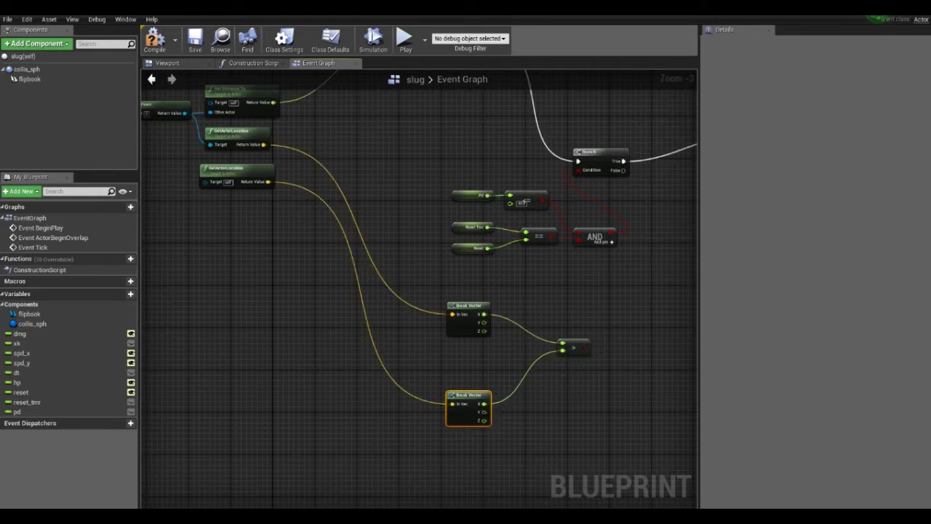
drag(467, 395, 468, 353)
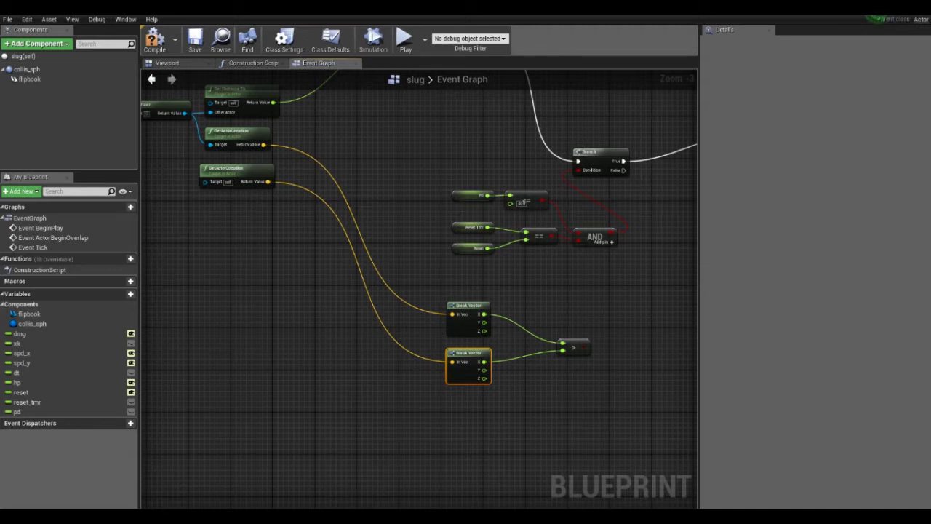
Wire the > comparison result into the new Branch's Condition
right_drag(628, 288, 467, 305)
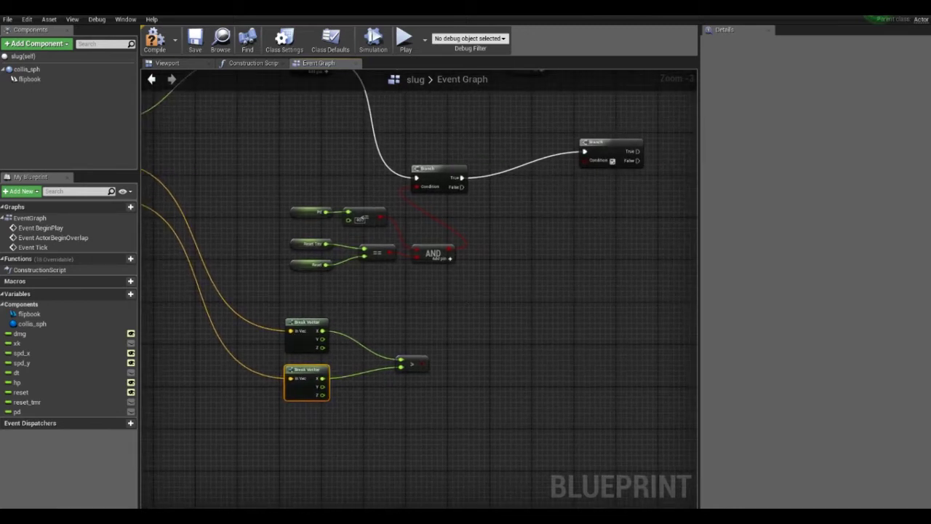
drag(422, 364, 608, 178)
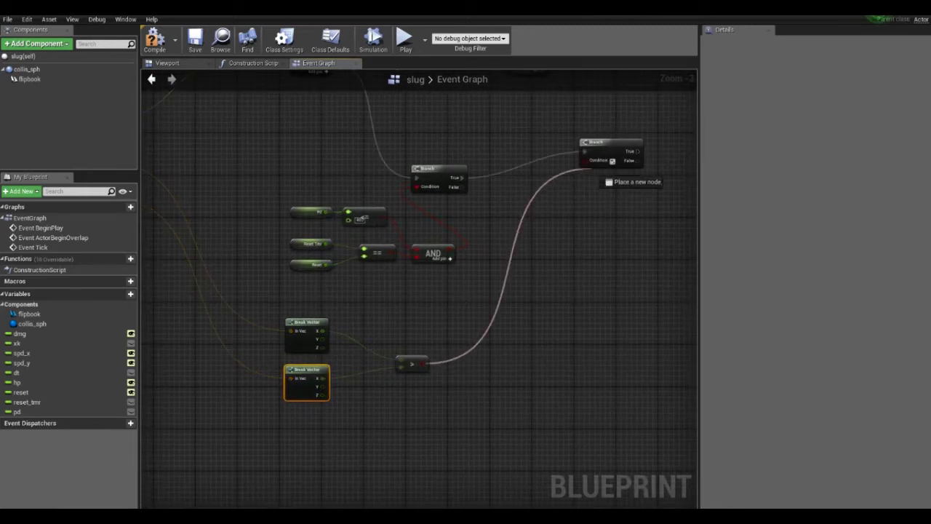
right_drag(608, 178, 317, 304)
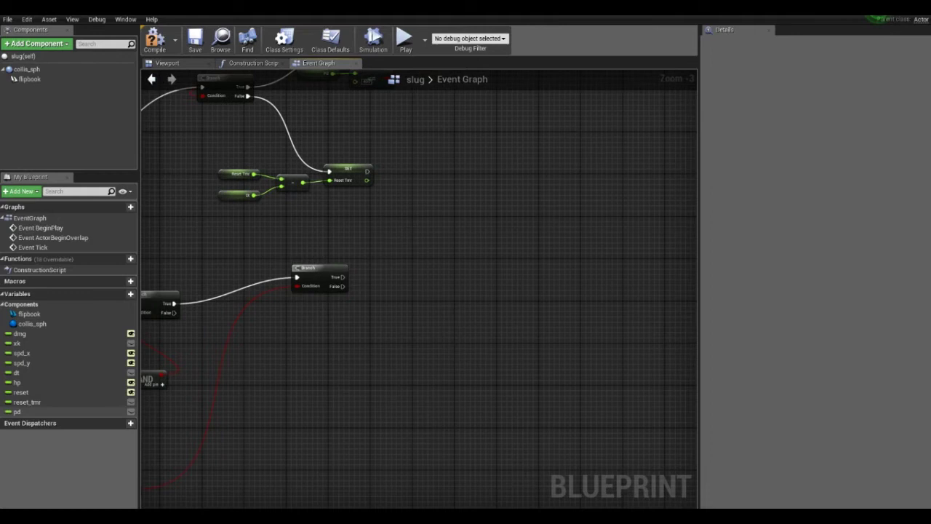
Add two SET xk nodes on the Branch's True (1) and False (-1) outputs
mouse_move(17, 342)
alt+mouse_down()
mouse_move(375, 251)
mouse_move(393, 260)
alt+mouse_up()
click(451, 327)
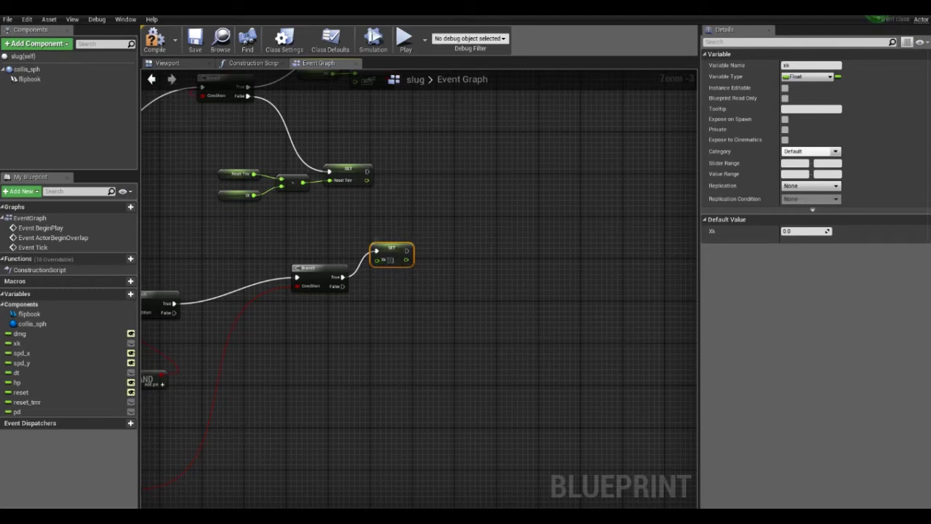
key(ctrl+w)
mouse_move(436, 332)
mouse_down()
mouse_move(392, 291)
mouse_move(376, 288)
mouse_up()
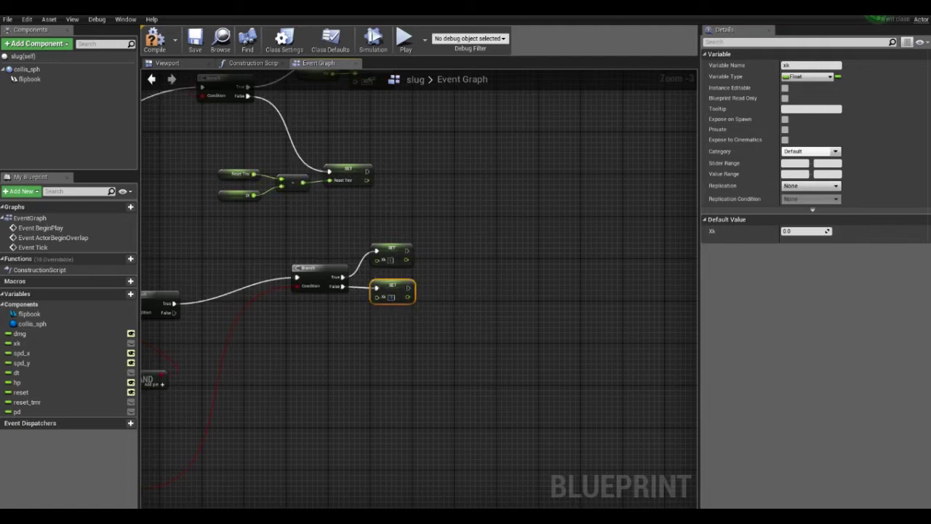
drag(378, 288, 379, 310)
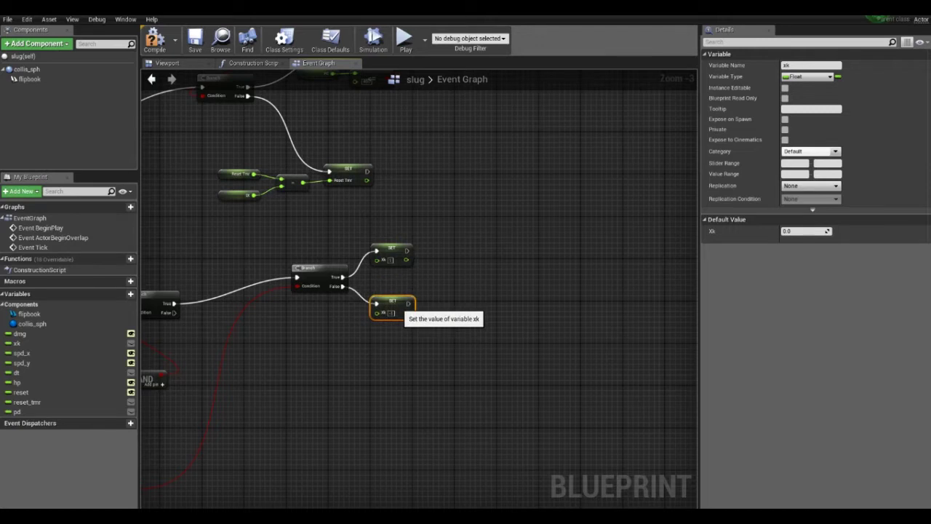
right_drag(436, 291, 394, 321)
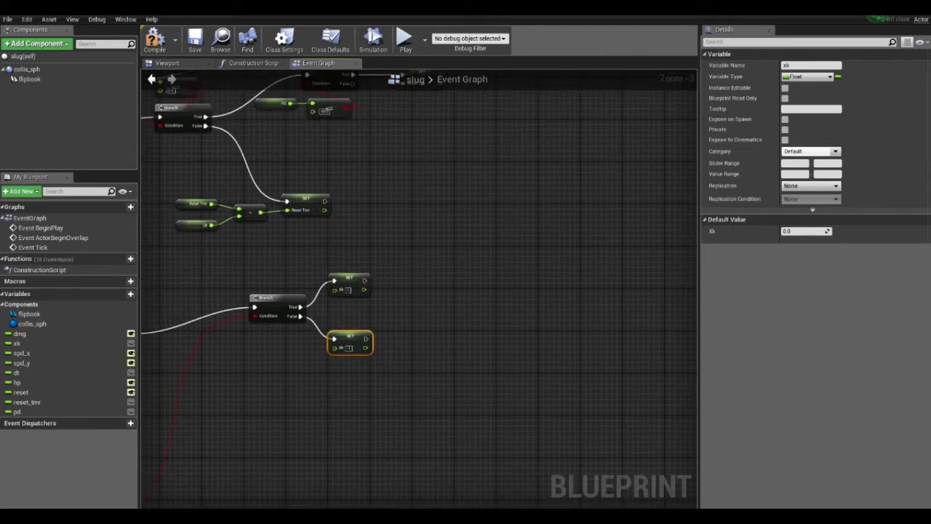
Set the spd_x and spd_y default values to 600
click(22, 353)
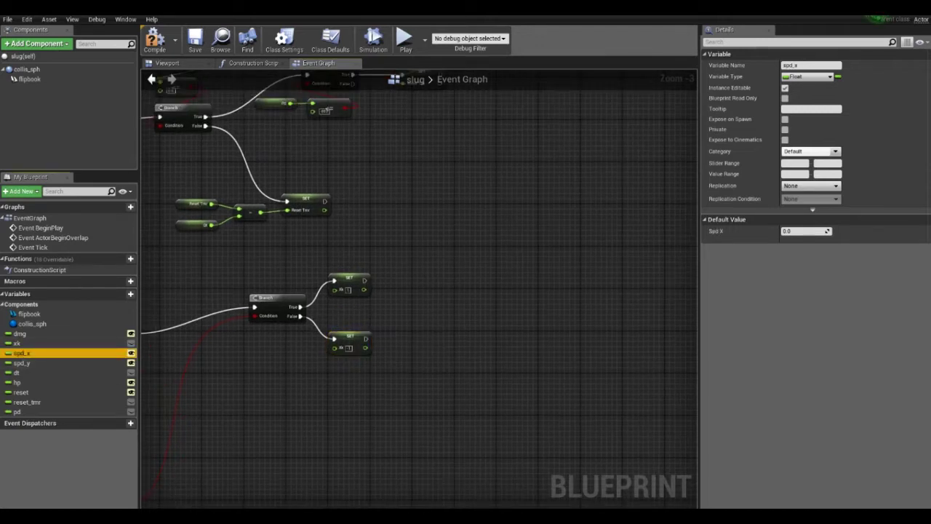
click(800, 231)
text(600)
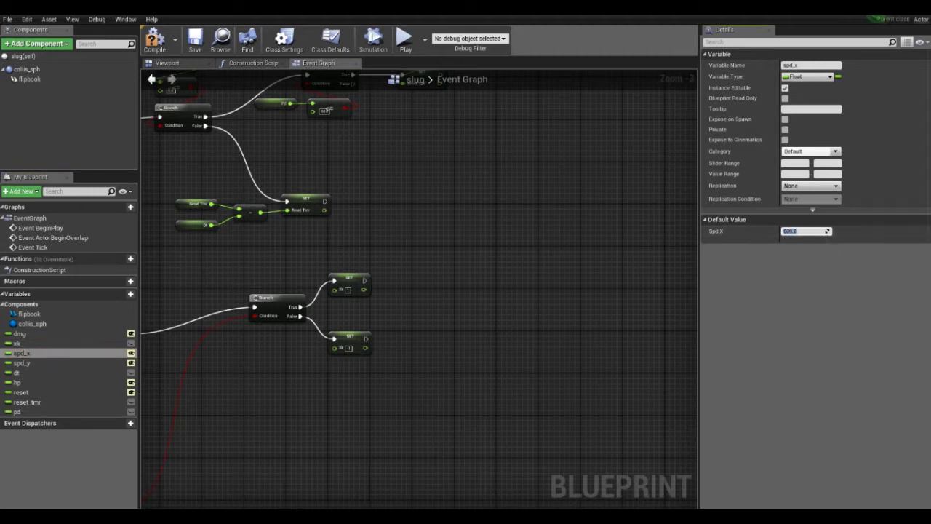
click(21, 362)
click(800, 231)
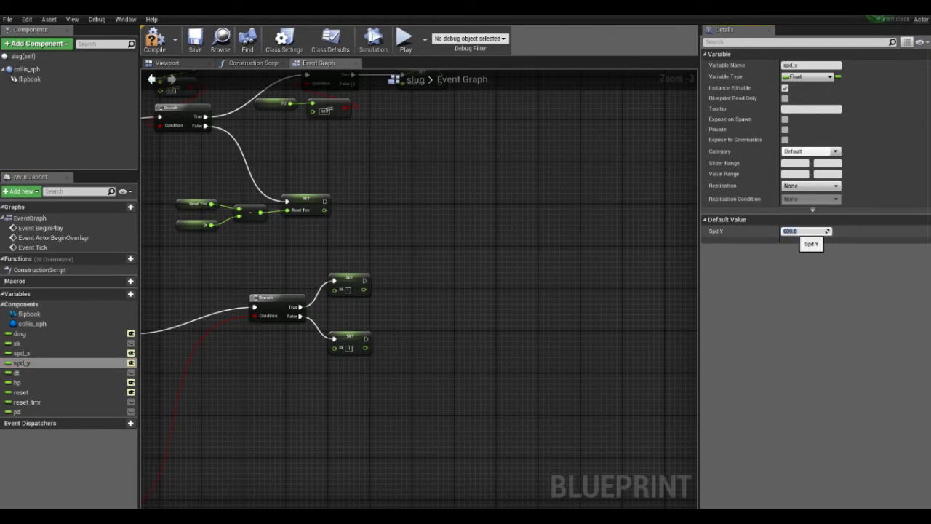
Add an Add Impulse node for the collision sphere after the upper SET xk node
right_drag(485, 270, 463, 275)
mouse_move(341, 286)
mouse_down()
mouse_move(422, 289)
mouse_move(429, 311)
mouse_up()
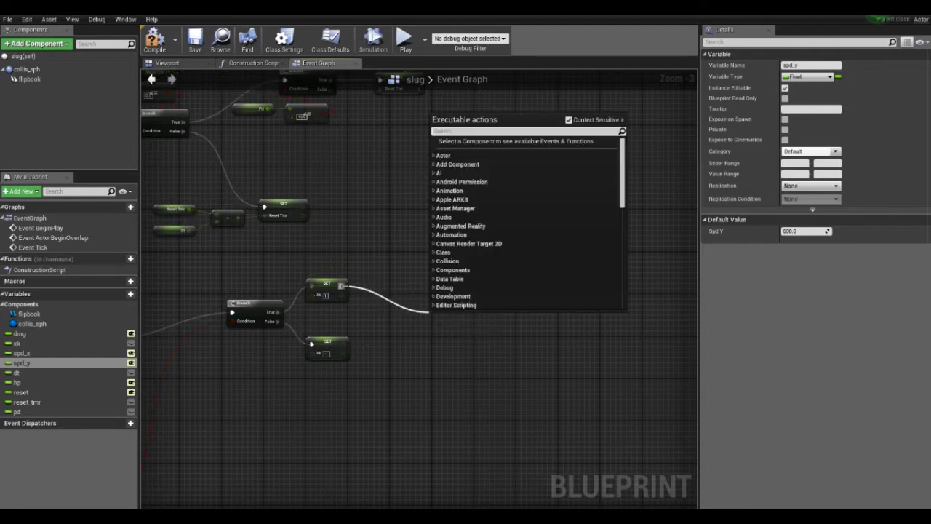
text(addimp)
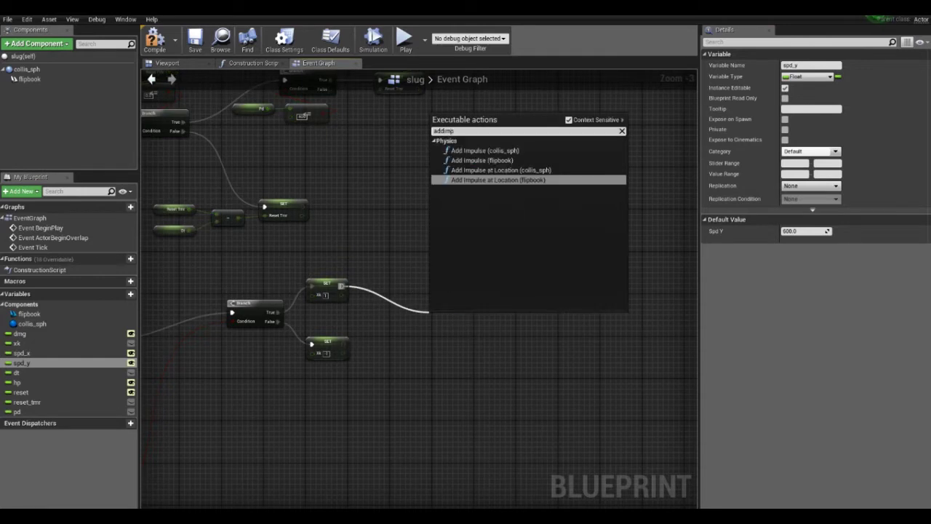
key(Up)
key(Up)
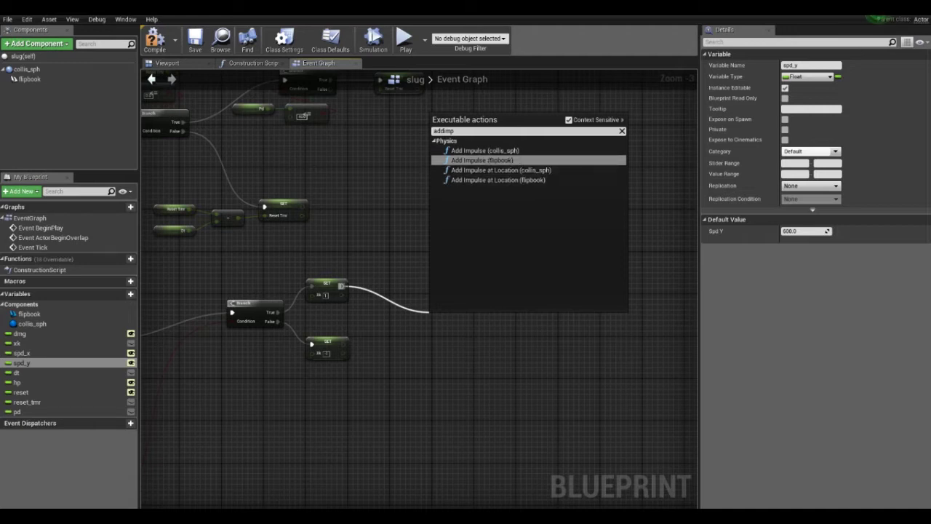
key(Return)
drag(433, 307, 486, 281)
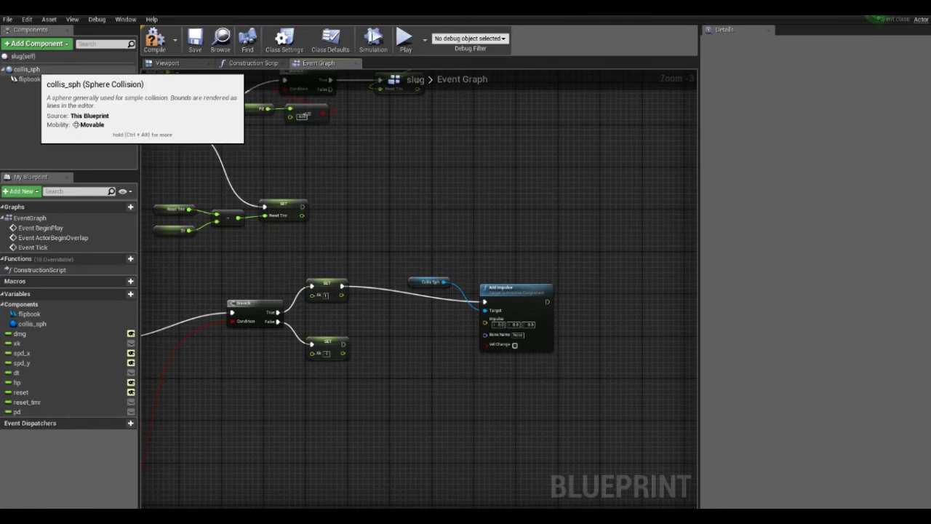
Wire the lower SET xk node and the Collis Sph getter into Add Impulse
drag(429, 282, 428, 235)
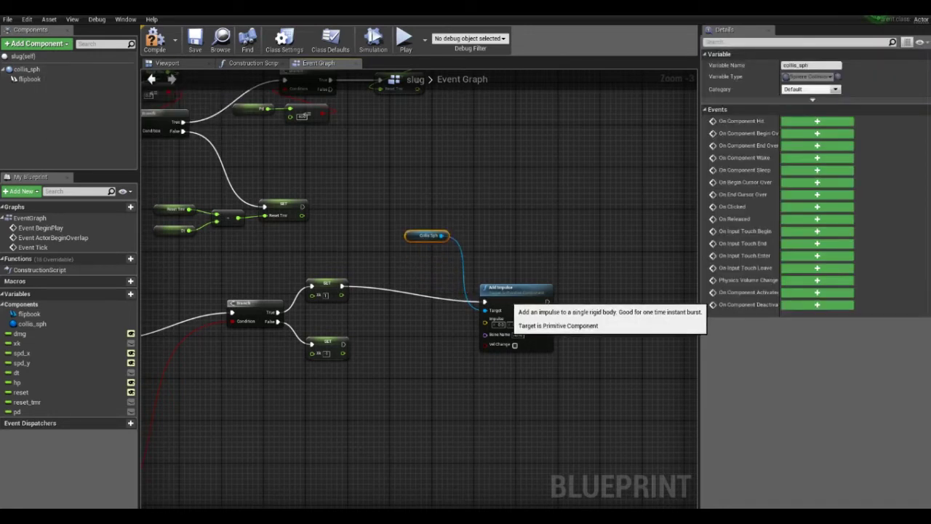
click(407, 320)
click(328, 342)
drag(344, 344, 497, 326)
drag(442, 235, 480, 325)
drag(516, 290, 509, 304)
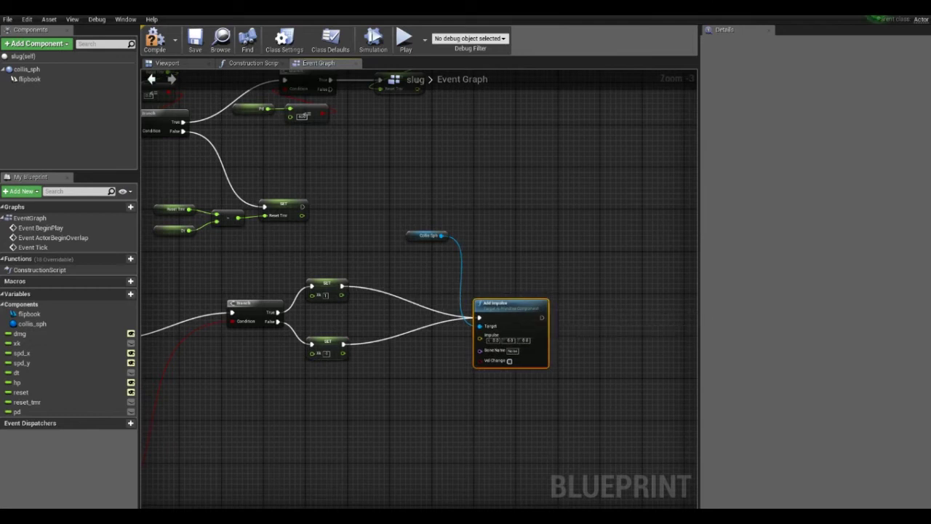
drag(429, 235, 496, 289)
Feed Add Impulse's Impulse input from a new Make Vector node
mouse_move(510, 289)
right_down()
mouse_move(646, 251)
mouse_move(539, 218)
right_up()
scroll(510, 247, up, 3)
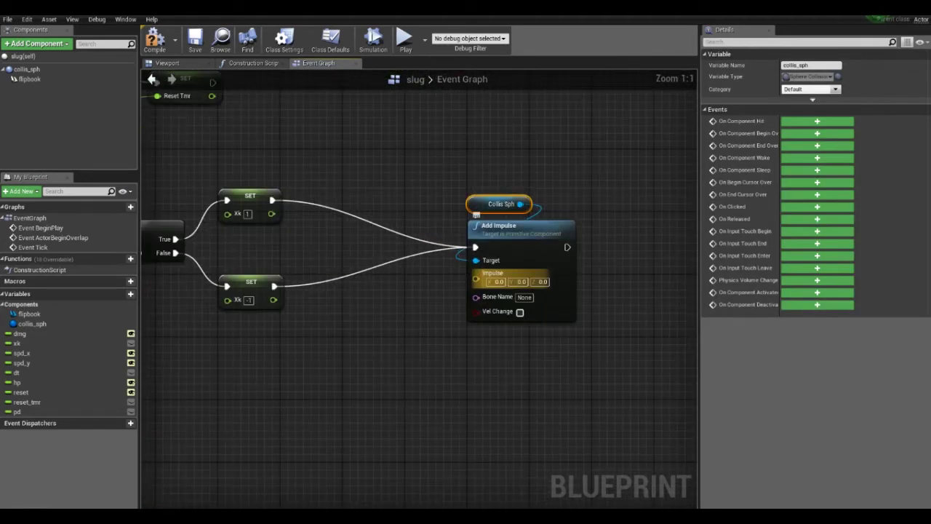
right_drag(476, 280, 533, 251)
mouse_move(532, 251)
mouse_down()
mouse_move(466, 304)
mouse_move(428, 354)
mouse_up()
click(458, 337)
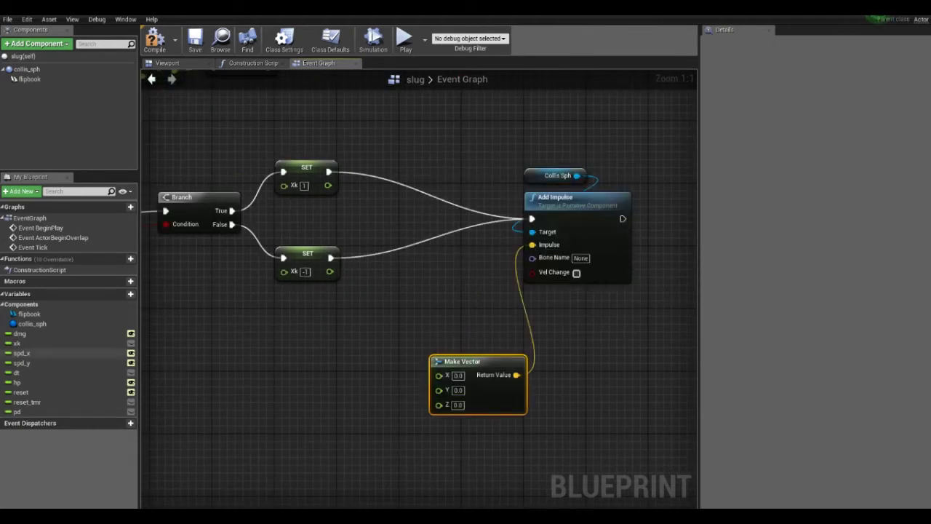
Rename variable spd_y to spd_z, place a Spd Z getter, and compile the blueprint
click(21, 362)
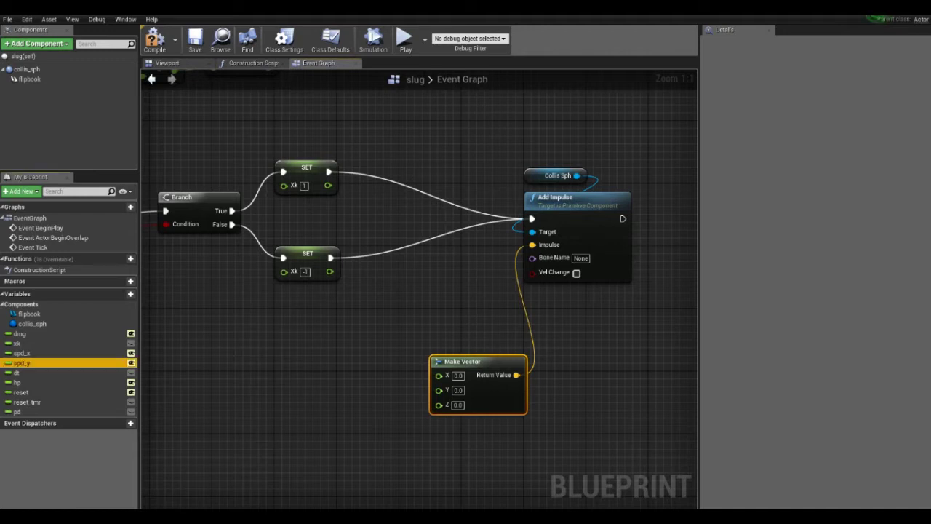
click(23, 363)
text(spd_z)
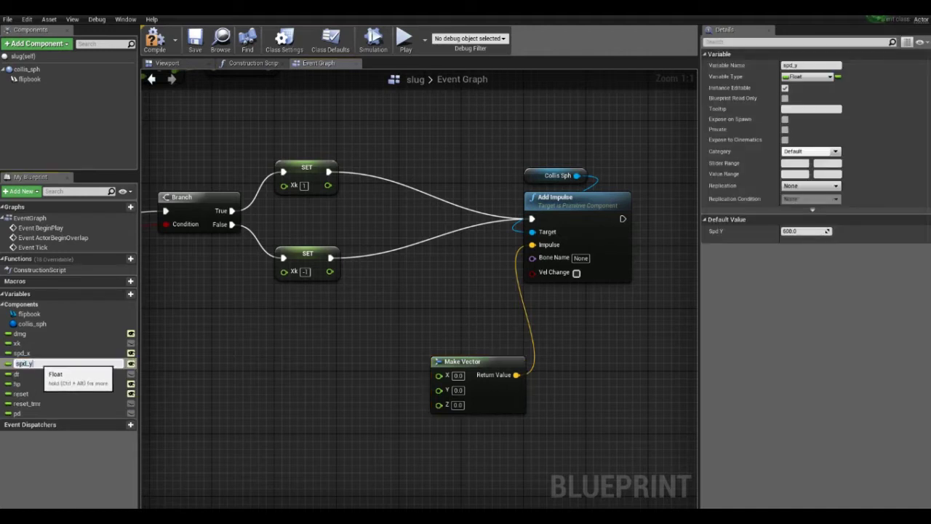
key(Return)
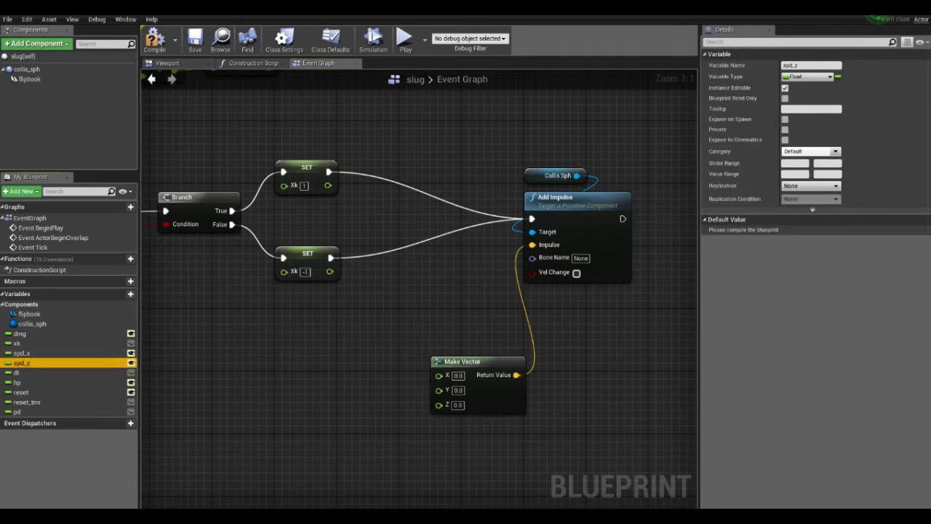
mouse_move(21, 362)
mouse_down()
mouse_move(350, 419)
mouse_move(438, 404)
mouse_up()
click(280, 408)
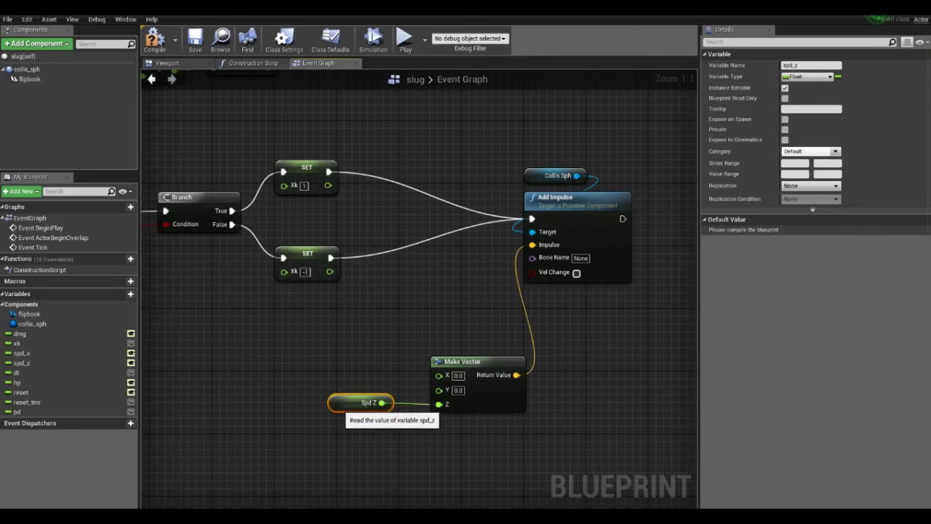
click(21, 362)
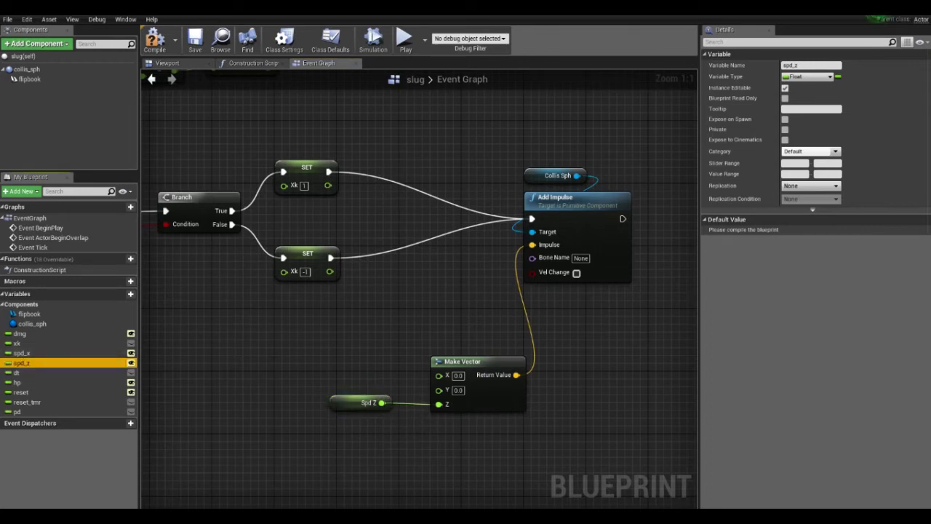
click(154, 40)
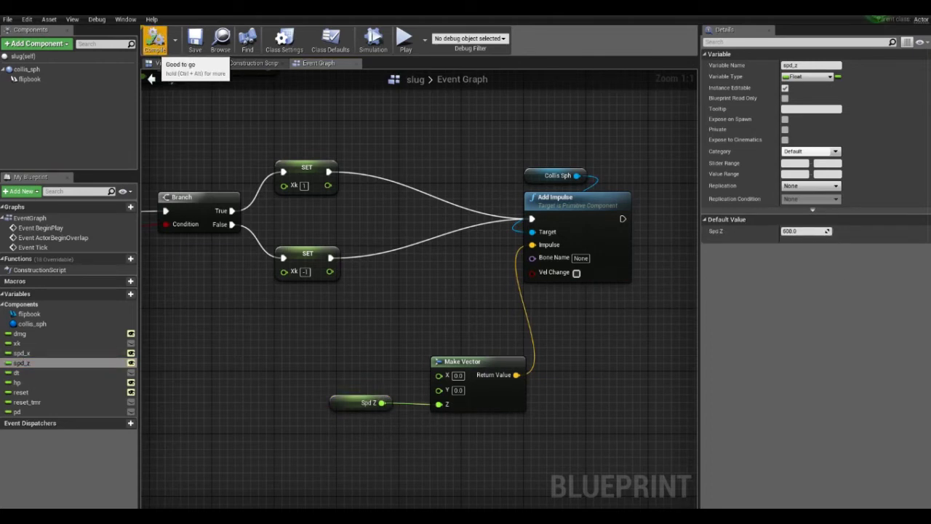
Place a Spd X getter and wire it into a new float × float node
drag(22, 353, 254, 336)
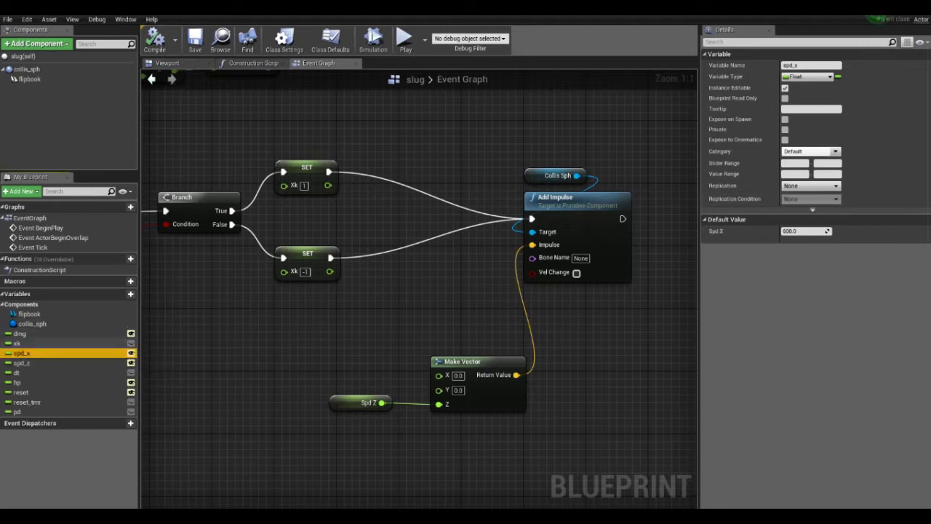
click(273, 340)
right_drag(284, 342, 205, 334)
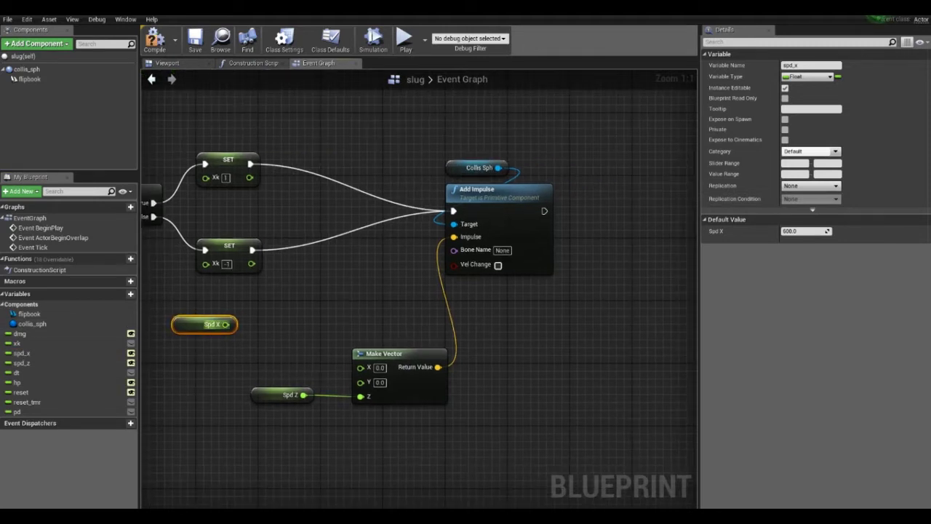
drag(225, 324, 275, 325)
text(*)
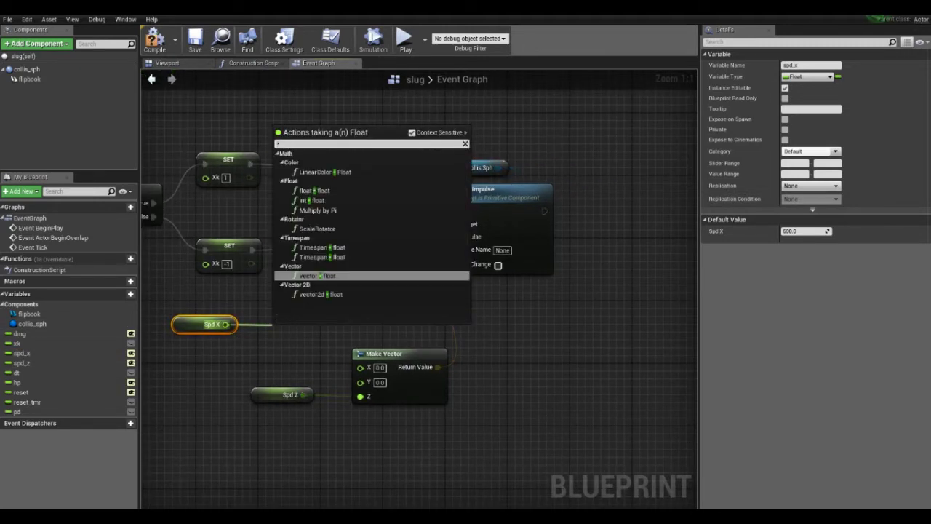
key(Up)
key(Up)
key(Up)
key(Up)
key(Return)
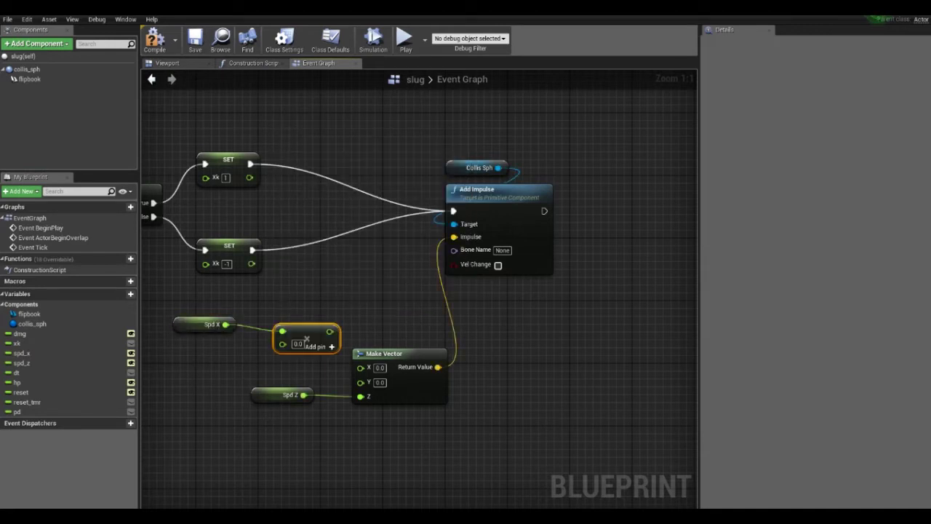
drag(307, 339, 290, 331)
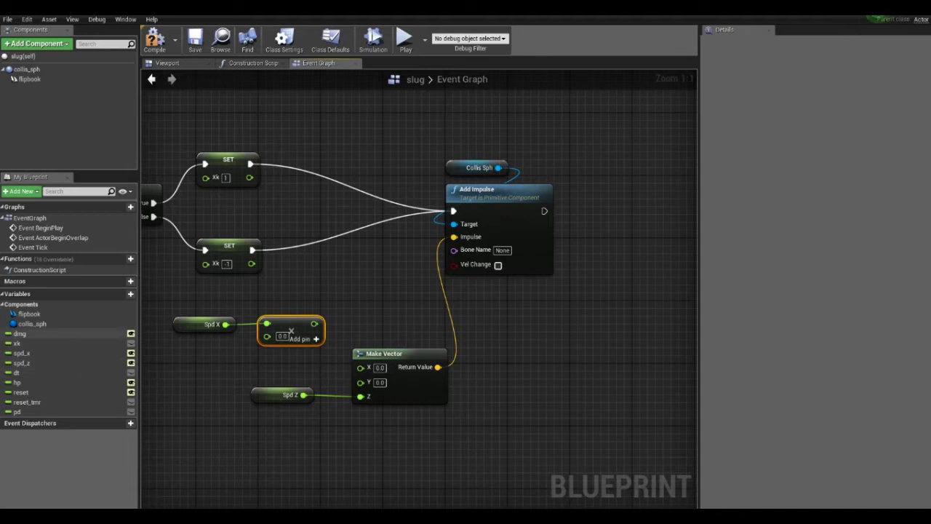
Feed an Xk getter into the multiply node's second input and tidy the math nodes
click(29, 343)
drag(29, 342, 166, 349)
click(179, 359)
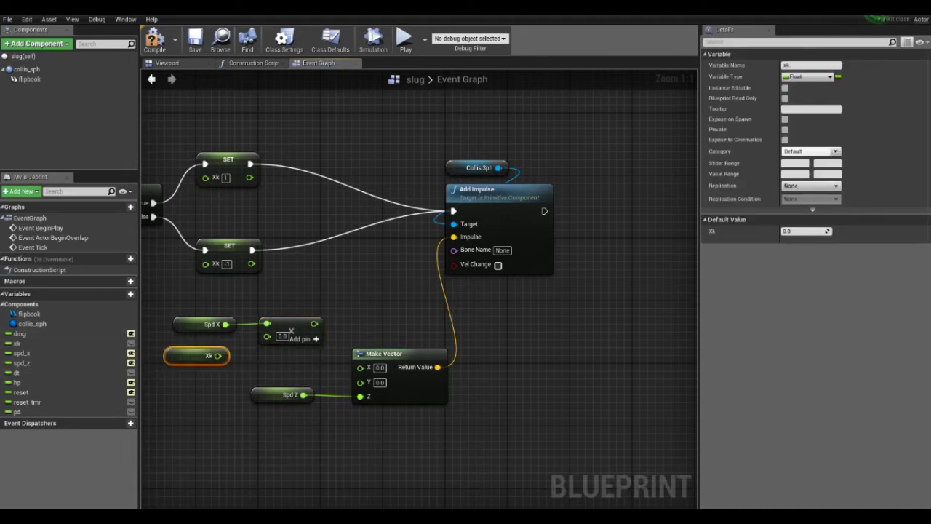
mouse_move(225, 348)
mouse_down()
mouse_move(267, 336)
mouse_move(360, 367)
mouse_up()
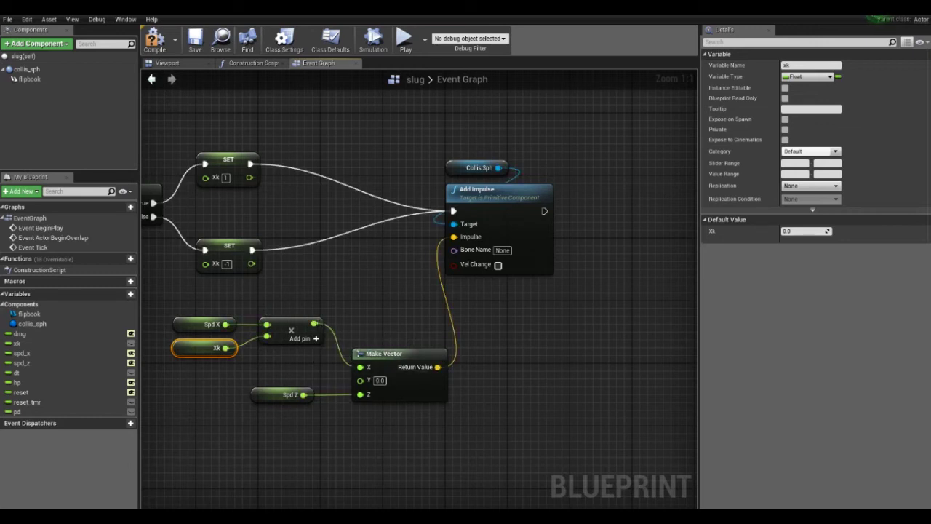
right_drag(159, 309, 278, 309)
mouse_move(278, 309)
mouse_down()
mouse_move(599, 313)
mouse_move(605, 351)
mouse_up()
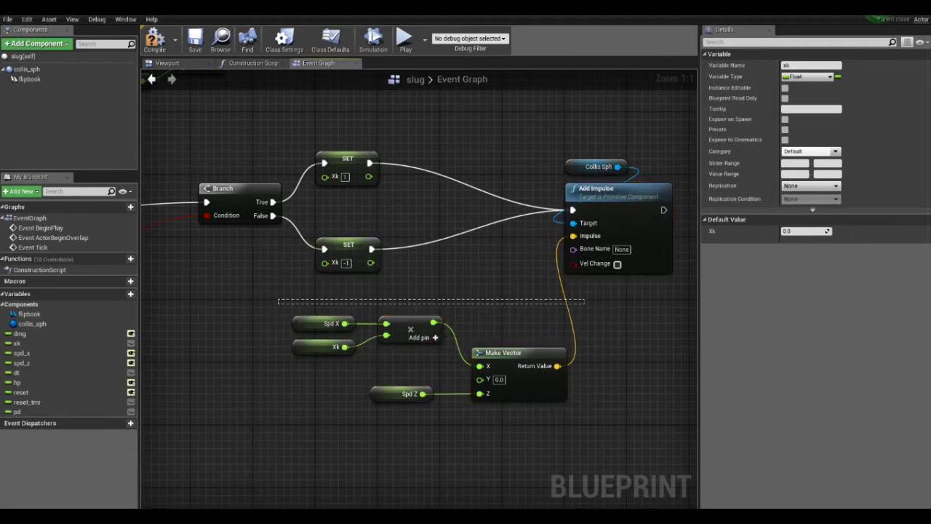
drag(605, 351, 611, 352)
click(615, 382)
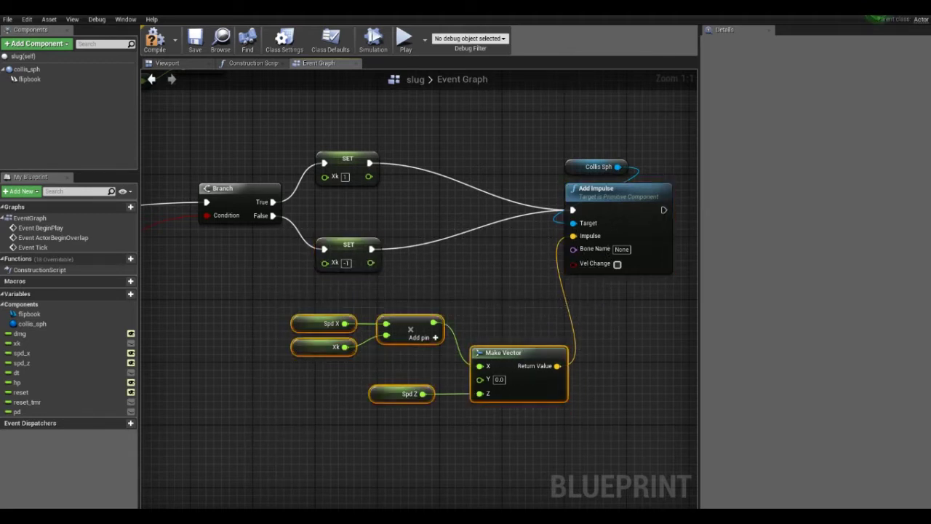
scroll(273, 372, down, 4)
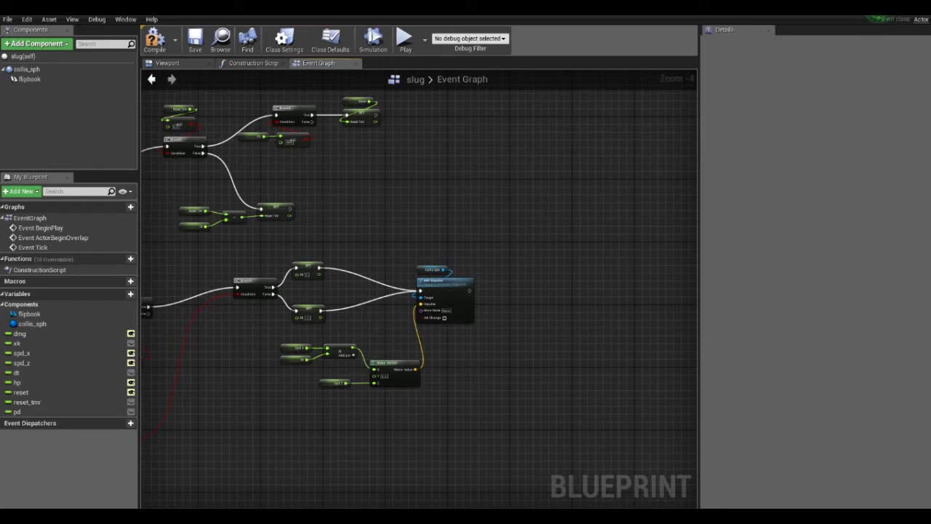
Look over the zoomed-out graph and move the disabled ActorBeginOverlap node down slightly
right_drag(236, 279, 408, 284)
scroll(359, 289, down, 4)
scroll(359, 289, up, 3)
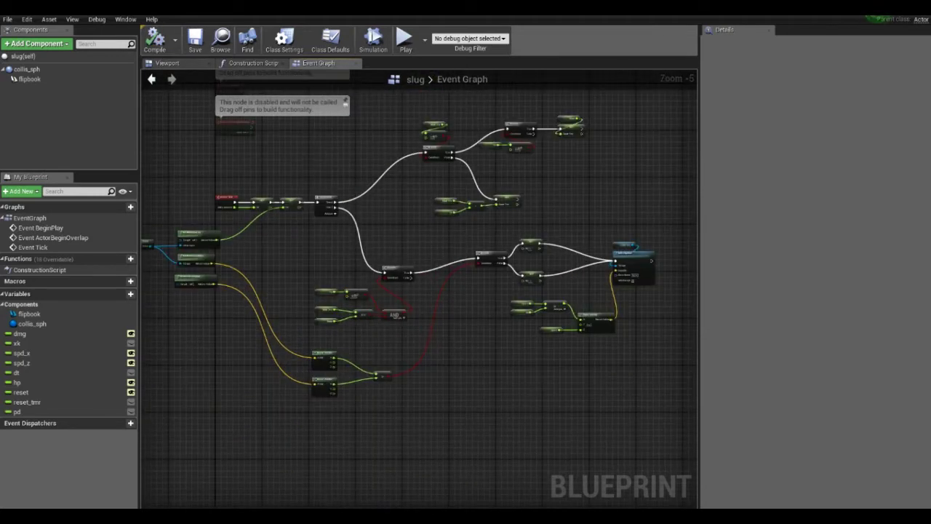
right_drag(324, 190, 405, 256)
scroll(304, 240, up, 5)
mouse_move(304, 227)
right_down()
mouse_move(304, 268)
mouse_move(335, 125)
right_up()
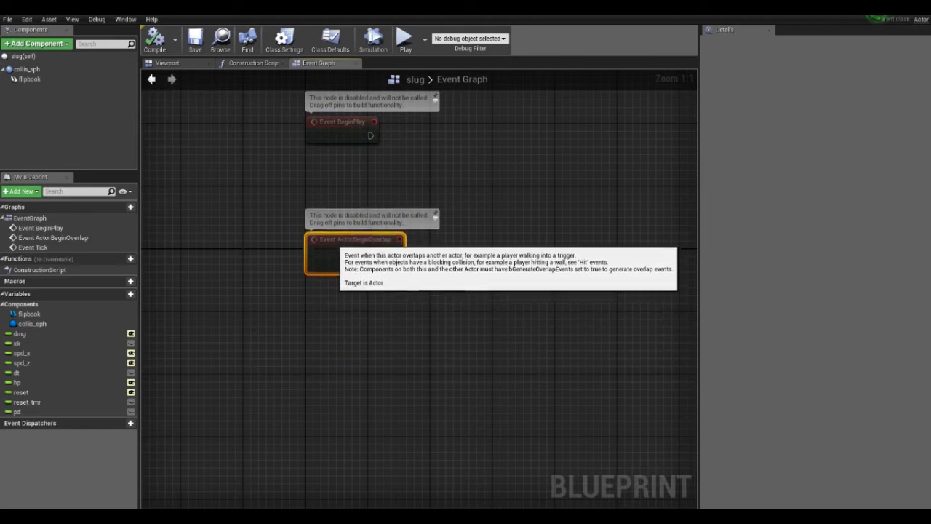
drag(337, 246, 336, 268)
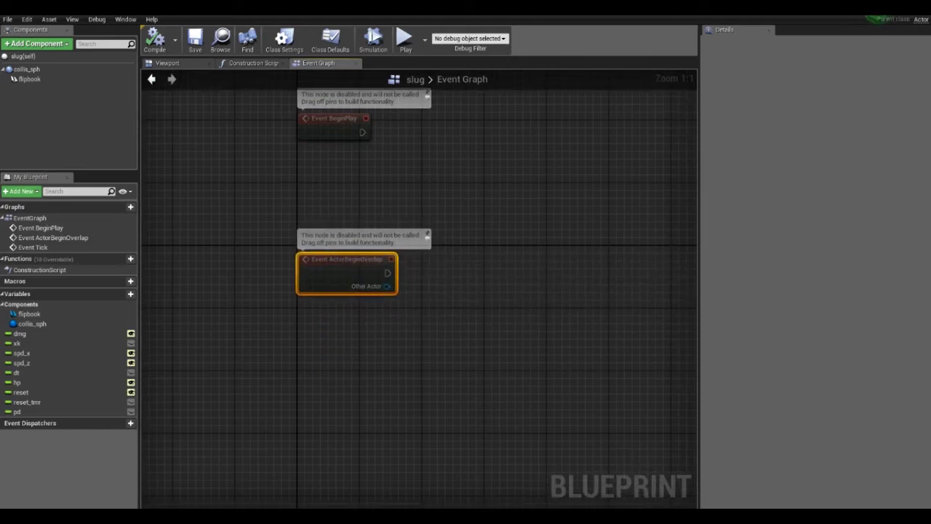
scroll(350, 233, down, 5)
scroll(349, 225, up, 1)
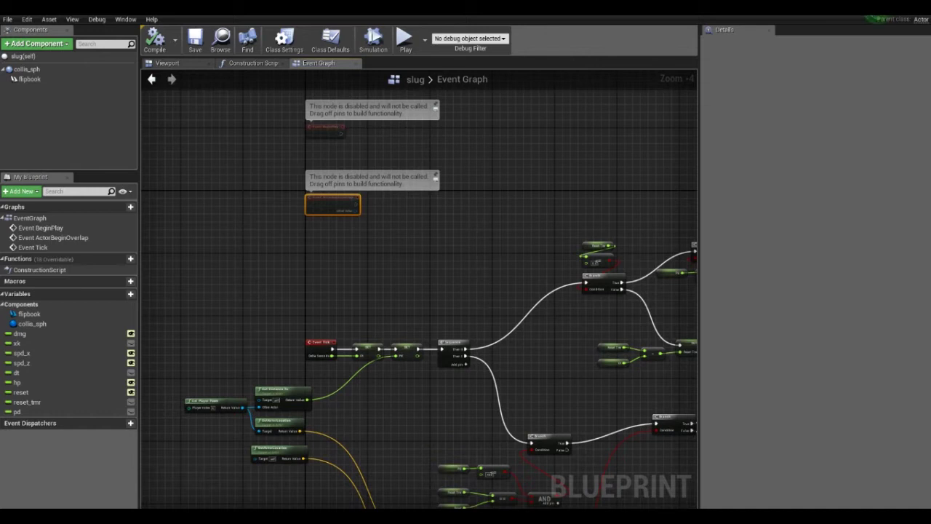
Review the Event Tick network and save the slug blueprint with Ctrl+S
right_drag(422, 291, 370, 233)
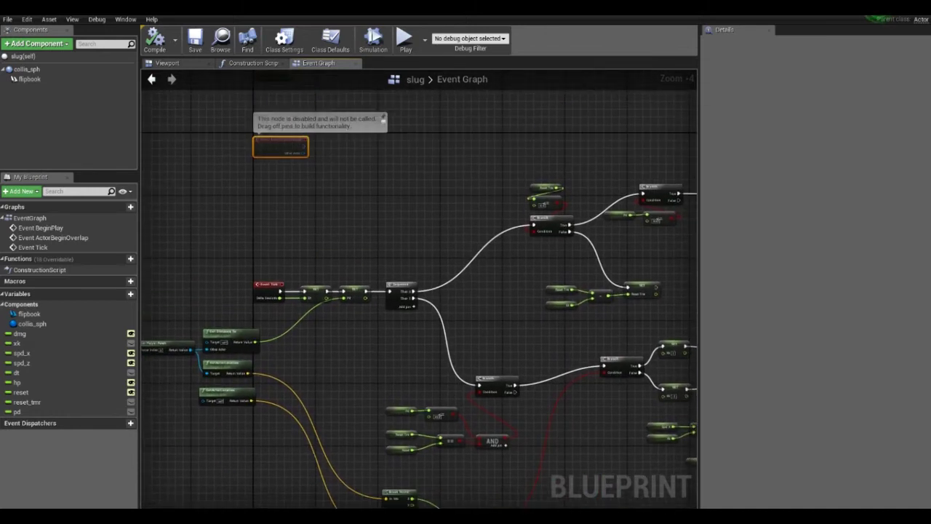
scroll(393, 273, down, 2)
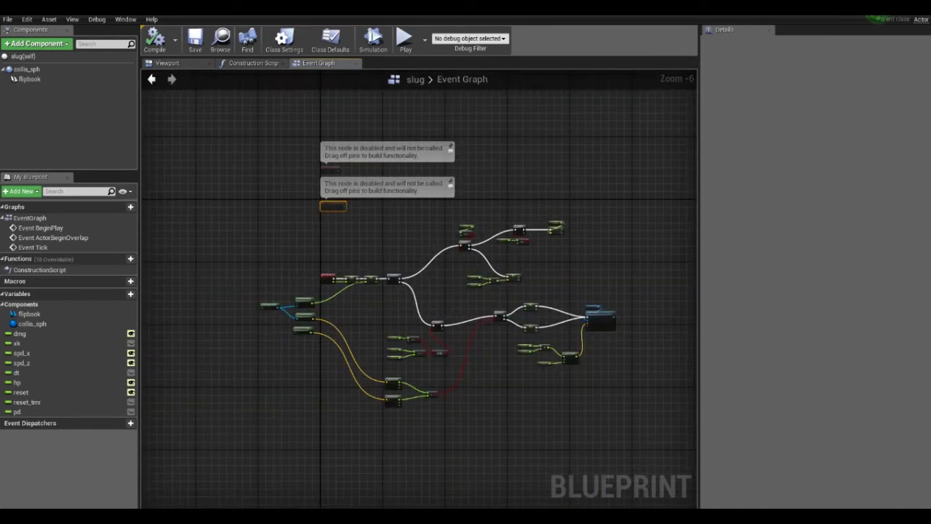
right_drag(422, 291, 407, 240)
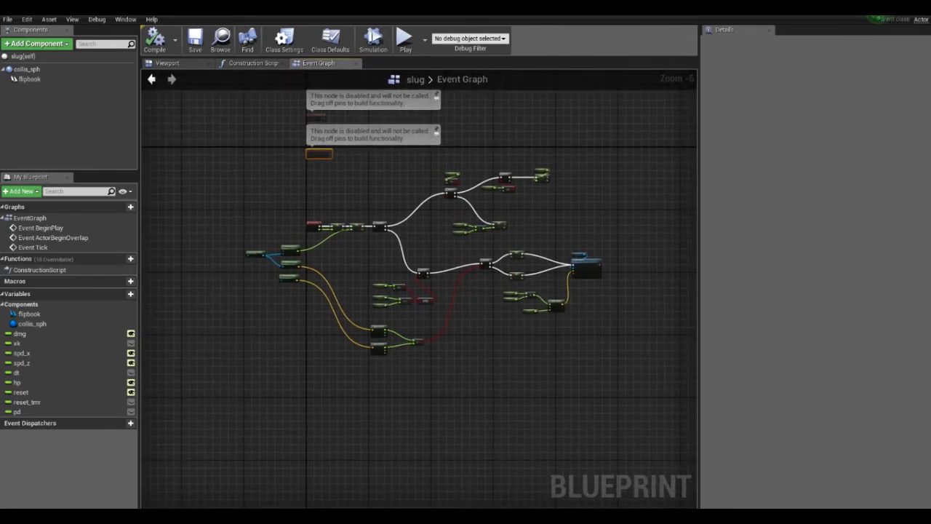
key(ctrl+s)
right_drag(422, 291, 408, 206)
Add an Event Hit node to the event graph
right_click(293, 175)
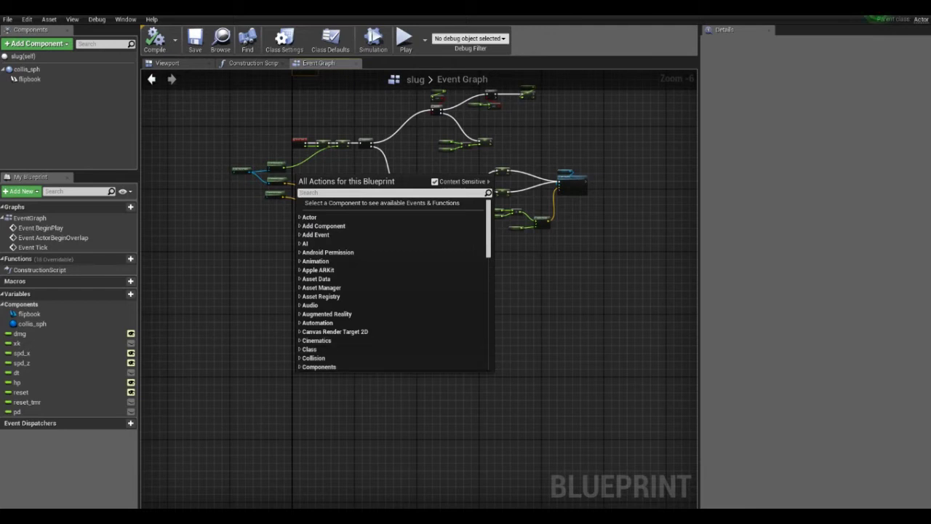
text(event hit)
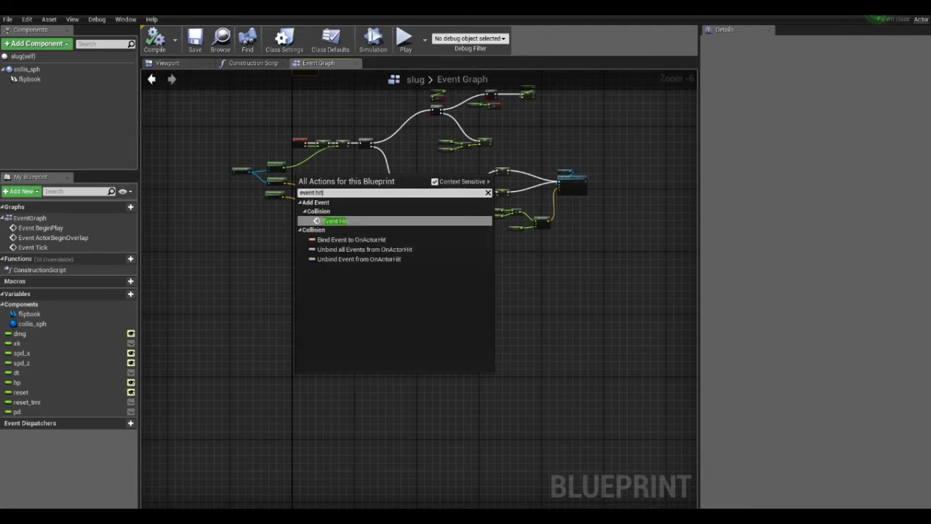
key(Return)
scroll(371, 362, up, 5)
right_drag(256, 421, 286, 325)
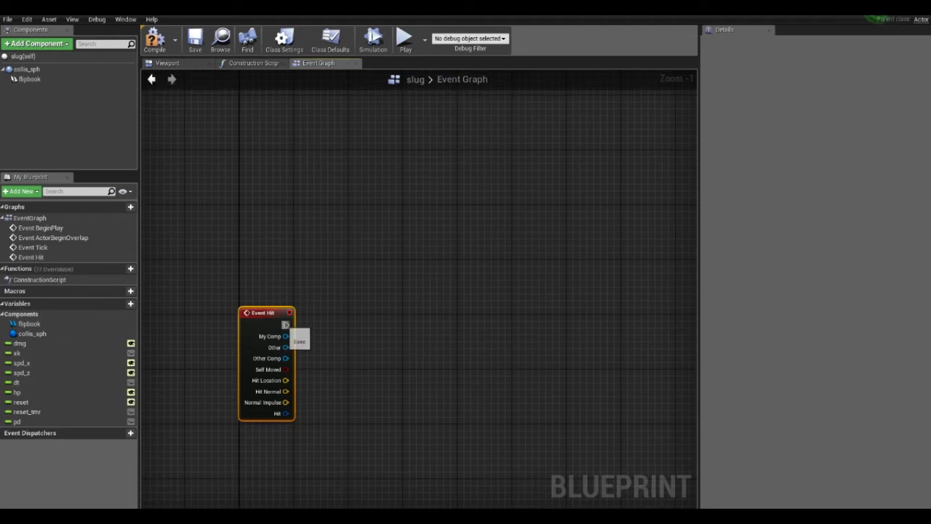
Connect Event Hit to an Apply Damage node, with a Branch inserted between them
drag(286, 325, 393, 284)
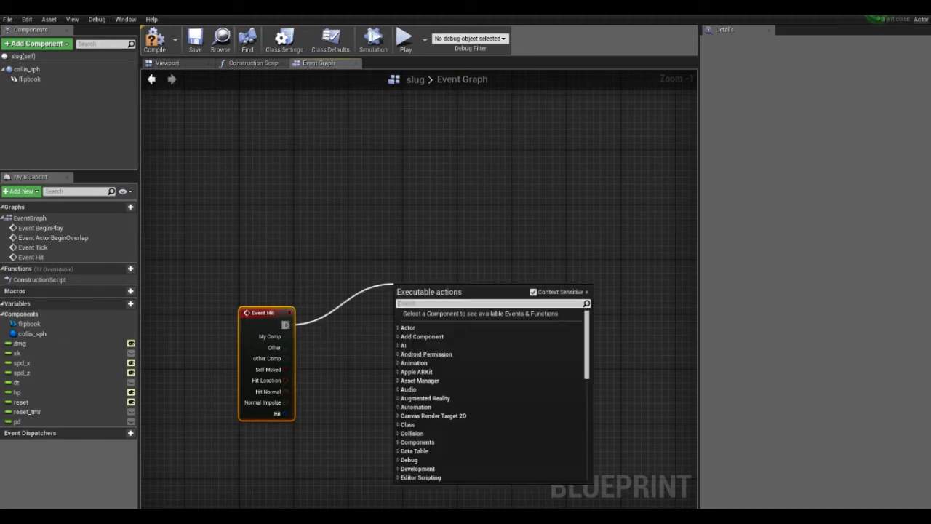
text(apply)
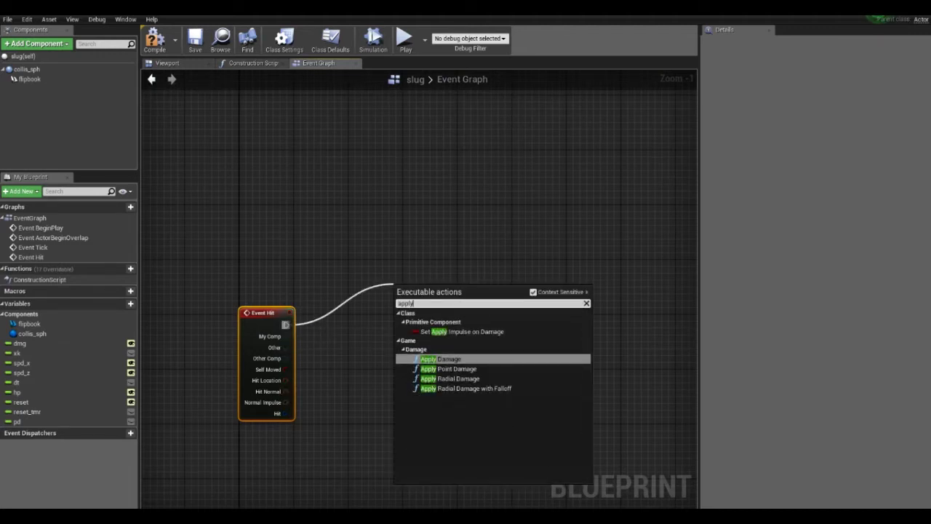
key(Return)
drag(514, 288, 610, 308)
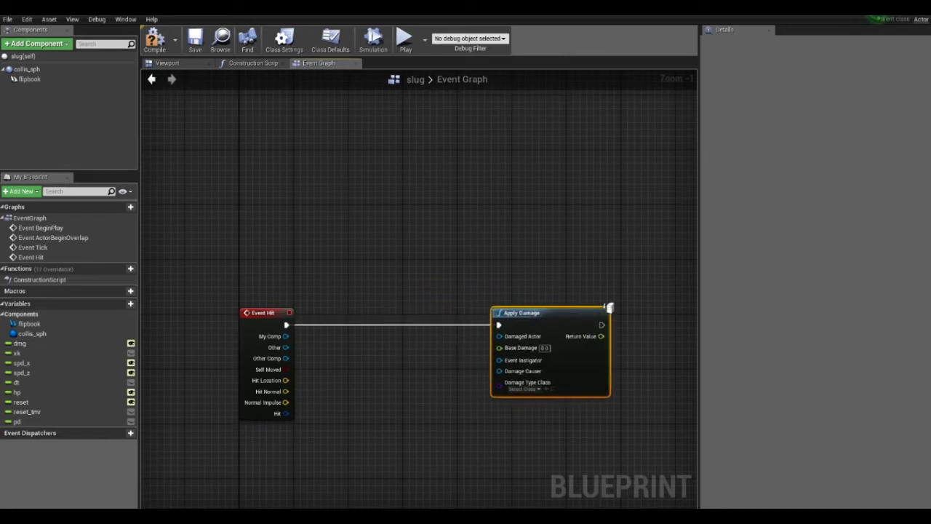
drag(286, 324, 361, 324)
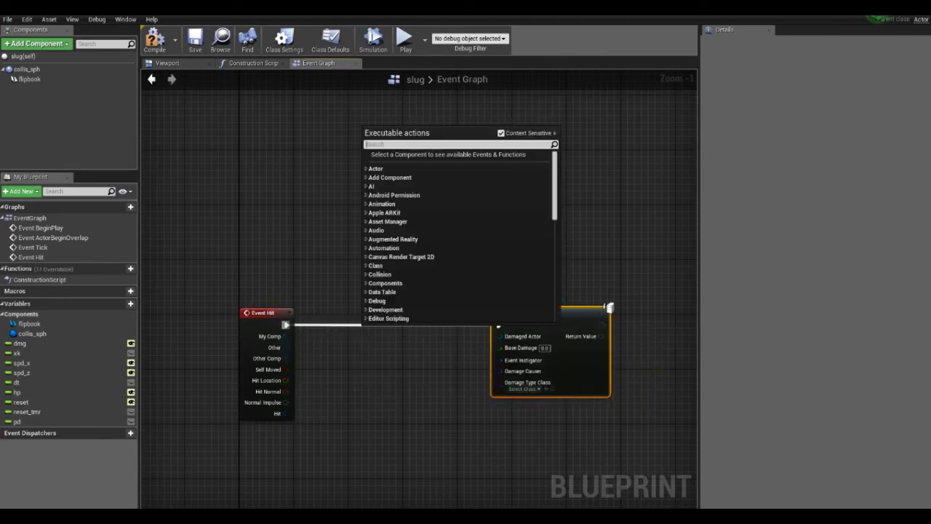
text(branch)
key(Return)
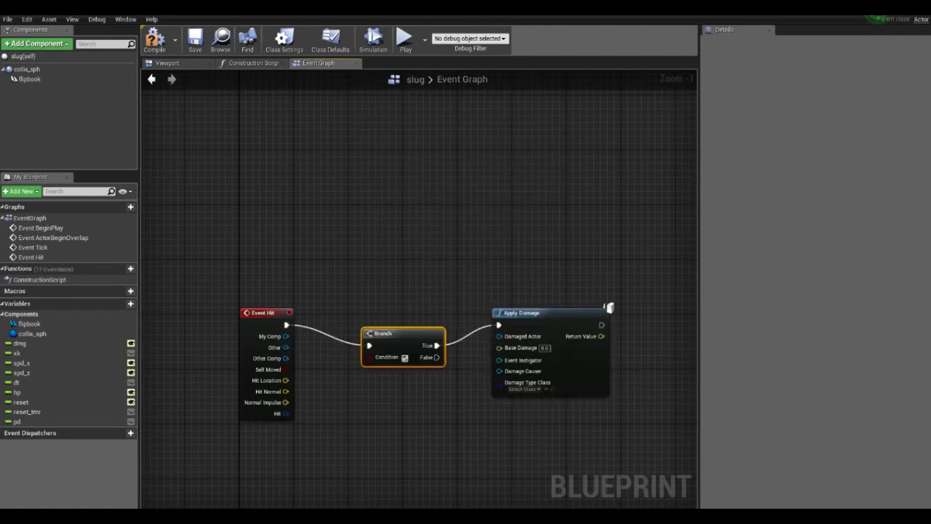
right_drag(370, 347, 463, 275)
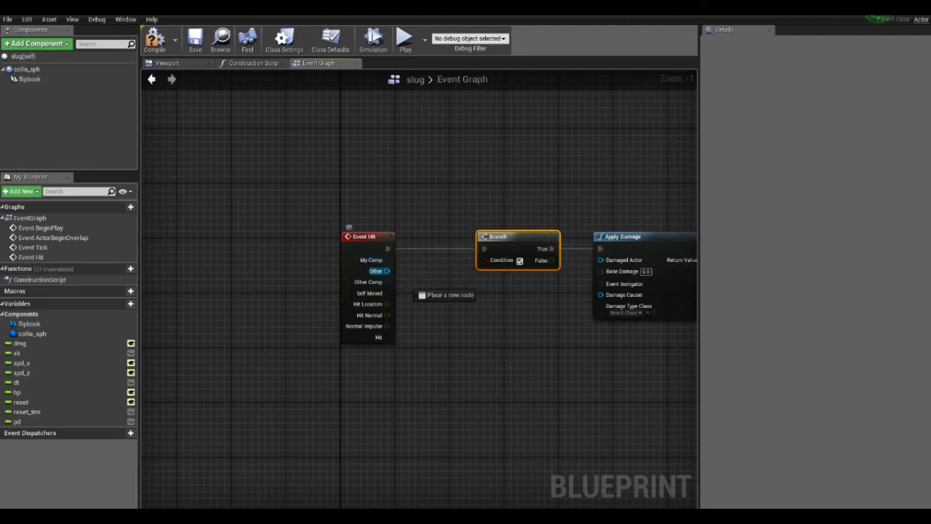
Add an Actor Has Tag node fed by Event Hit's Other actor, placed beside the Branch
drag(387, 270, 457, 358)
text(is)
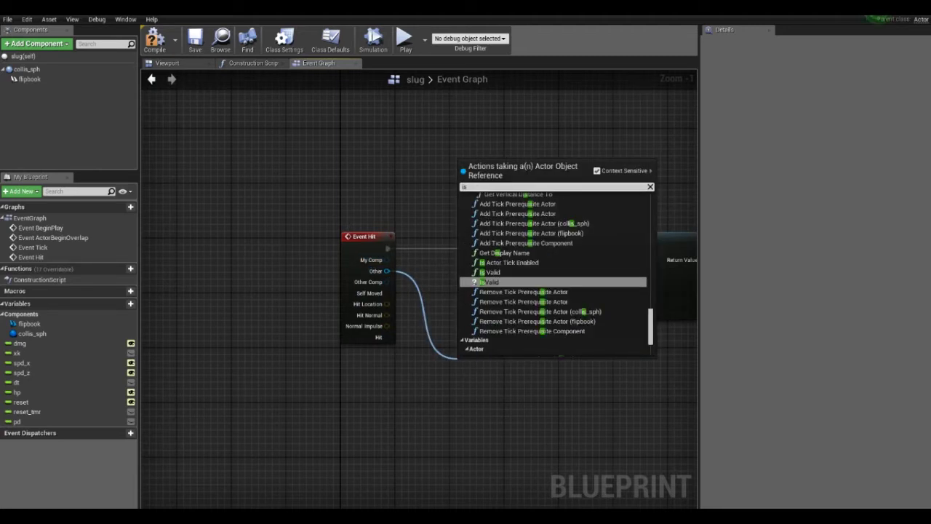
text( a)
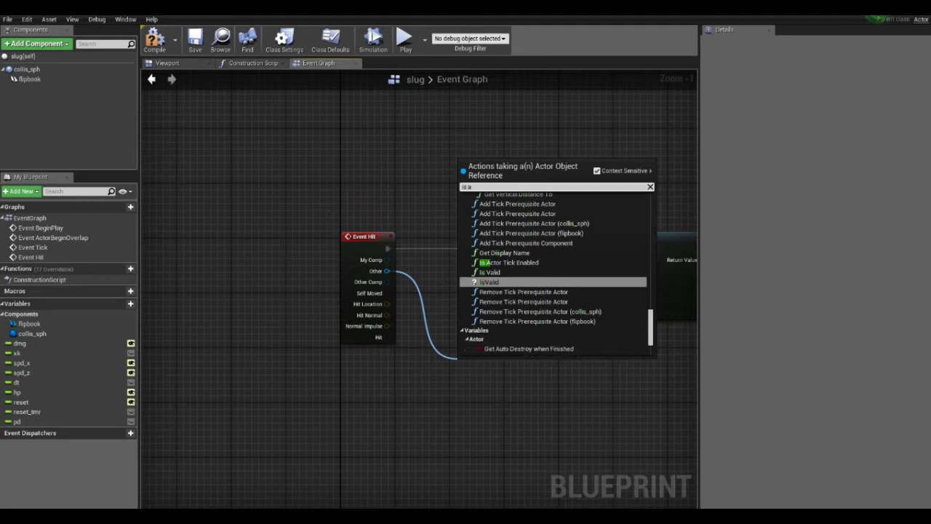
text(ctor)
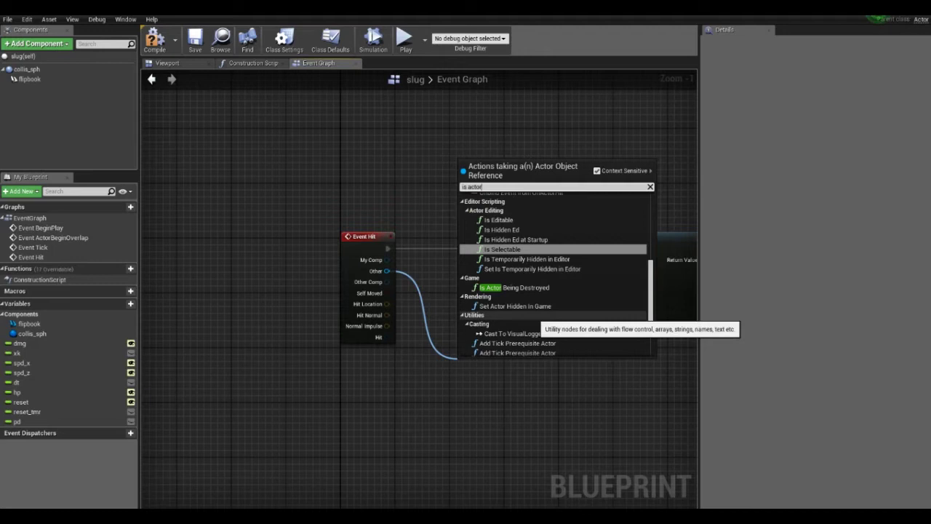
scroll(553, 301, up, 1)
scroll(553, 303, up, 2)
scroll(553, 303, up, 4)
scroll(554, 302, up, 3)
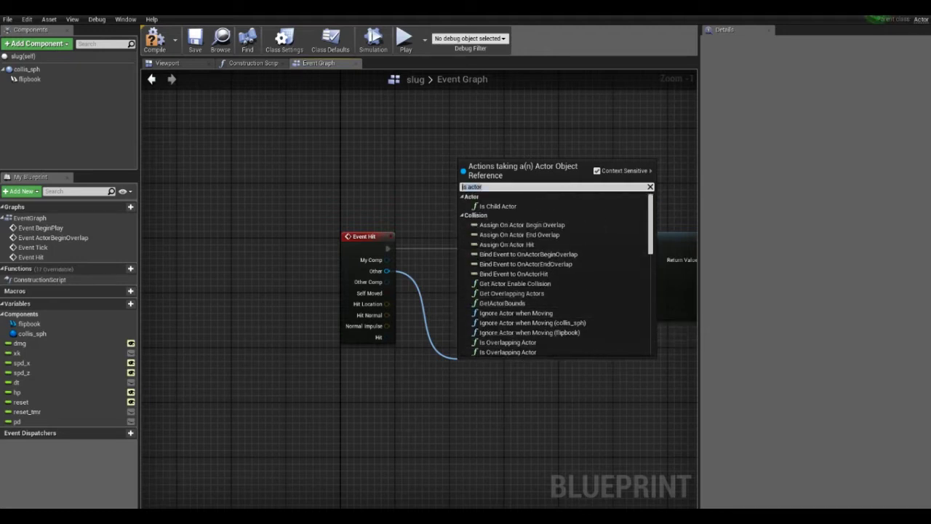
text(actor)
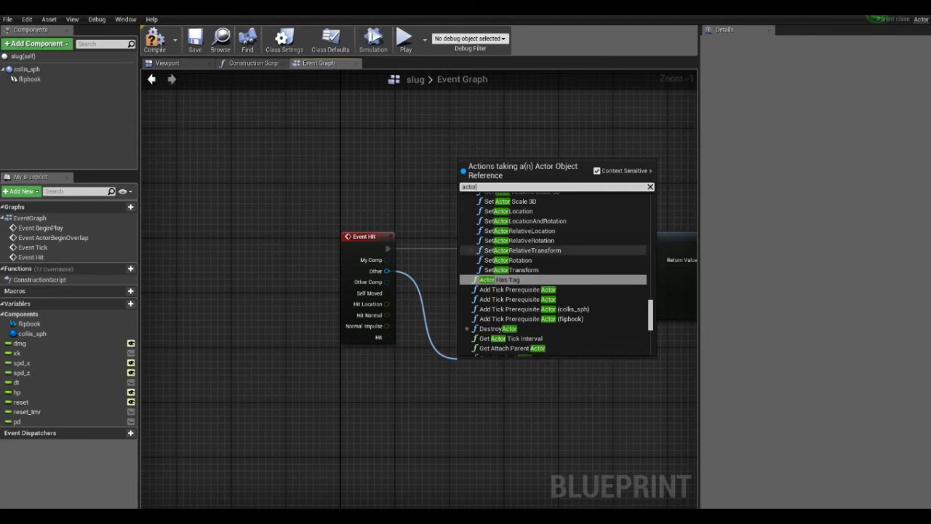
key(Return)
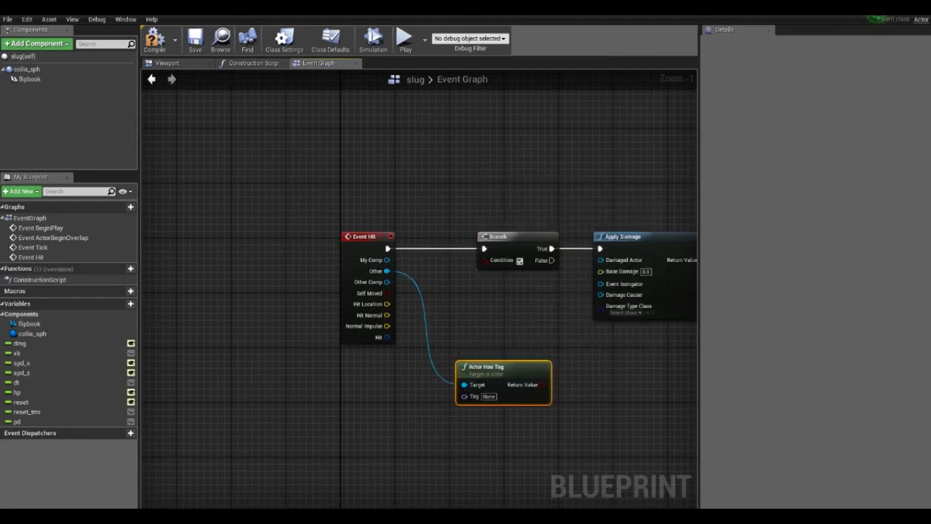
drag(487, 367, 493, 305)
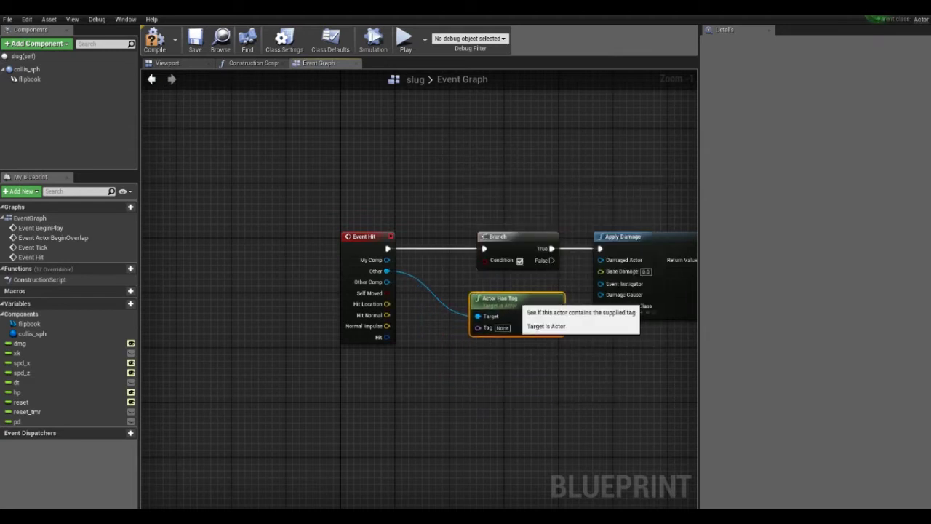
Set the tag to 'player' and wire the tag check into the Branch's Condition
click(496, 335)
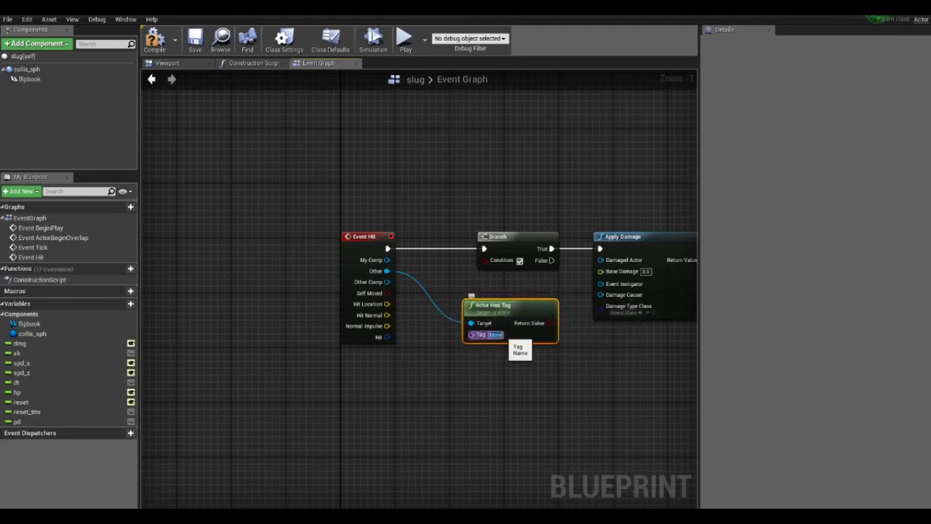
text(player)
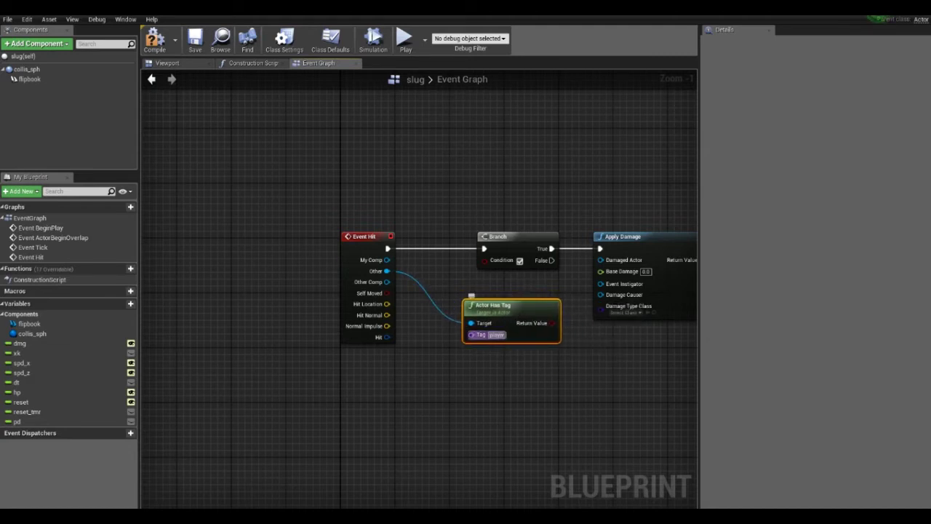
mouse_move(555, 323)
mouse_down()
mouse_move(436, 268)
mouse_move(485, 260)
mouse_up()
right_drag(691, 233, 615, 254)
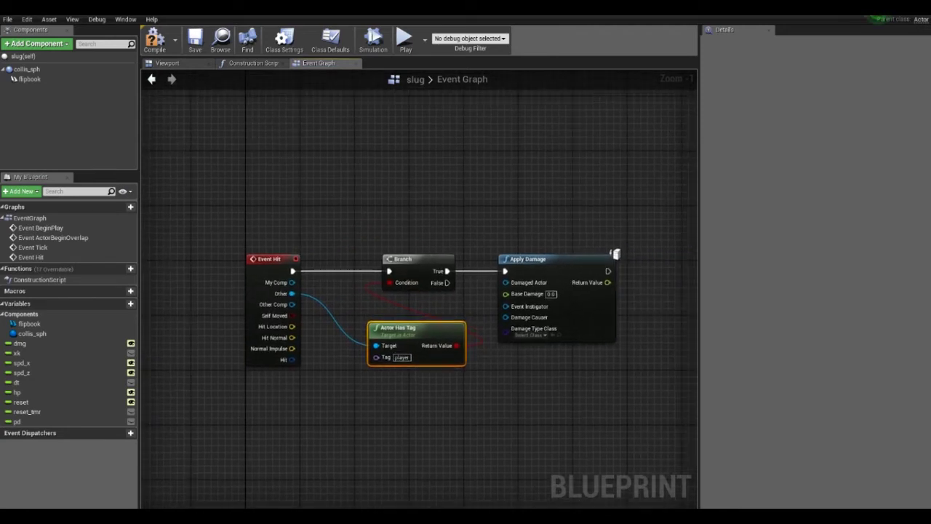
drag(616, 253, 649, 213)
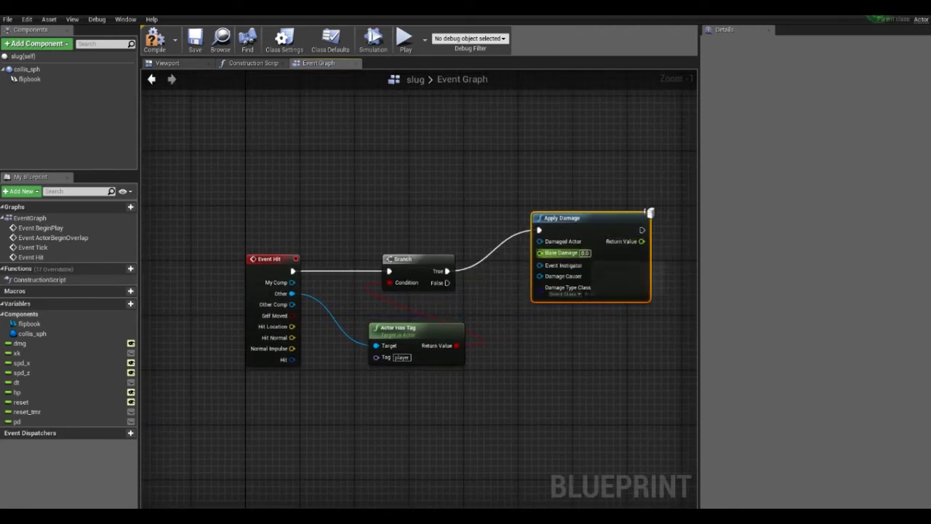
Connect a dmg getter to Apply Damage's Base Damage and tidy the Branch and Actor Has Tag nodes
click(19, 343)
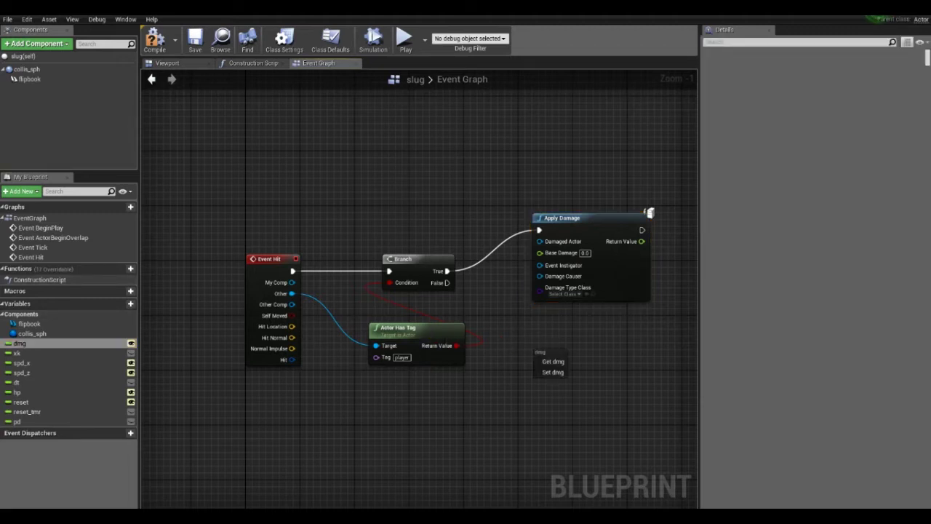
mouse_move(20, 342)
mouse_down()
mouse_move(556, 357)
mouse_move(540, 252)
mouse_up()
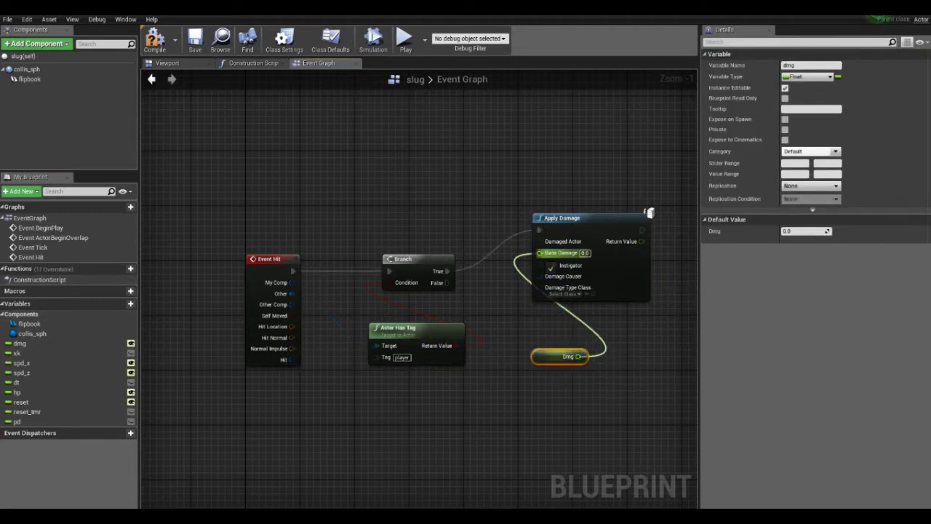
mouse_move(566, 357)
mouse_down()
mouse_move(491, 289)
mouse_move(563, 315)
mouse_up()
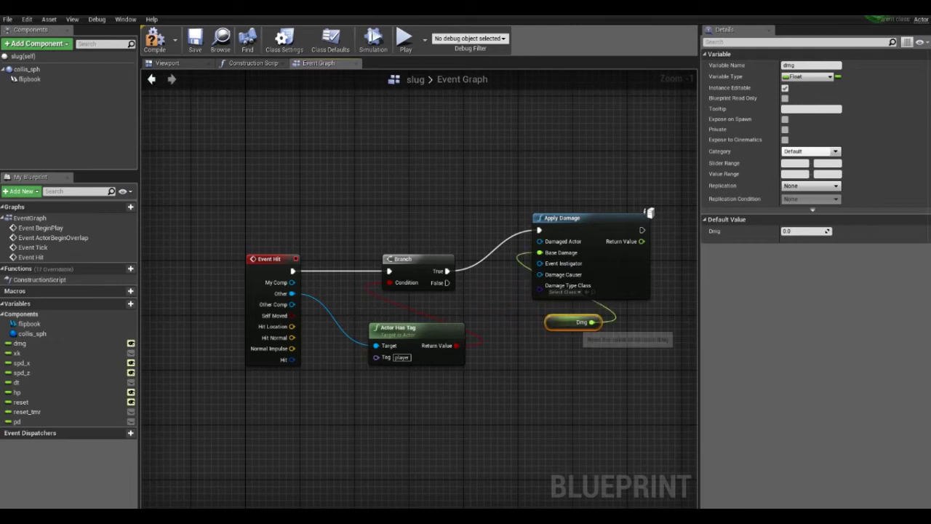
drag(437, 280, 478, 280)
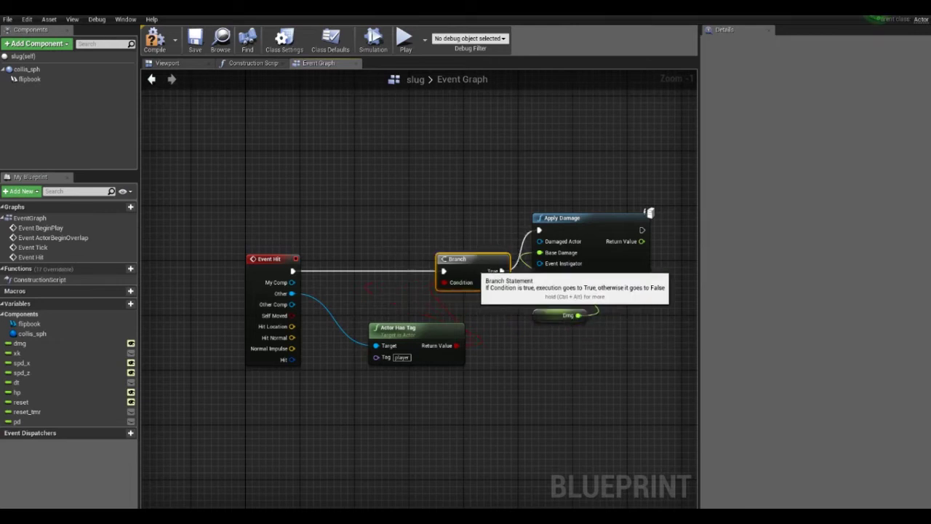
drag(419, 339, 370, 298)
Compile and save the slug blueprint
click(155, 40)
click(195, 40)
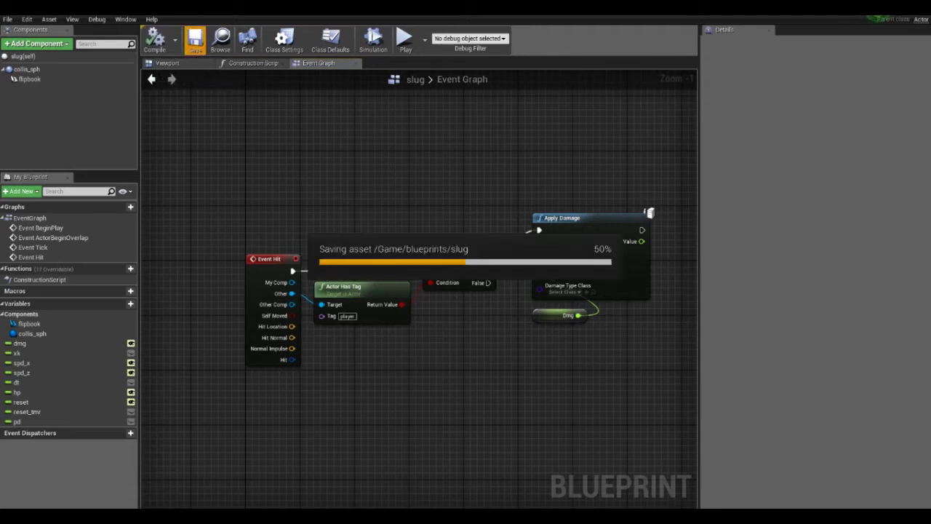
right_drag(418, 291, 220, 315)
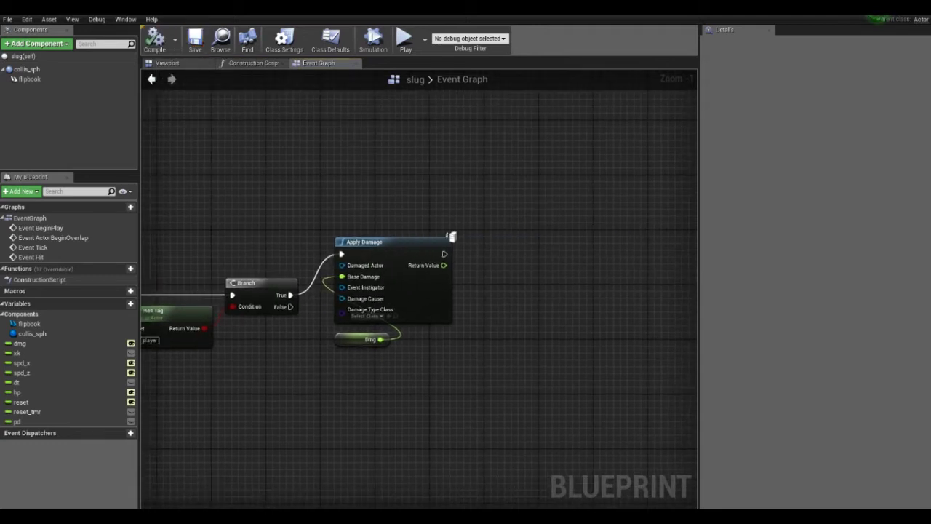
right_drag(410, 350, 535, 362)
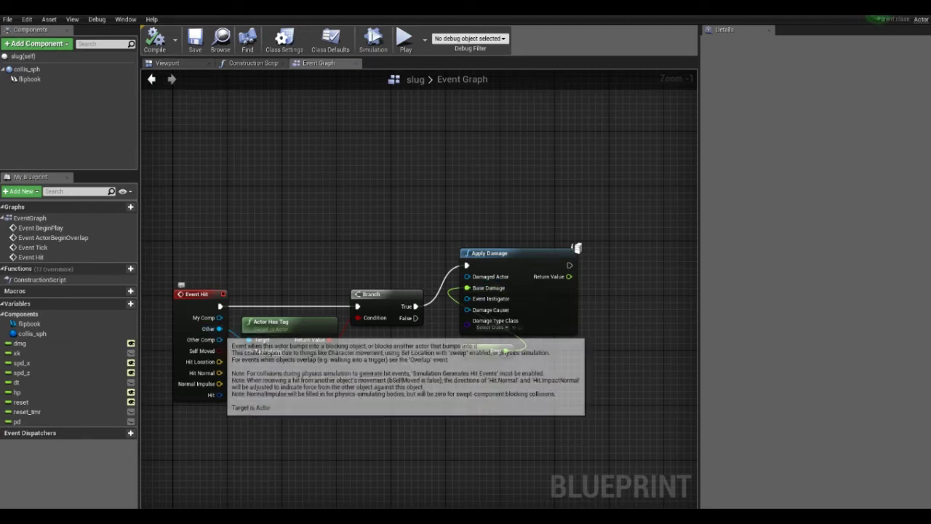
Route Event Hit's Other actor through a reroute node into Apply Damage's Damaged Actor
mouse_move(219, 329)
mouse_down()
mouse_move(253, 270)
mouse_move(252, 282)
mouse_move(484, 289)
mouse_up()
scroll(306, 349, down, 5)
click(295, 464)
drag(263, 286, 263, 280)
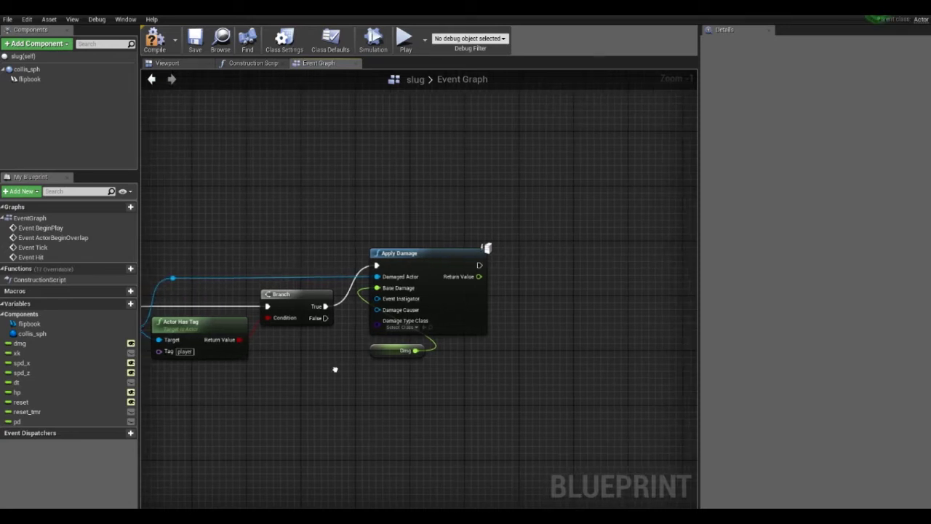
Zoom out and pan to review the finished Event Hit chain and the whole event graph
right_drag(335, 370, 474, 368)
right_drag(357, 420, 365, 399)
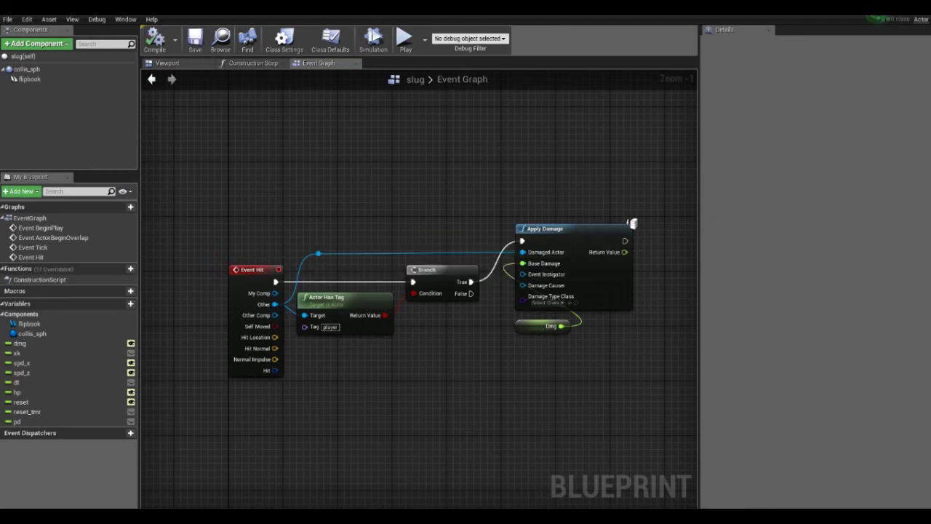
right_drag(260, 87, 228, 165)
scroll(331, 232, down, 5)
scroll(331, 231, up, 4)
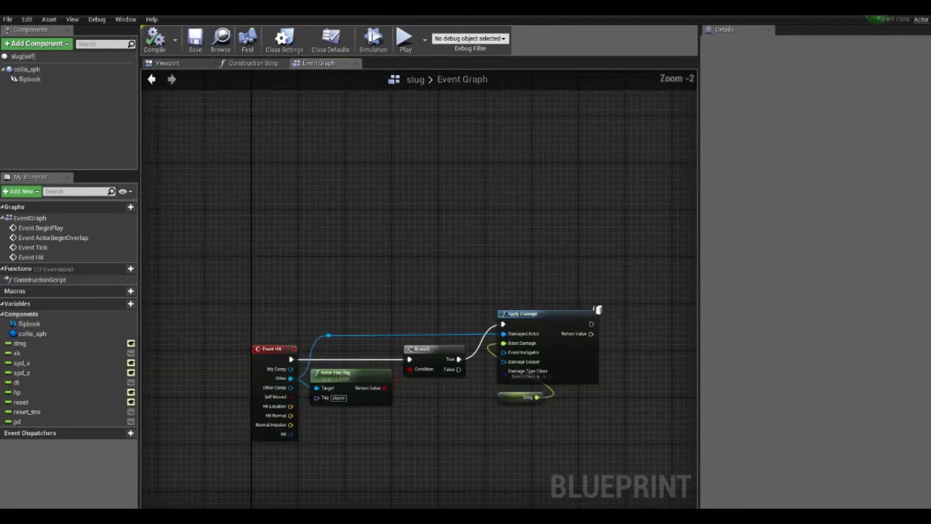
scroll(317, 207, down, 7)
right_drag(306, 178, 310, 359)
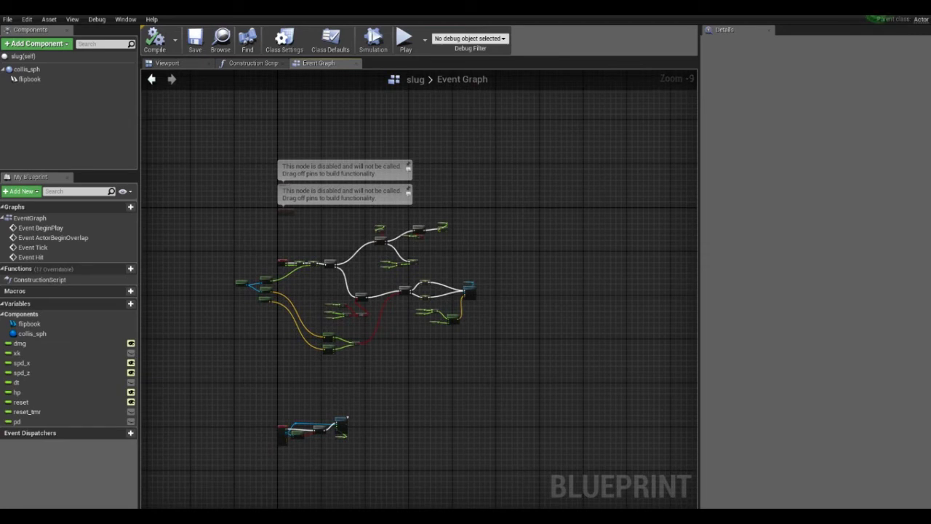
scroll(315, 328, up, 1)
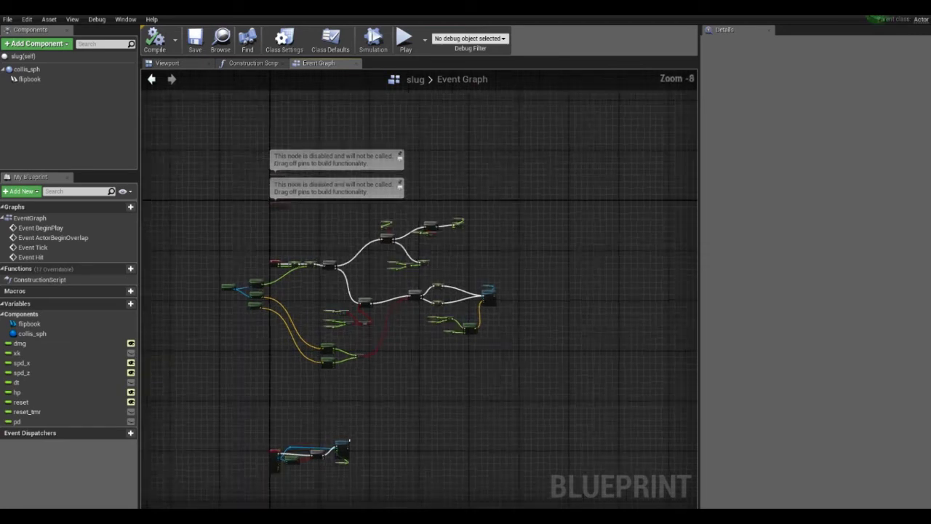
scroll(316, 327, up, 4)
scroll(315, 328, down, 4)
scroll(315, 328, up, 2)
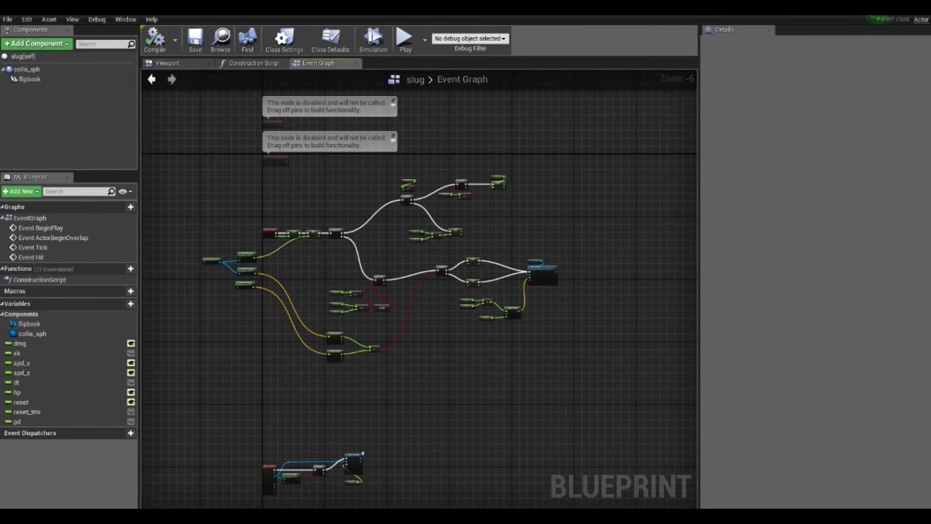
Move the Branch-to-SetActorLocation node chain to the right to make room
right_drag(341, 176, 342, 211)
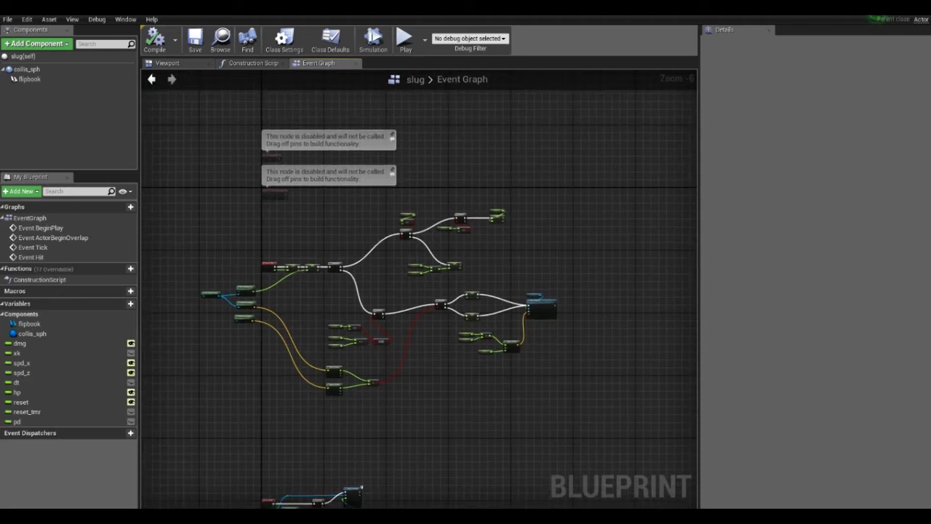
scroll(281, 231, up, 4)
scroll(422, 240, down, 4)
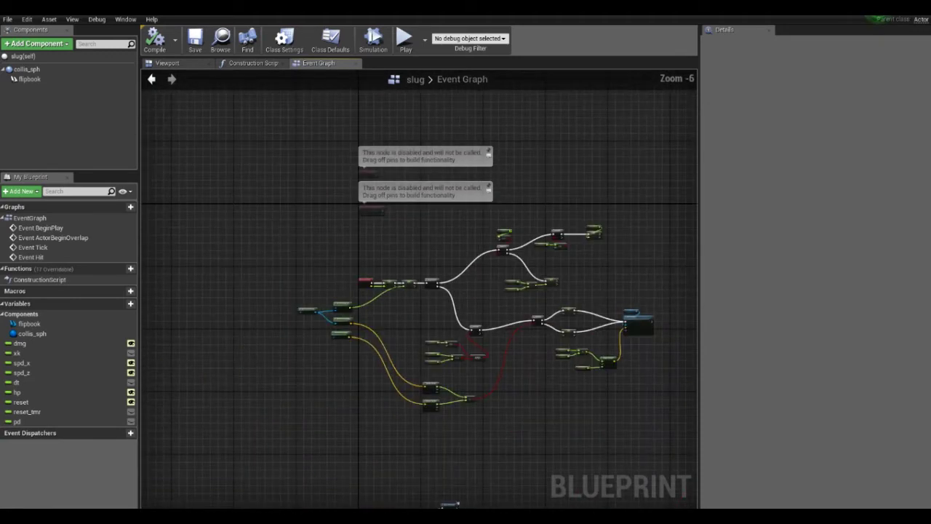
scroll(476, 302, up, 4)
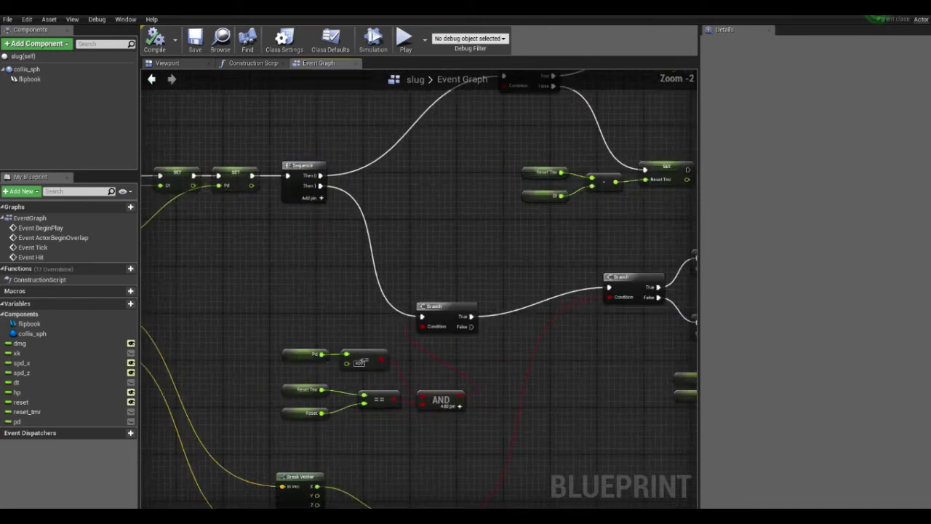
scroll(477, 302, up, 1)
click(265, 153)
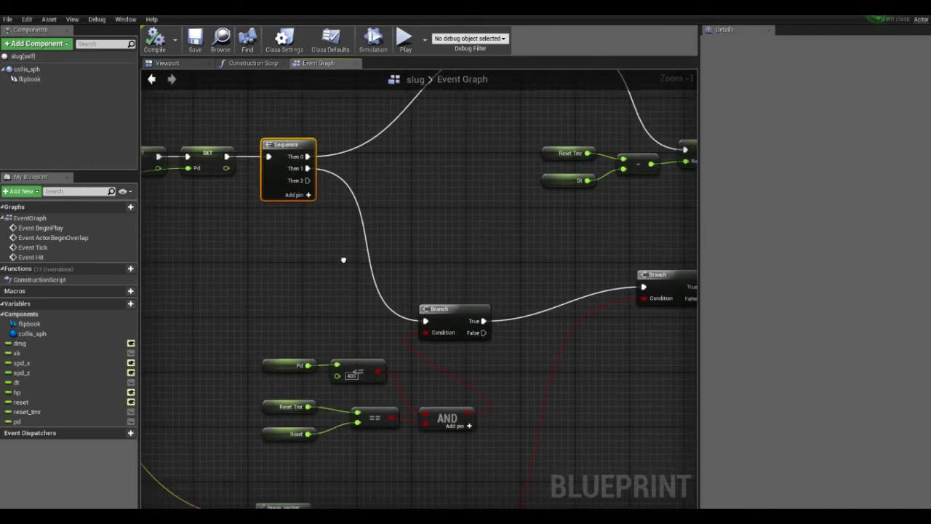
scroll(455, 144, down, 4)
scroll(385, 204, up, 4)
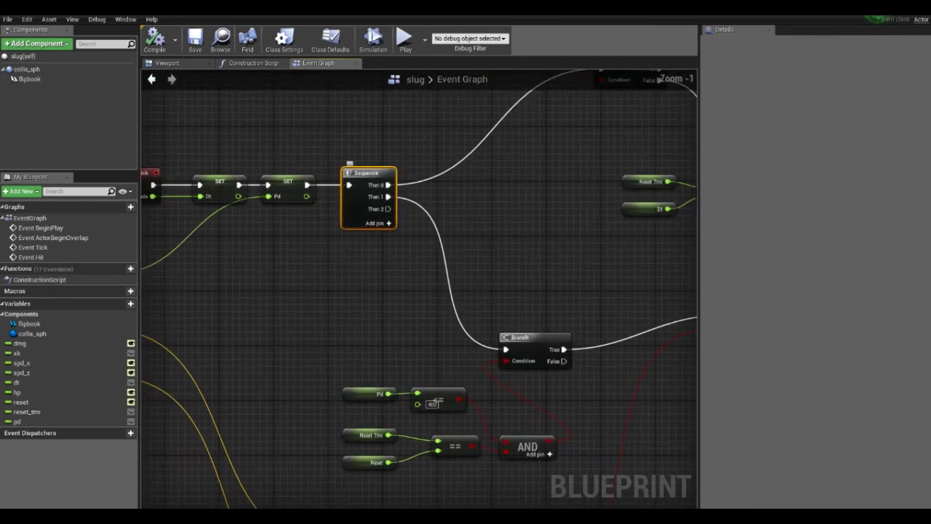
right_drag(435, 397, 414, 328)
scroll(393, 175, down, 4)
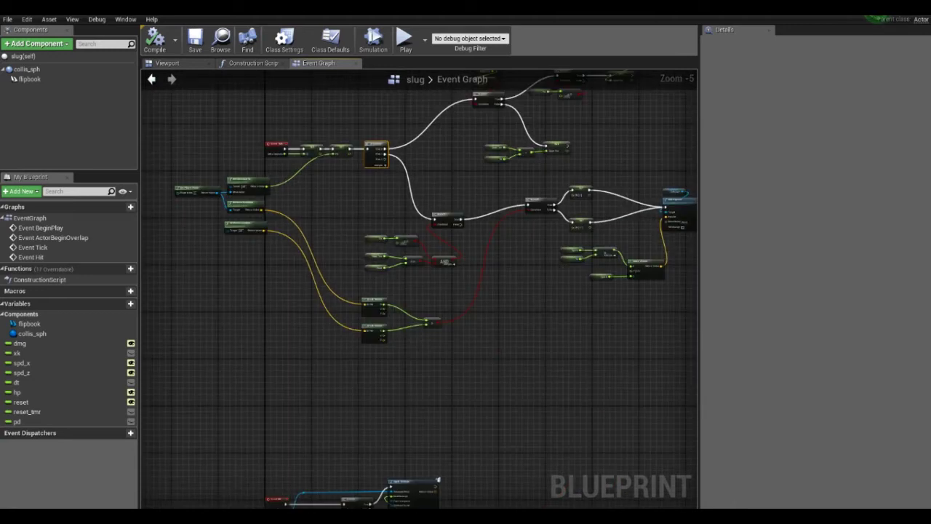
right_drag(509, 328, 419, 328)
drag(266, 182, 618, 346)
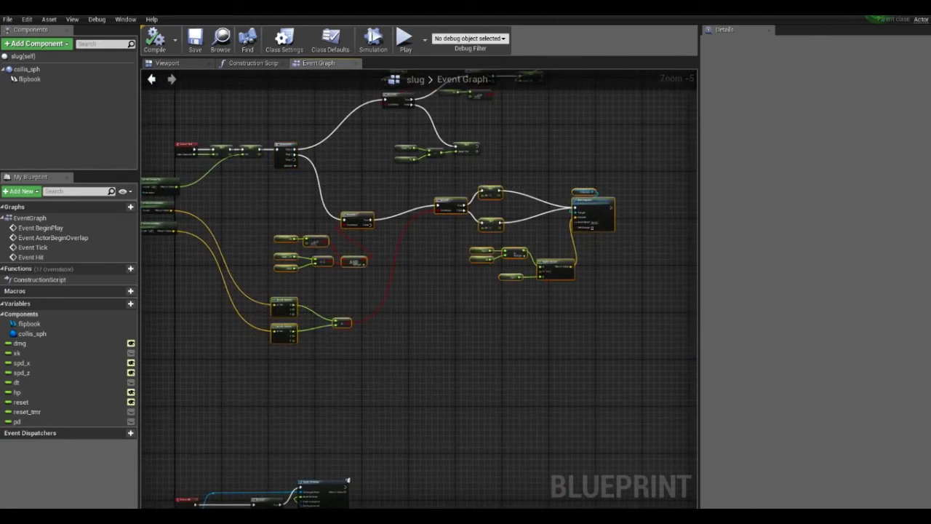
drag(356, 219, 453, 216)
right_drag(454, 217, 484, 197)
Extend the Sequence node's Then 2 wire down to a new reroute node
drag(326, 141, 411, 357)
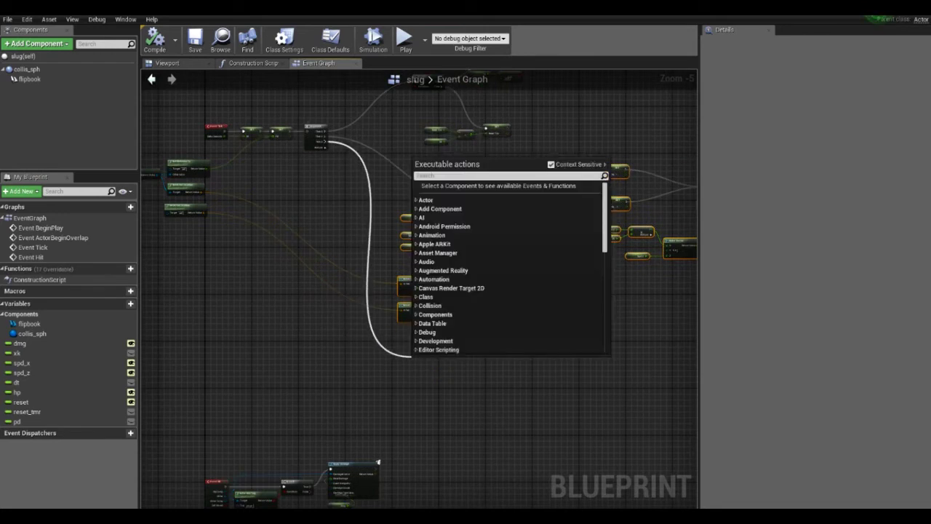
scroll(510, 269, down, 3)
scroll(509, 269, down, 5)
scroll(509, 269, down, 3)
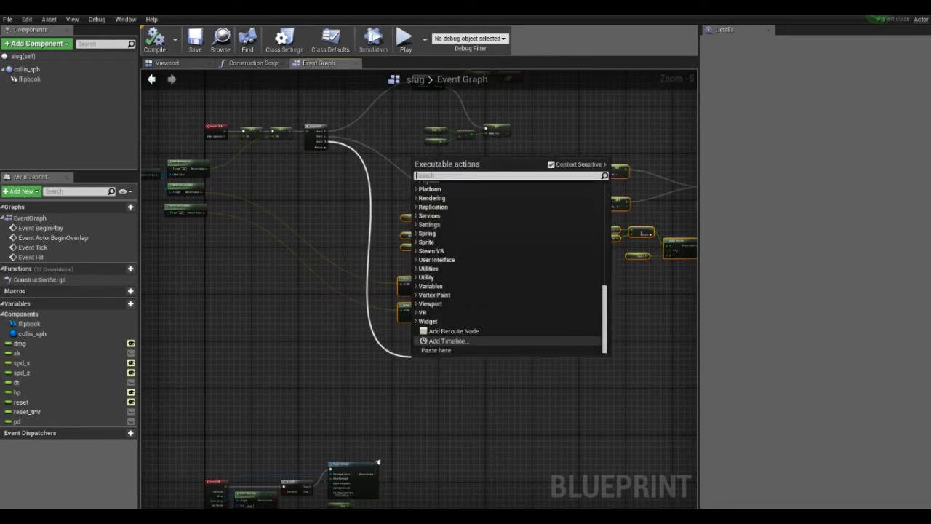
click(447, 341)
scroll(463, 357, up, 4)
scroll(462, 357, up, 2)
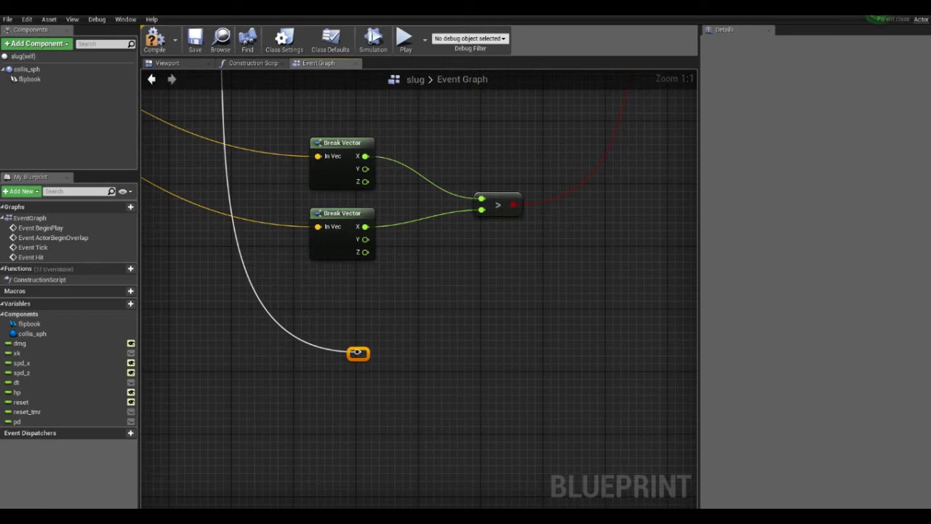
scroll(358, 353, down, 4)
scroll(311, 145, up, 4)
right_click(312, 146)
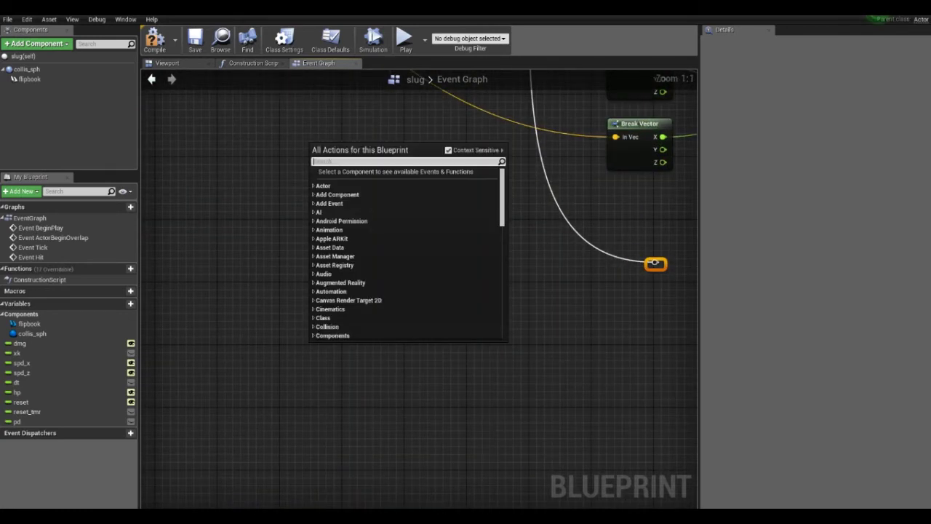
Add a Get Velocity node feeding a VectorLength node
text(velocity)
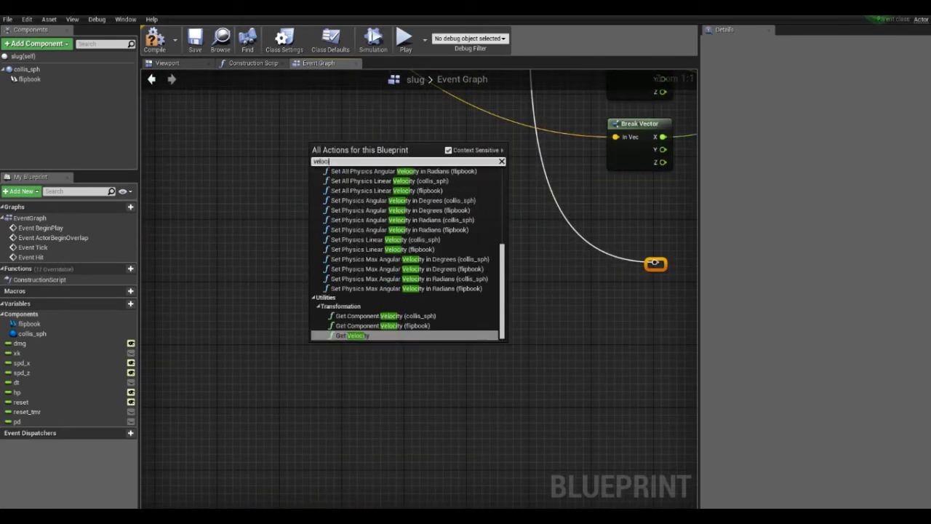
key(Return)
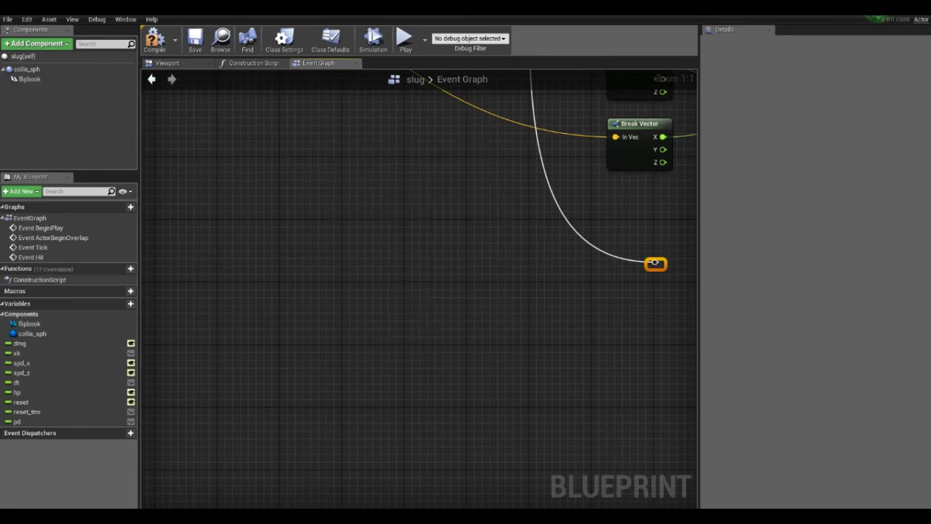
drag(411, 372, 495, 366)
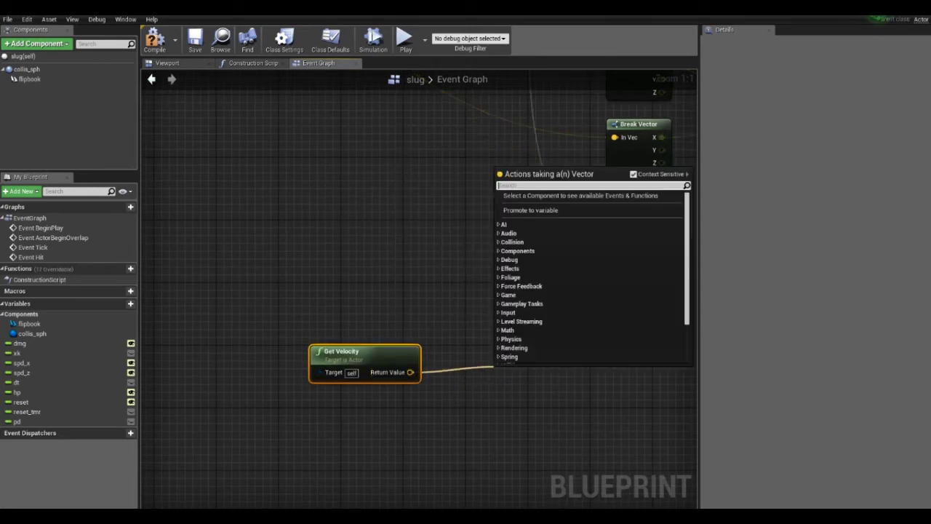
text(getvec)
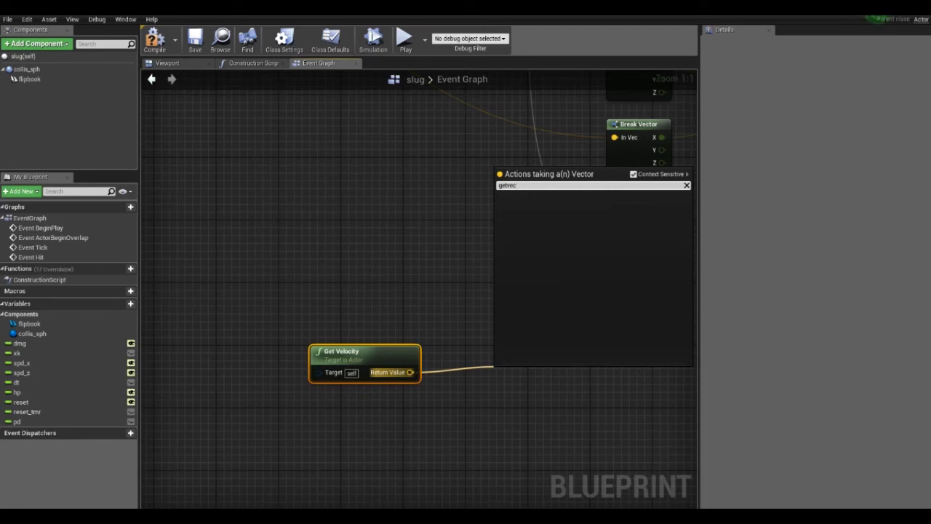
key(BackSpace)
key(BackSpace)
key(BackSpace)
key(BackSpace)
text(length)
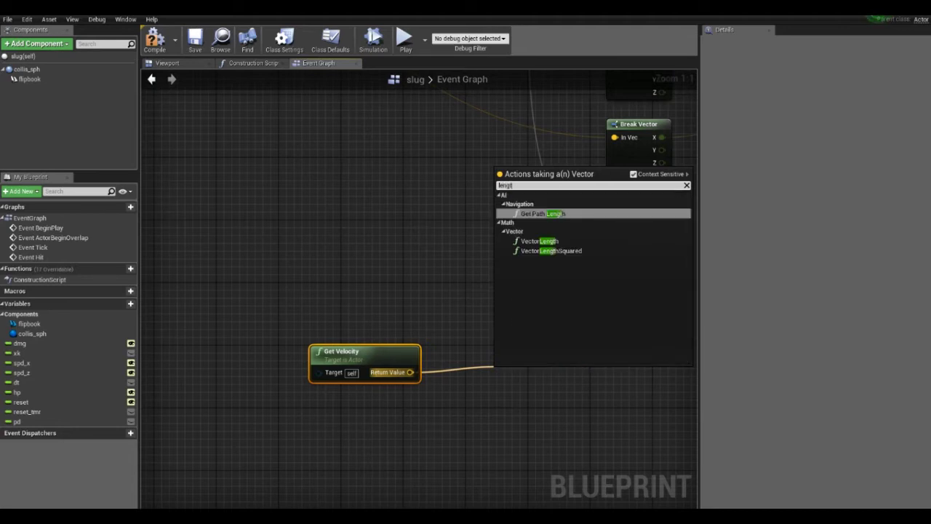
key(Down)
key(Return)
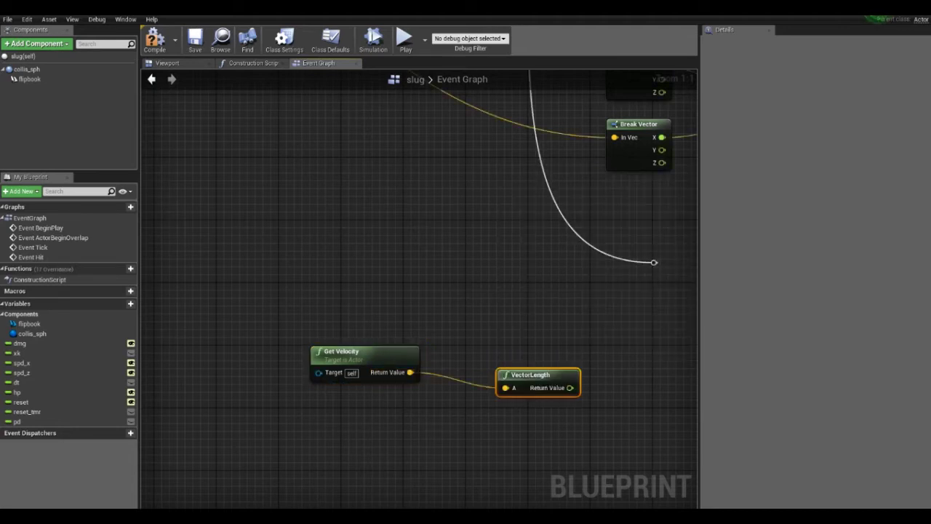
drag(531, 375, 468, 359)
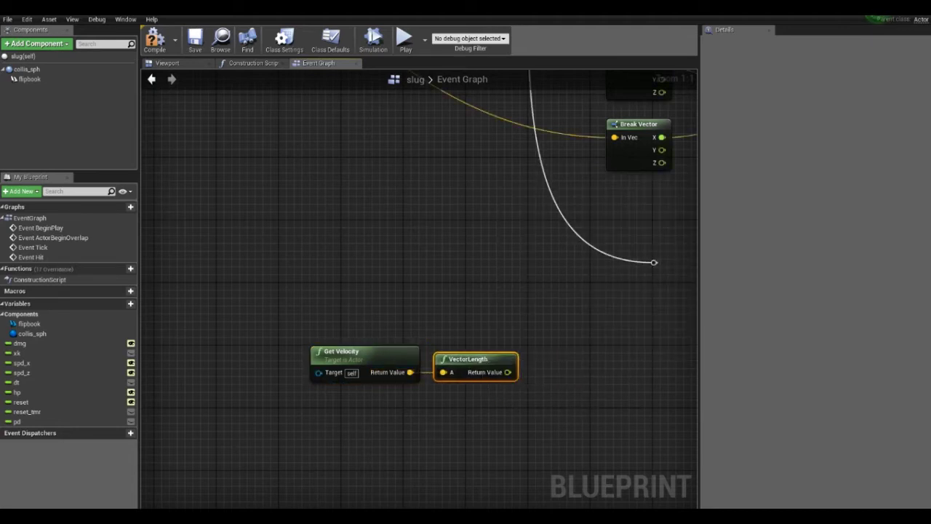
scroll(465, 295, down, 2)
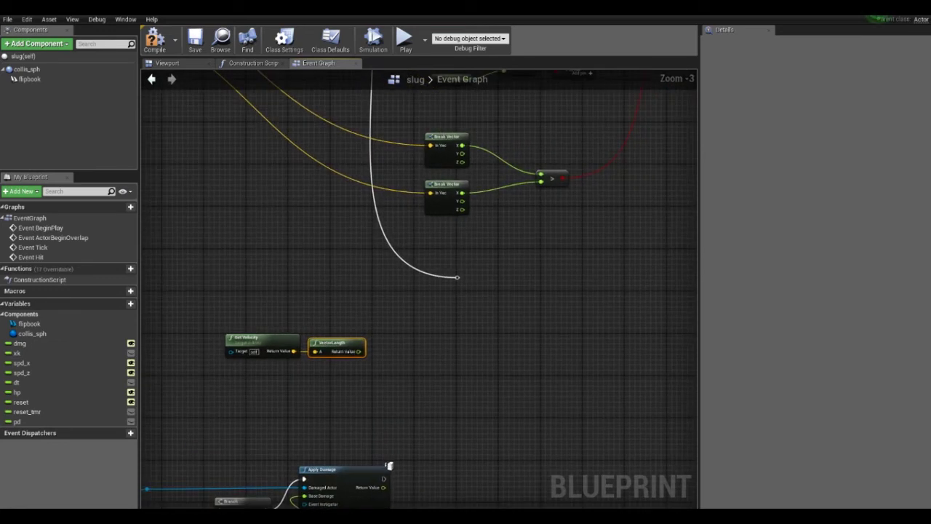
right_drag(424, 343, 394, 369)
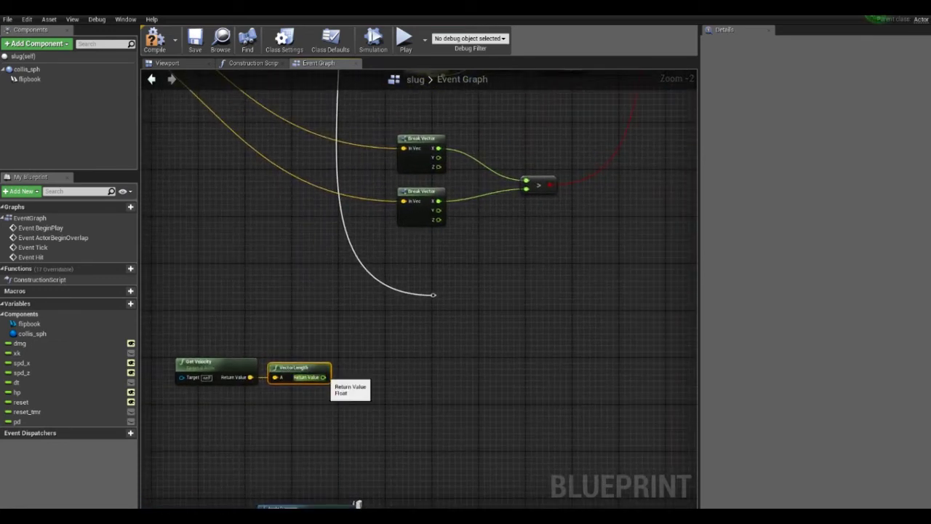
Compare the vector length with a float > float node and add a flipbook component getter
drag(323, 377, 405, 380)
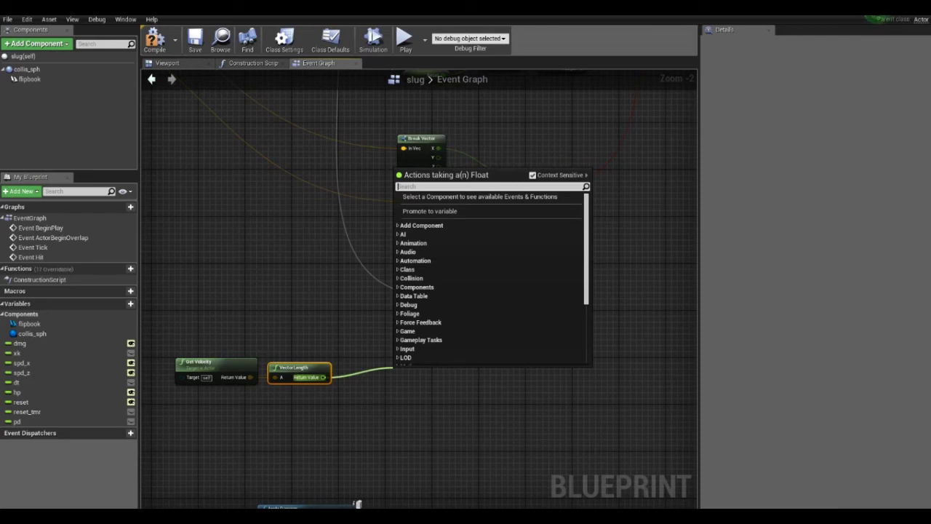
text(>)
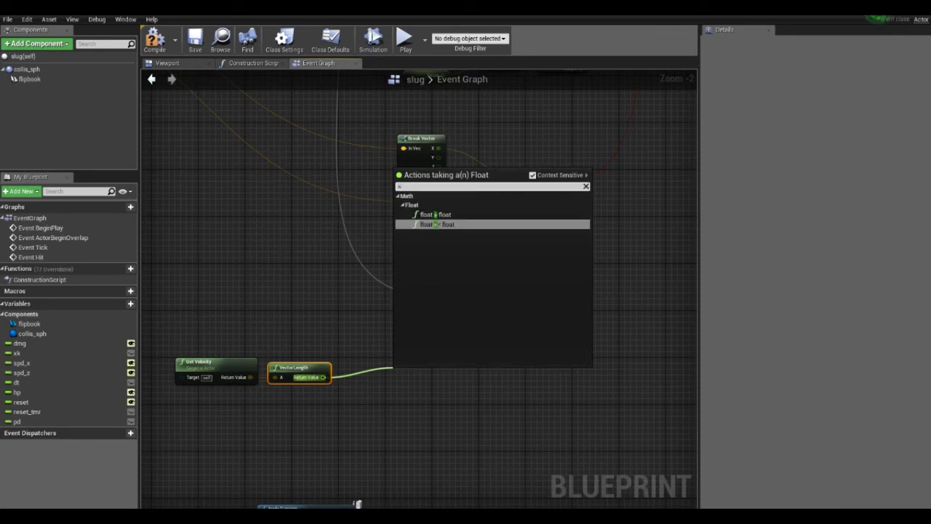
key(Return)
drag(416, 381, 386, 381)
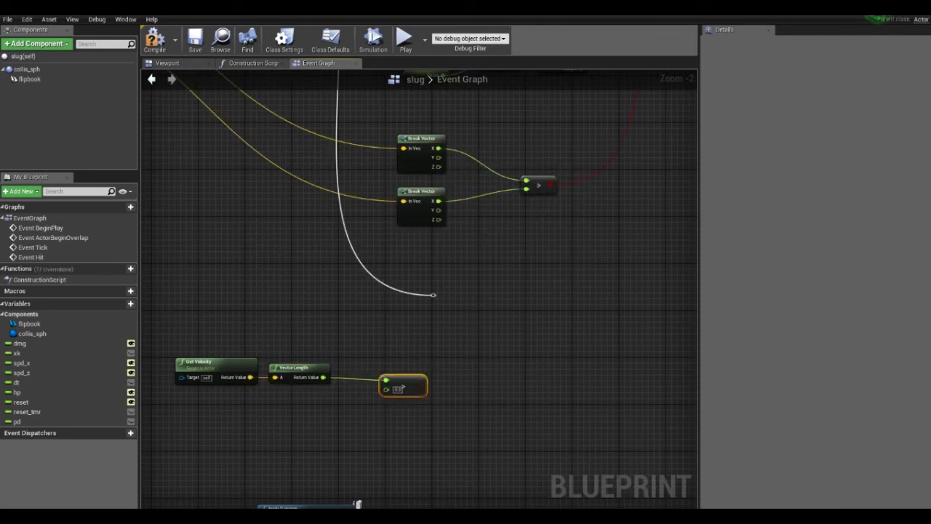
mouse_move(29, 79)
mouse_down()
mouse_move(322, 281)
mouse_move(298, 329)
mouse_up()
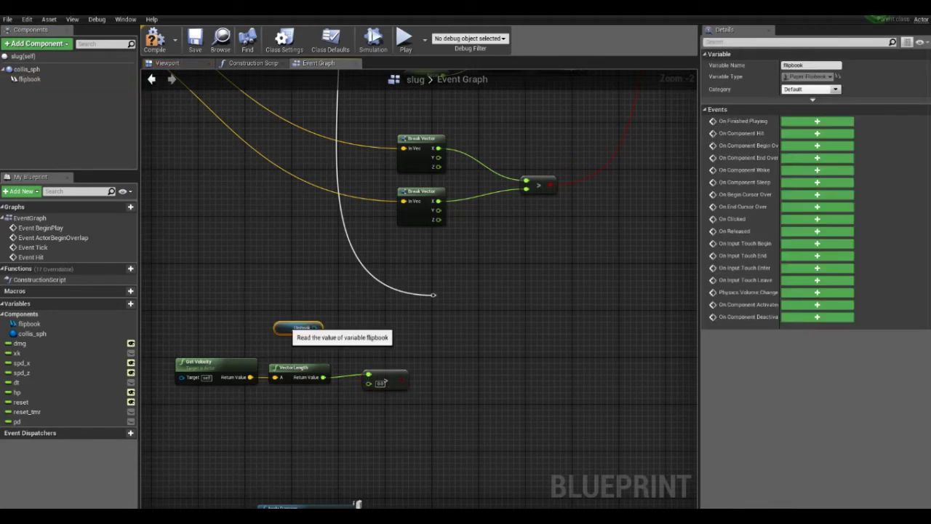
right_drag(299, 329, 228, 320)
drag(362, 283, 473, 286)
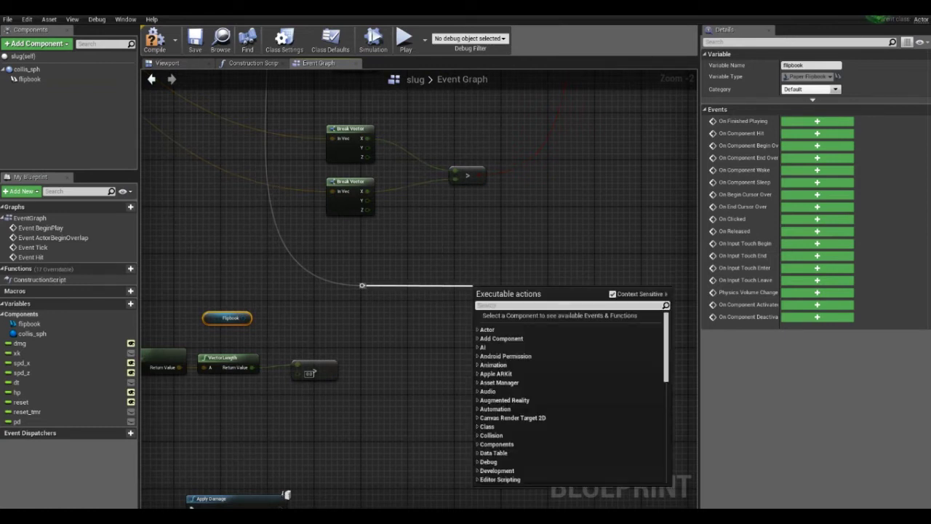
Add a Sequence node after the reroute point with a Branch on its Then 0
text(seq)
key(Return)
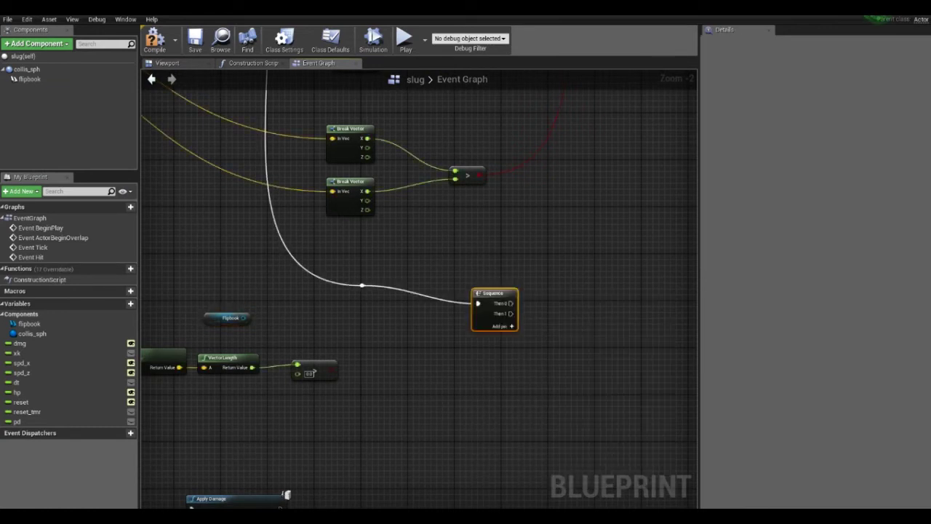
drag(495, 293, 418, 273)
right_drag(508, 283, 431, 280)
drag(358, 284, 435, 283)
text(bra)
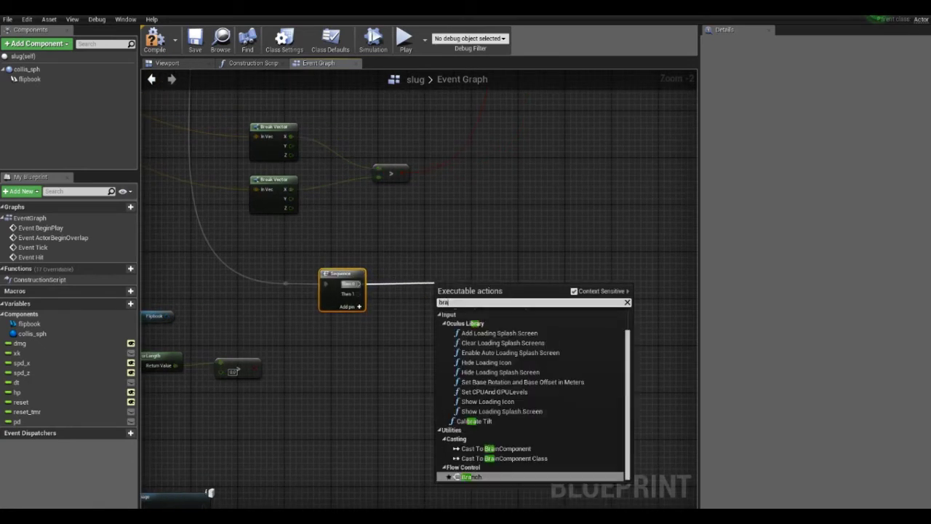
key(Return)
drag(451, 286, 457, 273)
Feed the comparison into the Branch and set flipbook world rotation Z 180 on True
mouse_move(260, 369)
mouse_down()
mouse_move(422, 321)
mouse_move(456, 293)
mouse_up()
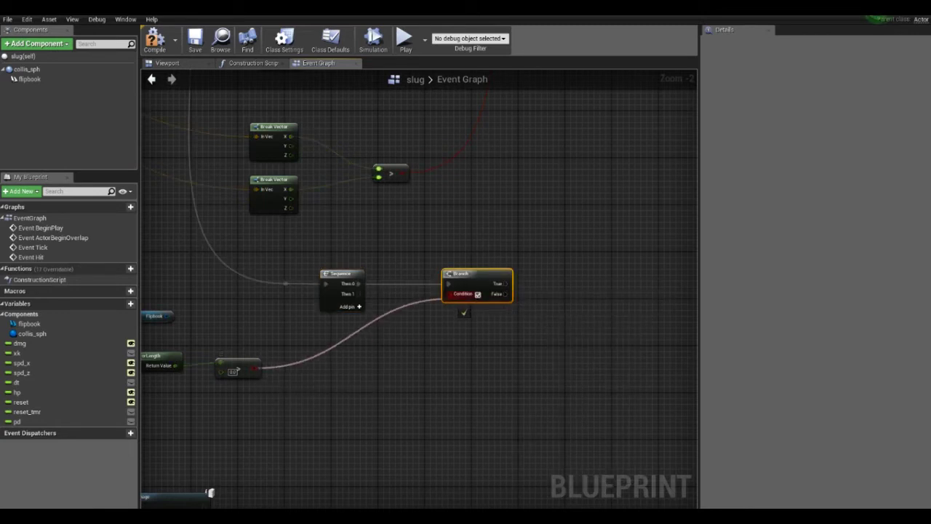
mouse_move(157, 316)
mouse_down()
mouse_move(496, 210)
mouse_move(564, 221)
mouse_up()
text(s)
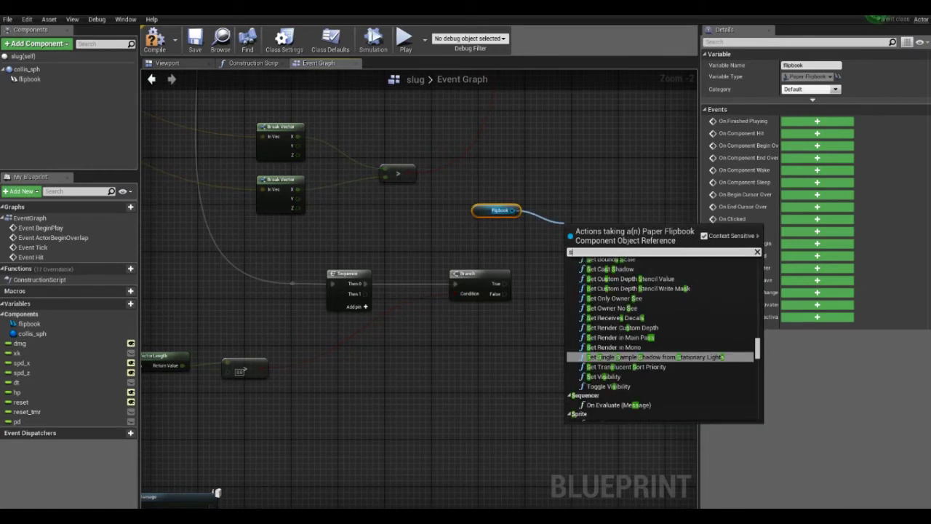
text(etwo)
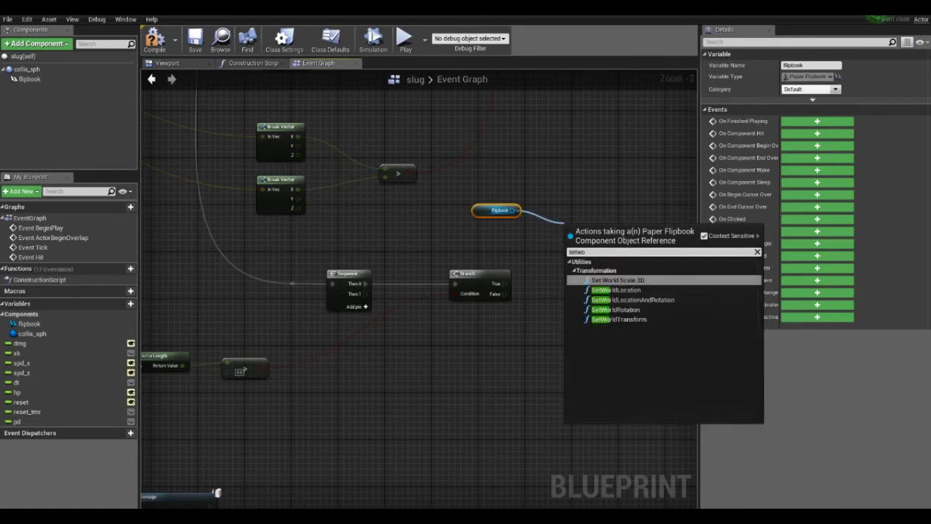
key(Down)
key(Down)
key(Down)
key(Return)
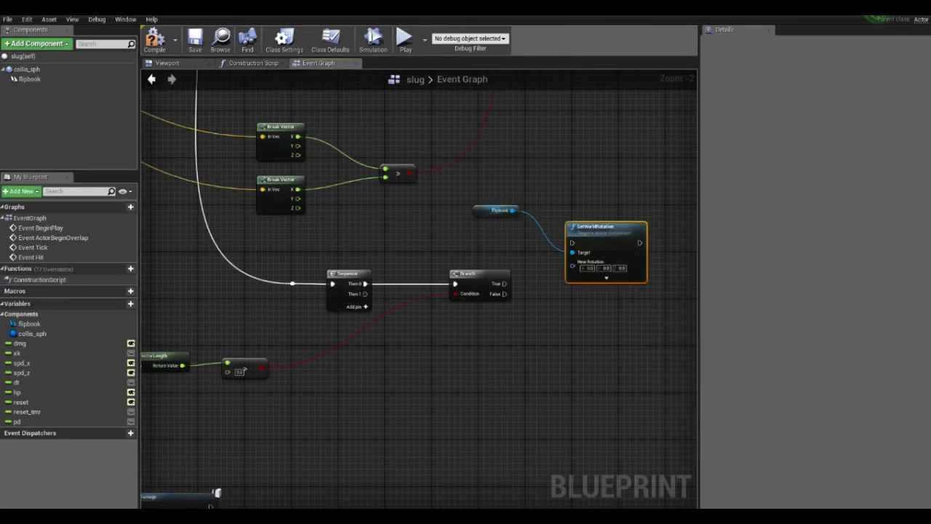
drag(502, 283, 572, 243)
right_drag(582, 313, 503, 333)
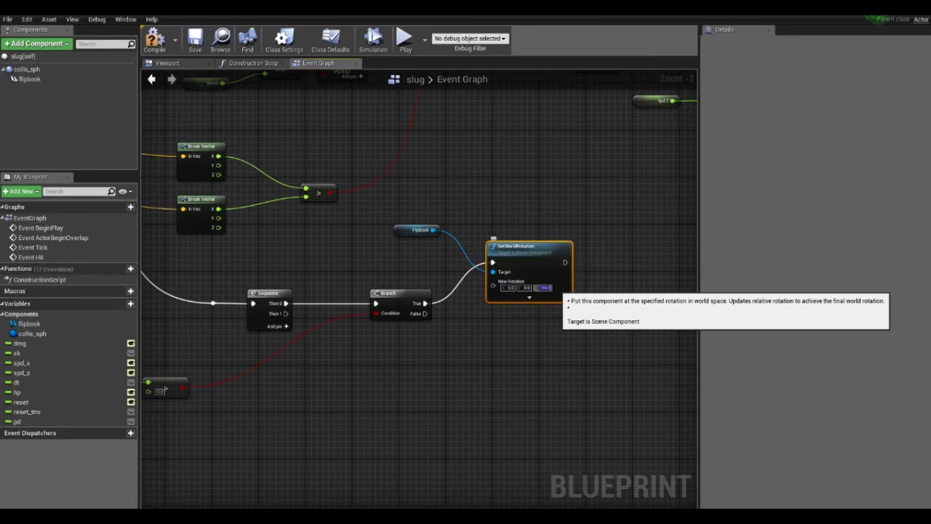
drag(561, 308, 551, 334)
mouse_move(166, 391)
right_down()
mouse_move(585, 345)
mouse_move(562, 364)
right_up()
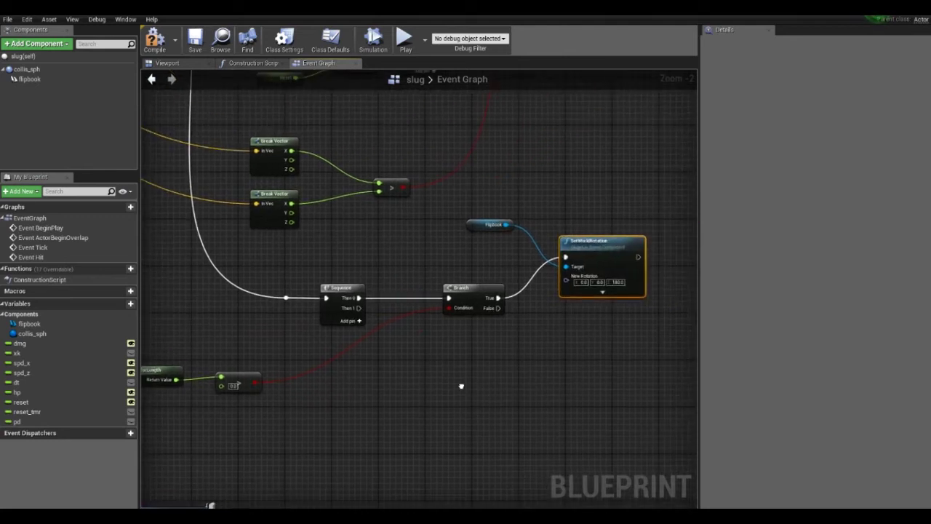
right_drag(315, 495, 338, 455)
drag(233, 327, 288, 268)
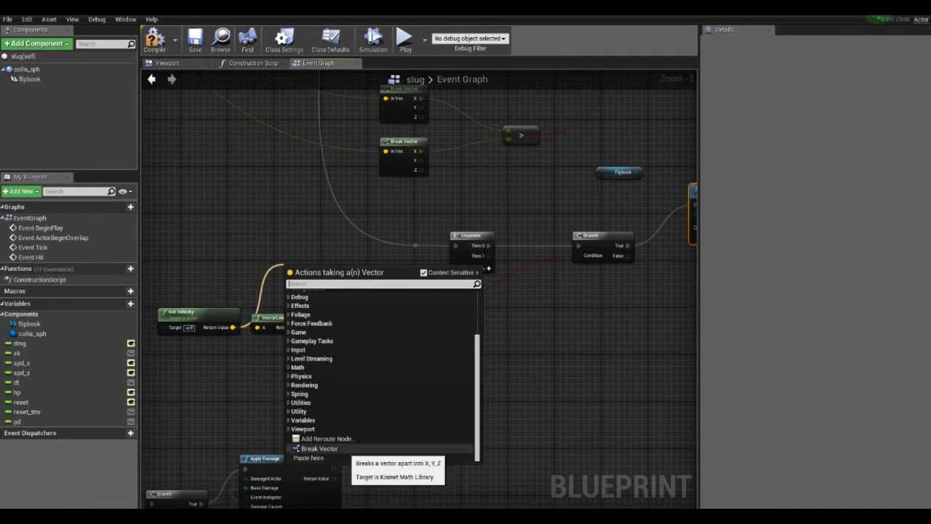
Break the velocity vector and wire a velocity X > 0.0 test into the Branch condition
click(320, 449)
drag(297, 272, 269, 275)
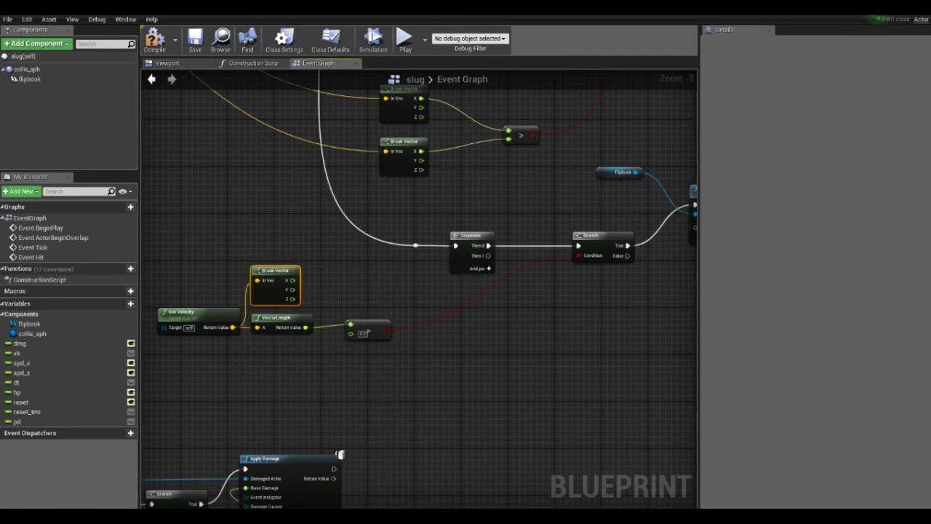
right_drag(379, 259, 328, 282)
drag(233, 304, 297, 310)
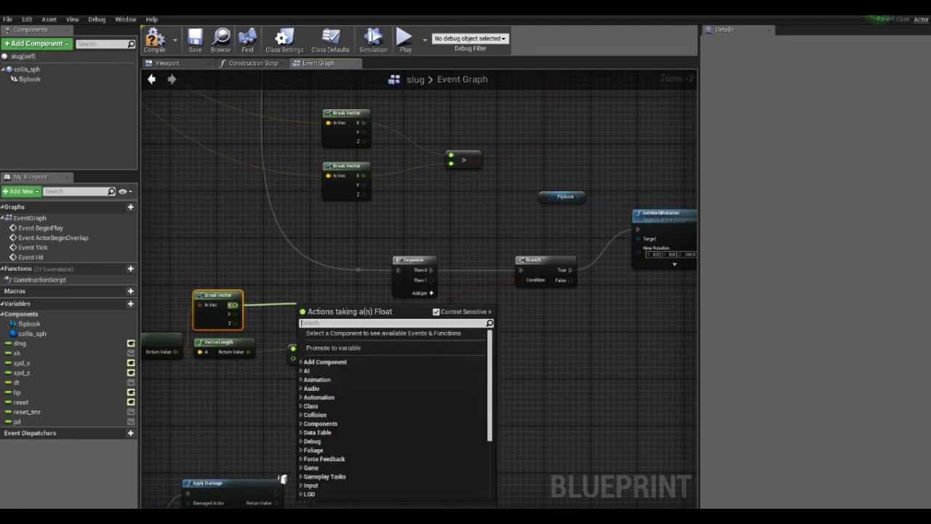
text(<)
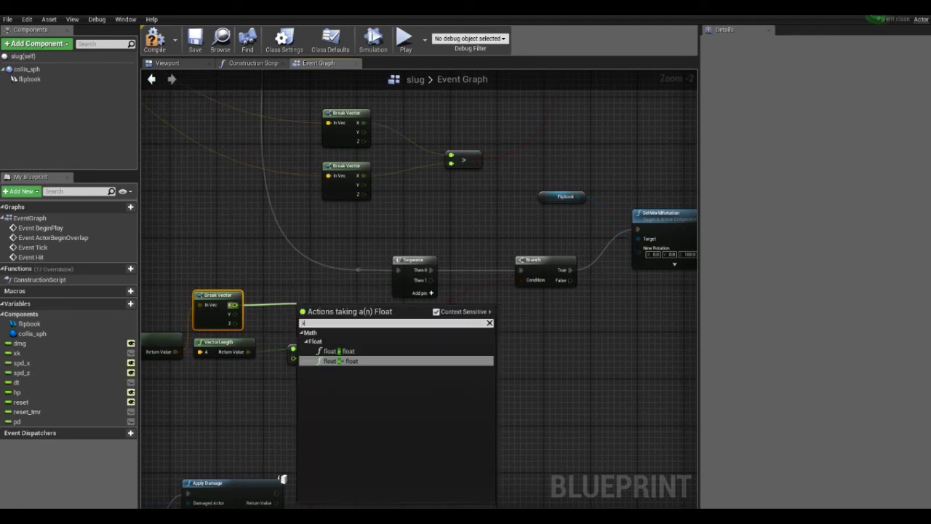
click(339, 350)
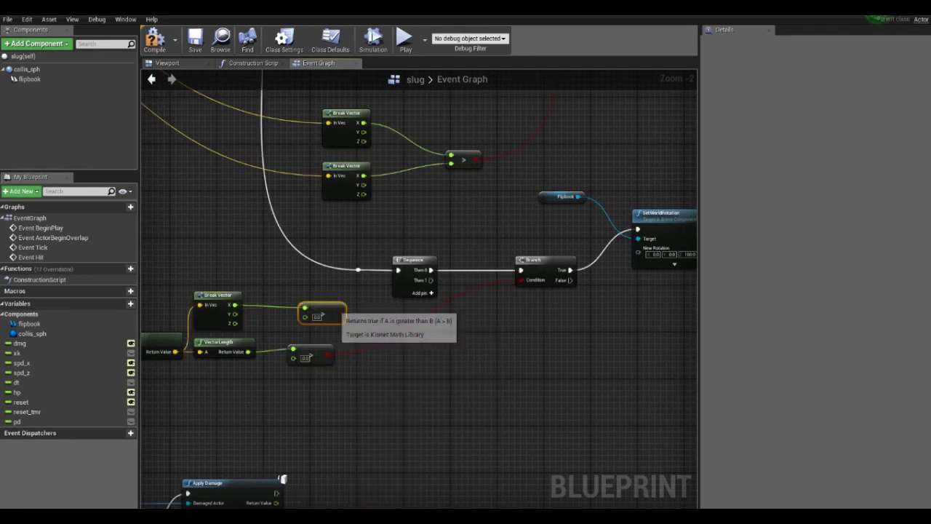
right_drag(309, 314, 270, 351)
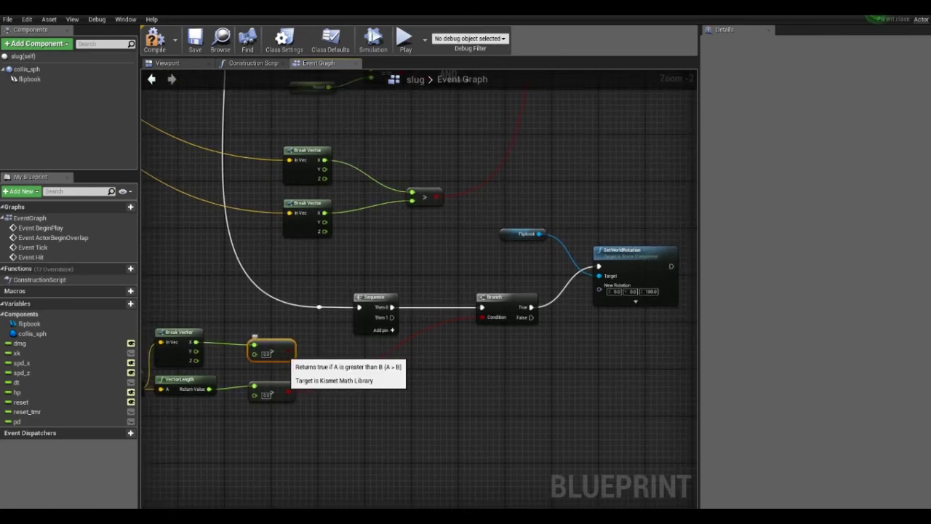
mouse_move(290, 352)
mouse_down()
mouse_move(604, 310)
mouse_move(482, 317)
mouse_up()
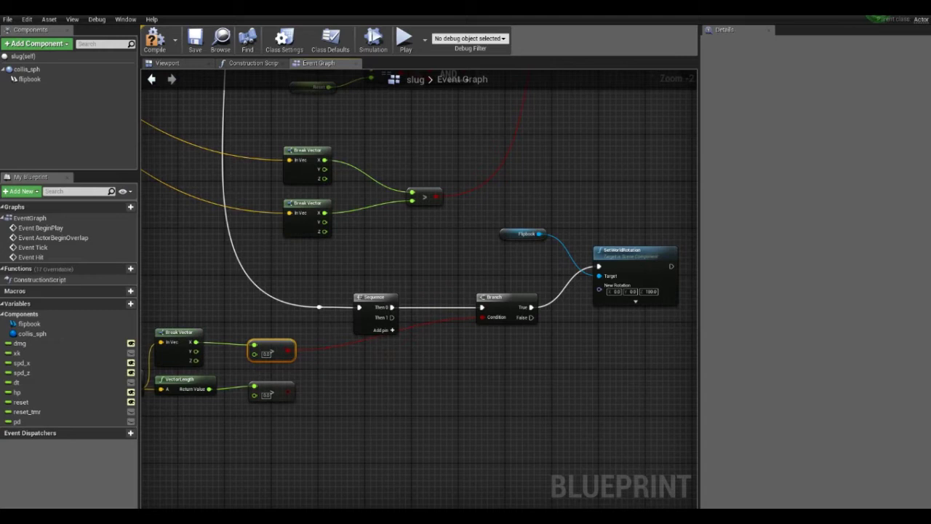
drag(271, 350, 271, 355)
right_drag(605, 303, 417, 361)
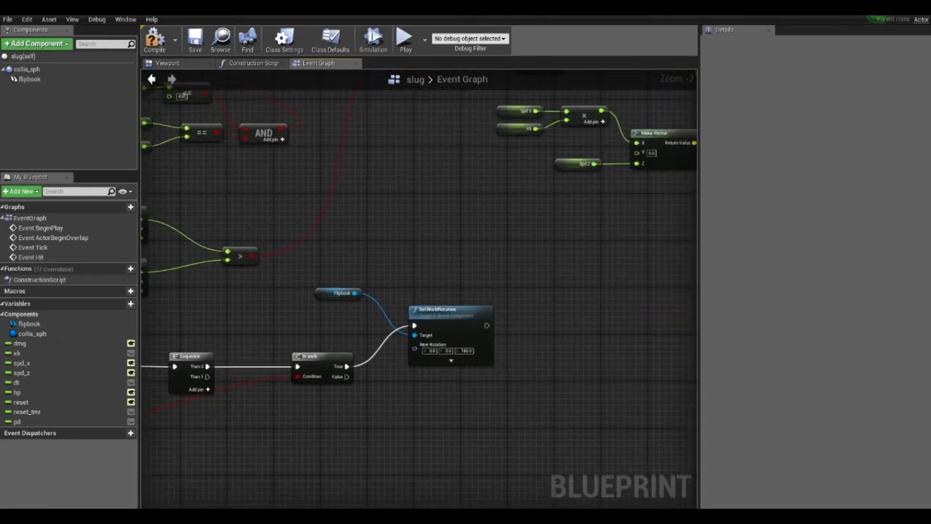
Duplicate SetWorldRotation with New Rotation Z 0.0 and drive it from the Branch's False output
scroll(416, 360, up, 2)
click(510, 342)
key(ctrl+c)
key(ctrl+v)
drag(568, 411, 452, 387)
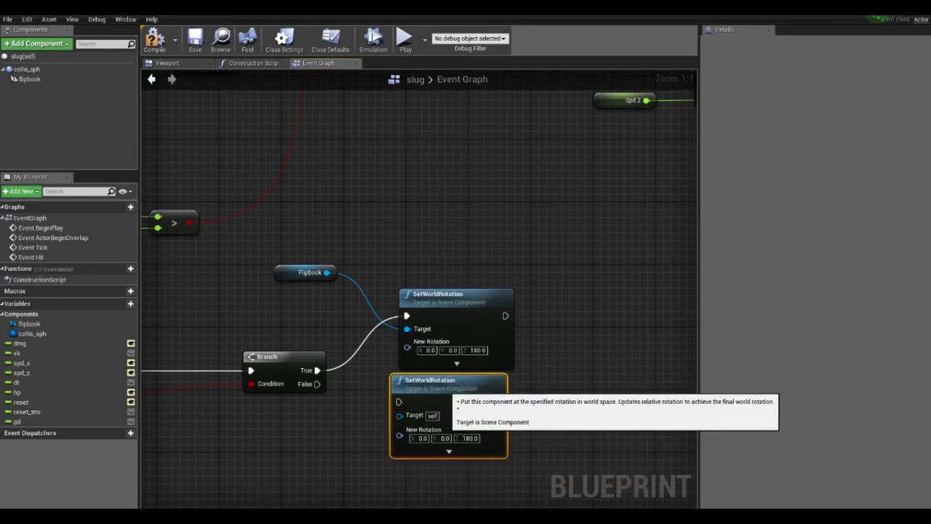
click(477, 438)
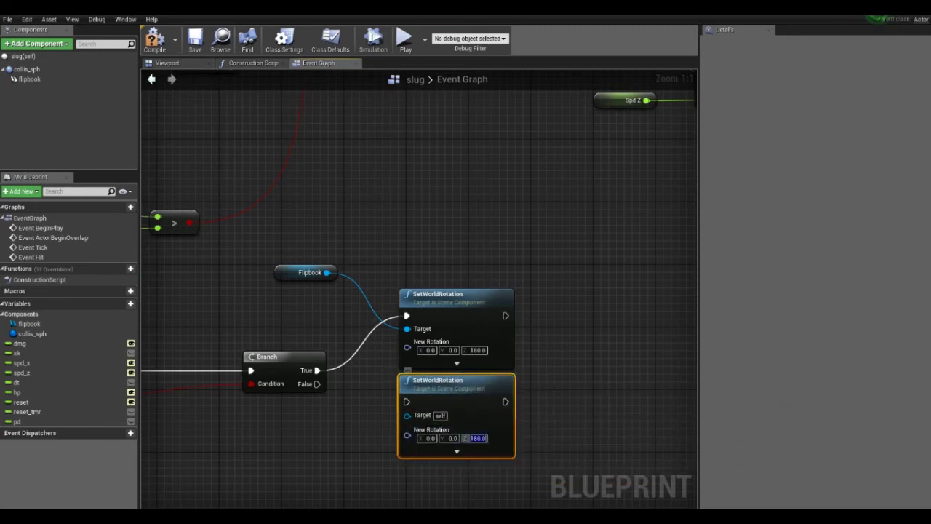
text(0.0)
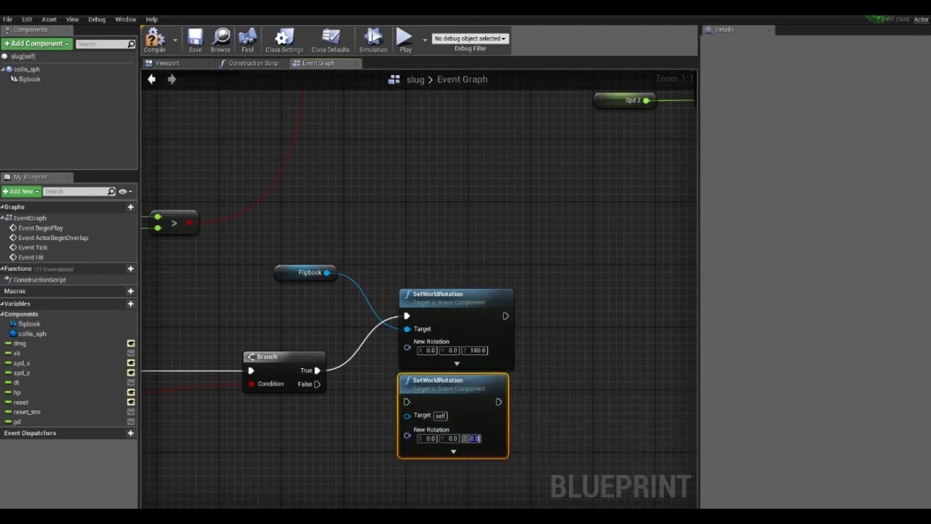
drag(318, 383, 407, 401)
scroll(369, 410, down, 4)
scroll(436, 128, up, 2)
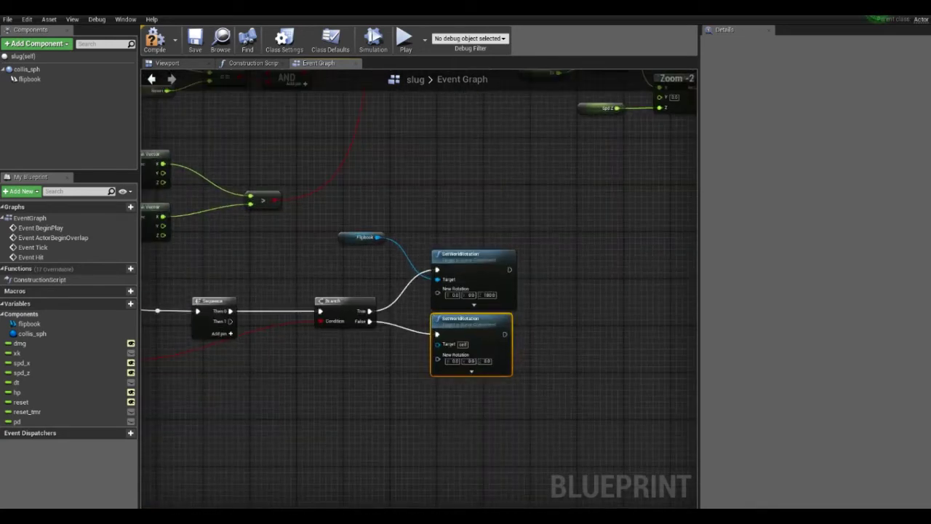
right_drag(437, 128, 474, 185)
drag(351, 203, 453, 334)
Attach a Branch to Sequence Then 1, conditioned on the velocity-length comparison
text(branch)
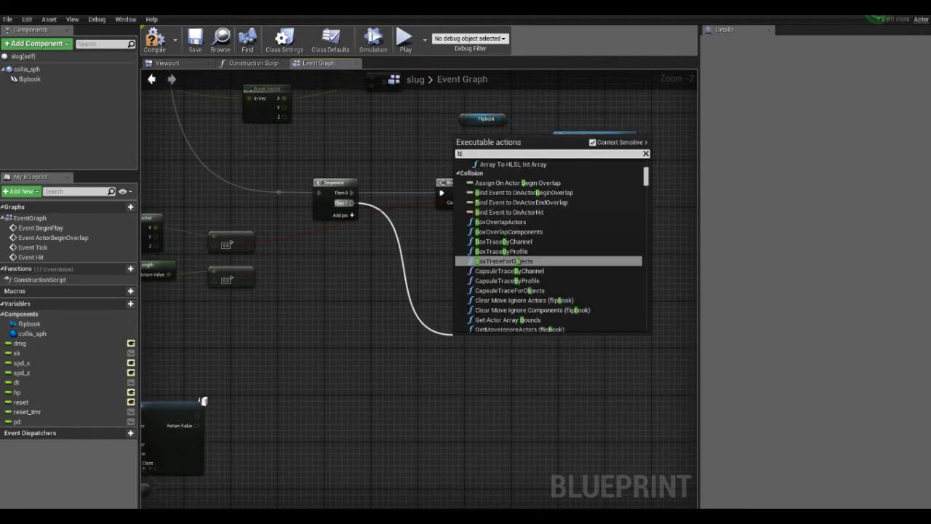
key(Return)
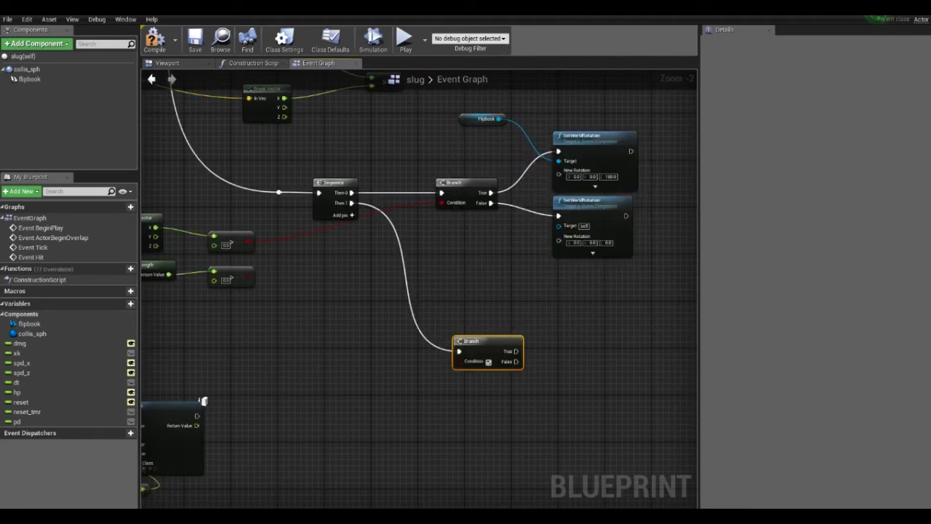
right_drag(248, 277, 316, 276)
drag(316, 277, 525, 361)
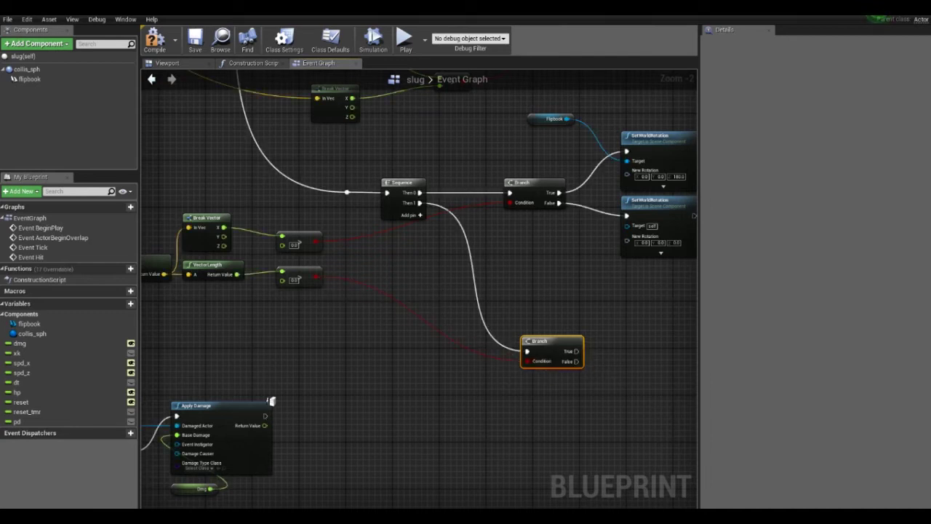
right_drag(616, 308, 436, 326)
click(371, 137)
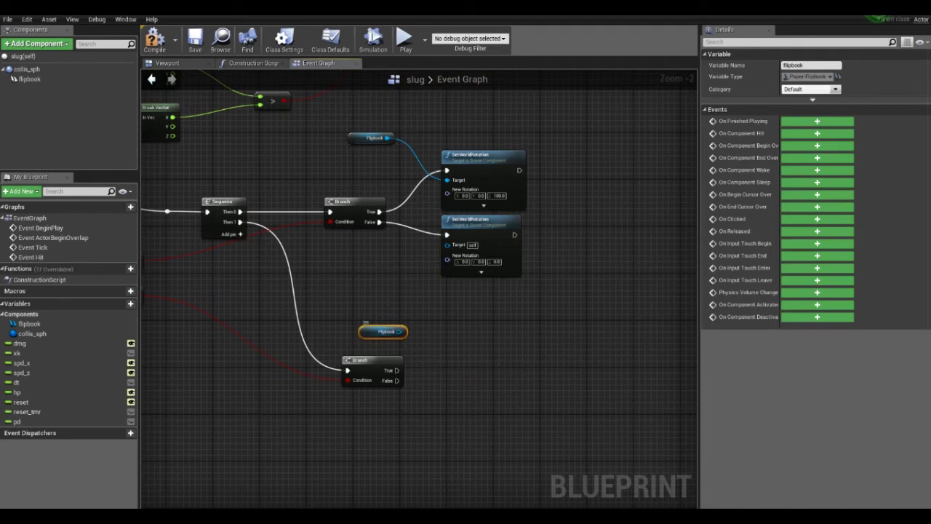
Add Set Flipbook on the flipbook with its New Flipbook promoted to a variable named fb_anim
right_drag(397, 332, 423, 279)
mouse_move(423, 279)
mouse_down()
mouse_move(347, 438)
mouse_move(332, 347)
mouse_up()
right_drag(332, 347, 352, 309)
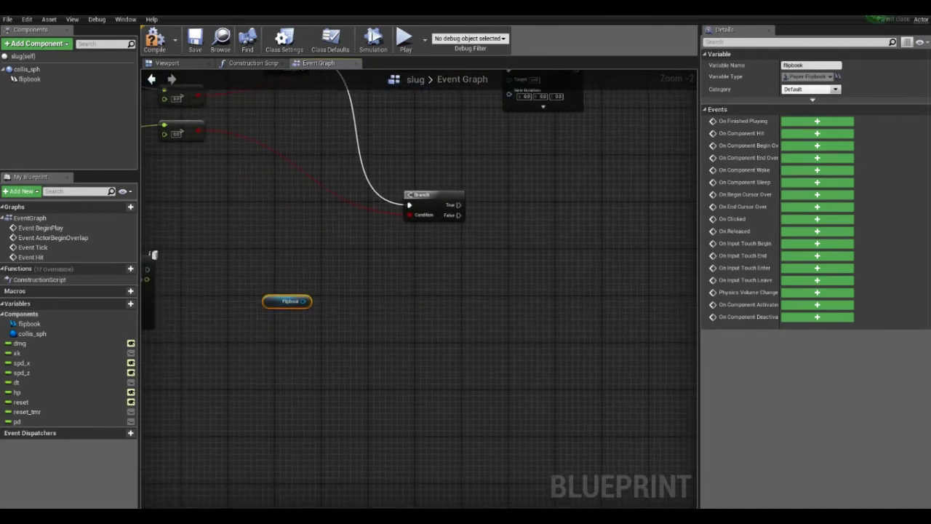
drag(305, 302, 412, 395)
text(set)
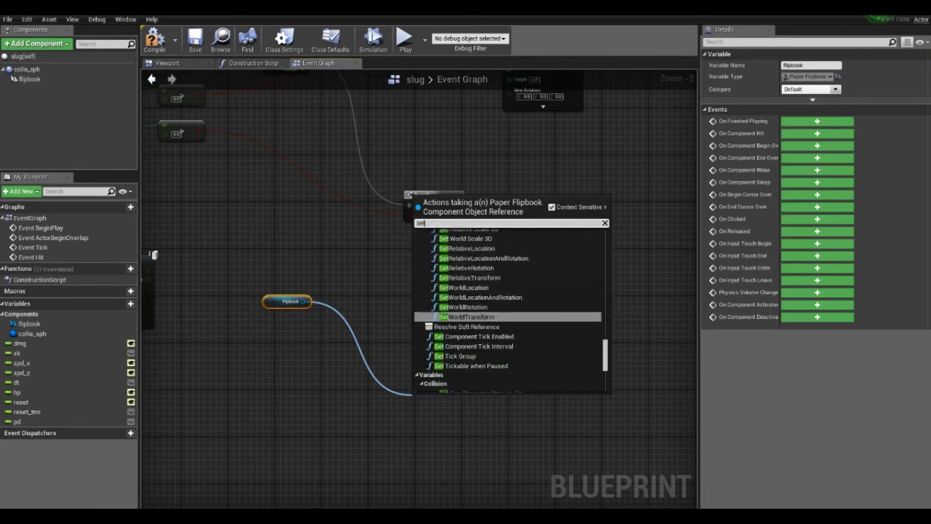
text(f)
key(Return)
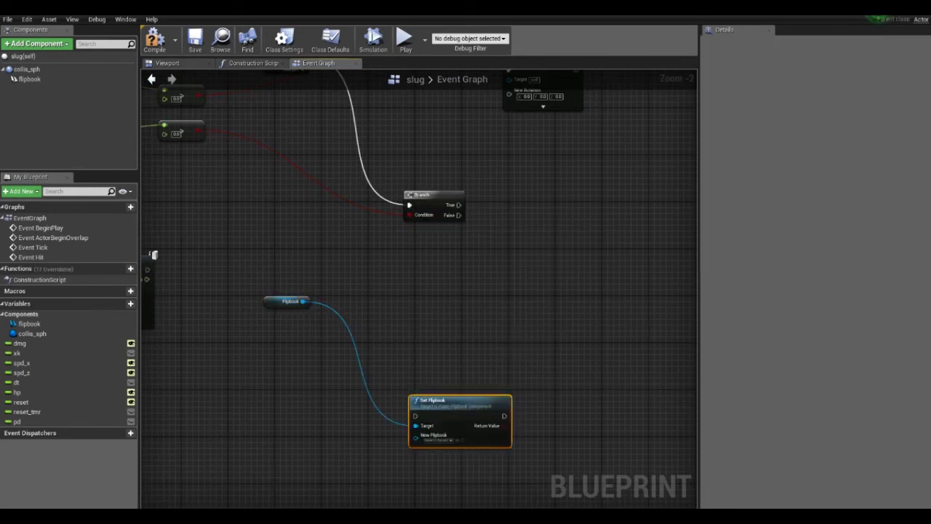
drag(416, 437, 333, 464)
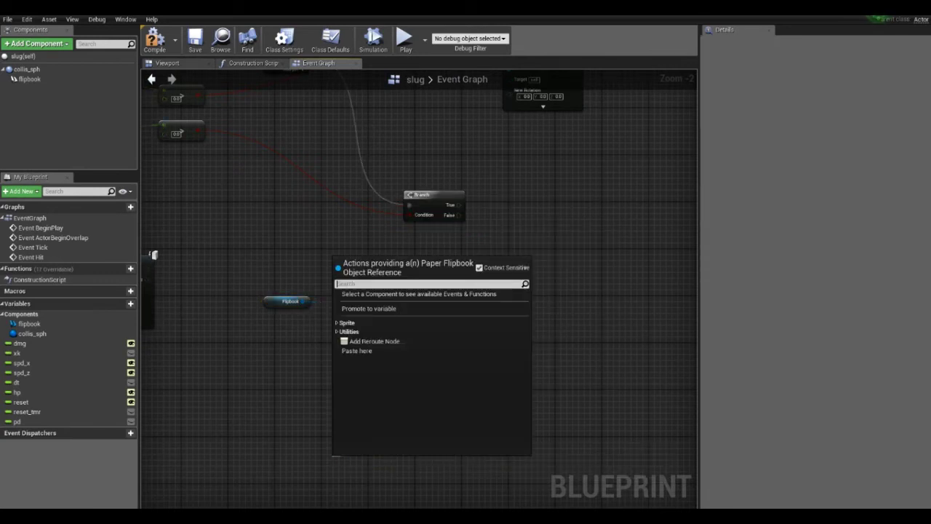
key(Down)
key(Down)
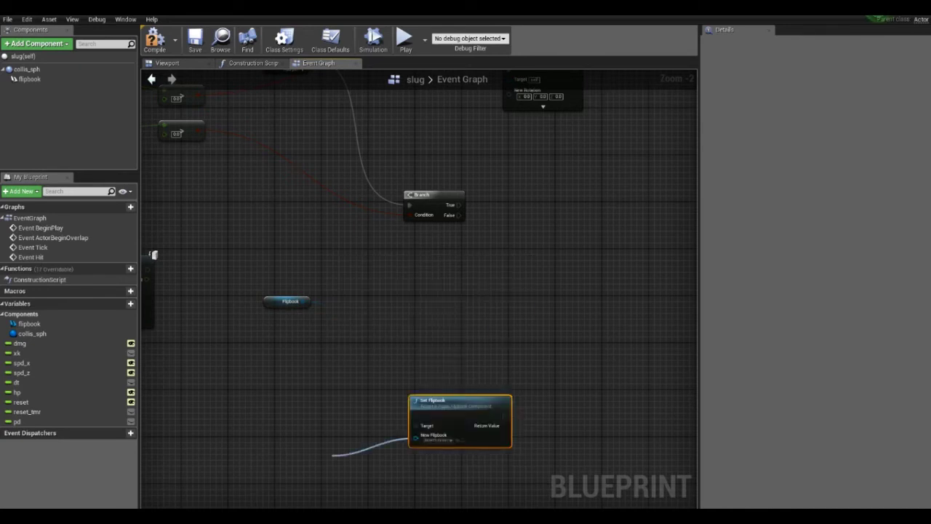
key(Return)
text(fb_anim)
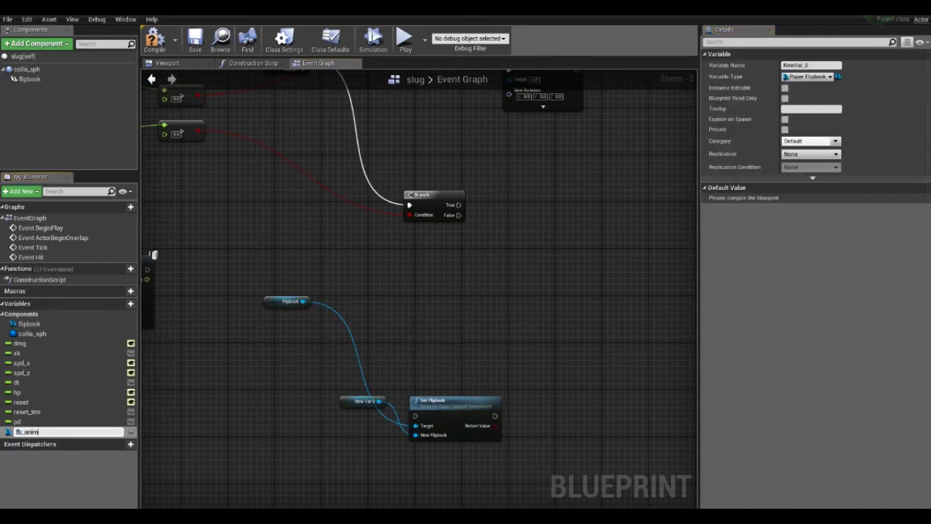
key(Return)
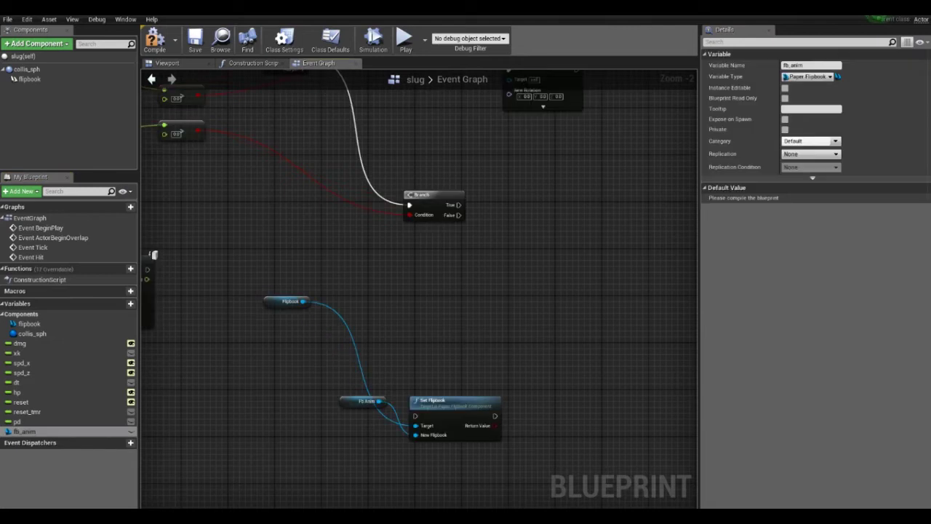
drag(366, 401, 372, 436)
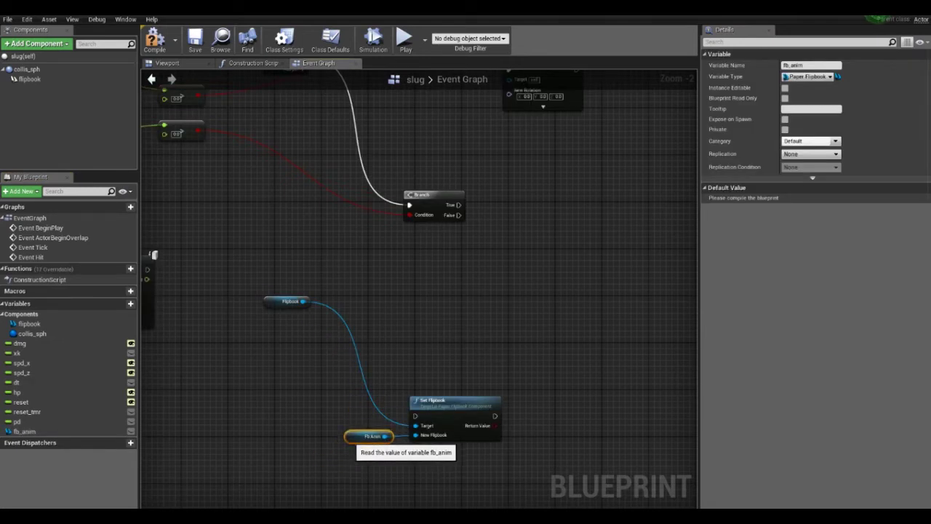
Place a SET fb_anim node and run it from the second Branch's True output
click(26, 431)
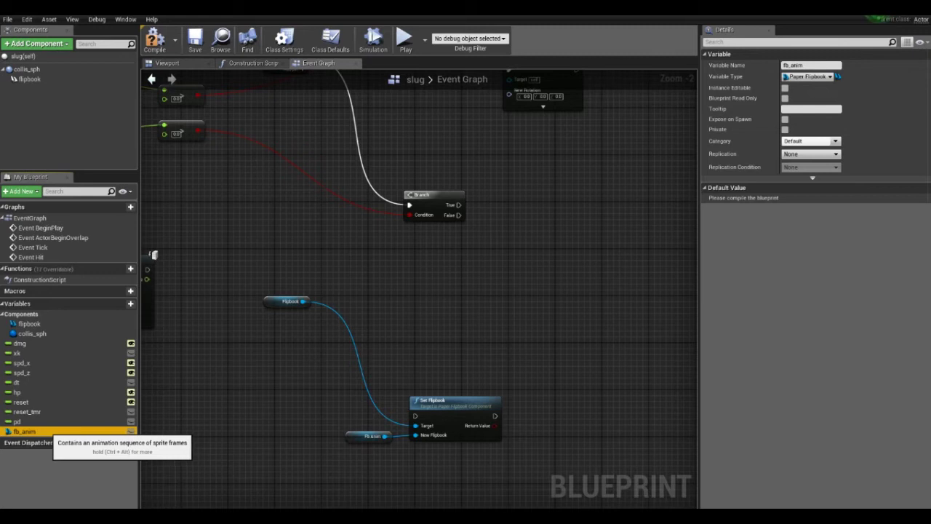
drag(26, 431, 424, 144)
click(447, 165)
right_drag(447, 165, 312, 238)
drag(323, 235, 415, 234)
drag(319, 277, 382, 230)
mouse_move(348, 267)
right_down()
mouse_move(530, 322)
mouse_move(682, 310)
right_up()
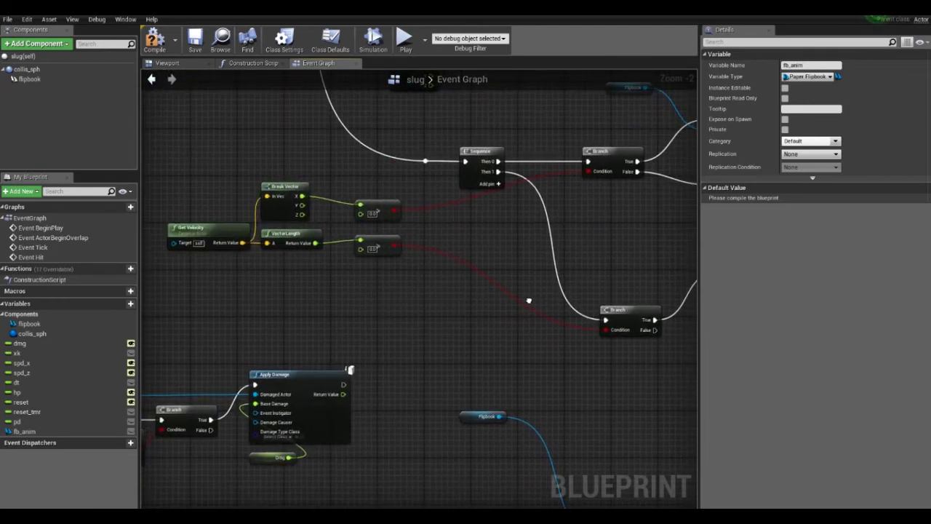
Set the True-path SET fb_anim value to slug01_jump
right_drag(529, 300, 249, 264)
click(466, 252)
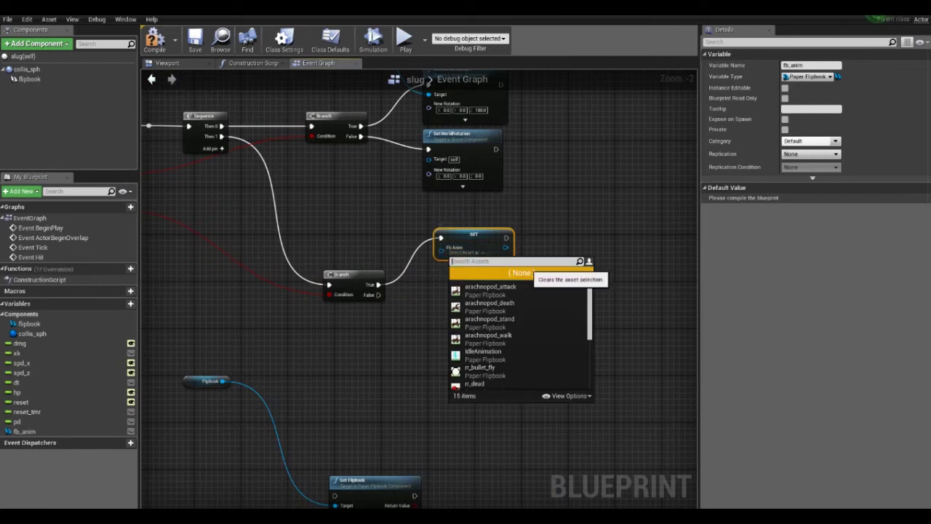
text(slug)
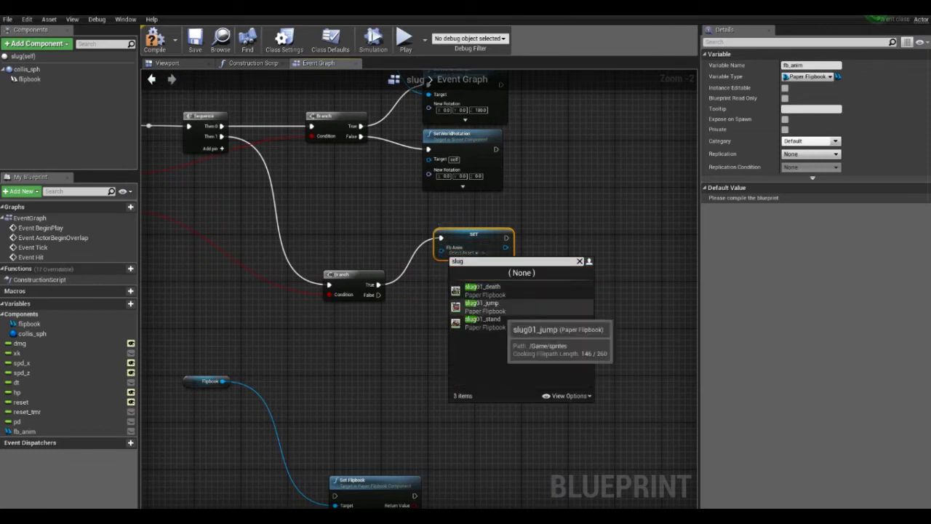
click(484, 304)
scroll(464, 247, up, 2)
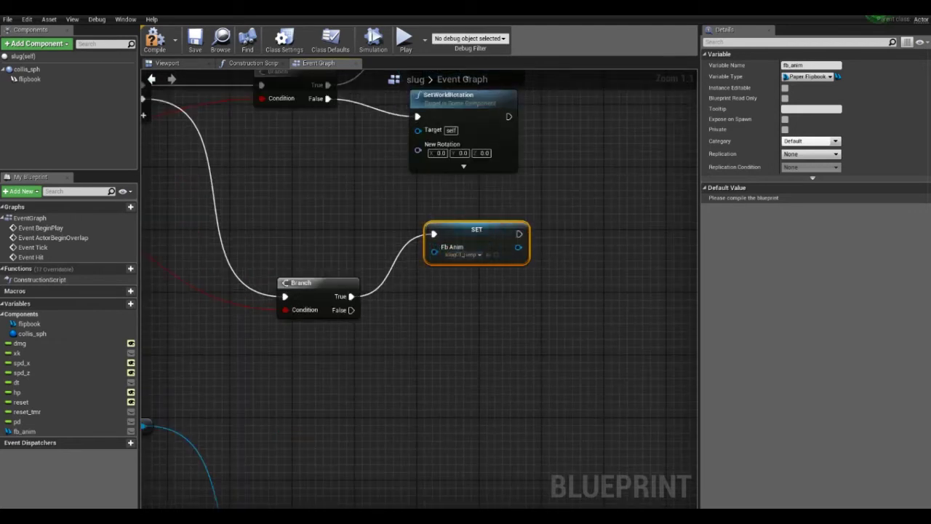
Duplicate the SET fb_anim node onto the Branch's False output with arachnopod_stand
key(ctrl+c)
key(ctrl+v)
drag(582, 353, 473, 314)
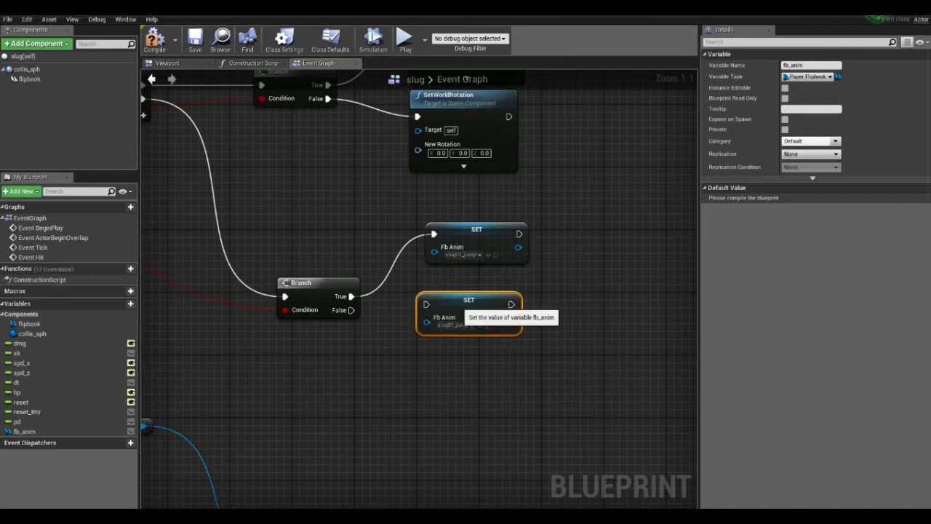
drag(352, 310, 434, 312)
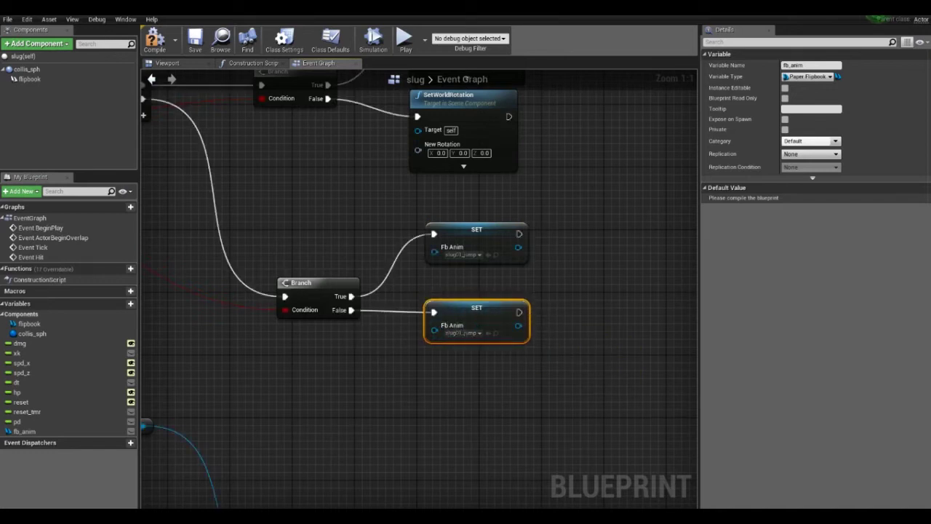
click(470, 333)
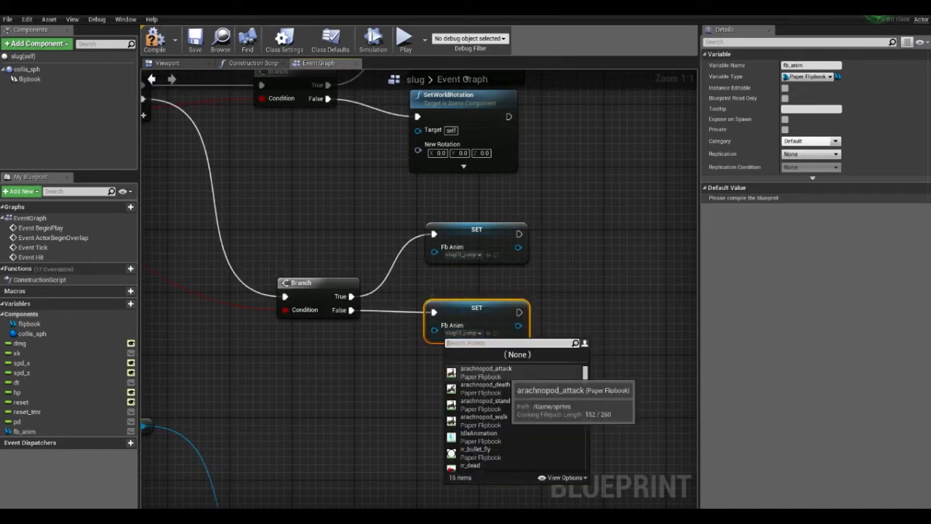
click(485, 401)
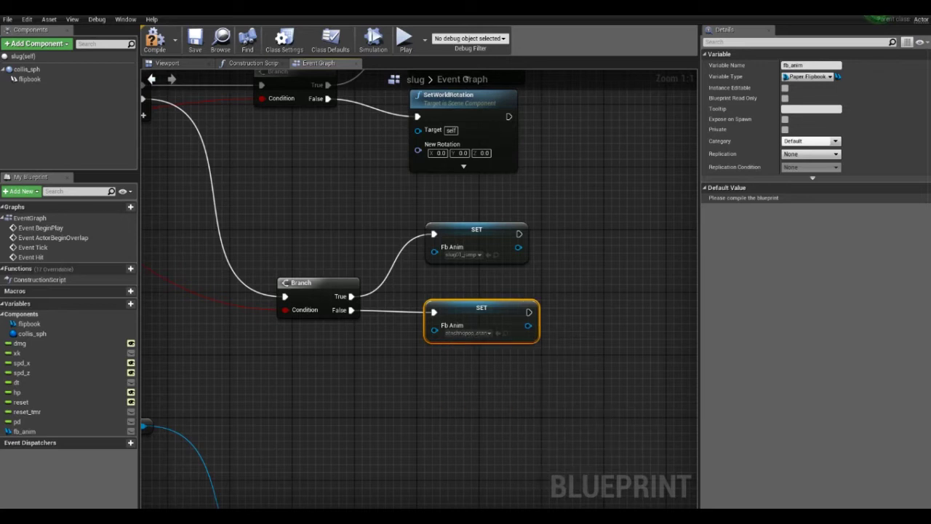
click(372, 349)
scroll(372, 349, down, 6)
scroll(372, 349, up, 2)
scroll(372, 349, up, 1)
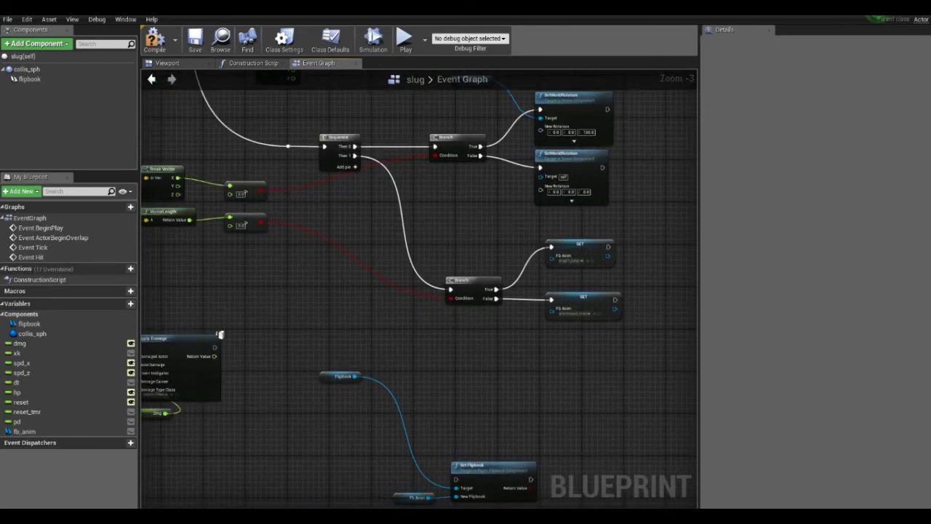
Make room below and add a Branch off a new Sequence output
click(29, 393)
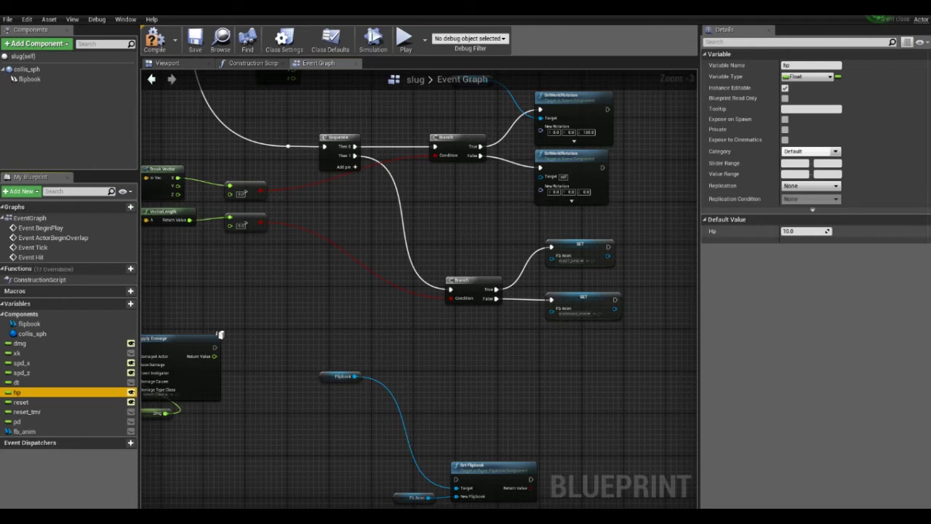
scroll(418, 292, down, 3)
scroll(418, 291, up, 2)
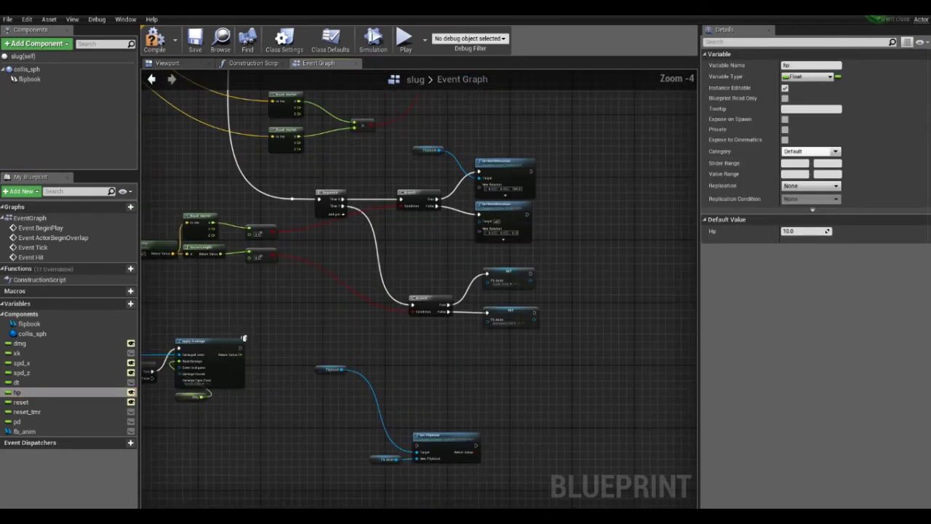
drag(429, 360, 434, 439)
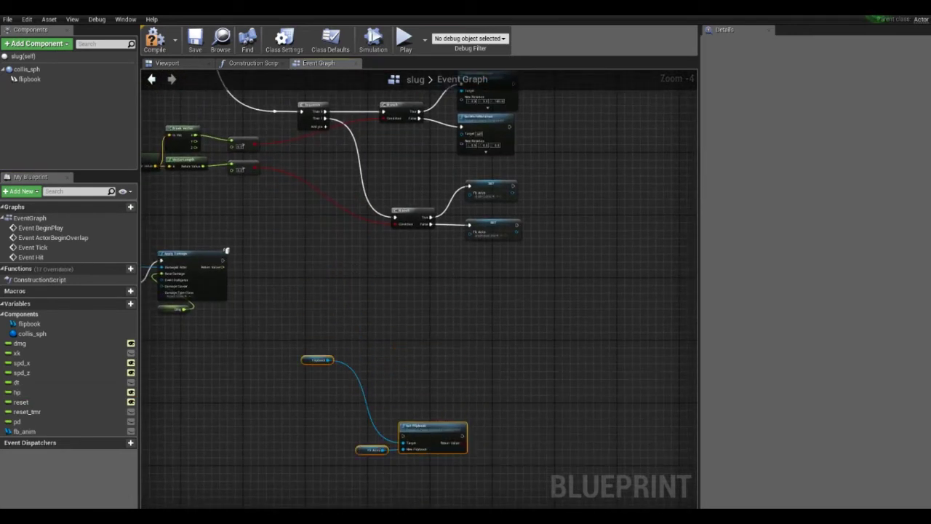
drag(325, 126, 390, 288)
text(bra)
key(Return)
Feed an hp <= 0.0 comparison into the new Branch's Condition
scroll(364, 280, up, 2)
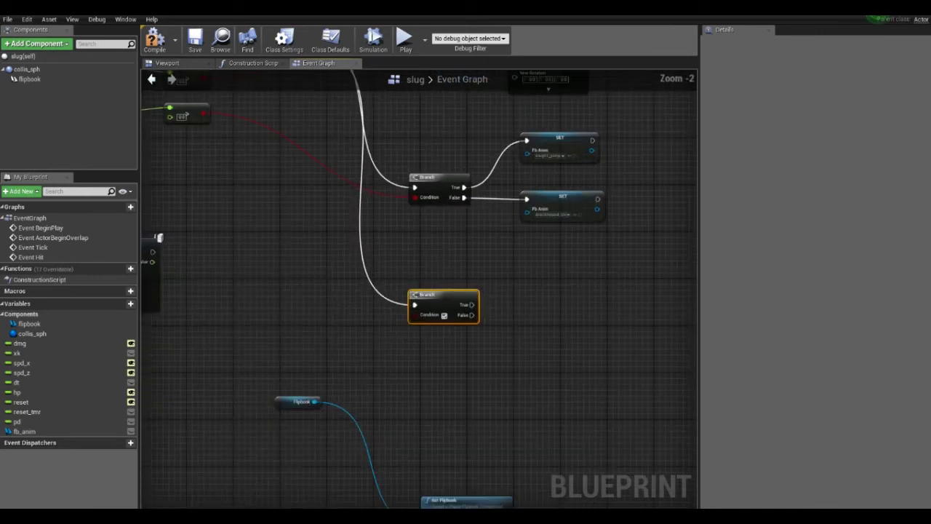
drag(17, 392, 321, 321)
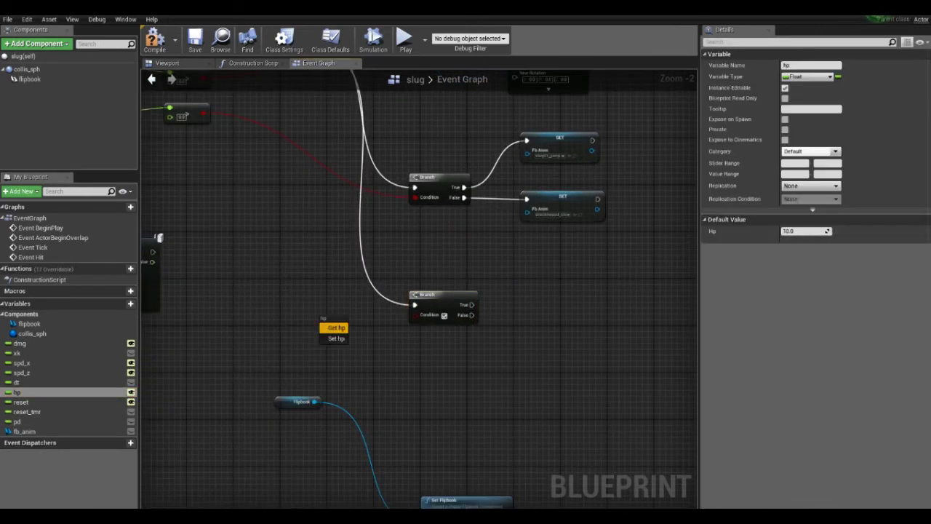
click(336, 327)
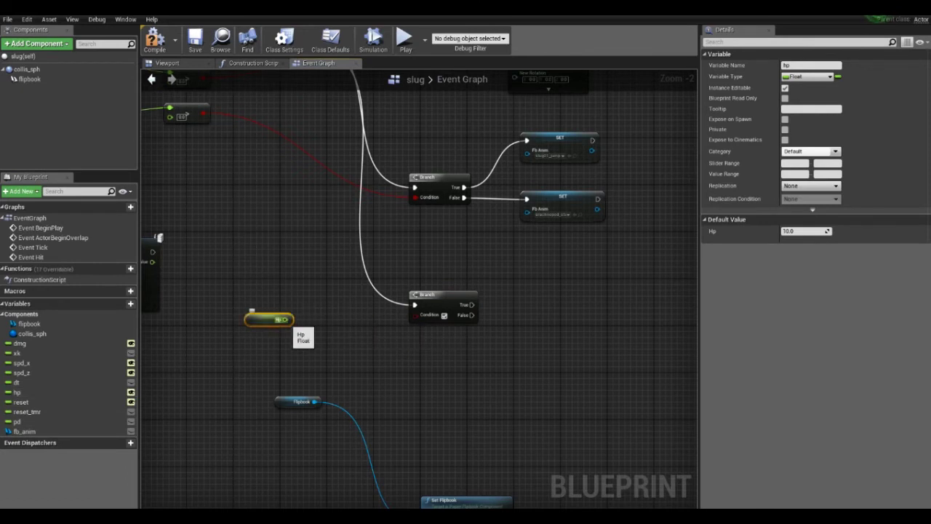
drag(286, 320, 477, 318)
text(<=)
key(Return)
scroll(327, 327, up, 2)
right_drag(477, 318, 366, 338)
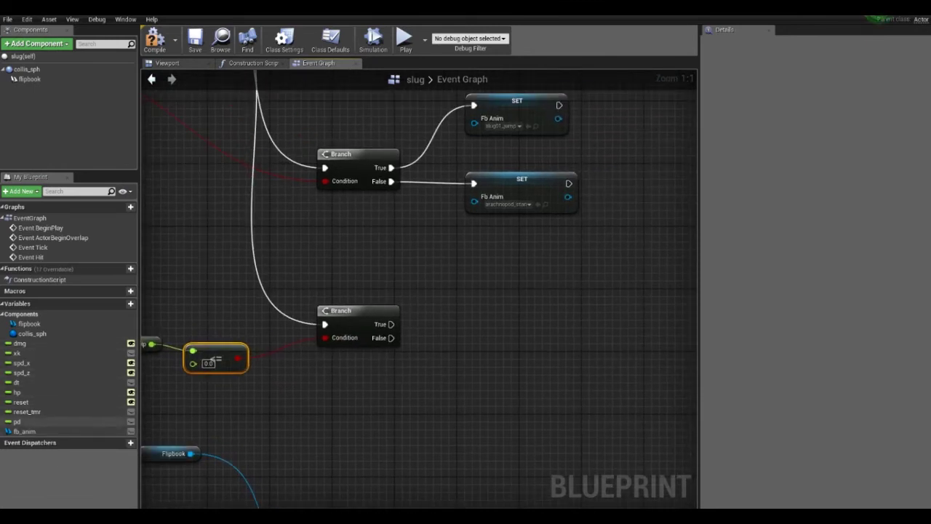
On the Branch's True output, set fb_anim to slug01_death
drag(24, 431, 472, 292)
click(489, 310)
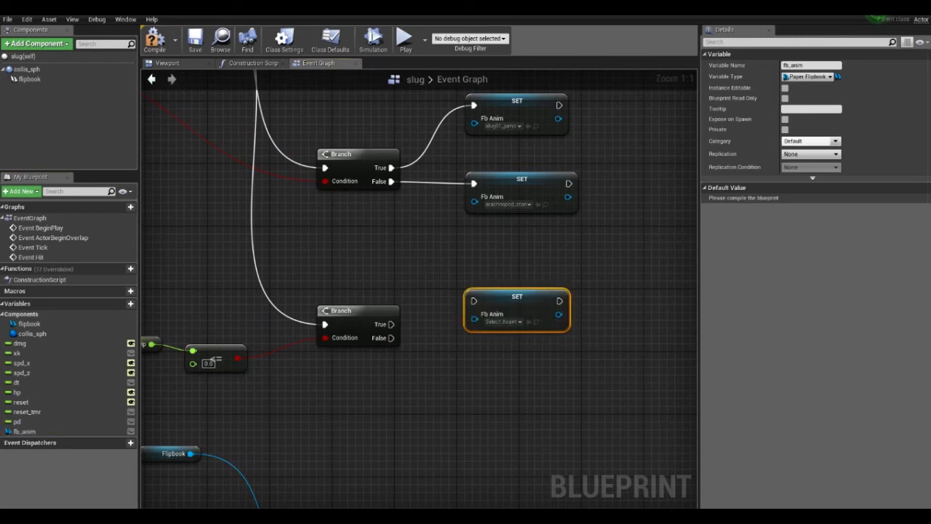
drag(390, 324, 486, 321)
click(506, 321)
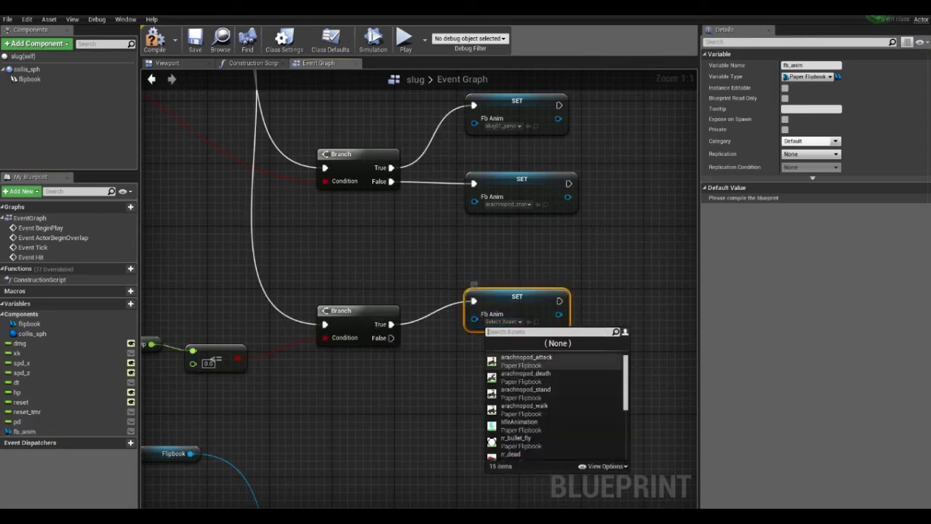
scroll(553, 408, down, 5)
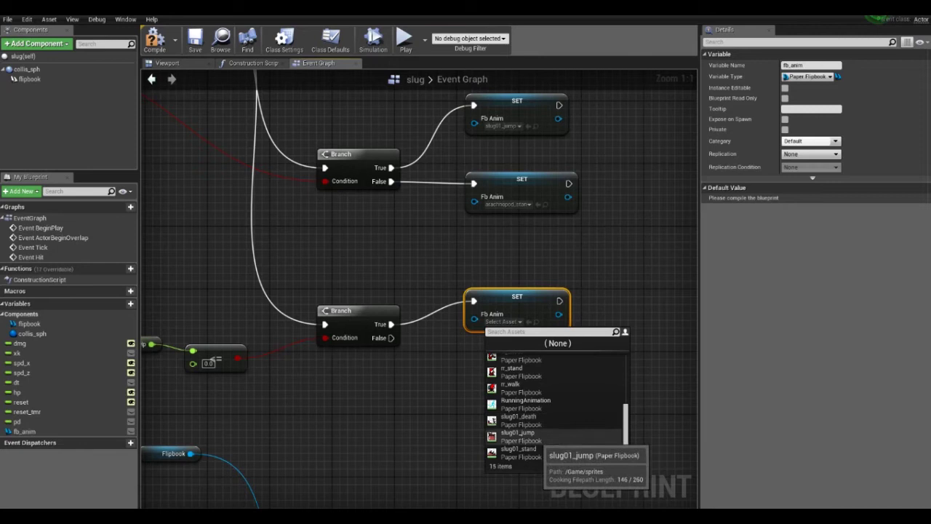
click(528, 419)
drag(517, 298, 517, 322)
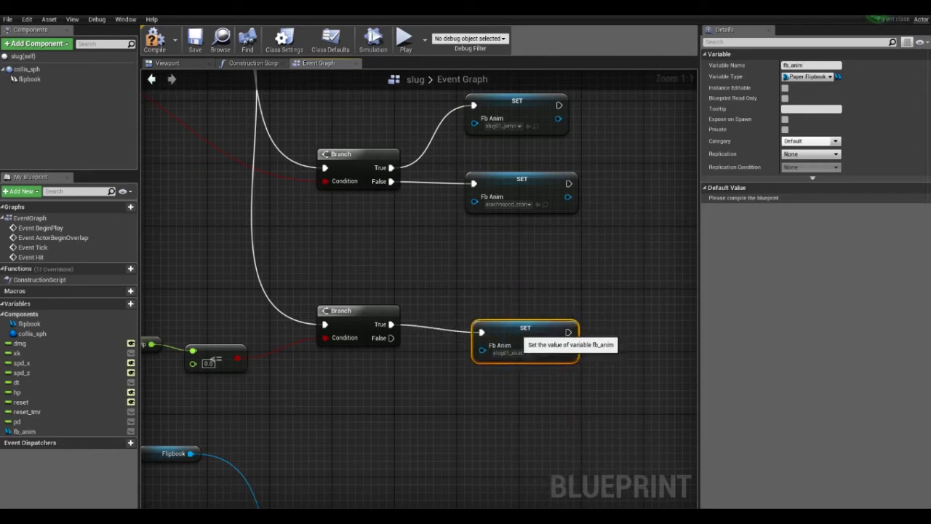
scroll(364, 291, down, 3)
scroll(364, 291, up, 2)
mouse_move(312, 313)
mouse_down()
mouse_move(405, 378)
mouse_move(478, 347)
mouse_up()
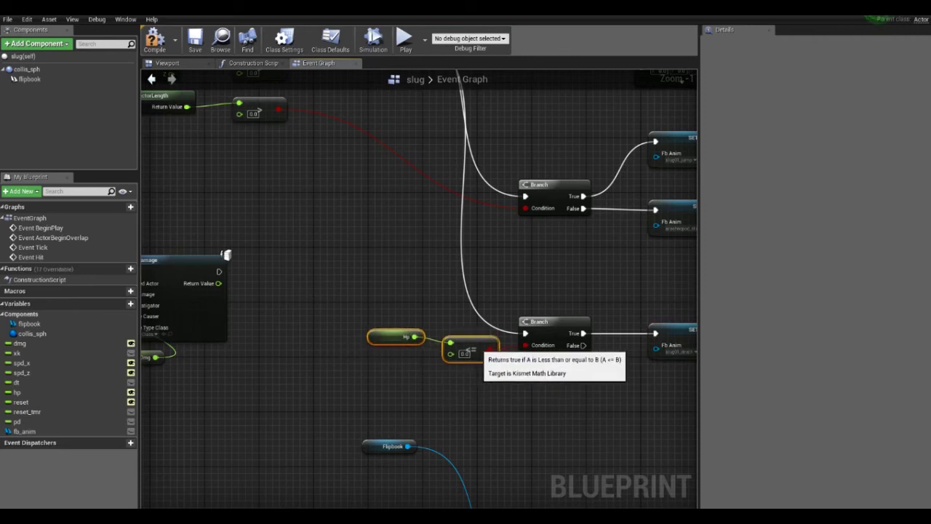
click(415, 344)
scroll(414, 344, down, 3)
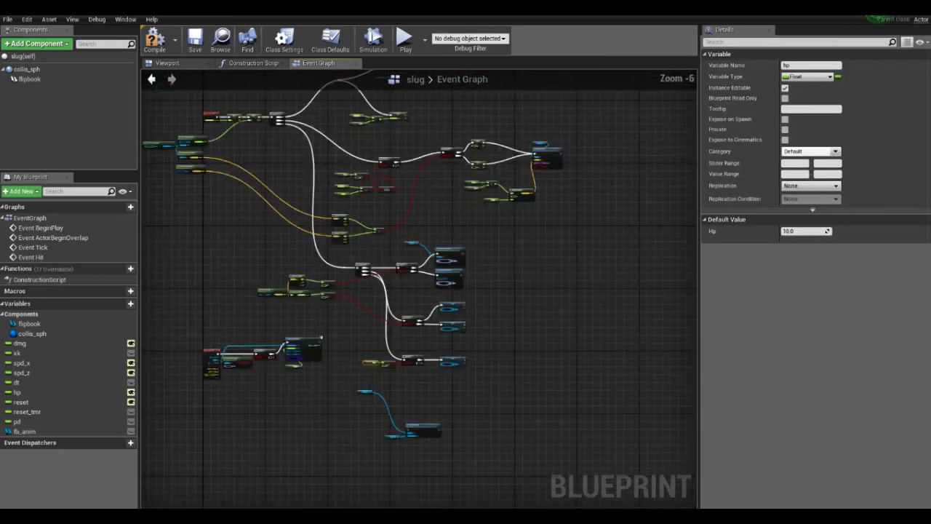
Move the Flipbook getter beside Set Flipbook and drive Set Flipbook from Sequence's Then 3 output
scroll(415, 343, down, 2)
scroll(486, 357, up, 3)
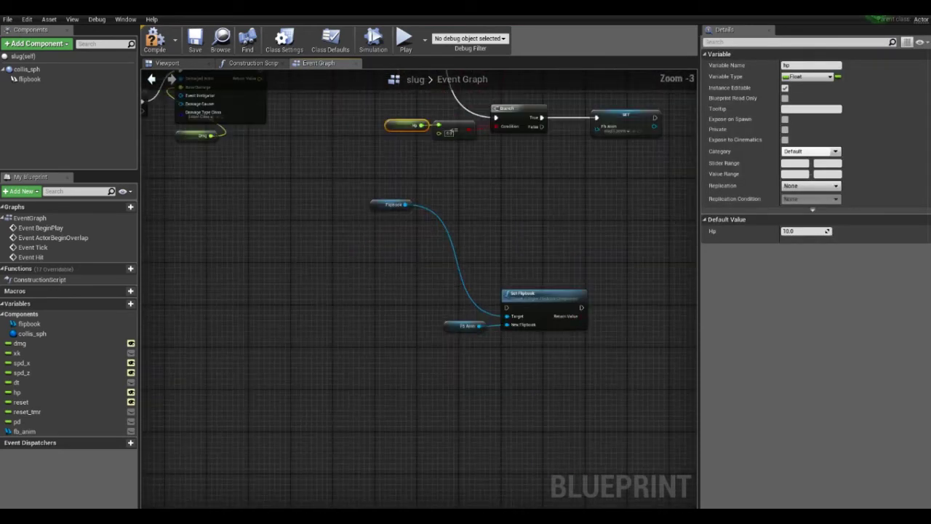
drag(393, 205, 465, 306)
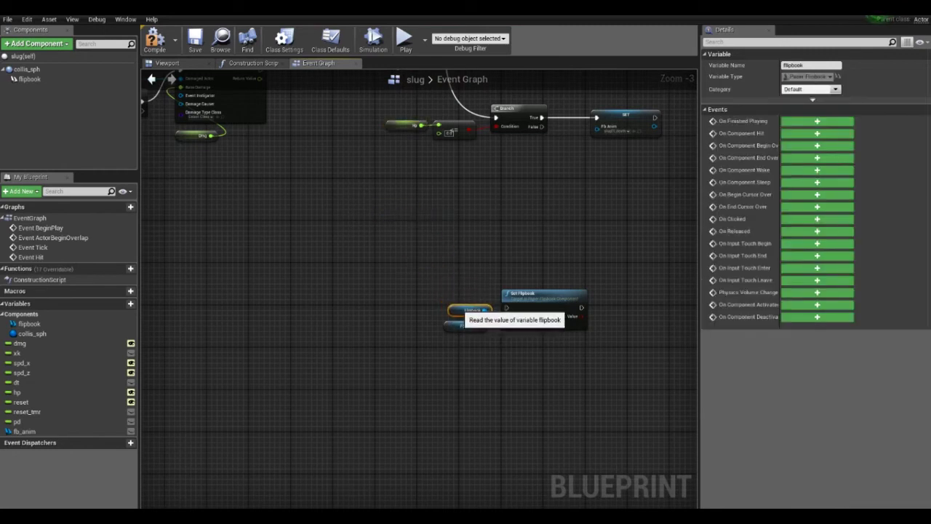
scroll(465, 306, down, 1)
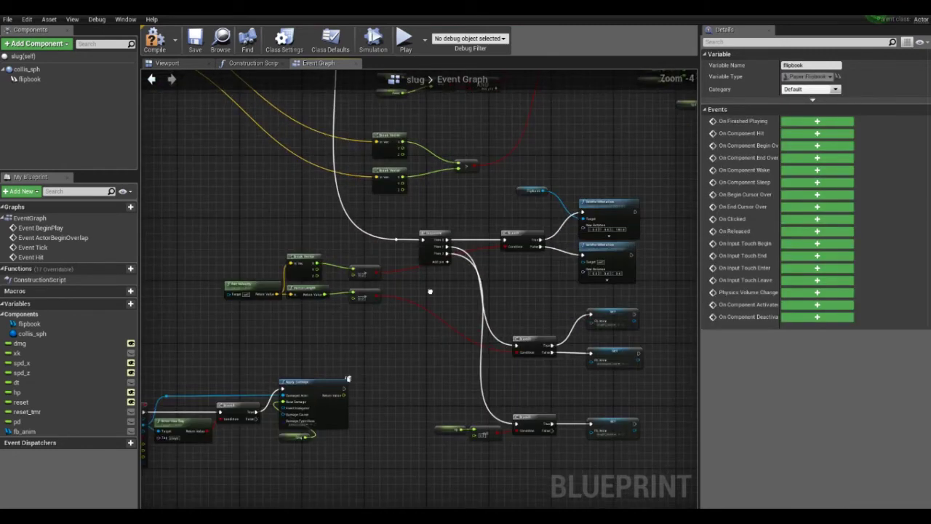
right_drag(464, 306, 429, 485)
mouse_move(382, 176)
mouse_down()
mouse_move(434, 384)
mouse_move(458, 357)
mouse_up()
scroll(476, 466, down, 3)
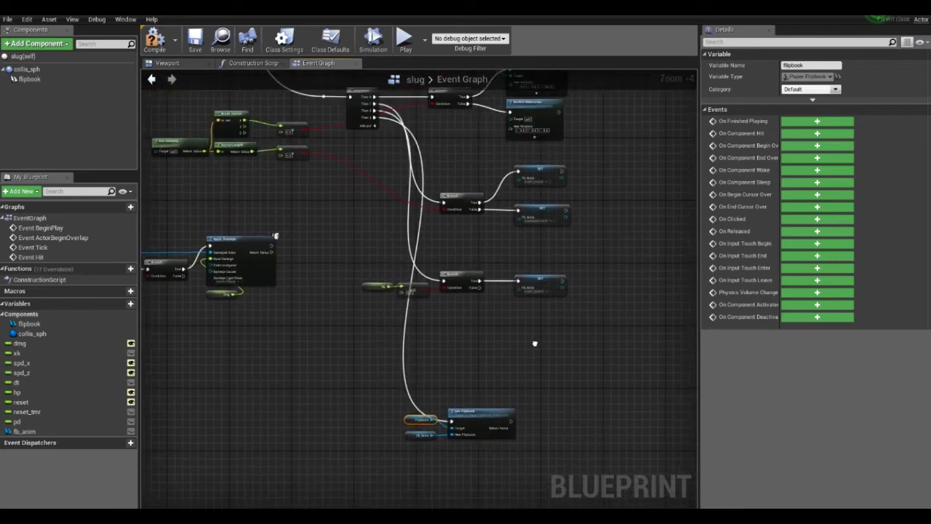
mouse_move(477, 385)
right_down()
mouse_move(472, 463)
mouse_move(456, 324)
right_up()
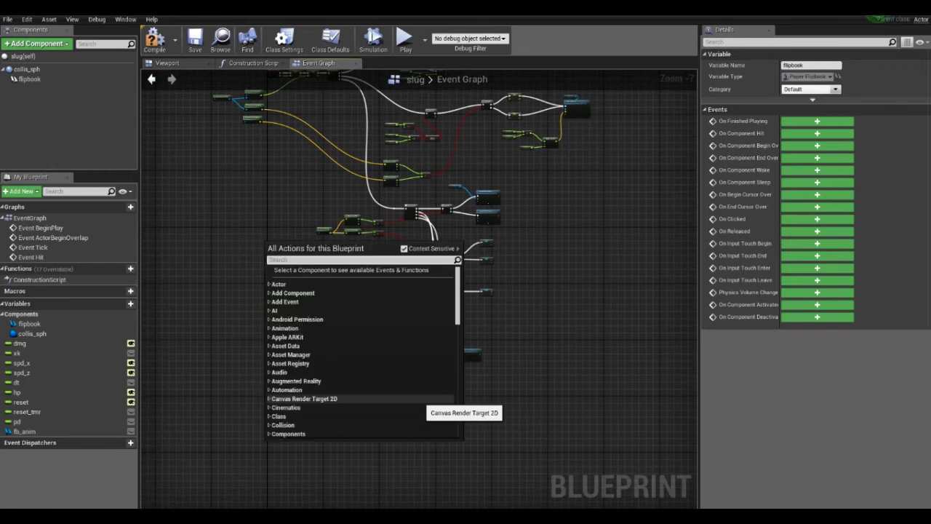
Add Event AnyDamage followed by a SET hp node, plus an hp getter
text(eventany)
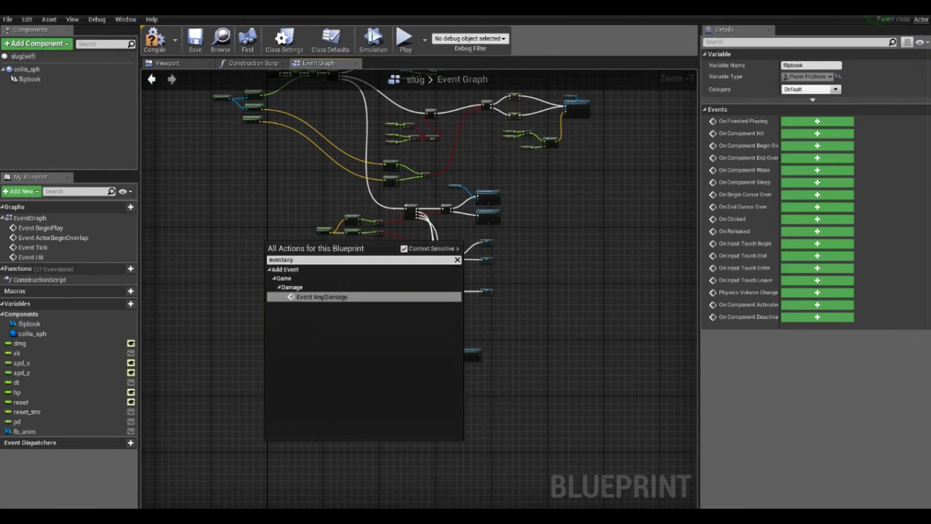
key(Return)
scroll(277, 495, up, 4)
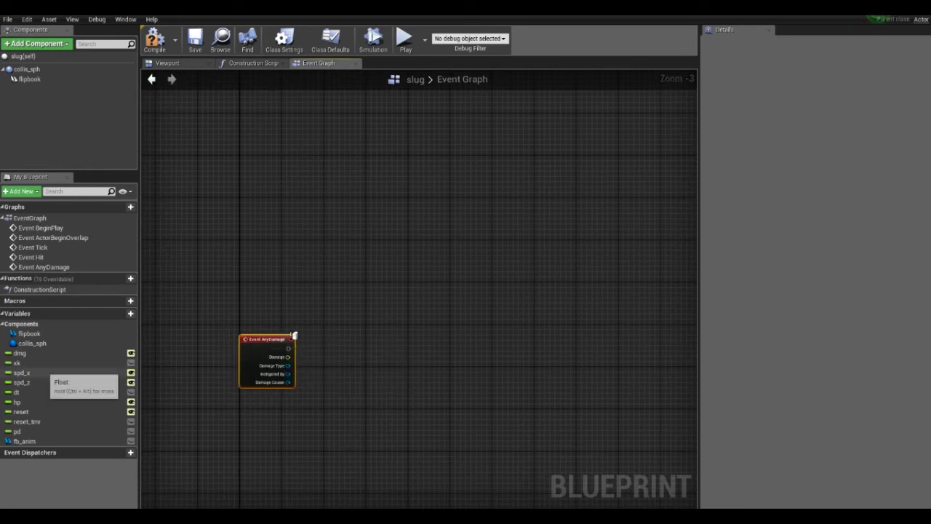
drag(16, 402, 373, 317)
click(386, 336)
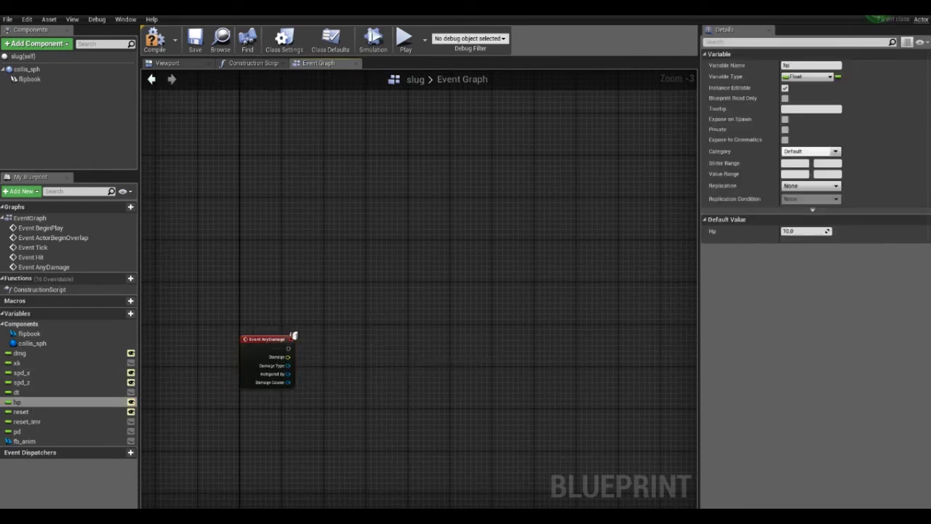
drag(16, 402, 305, 274)
click(318, 281)
drag(392, 327, 405, 353)
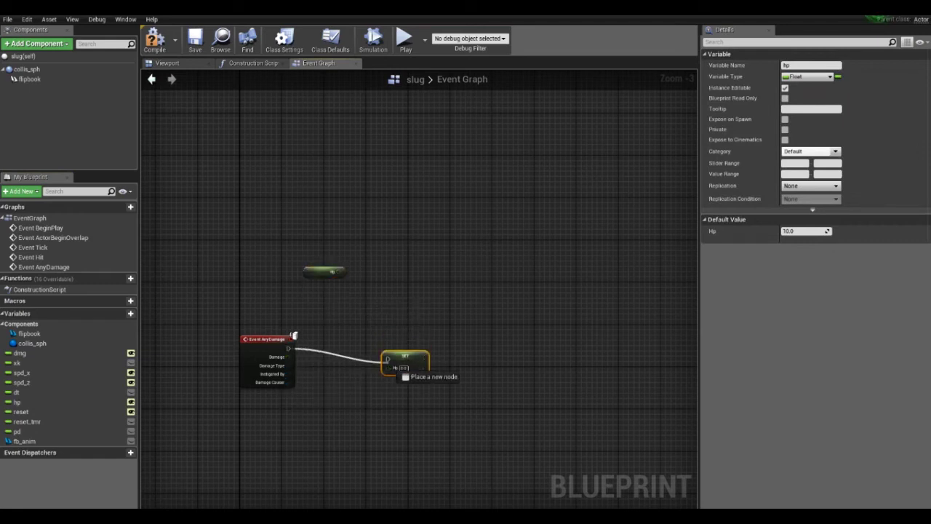
scroll(322, 358, up, 2)
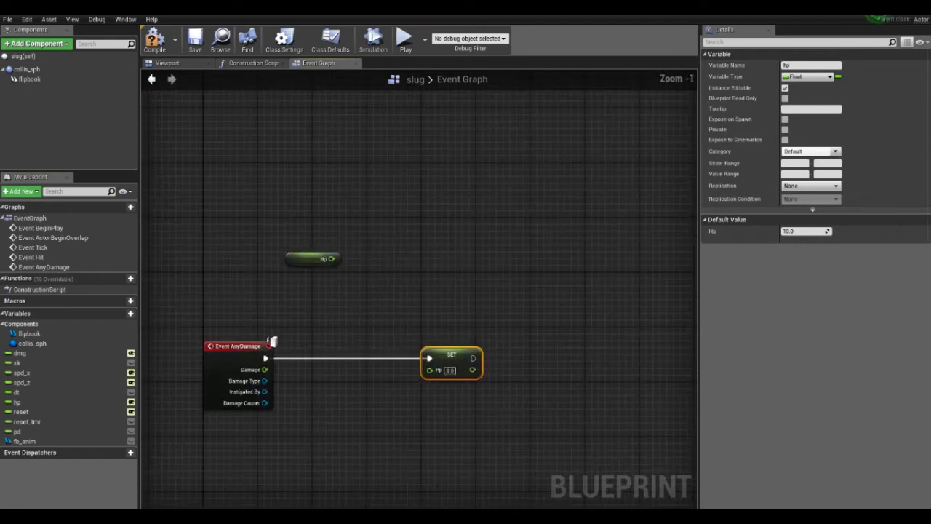
Subtract Damage from Hp with a float - float node and store the result in SET Hp
drag(331, 258, 370, 275)
text(-)
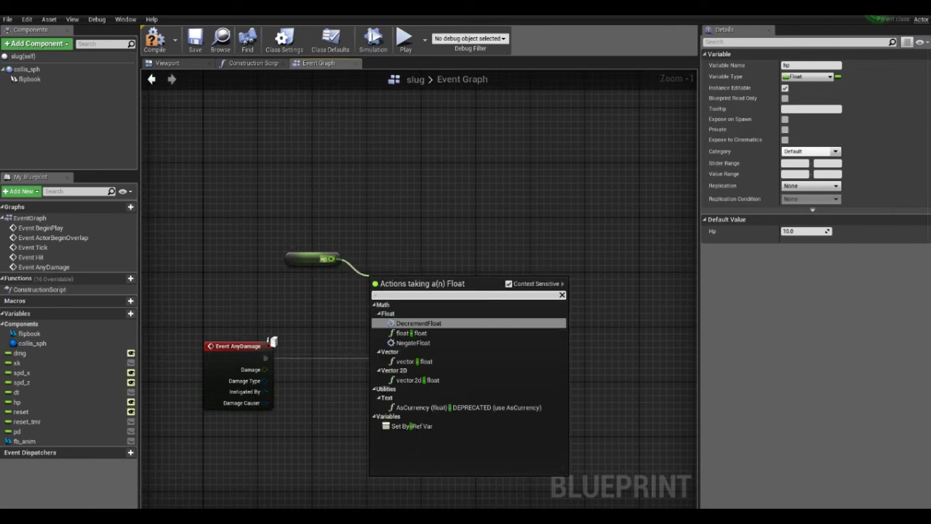
key(Return)
mouse_move(282, 382)
mouse_down()
mouse_move(374, 295)
mouse_move(429, 369)
mouse_up()
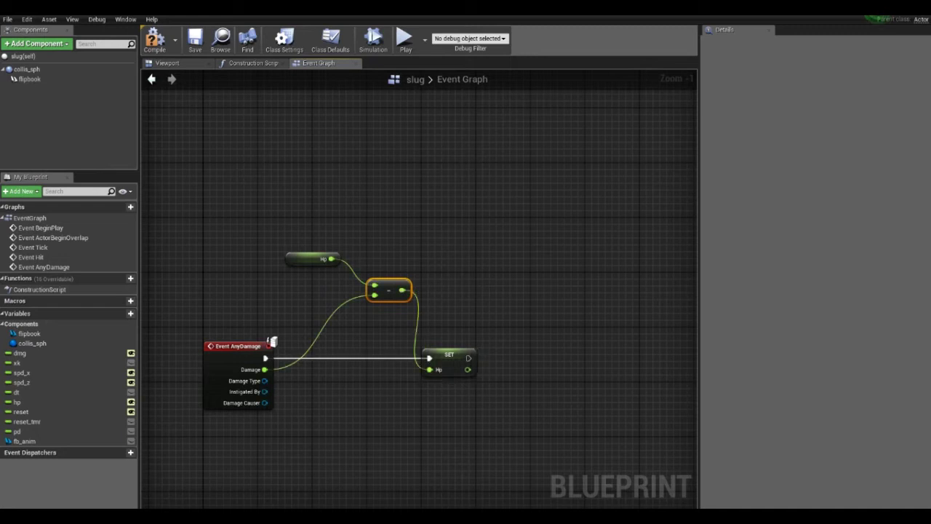
drag(313, 259, 299, 307)
right_drag(299, 307, 219, 312)
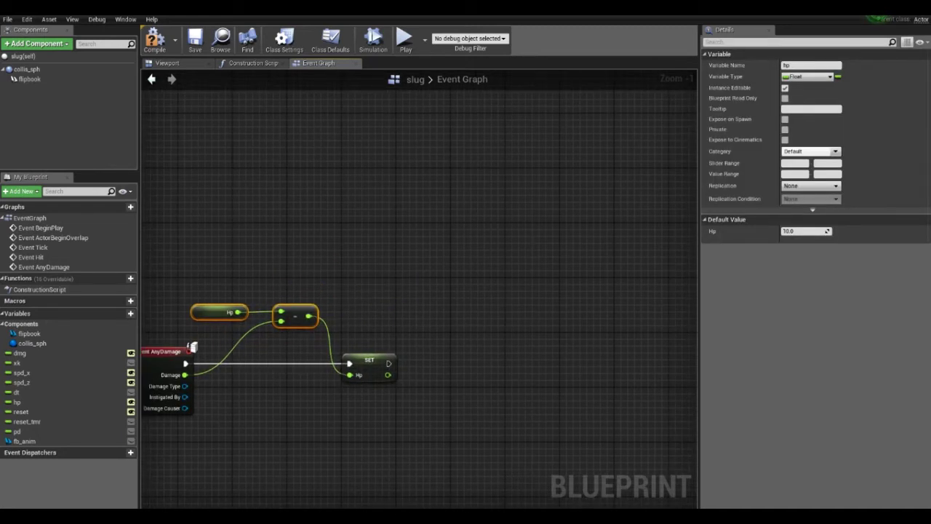
Add a Branch node after the SET Hp node
drag(388, 363, 446, 367)
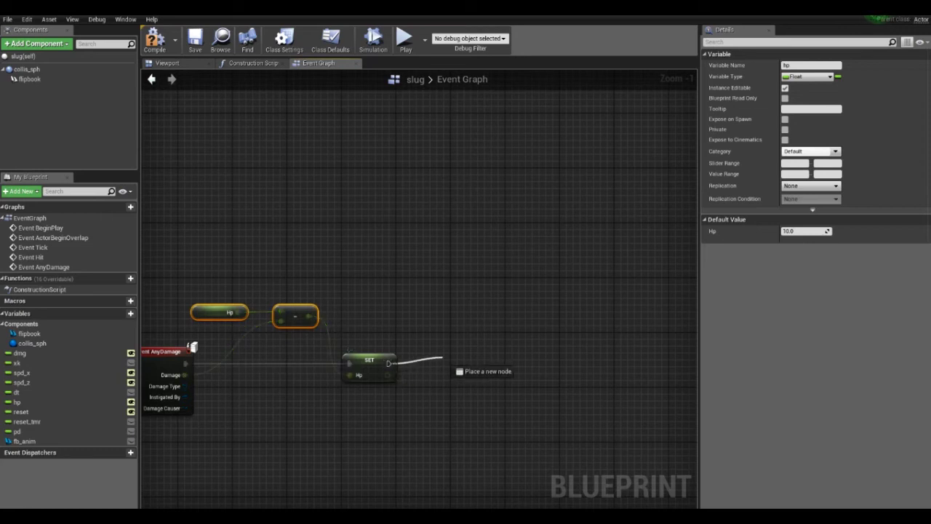
text(bra)
key(Return)
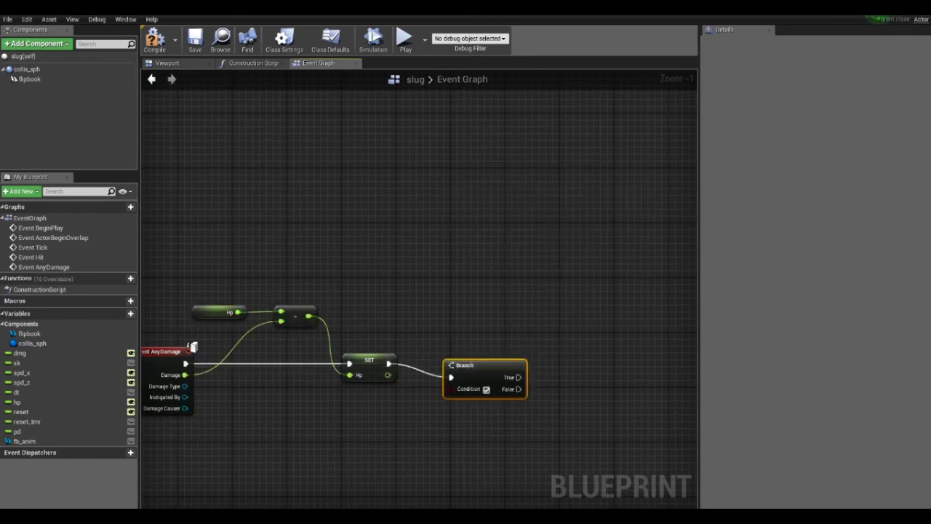
Compare the updated Hp with 0.0 and wire the result into the Branch Condition
drag(492, 378, 498, 364)
drag(388, 374, 399, 408)
text(>=)
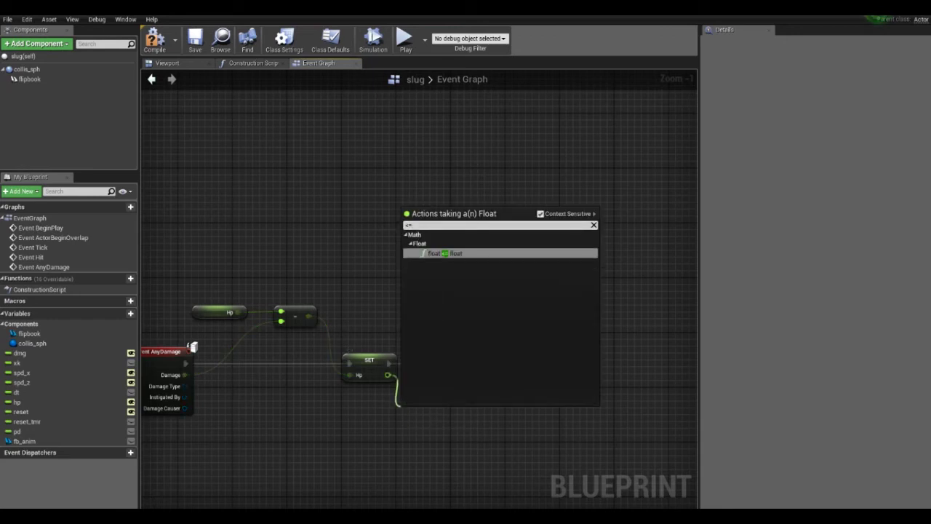
key(Return)
drag(449, 421, 458, 376)
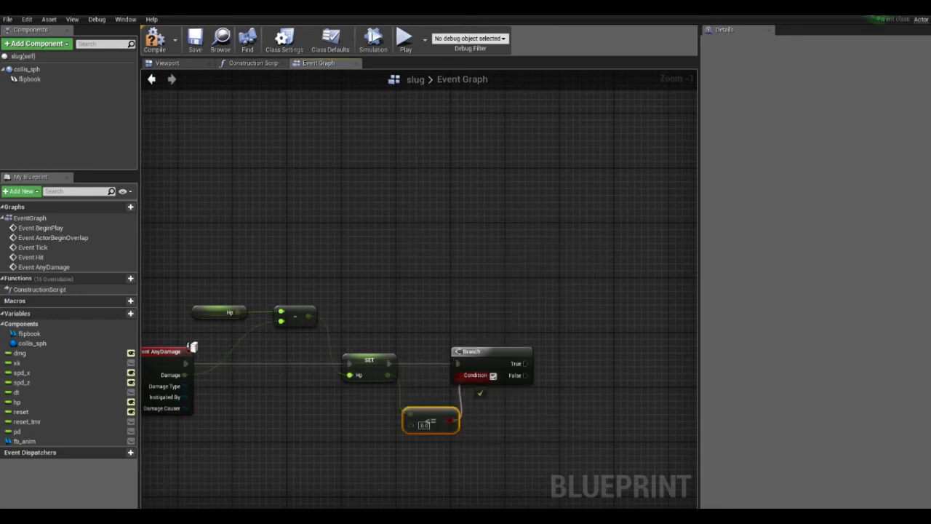
right_drag(521, 375, 457, 380)
On True, add a 0.6-second Delay followed by DestroyActor
drag(447, 369, 502, 354)
text(dela)
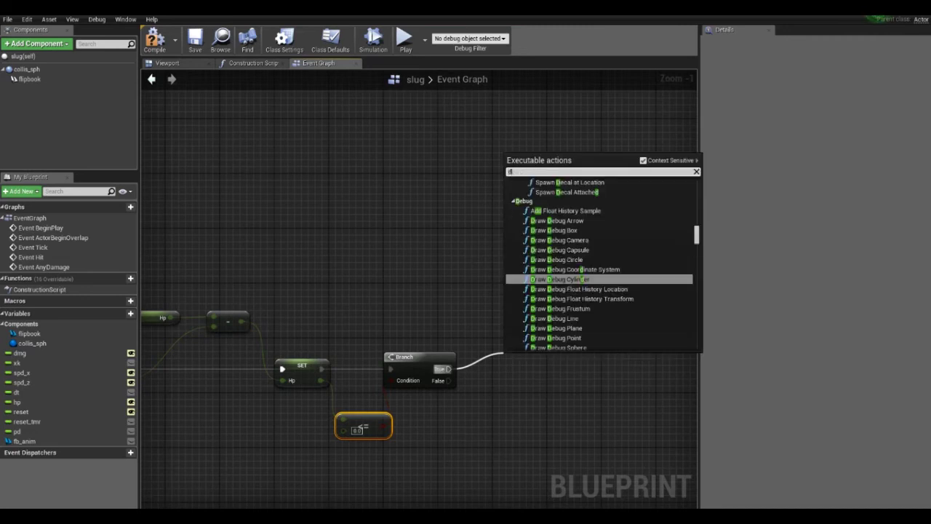
key(Return)
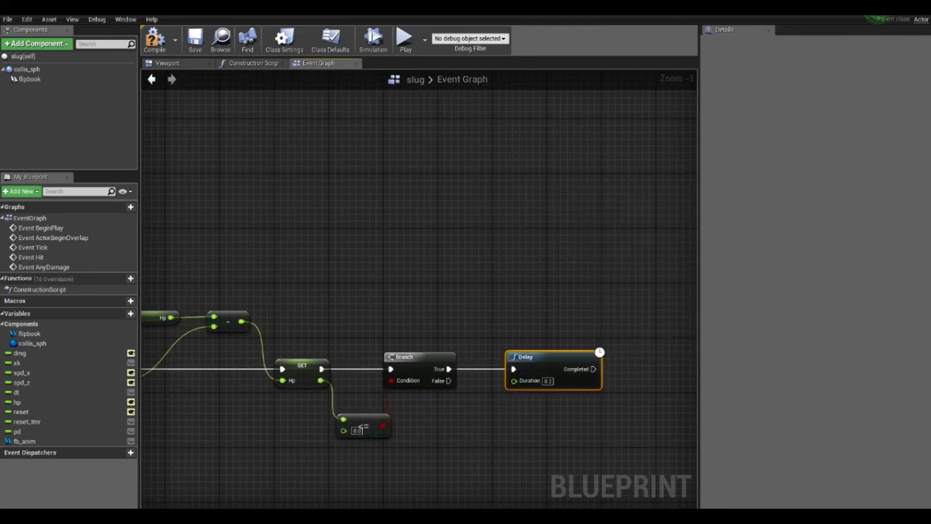
drag(539, 357, 532, 330)
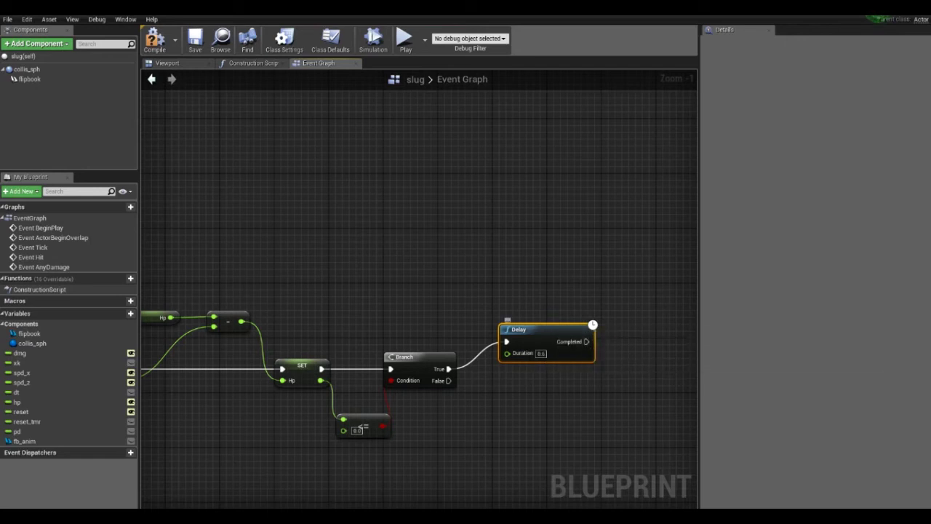
right_drag(586, 341, 490, 341)
drag(490, 341, 559, 345)
text(dest)
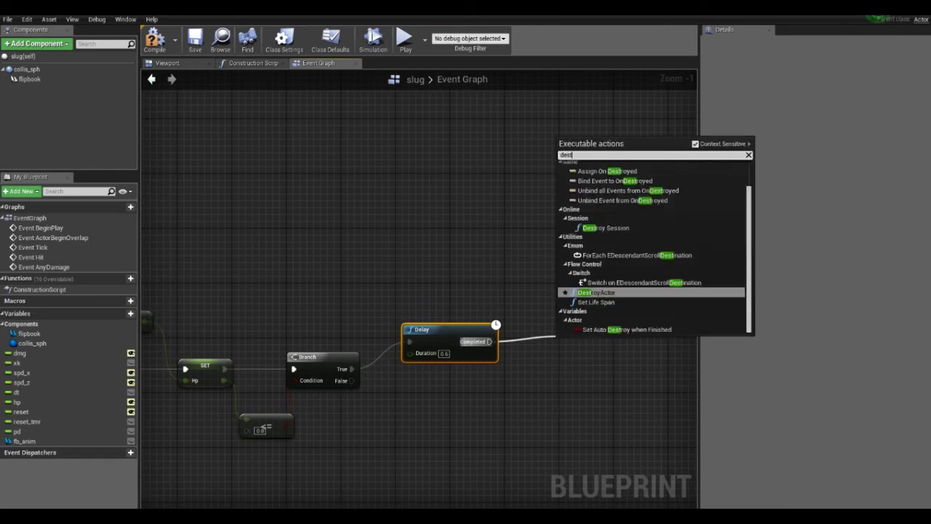
text(r)
key(Return)
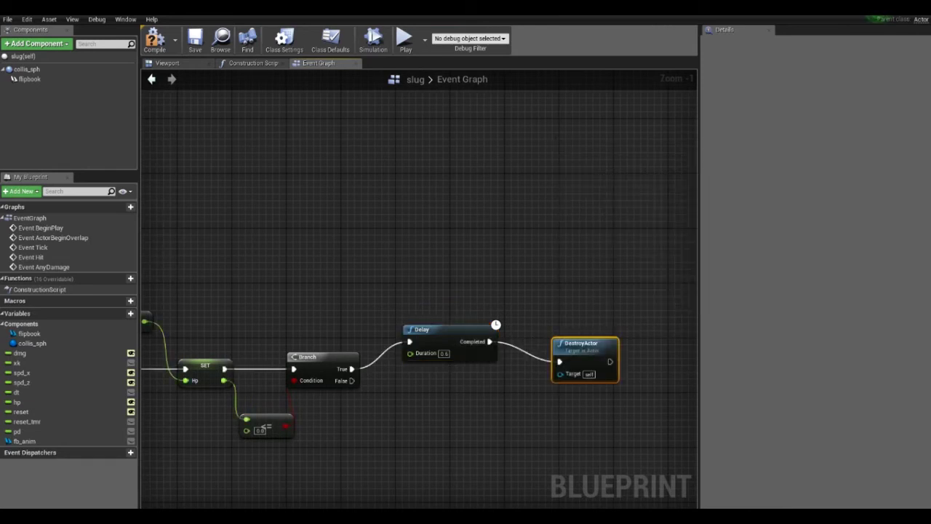
Move the Event Hit node group lower, then select collis_sph to show its properties
right_drag(411, 256, 494, 329)
scroll(493, 329, down, 5)
scroll(476, 322, up, 2)
scroll(436, 370, up, 1)
mouse_move(436, 370)
right_down()
mouse_move(308, 251)
mouse_move(327, 99)
right_up()
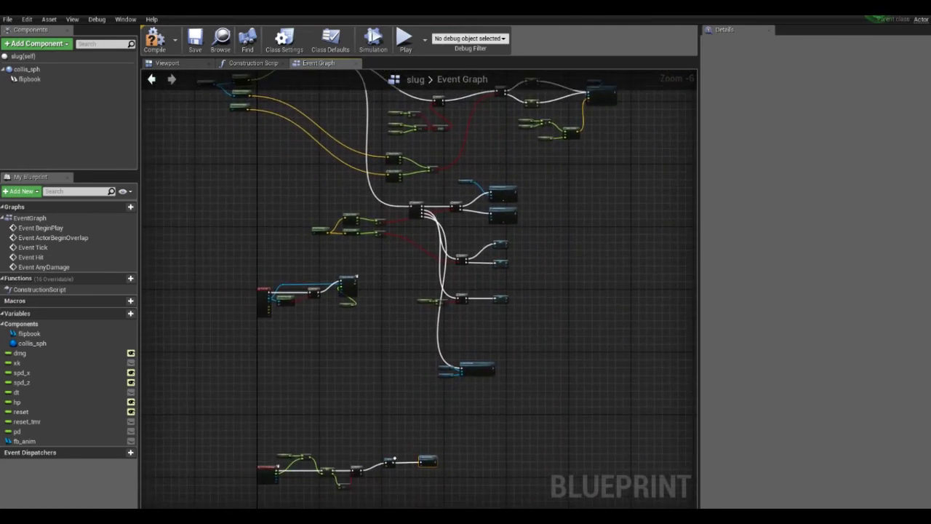
drag(263, 302, 263, 379)
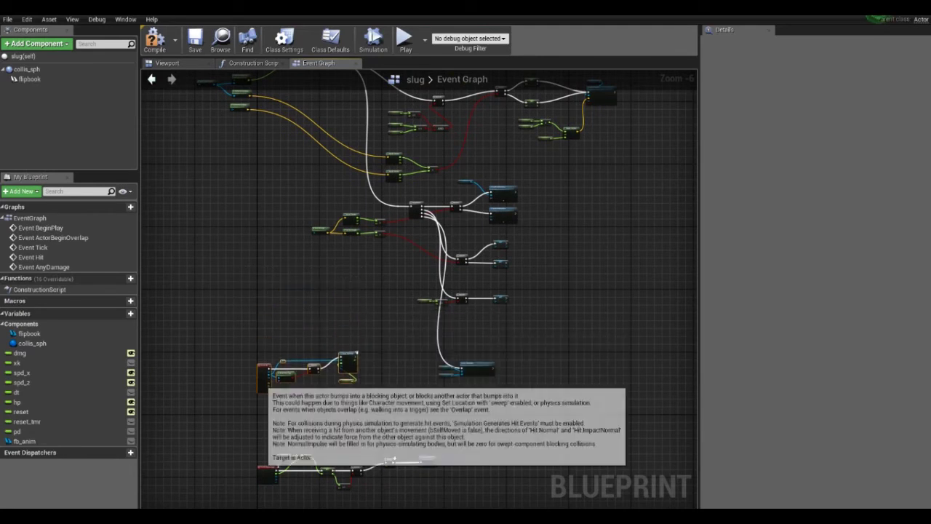
scroll(263, 379, up, 5)
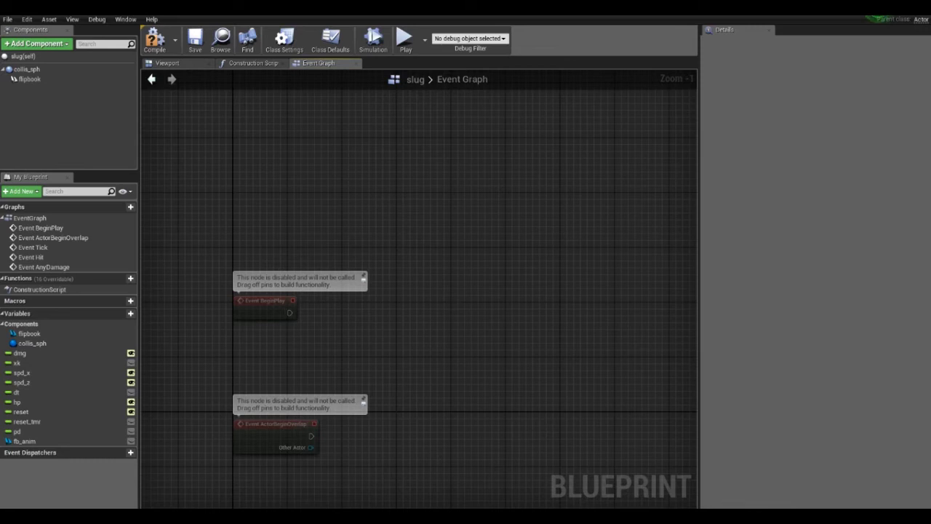
right_drag(291, 310, 244, 87)
scroll(350, 295, down, 4)
right_drag(466, 386, 431, 346)
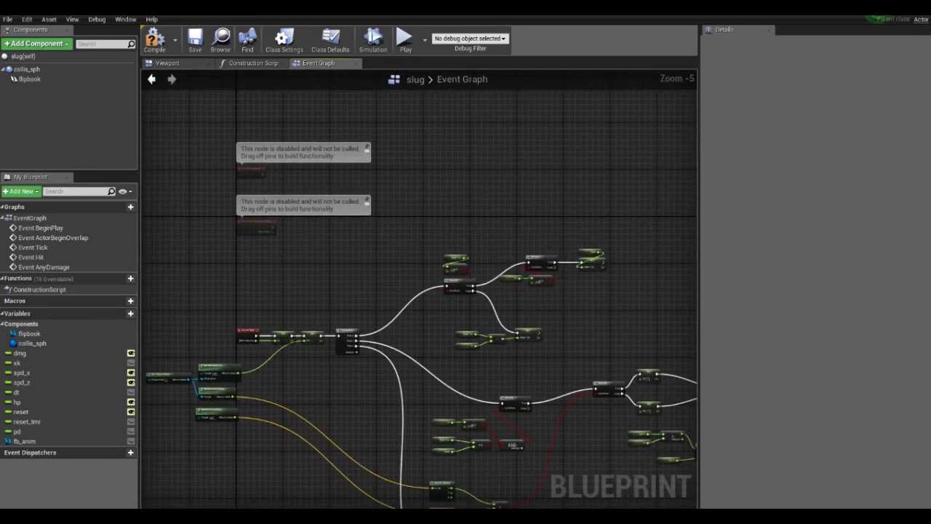
click(27, 69)
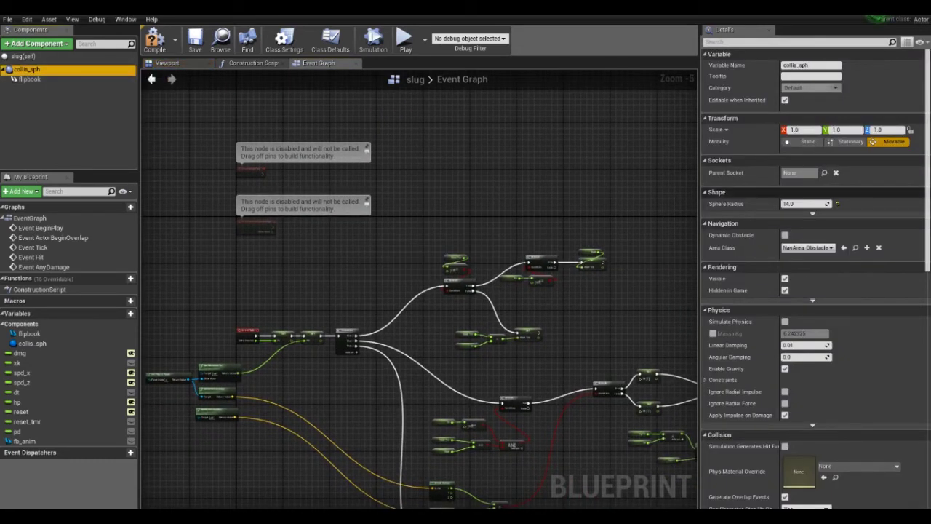
Turn on Simulation Generates Hit Events for collis_sph
scroll(815, 276, down, 3)
scroll(815, 276, down, 2)
scroll(815, 277, down, 2)
scroll(815, 277, down, 2)
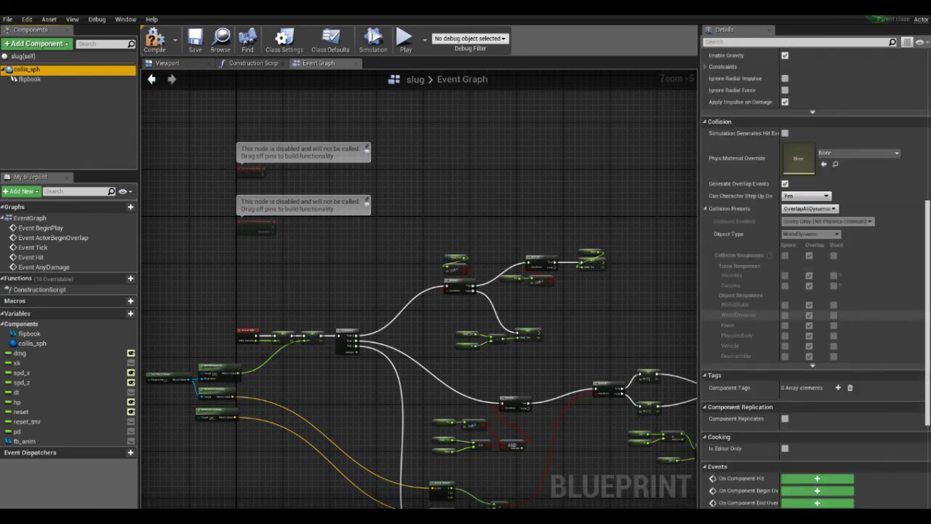
scroll(815, 276, down, 2)
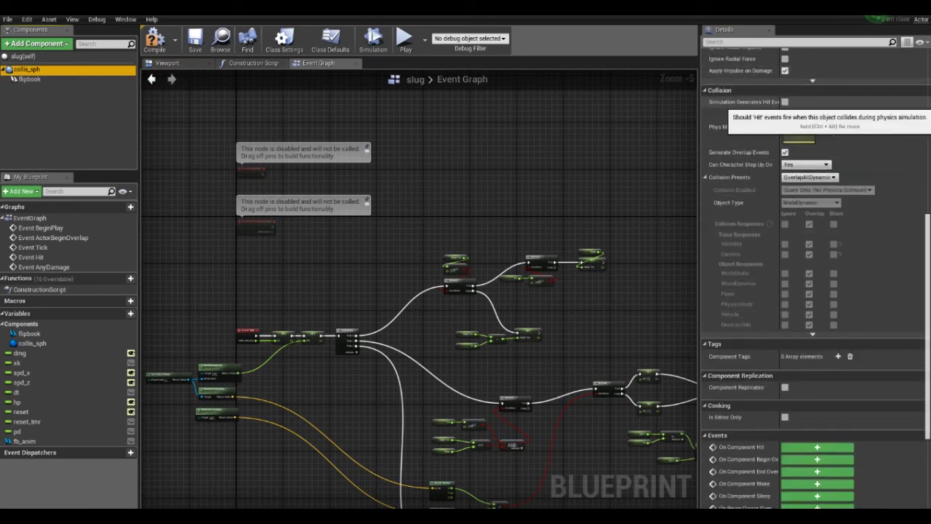
scroll(248, 331, up, 1)
right_drag(291, 363, 364, 145)
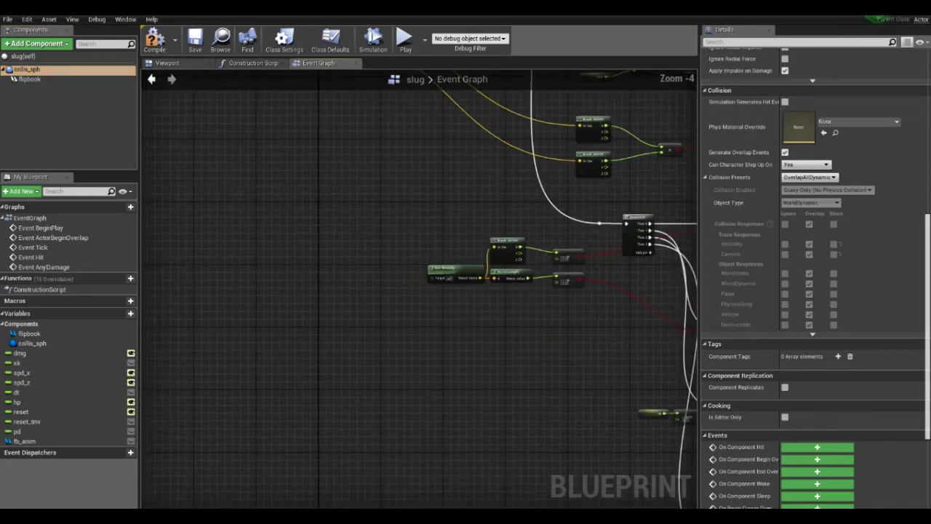
right_drag(418, 328, 418, 218)
click(785, 102)
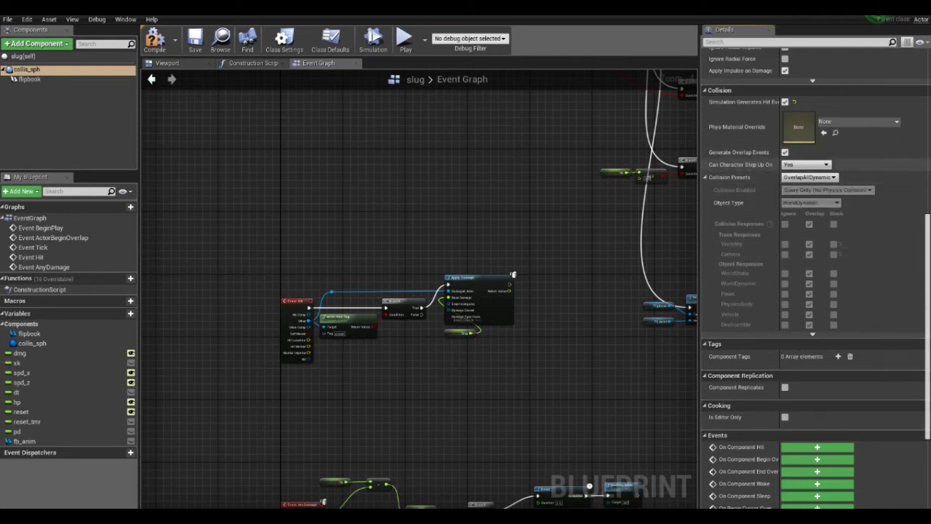
Switch the collision preset to Custom with Query and Physics, keeping WorldDynamic object type
click(809, 177)
click(791, 186)
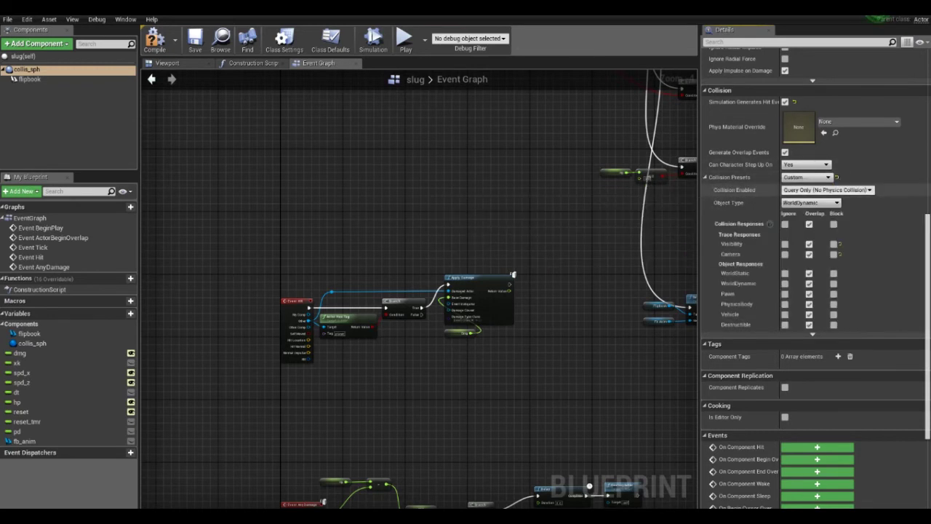
click(827, 190)
click(827, 217)
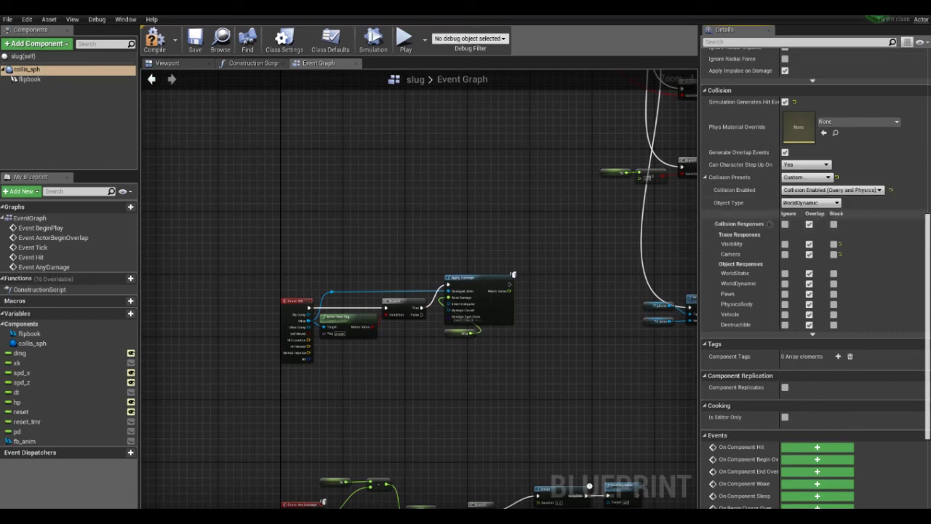
click(811, 203)
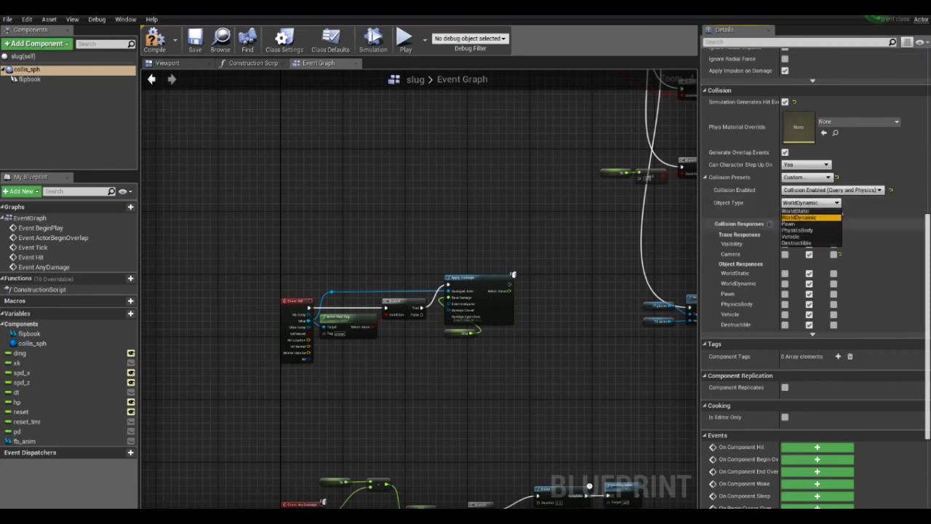
click(808, 216)
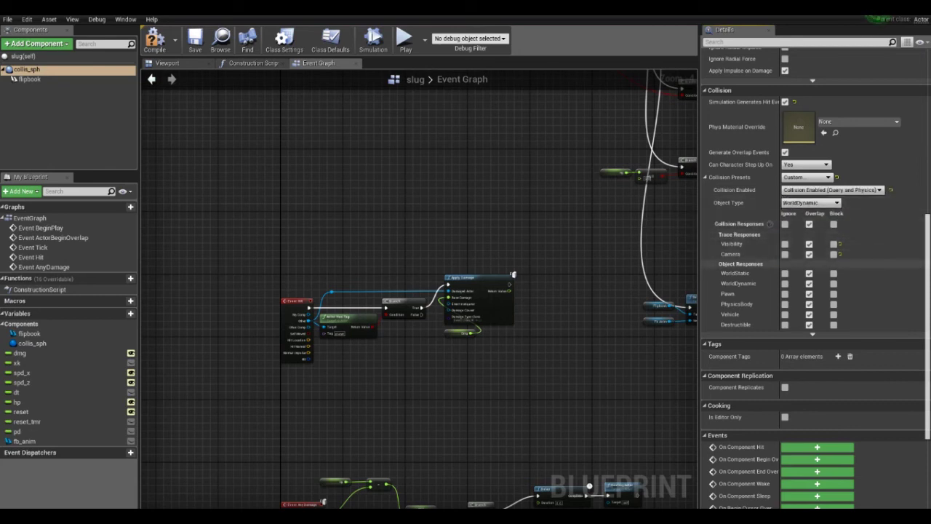
Set WorldStatic, WorldDynamic, Pawn and Vehicle responses to Block
click(834, 272)
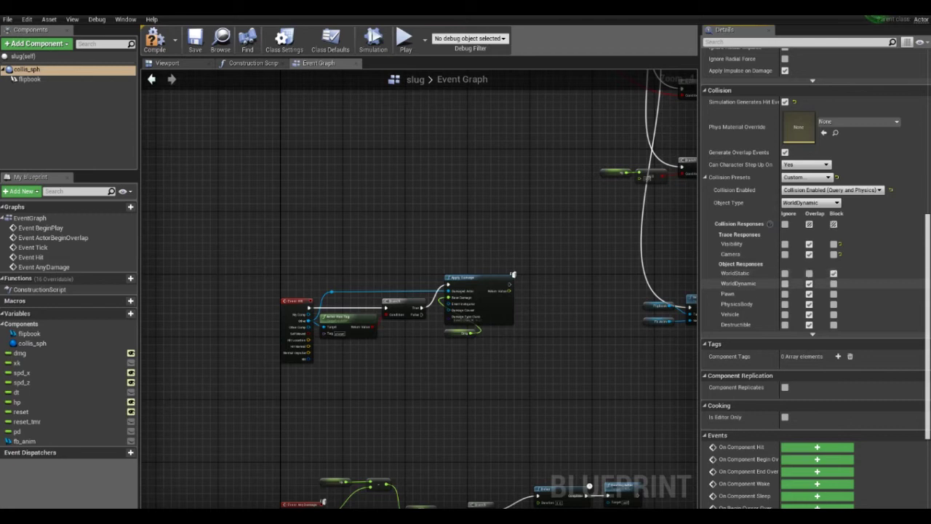
click(834, 283)
click(834, 293)
click(834, 314)
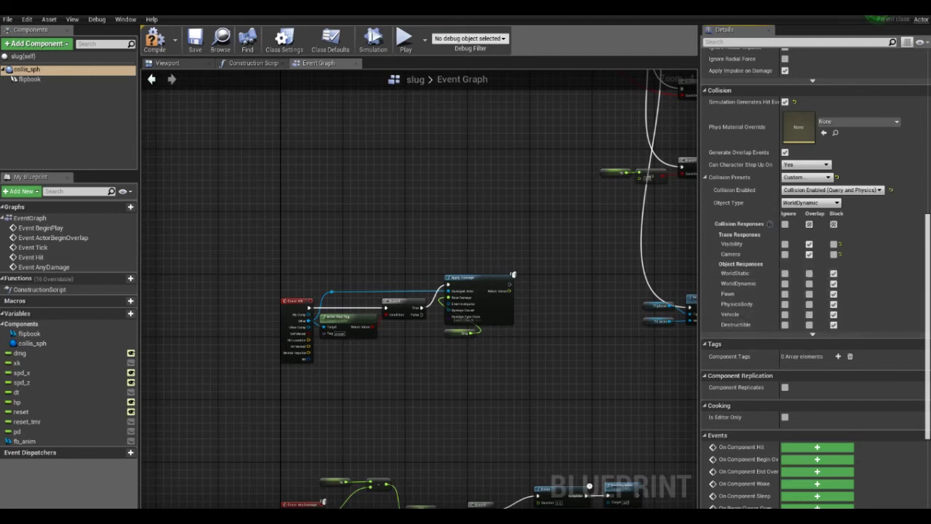
right_drag(689, 243, 518, 368)
Enable Simulate Physics on collis_sph and tick Lock Rotation Z under Constraints
scroll(518, 367, down, 3)
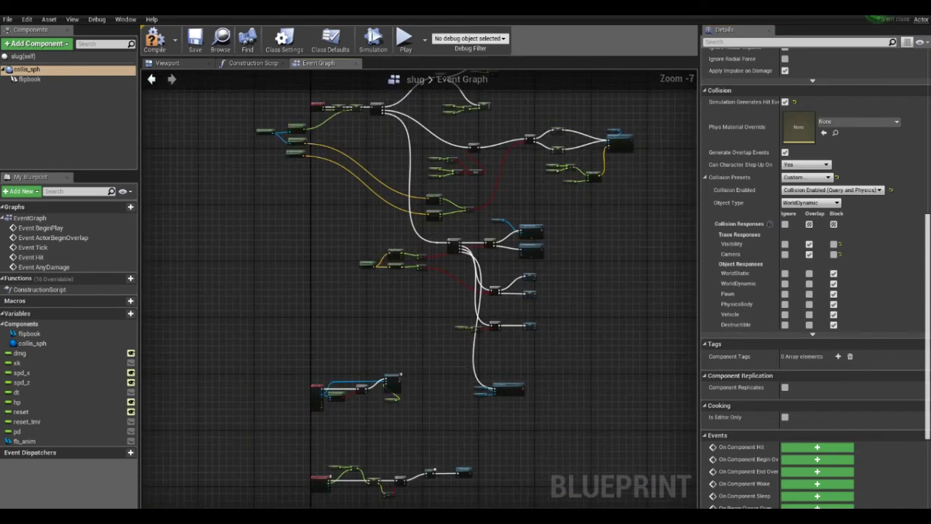
scroll(801, 309, up, 2)
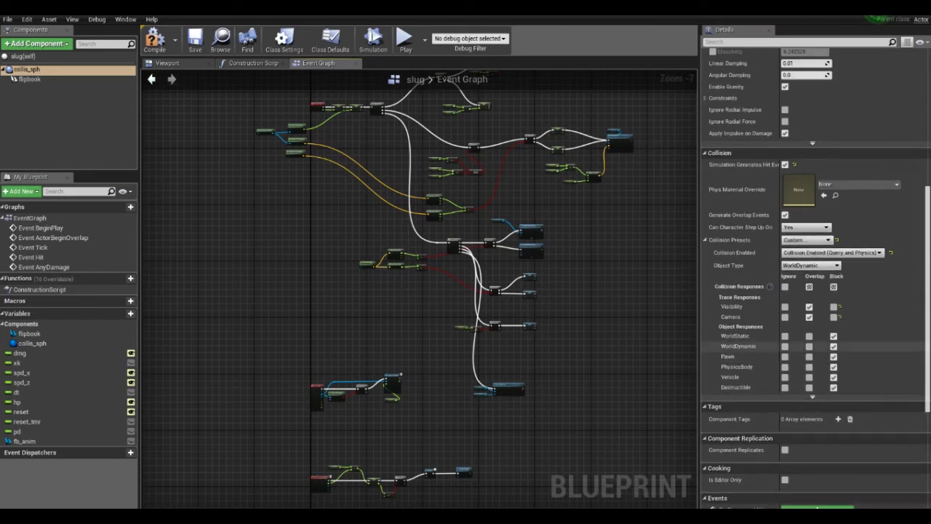
scroll(837, 145, up, 2)
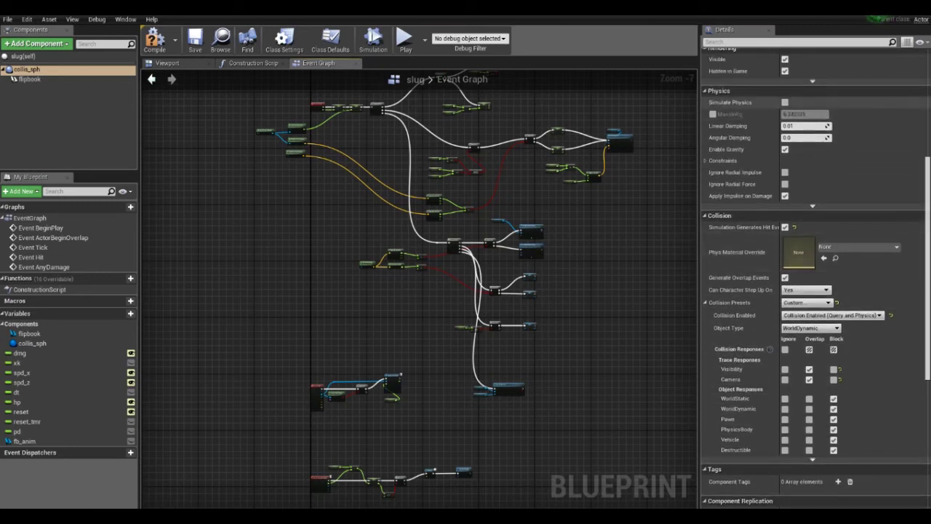
click(785, 102)
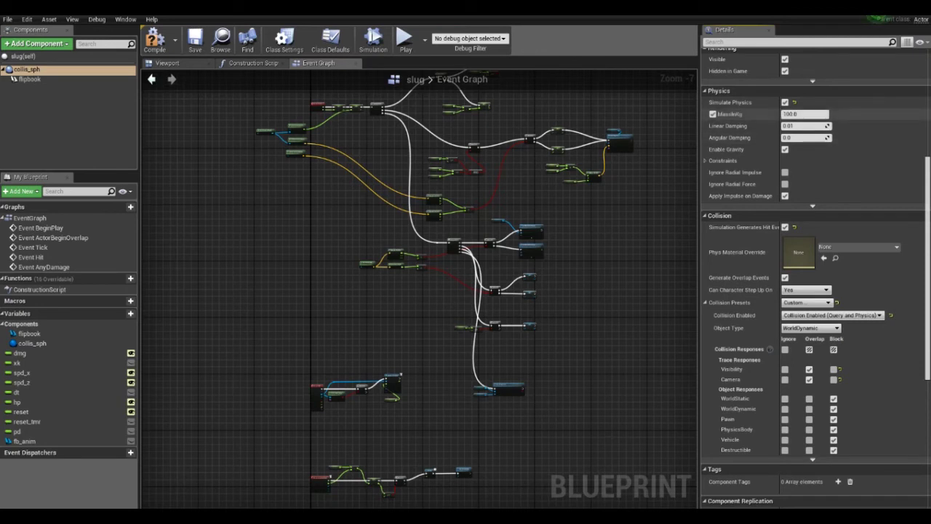
scroll(571, 104, up, 1)
scroll(570, 104, up, 1)
scroll(570, 104, up, 1)
scroll(570, 104, up, 1)
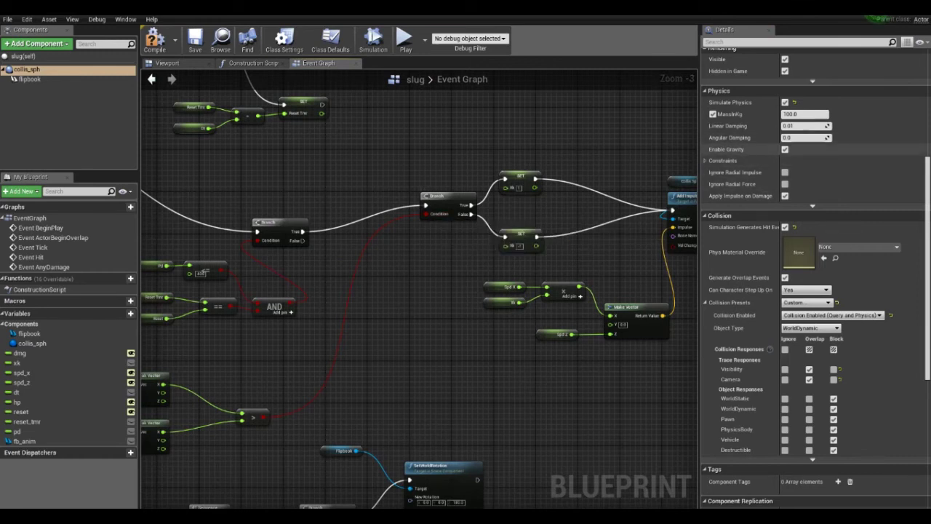
click(723, 160)
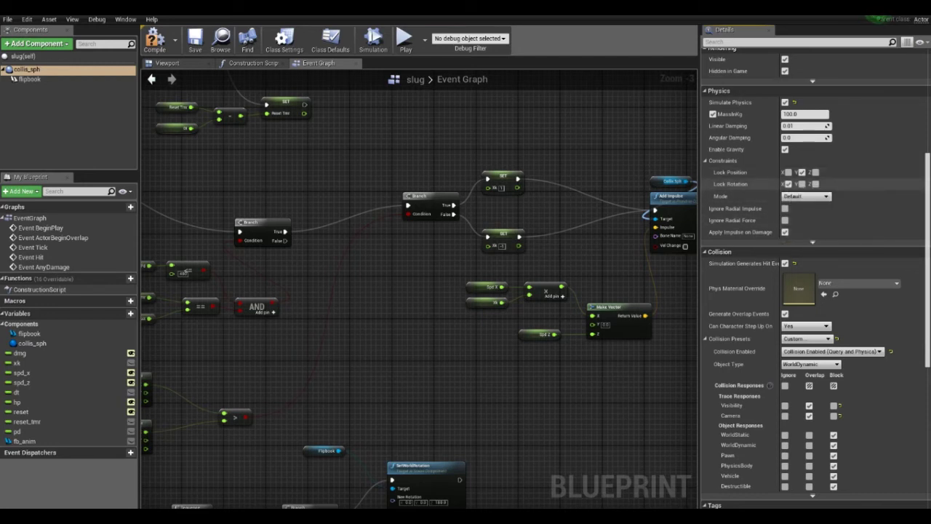
click(816, 184)
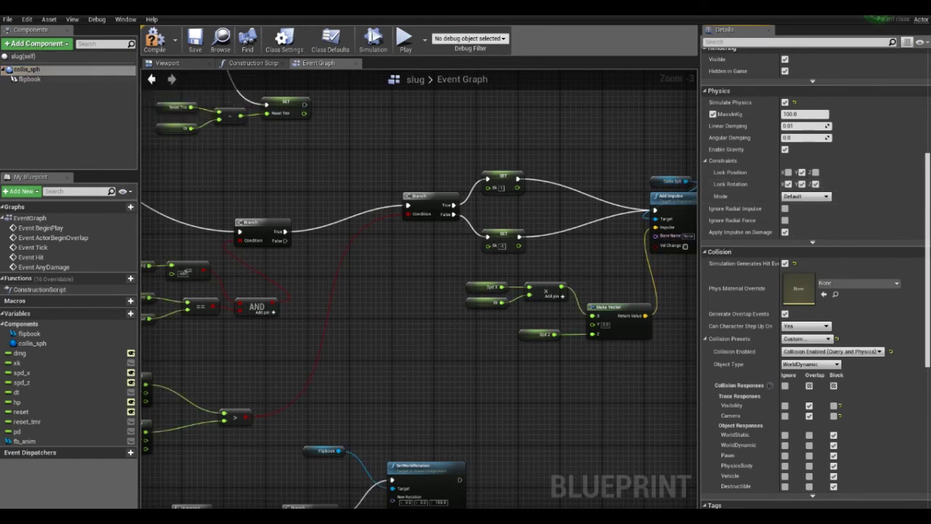
scroll(376, 224, down, 4)
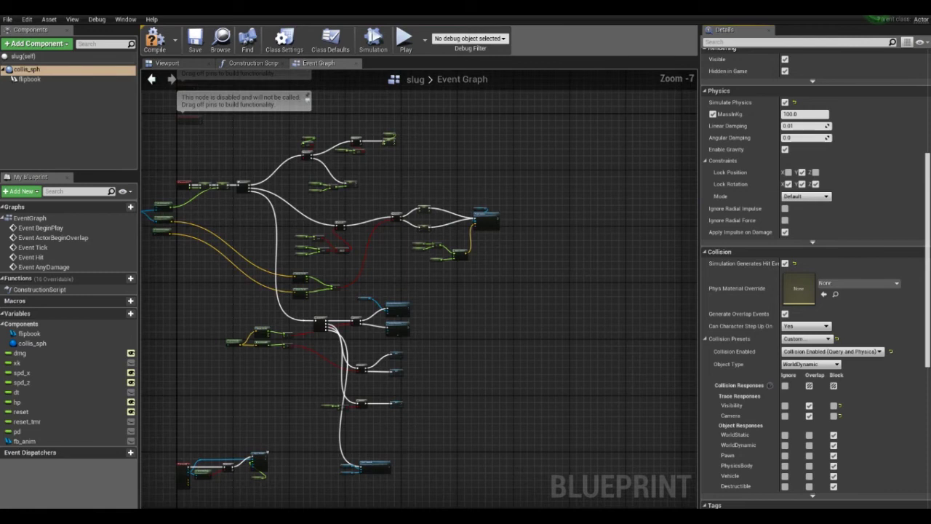
Set the flipbook component's Collision Presets to NoCollision
click(30, 78)
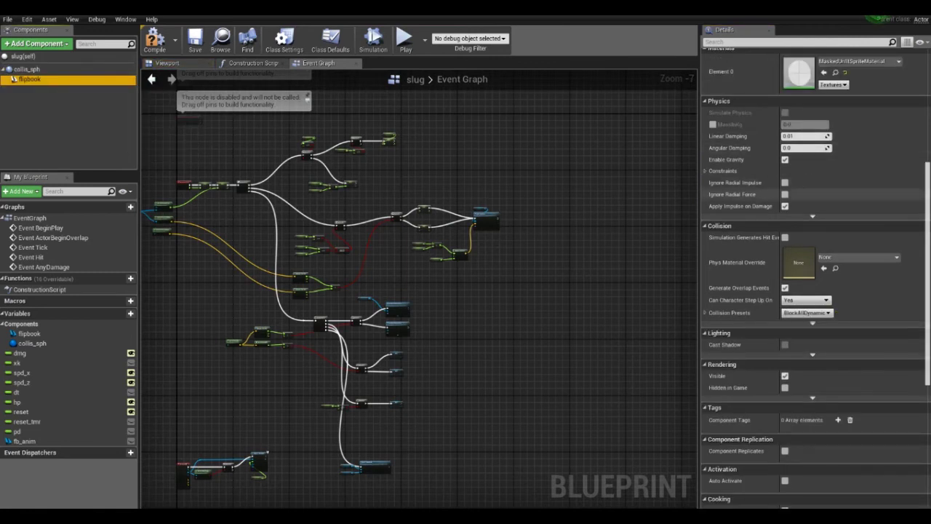
scroll(852, 218, up, 1)
scroll(852, 218, up, 4)
scroll(851, 218, down, 3)
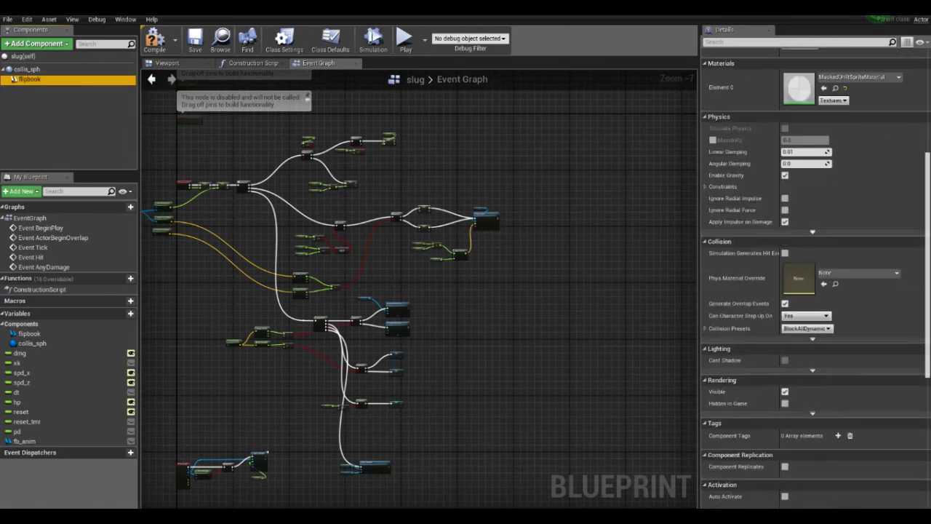
scroll(852, 218, down, 3)
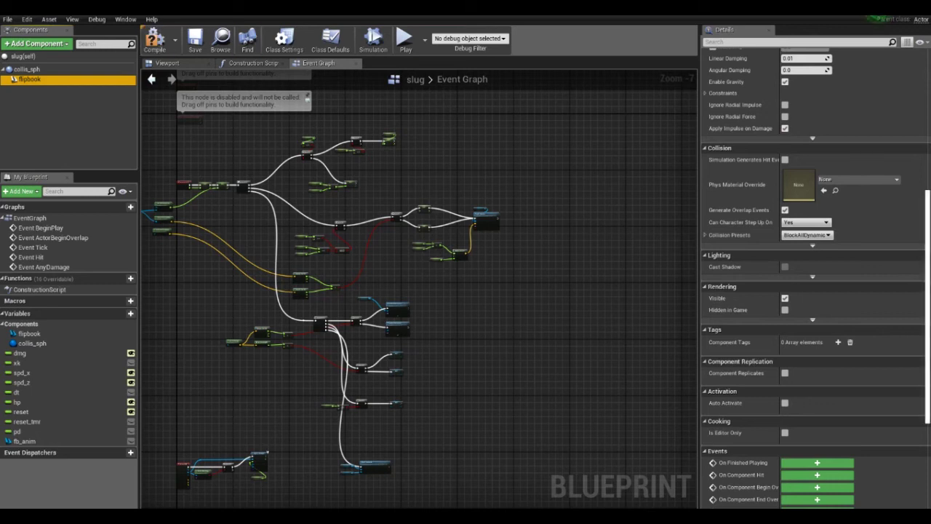
click(806, 235)
click(795, 250)
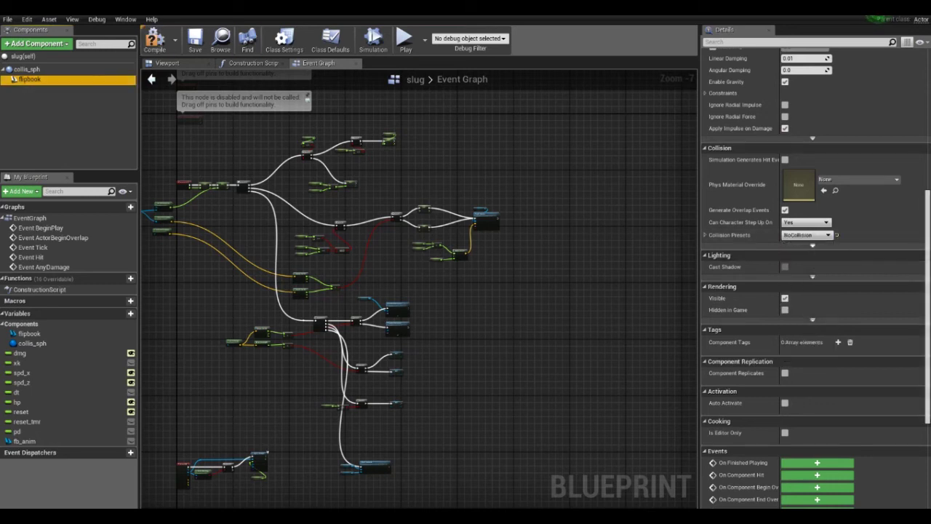
Compile, fix the erroring SetWorldRotation node, and recompile the slug blueprint
click(155, 40)
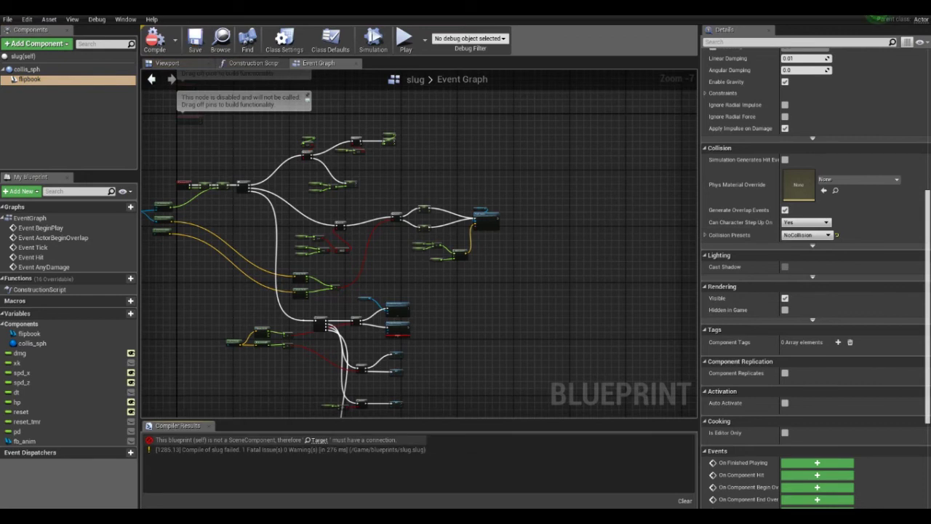
click(318, 439)
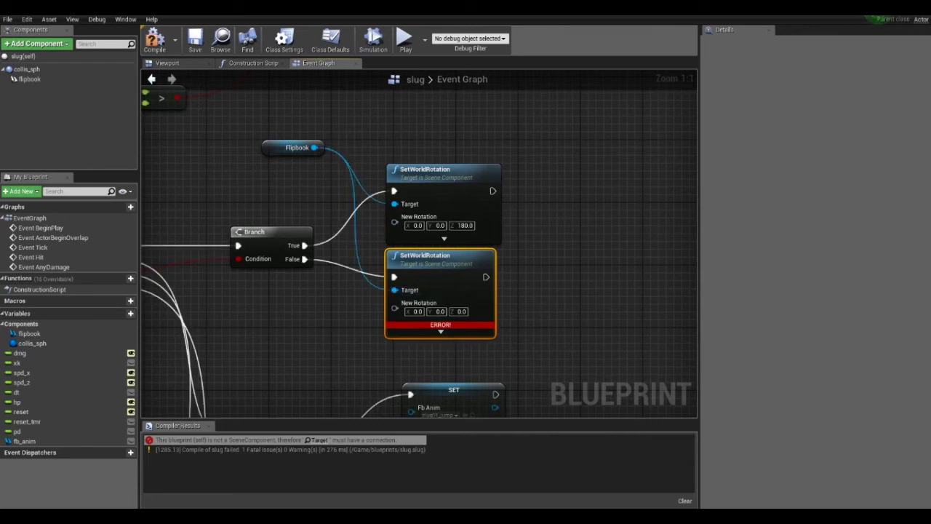
scroll(327, 304, down, 5)
click(154, 40)
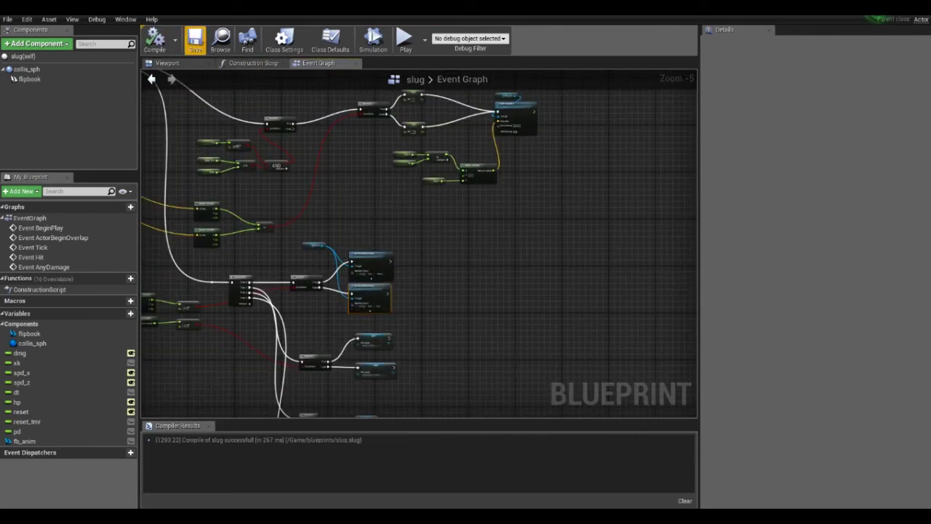
Recheck component collision settings, tidy the Set Flipbook nodes, and open the Content Browser
click(26, 69)
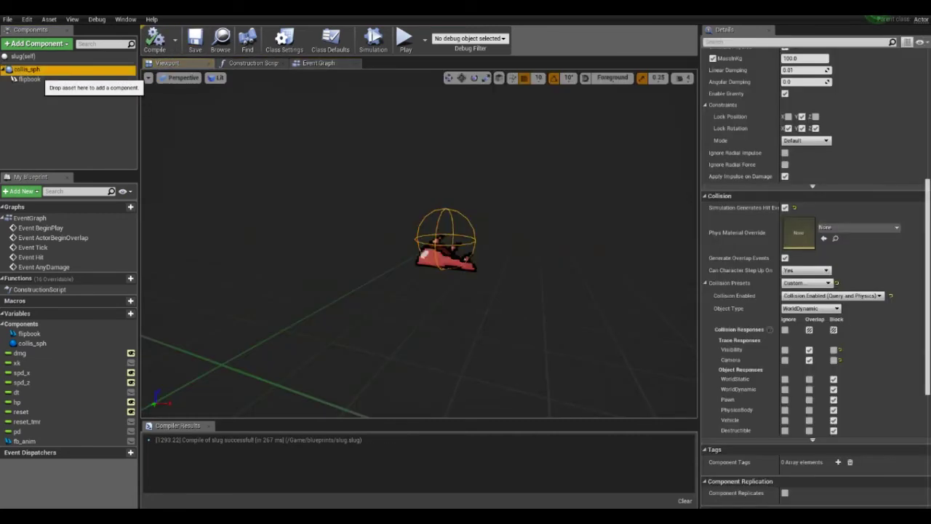
click(29, 79)
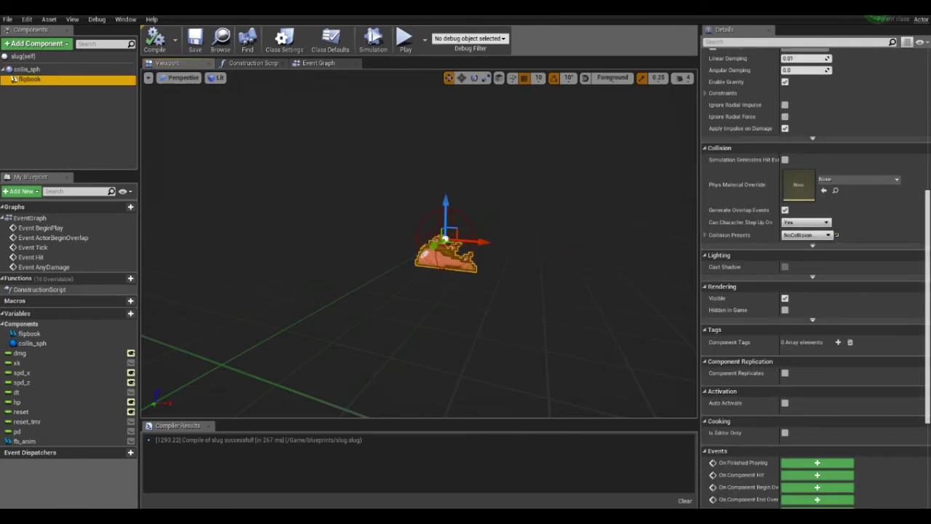
double_click(31, 257)
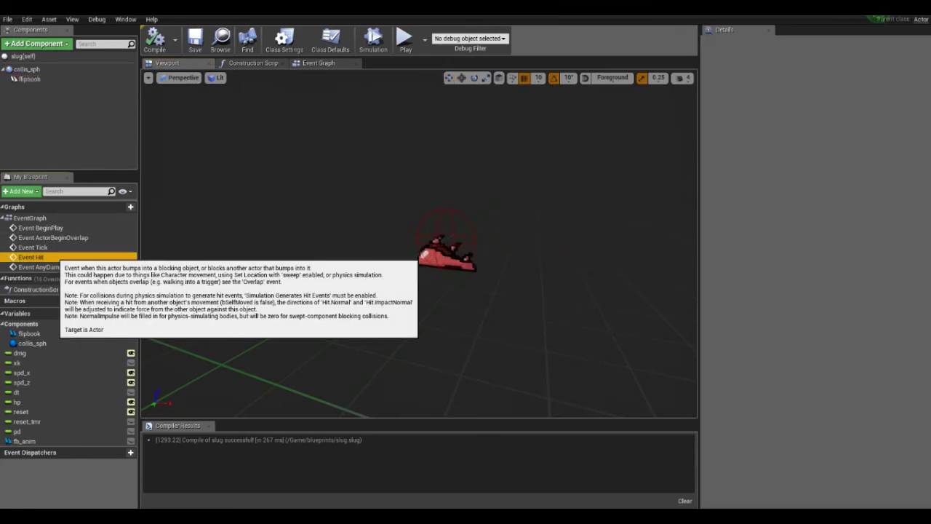
right_drag(645, 389, 436, 306)
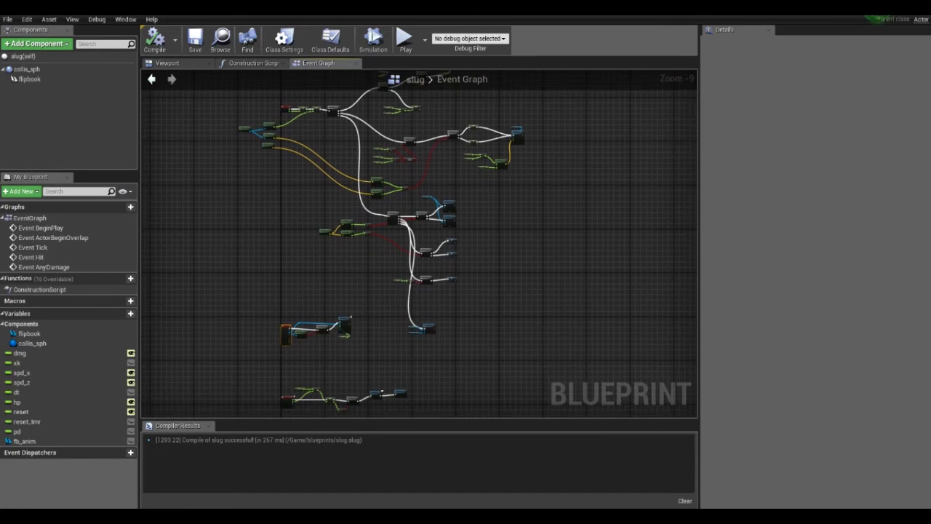
drag(491, 344, 503, 289)
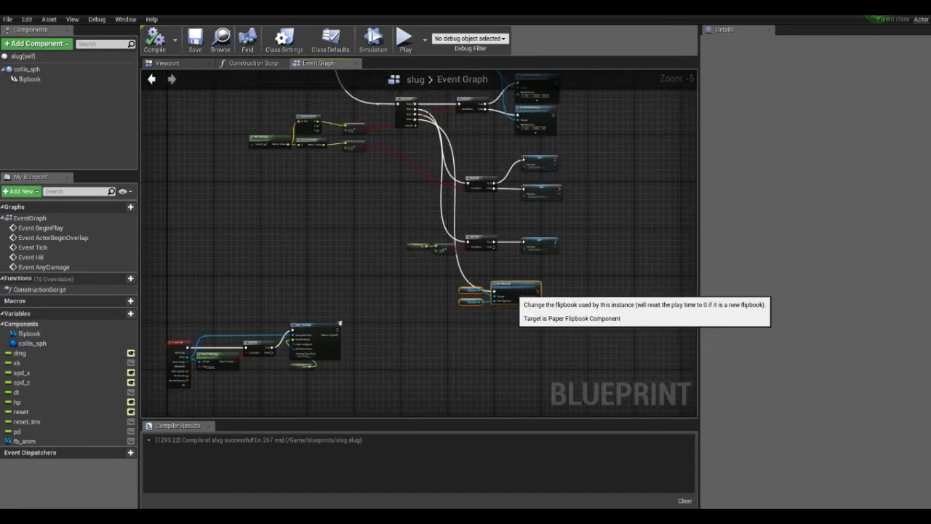
scroll(503, 289, down, 3)
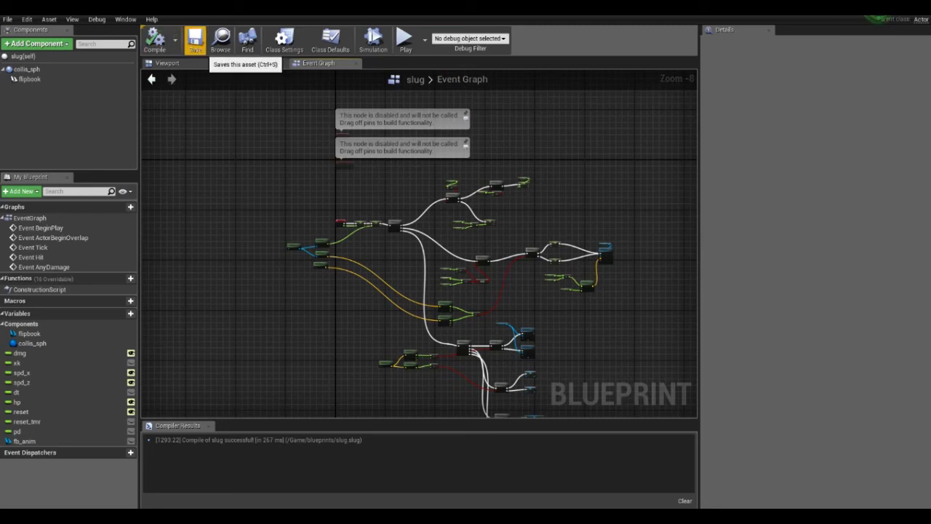
click(220, 40)
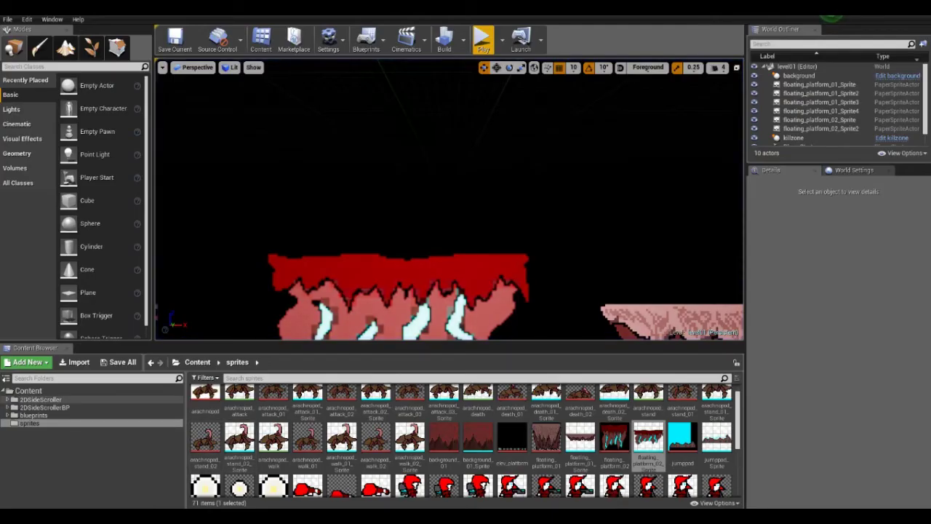
Open 2DSideScrollerBP/Blueprints/2DSideScrollerCharacter from the Content Browser
click(29, 423)
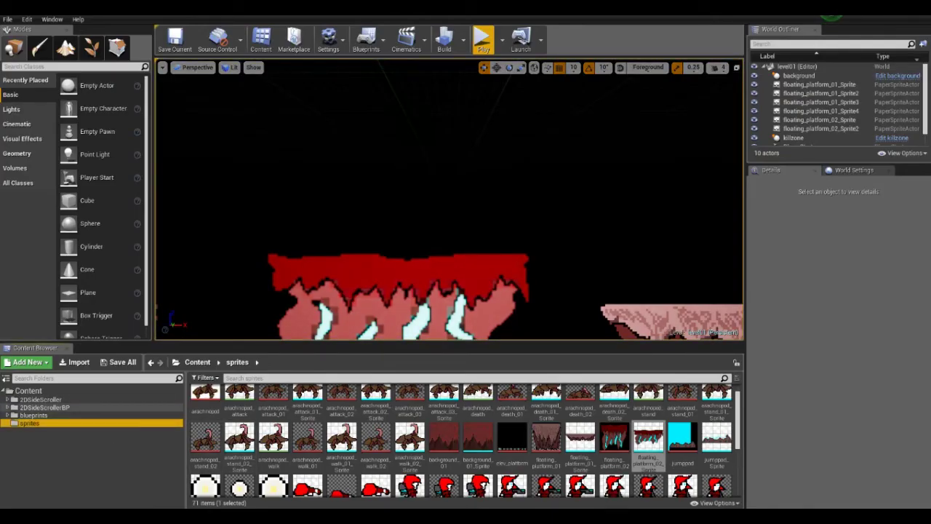
click(44, 407)
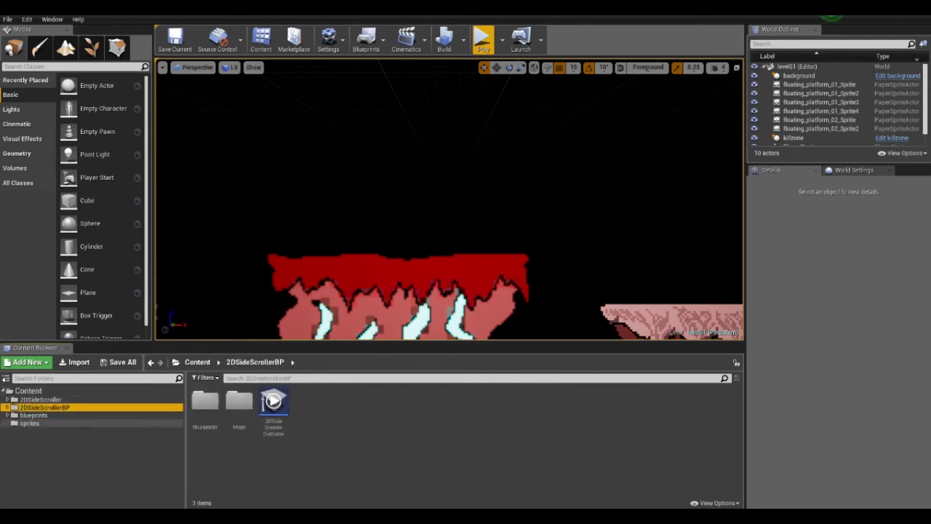
click(34, 415)
double_click(239, 404)
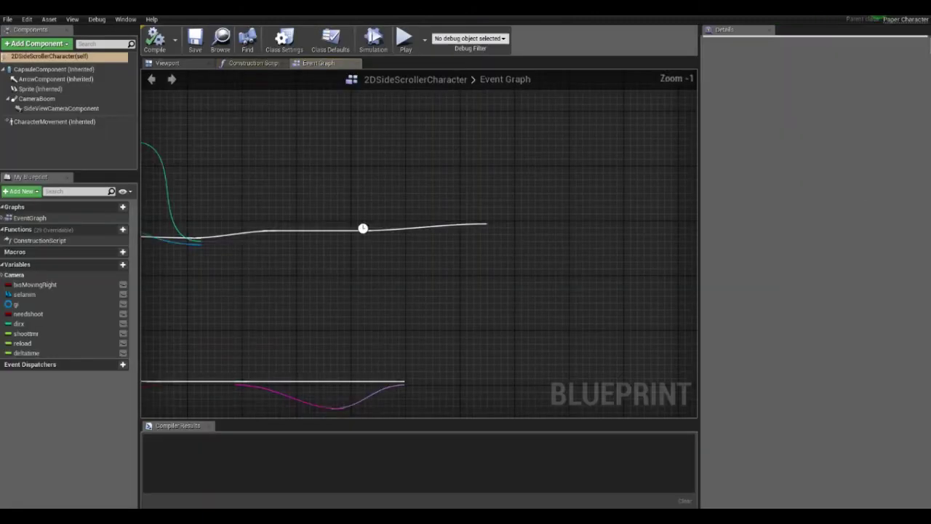
Add a 'player' entry to the character's Actor Tags, then compile and save
scroll(815, 276, down, 5)
scroll(815, 276, down, 5)
scroll(815, 276, down, 3)
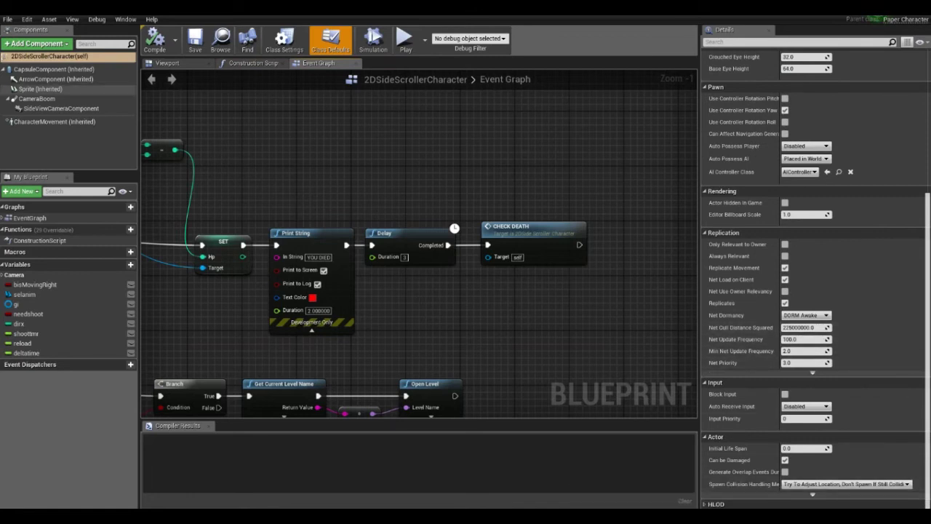
click(50, 56)
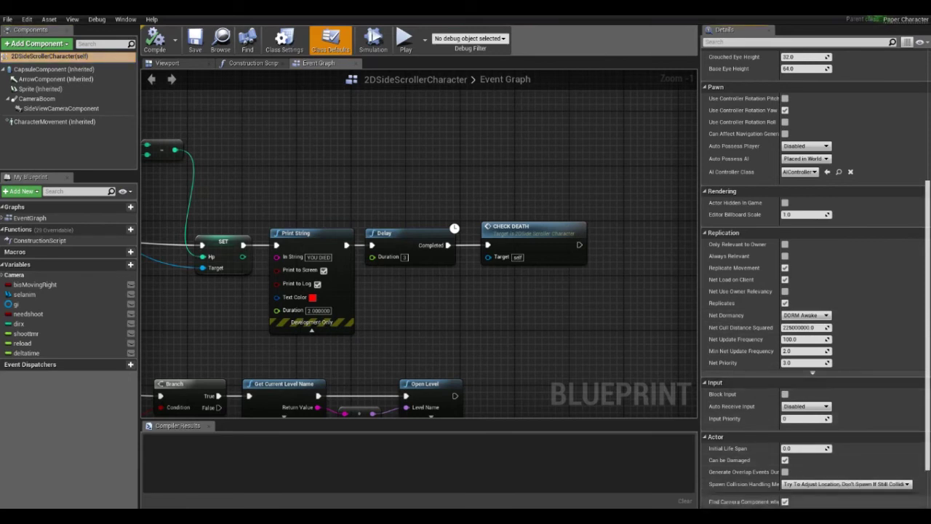
scroll(815, 277, down, 3)
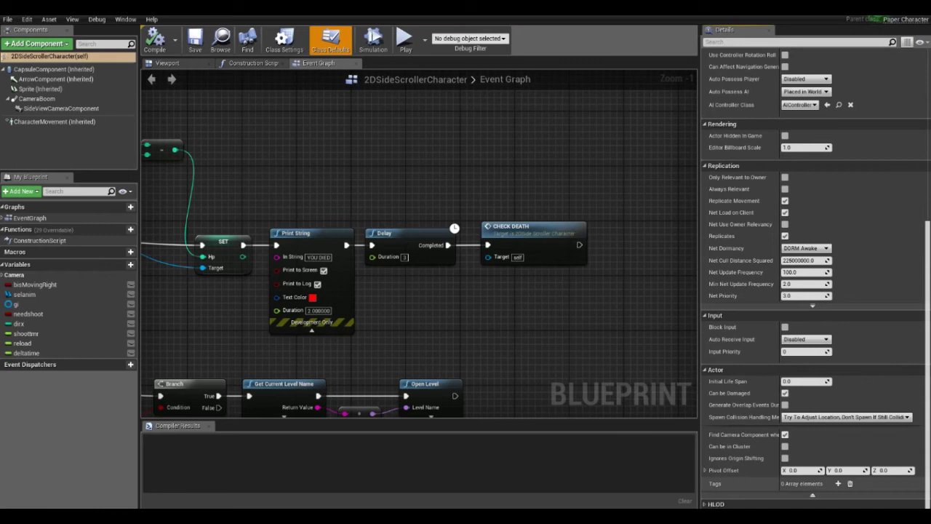
click(839, 483)
text(player)
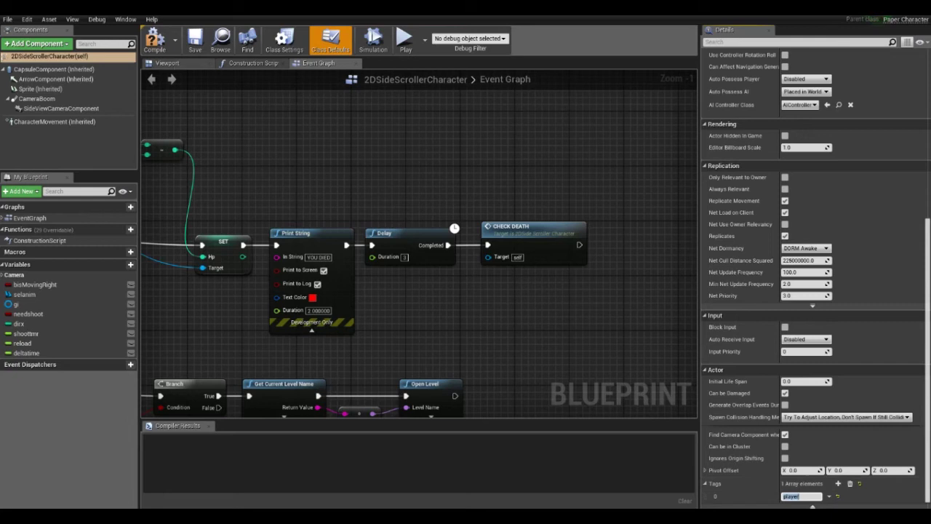
click(154, 40)
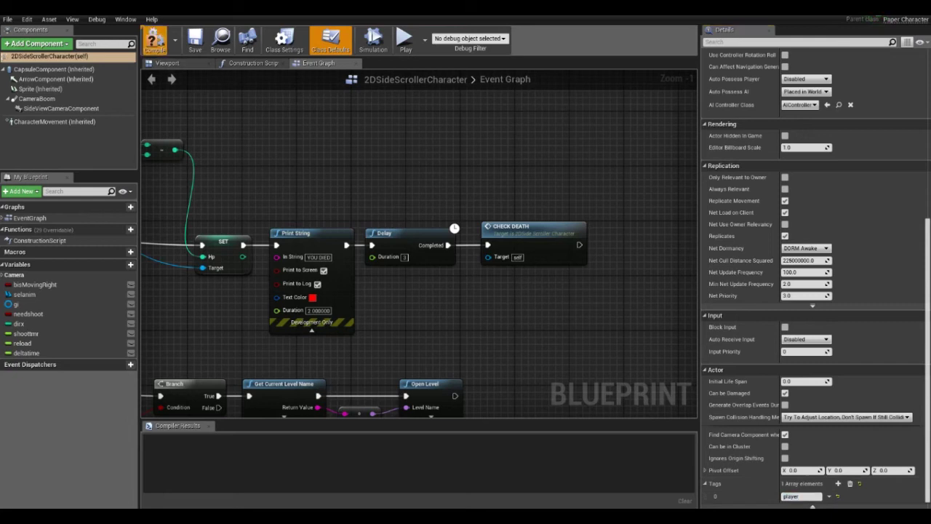
click(195, 40)
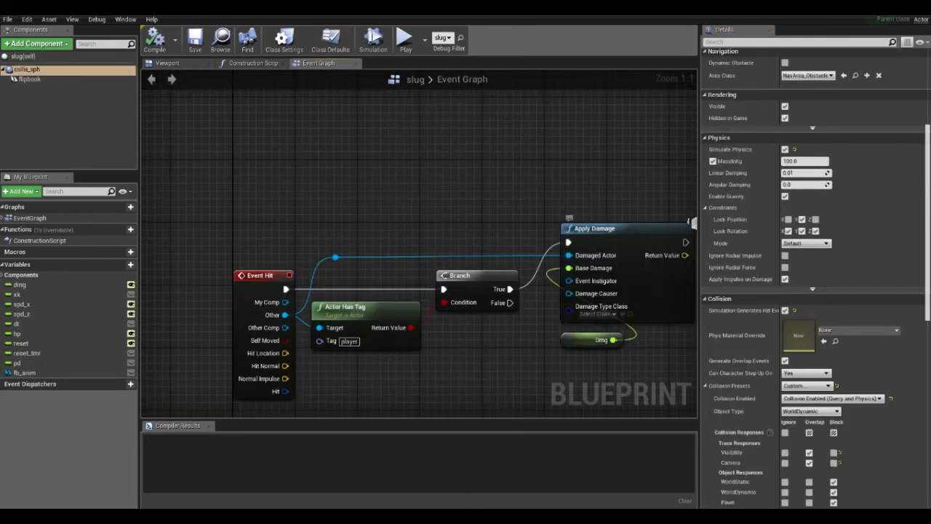
click(19, 284)
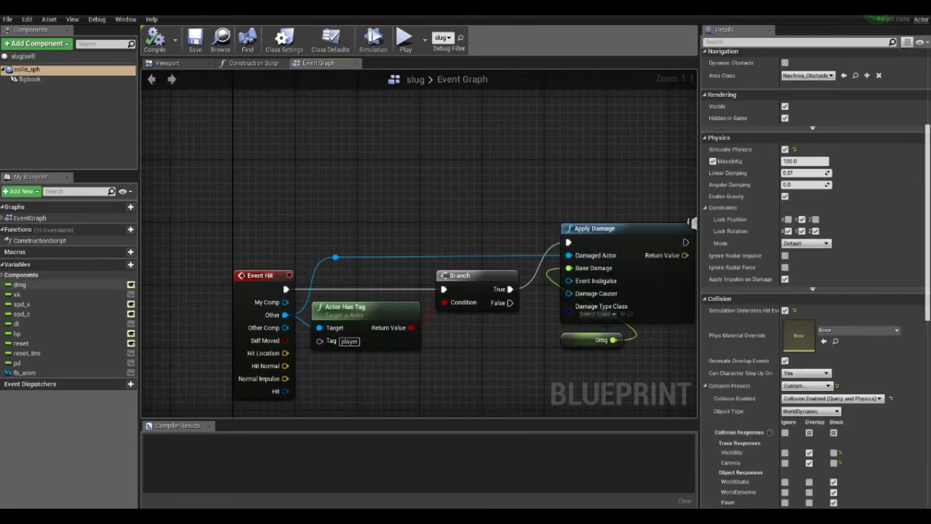
Edit the slug's dmg default value, then compile and save the slug blueprint
click(801, 231)
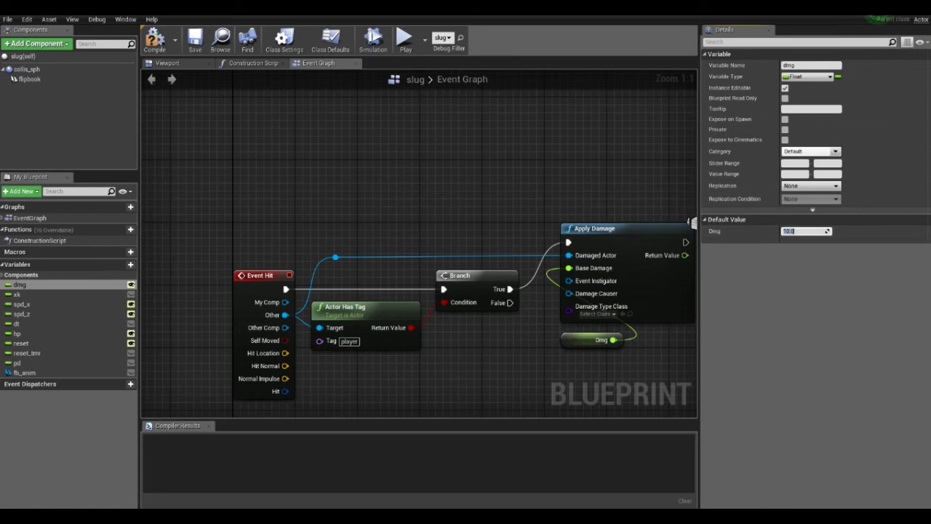
click(154, 40)
click(195, 40)
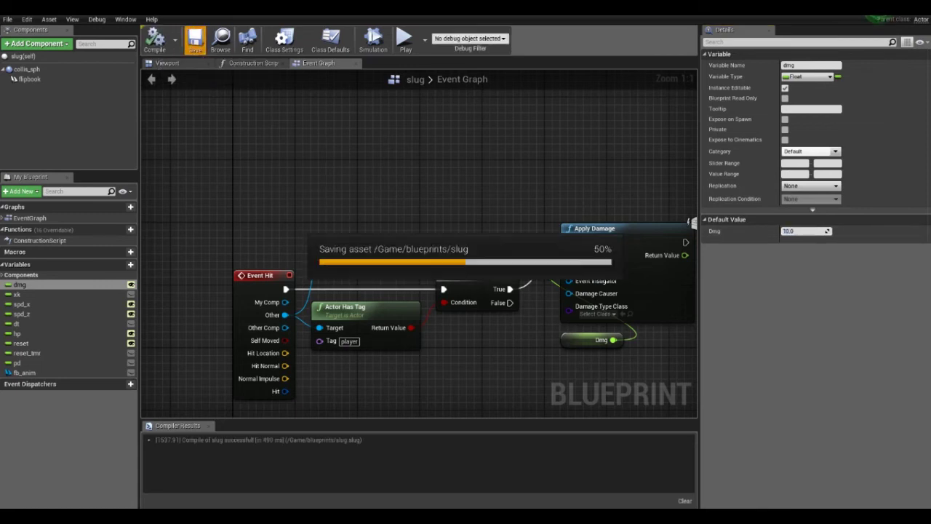
Test-play level01 to check the damage, then open the 2DSideScrollerCharacter blueprint
click(878, 18)
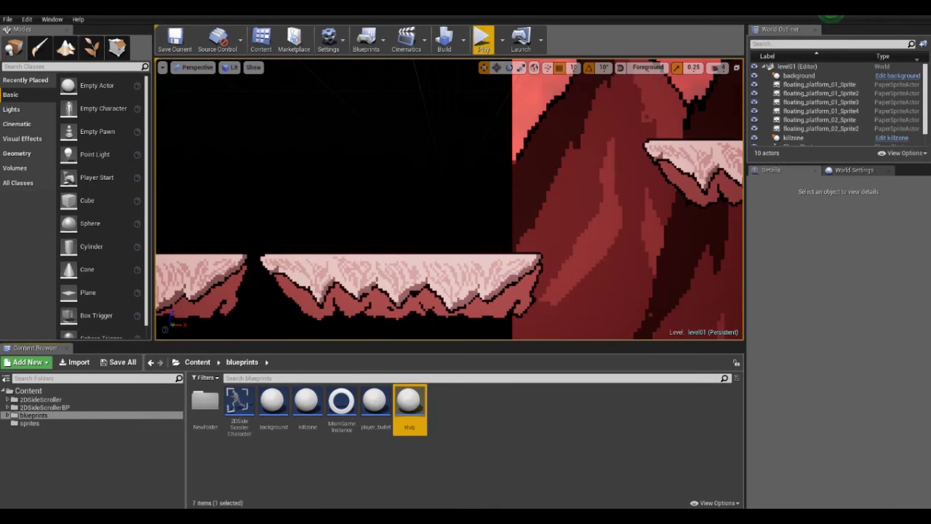
click(483, 40)
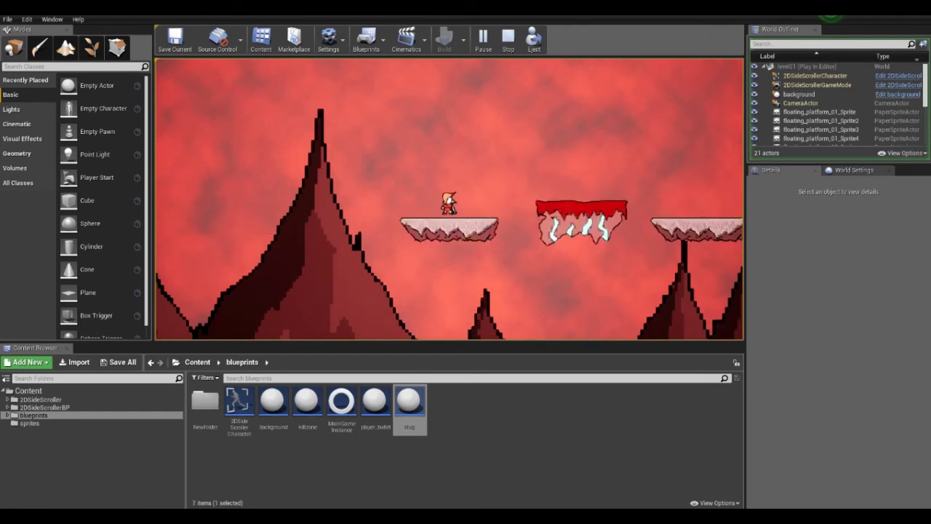
key(Escape)
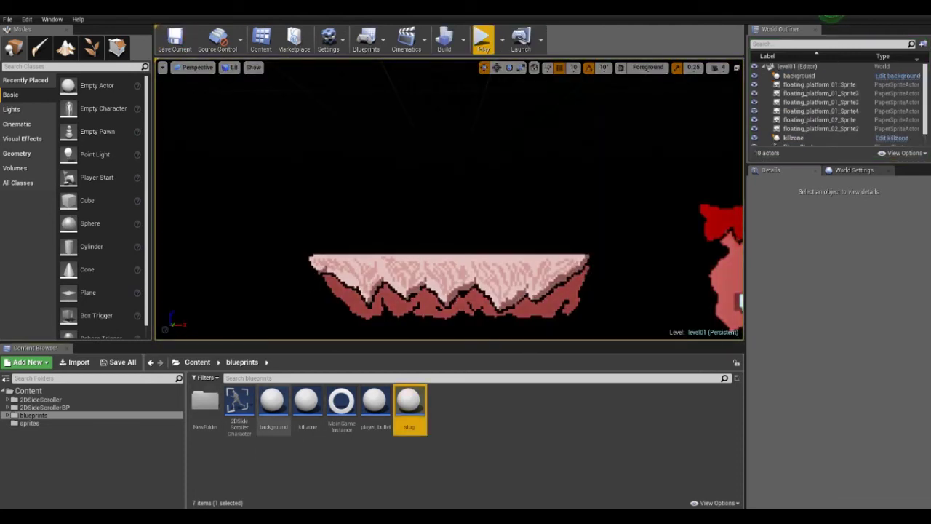
double_click(238, 404)
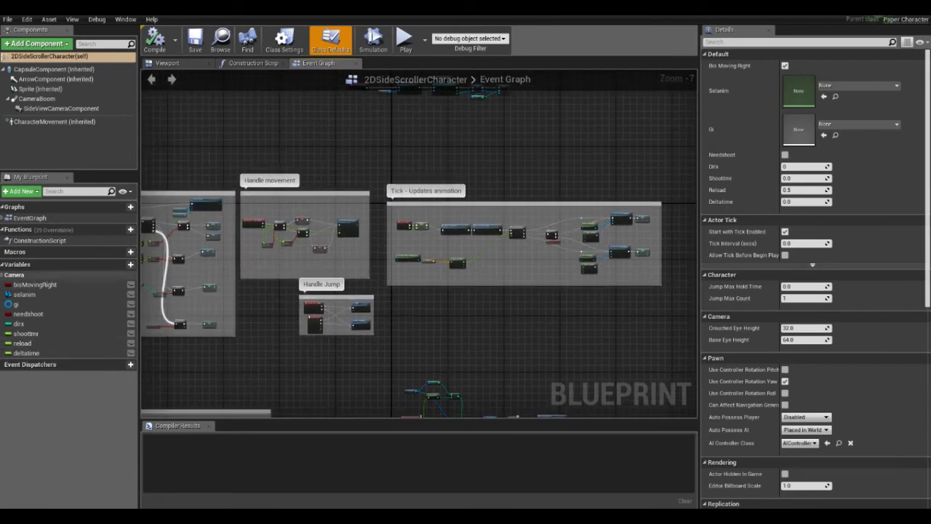
Add the Float variable invul_tmr and a second variable invul, then compile
click(121, 264)
text(invul_tmr)
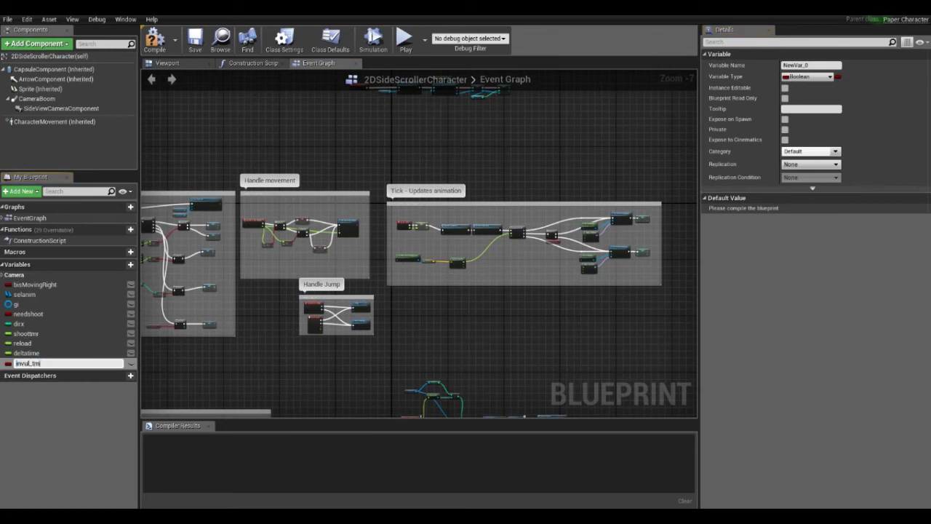
key(Return)
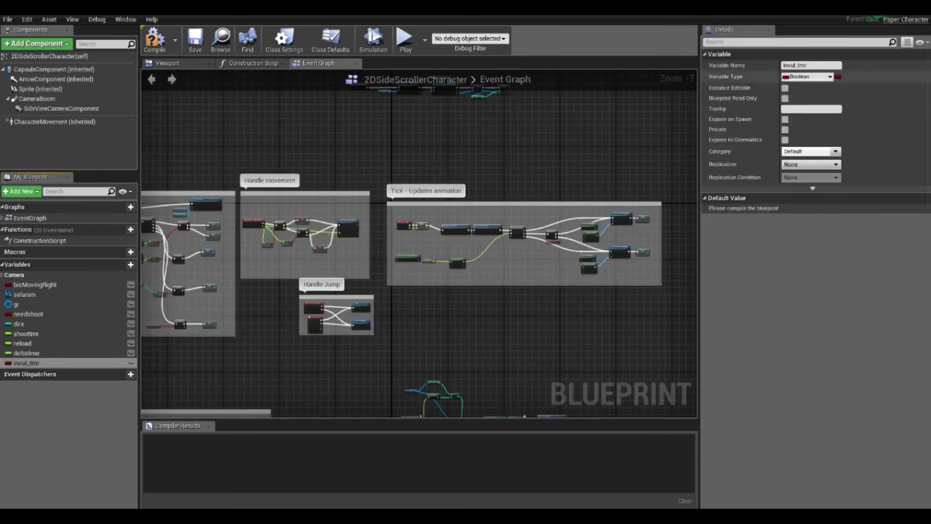
click(828, 77)
click(708, 129)
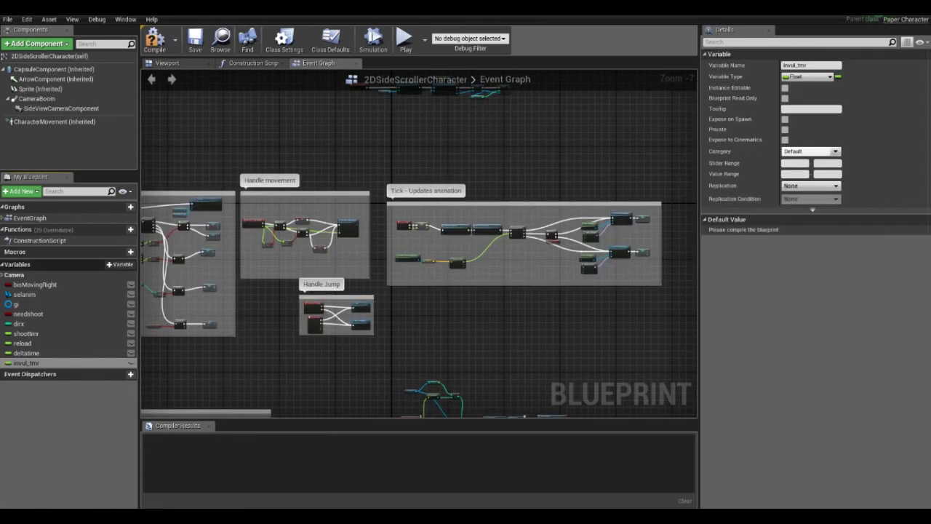
click(120, 264)
text(invul)
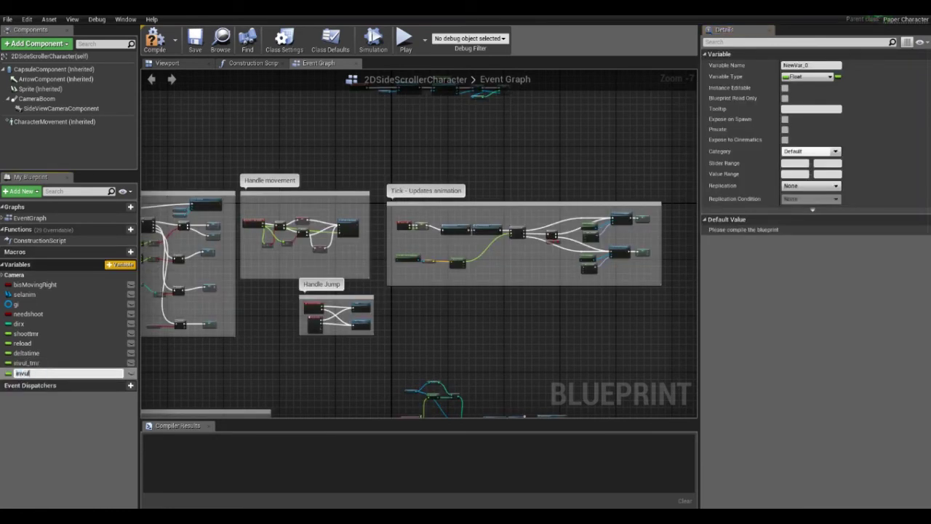
key(Return)
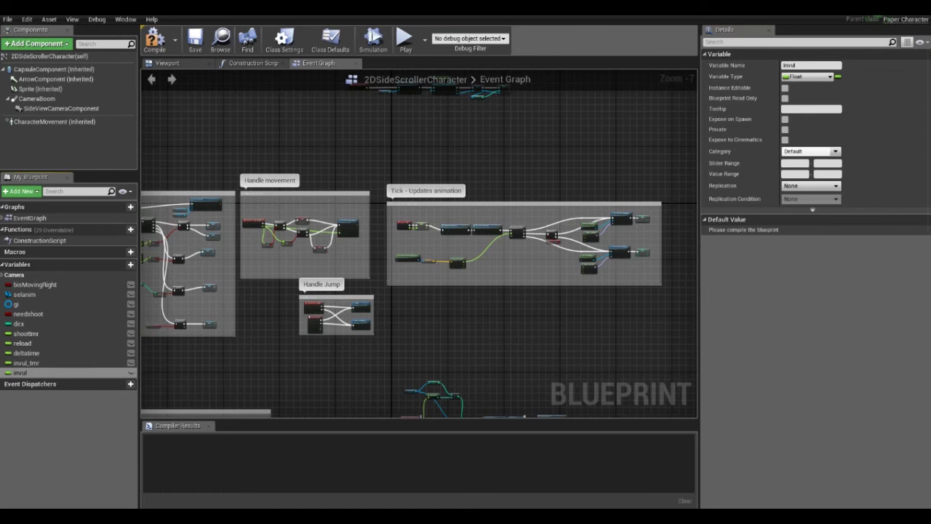
click(155, 40)
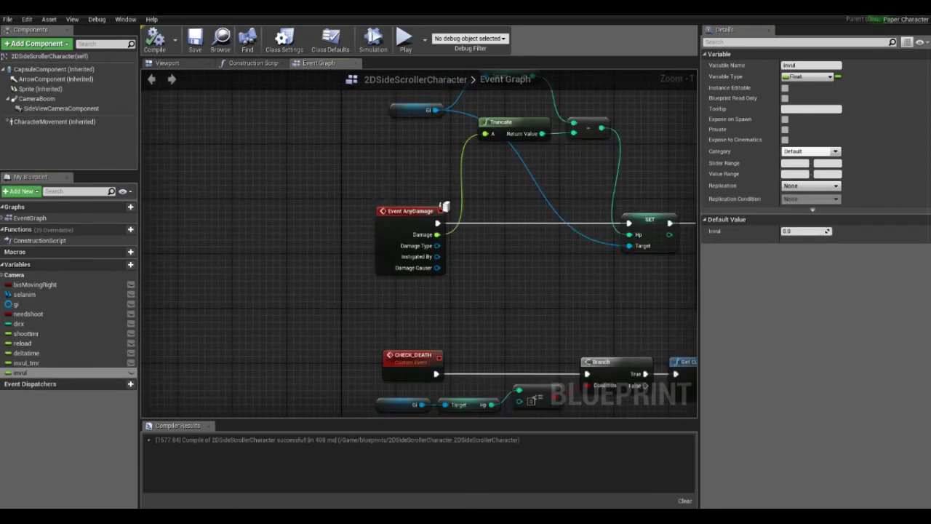
Pan along the AnyDamage death chain to inspect the CHECK_DEATH call node
right_drag(444, 206, 145, 238)
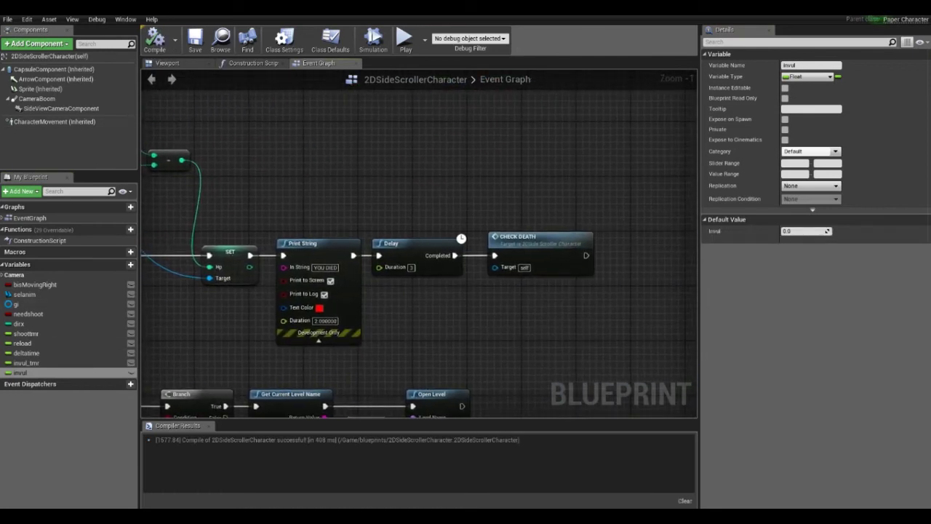
right_drag(319, 205, 248, 188)
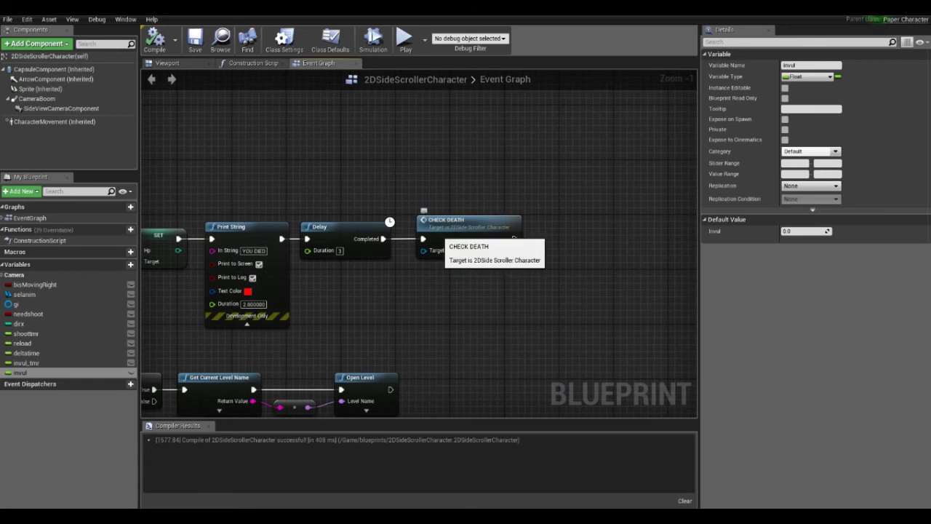
double_click(448, 232)
mouse_move(443, 190)
right_down()
mouse_move(645, 194)
mouse_move(384, 277)
right_up()
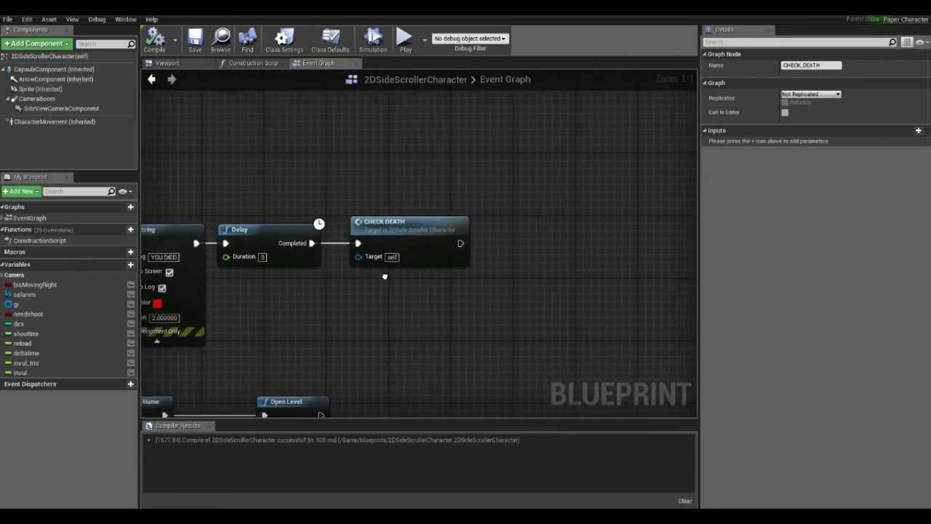
scroll(384, 276, down, 2)
right_drag(384, 277, 396, 301)
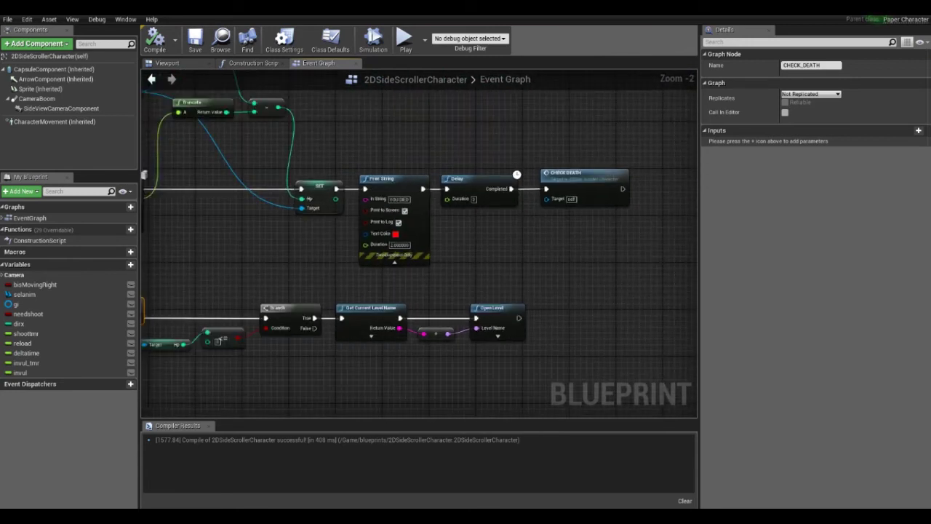
Place an invul_tmr getter beside CHECK DEATH and set invul_tmr's default to 1
right_drag(631, 196, 231, 267)
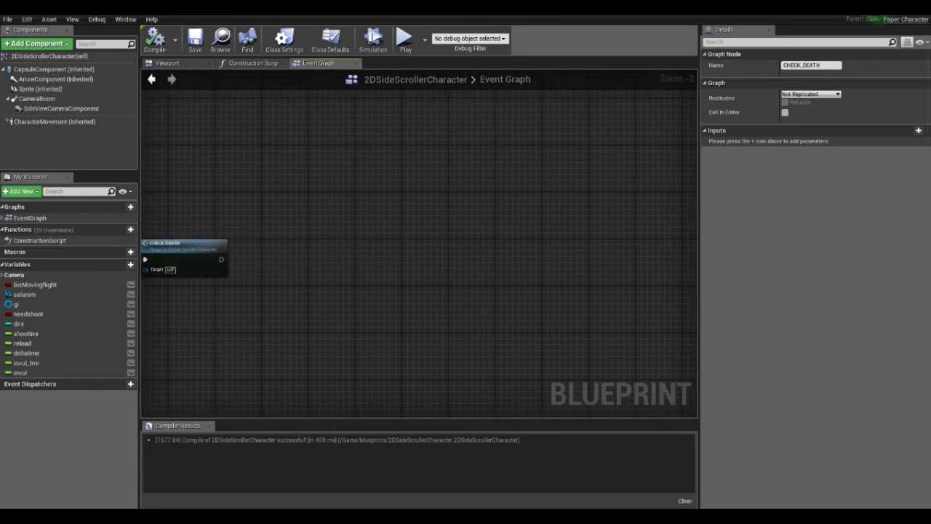
drag(231, 264, 287, 259)
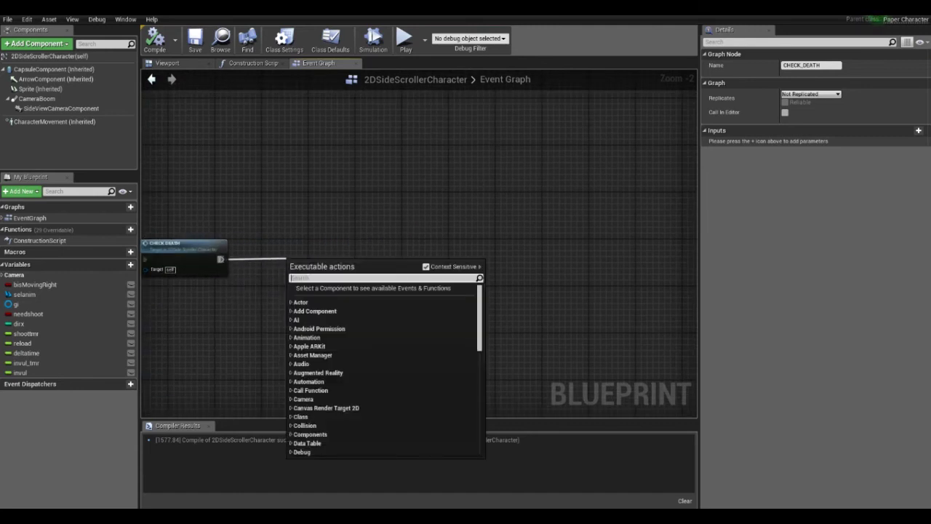
text(inv)
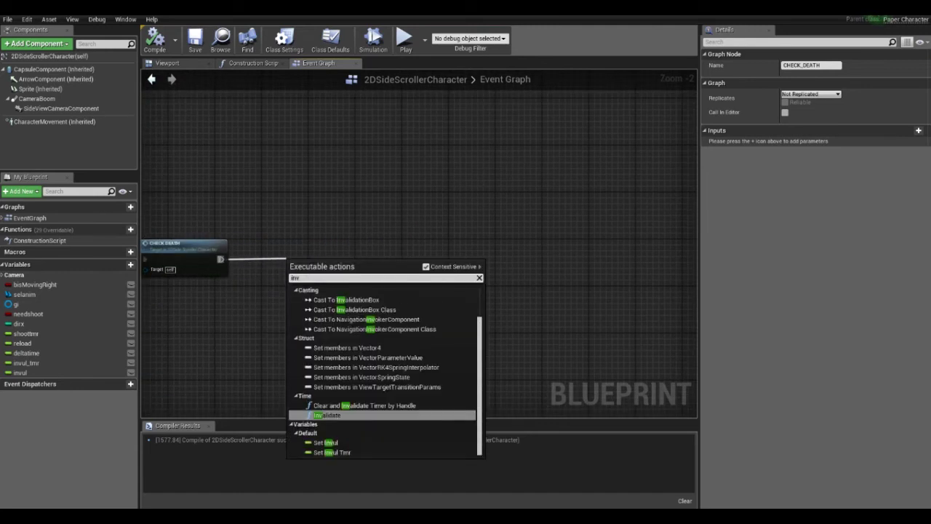
key(Escape)
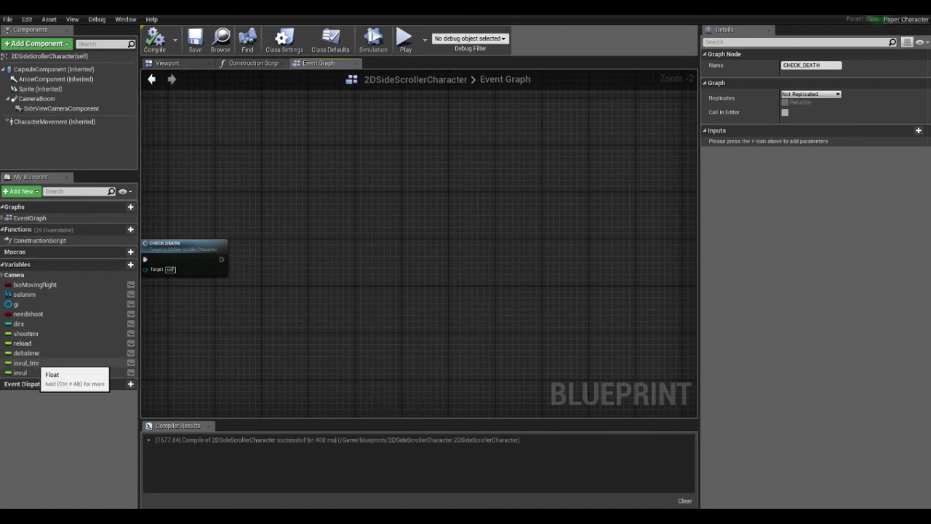
drag(33, 362, 279, 221)
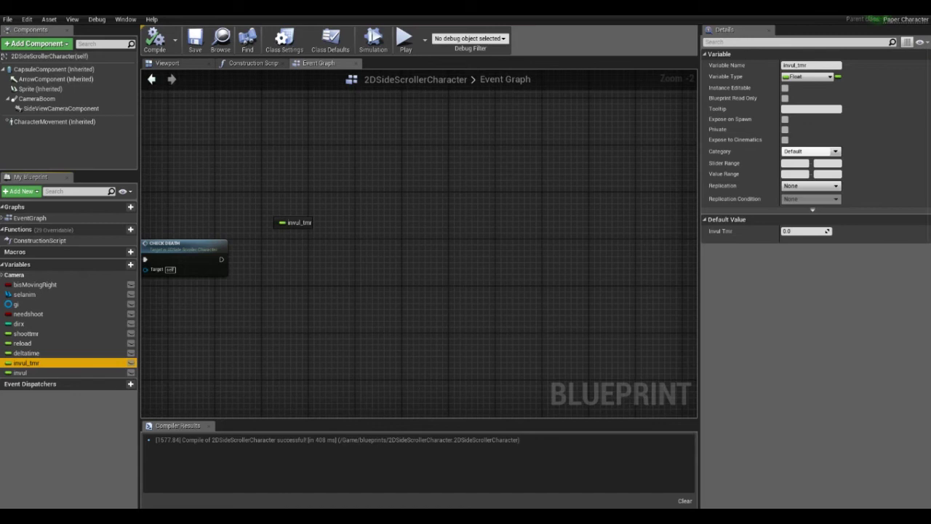
drag(280, 222, 211, 206)
click(227, 207)
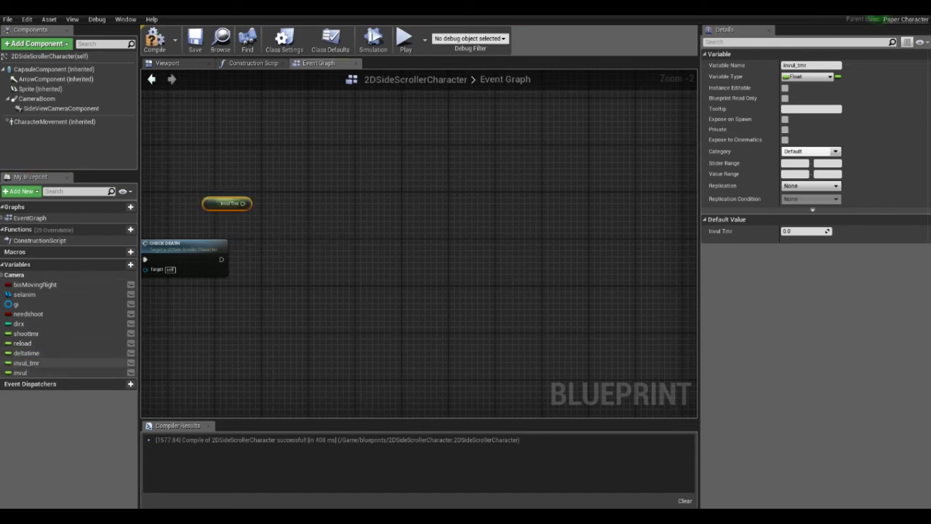
click(804, 230)
text(1)
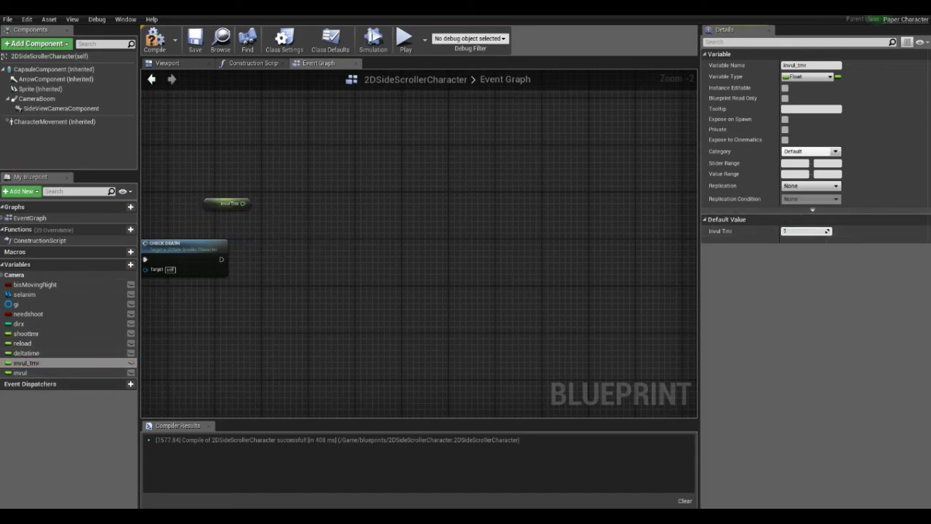
Add a Set invul node run after CHECK DEATH, fed by invul_tmr's value
drag(21, 372, 336, 271)
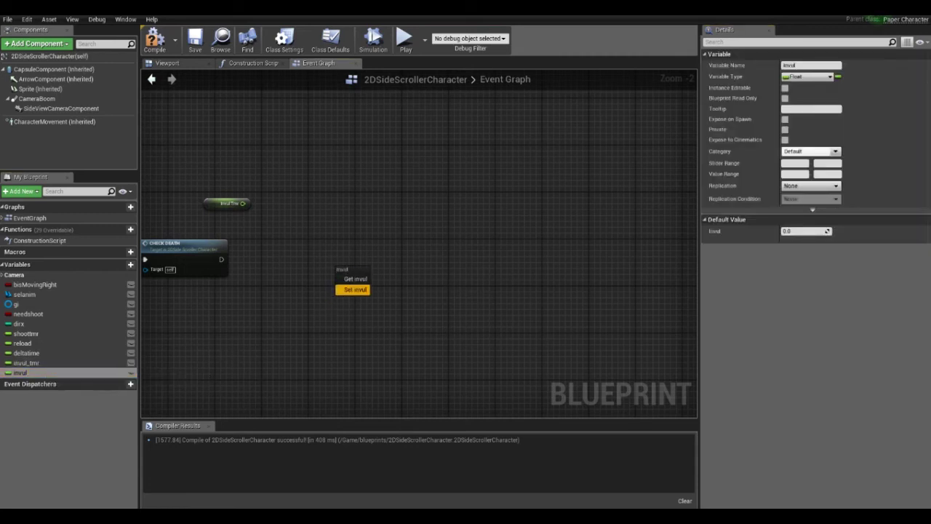
click(355, 290)
mouse_move(242, 203)
mouse_down()
mouse_move(345, 287)
mouse_move(337, 251)
mouse_up()
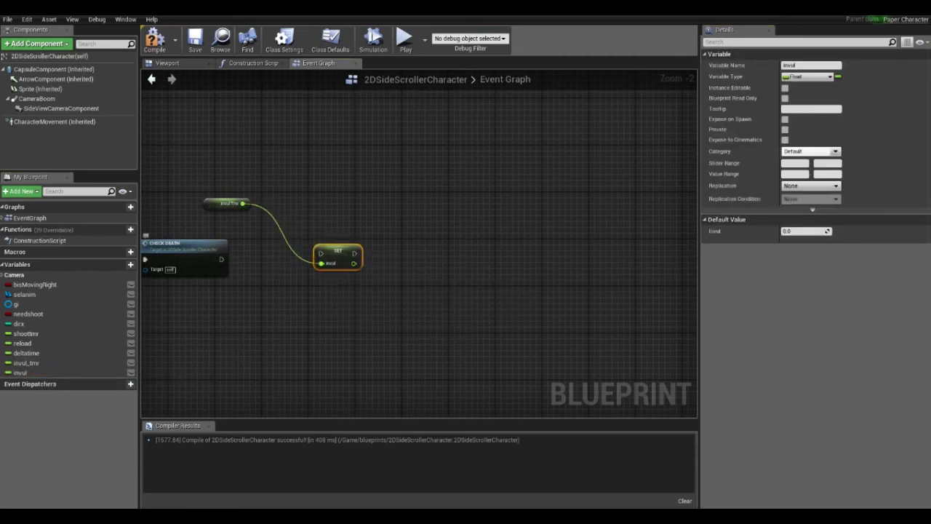
mouse_move(220, 259)
mouse_down()
mouse_move(321, 253)
mouse_move(273, 256)
mouse_up()
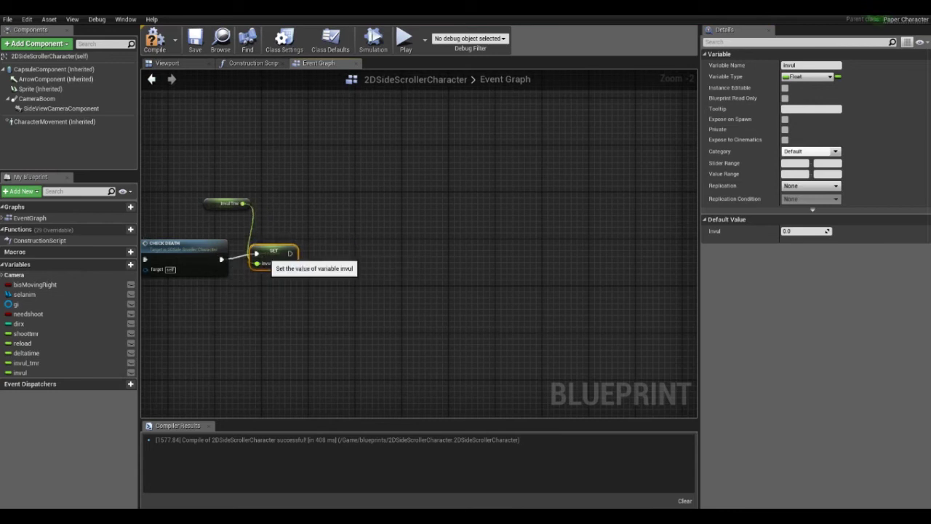
drag(227, 203, 198, 221)
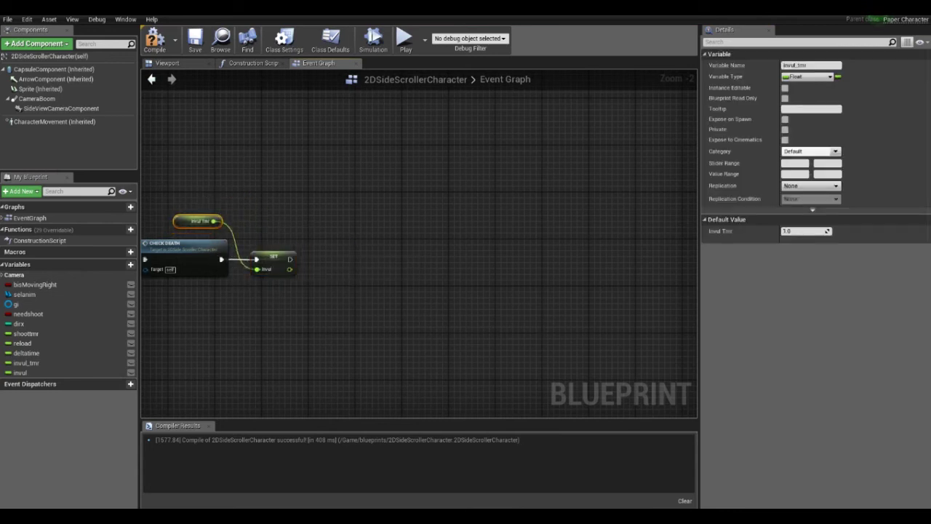
Compile and save the character blueprint
click(154, 40)
click(195, 40)
scroll(245, 165, up, 2)
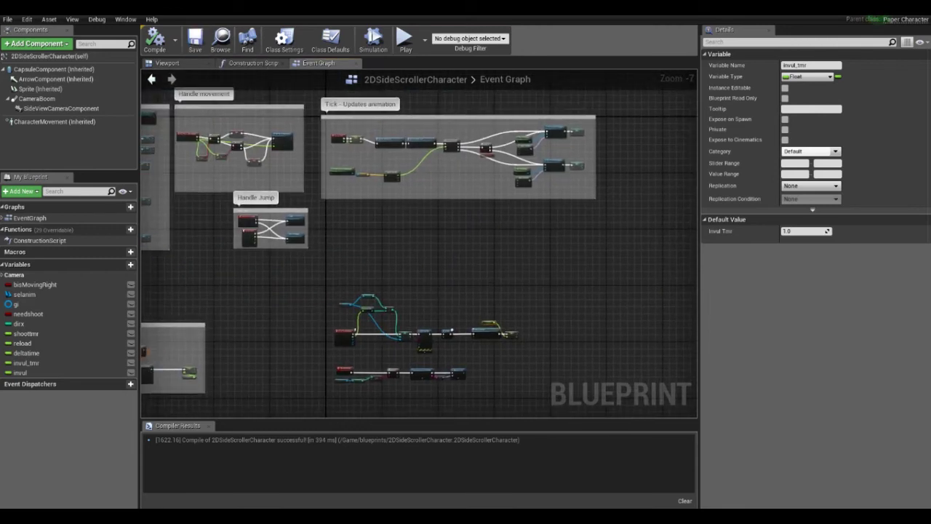
scroll(408, 134, up, 7)
scroll(368, 269, down, 7)
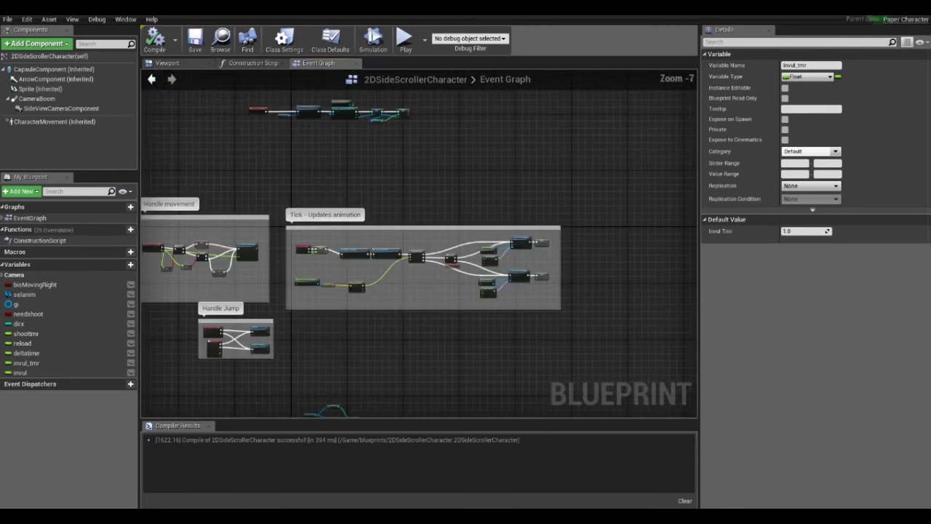
scroll(321, 379, up, 5)
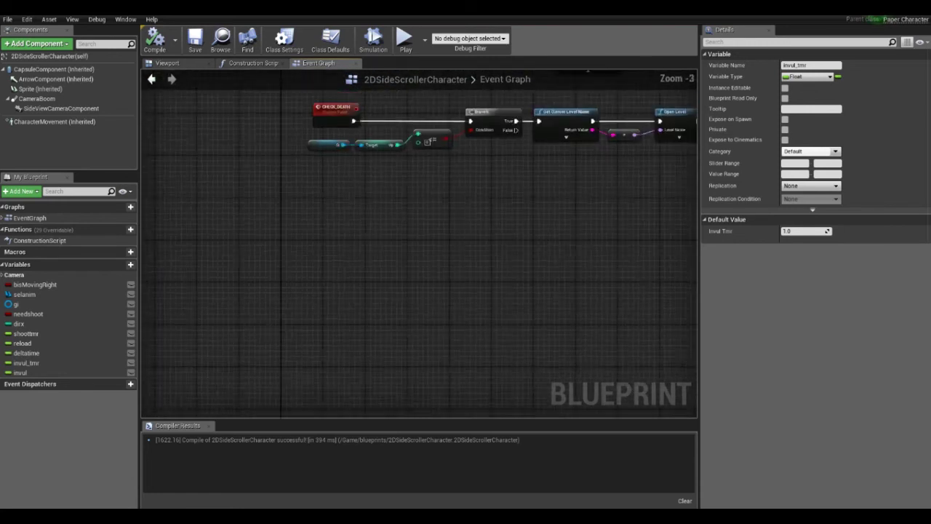
scroll(355, 191, down, 5)
scroll(356, 291, up, 4)
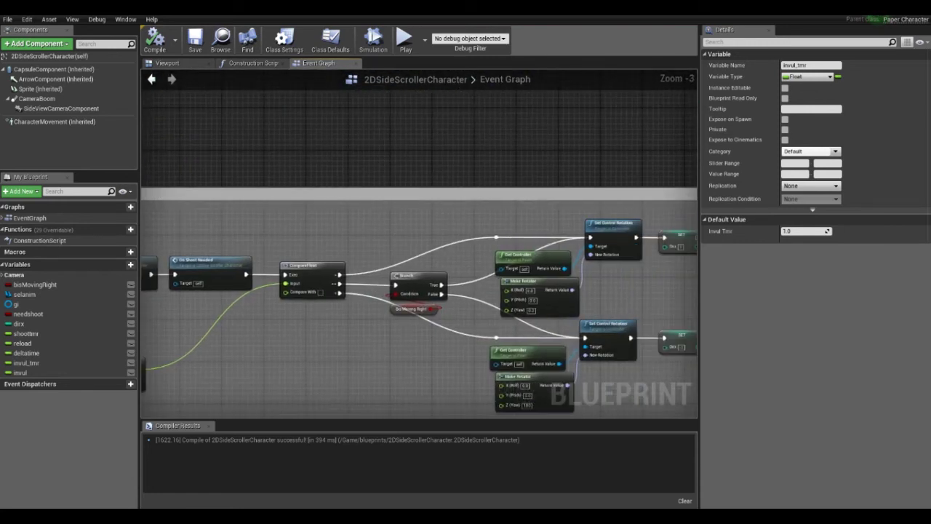
scroll(356, 291, down, 5)
mouse_move(291, 218)
right_down()
mouse_move(364, 283)
mouse_move(343, 143)
right_up()
scroll(364, 283, up, 4)
Create a custom event named invul_tmr_ev and drag the invul variable beside it
right_click(312, 114)
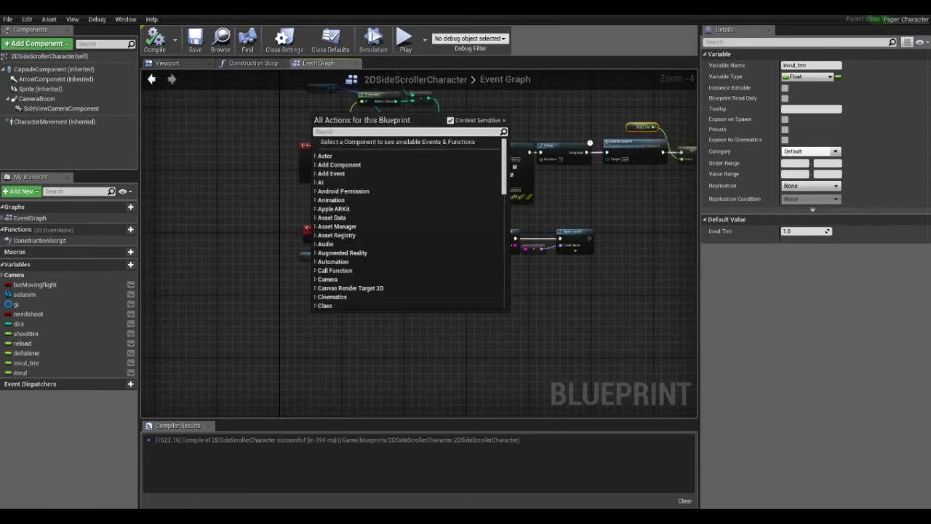
text(add cu)
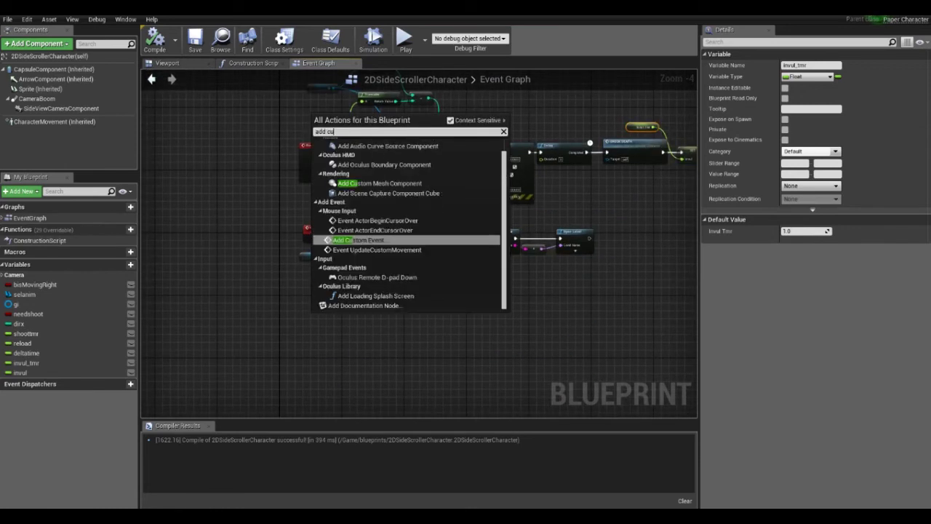
key(Return)
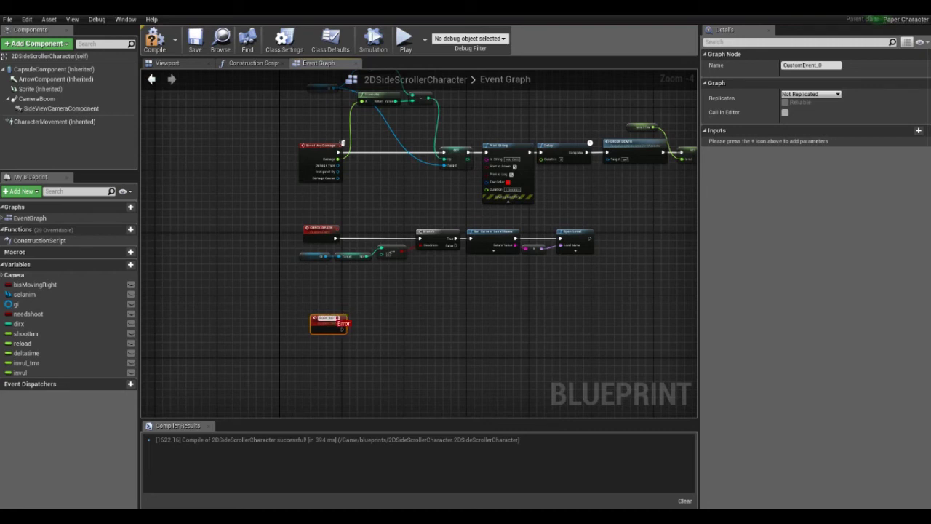
key(Return)
scroll(378, 327, up, 4)
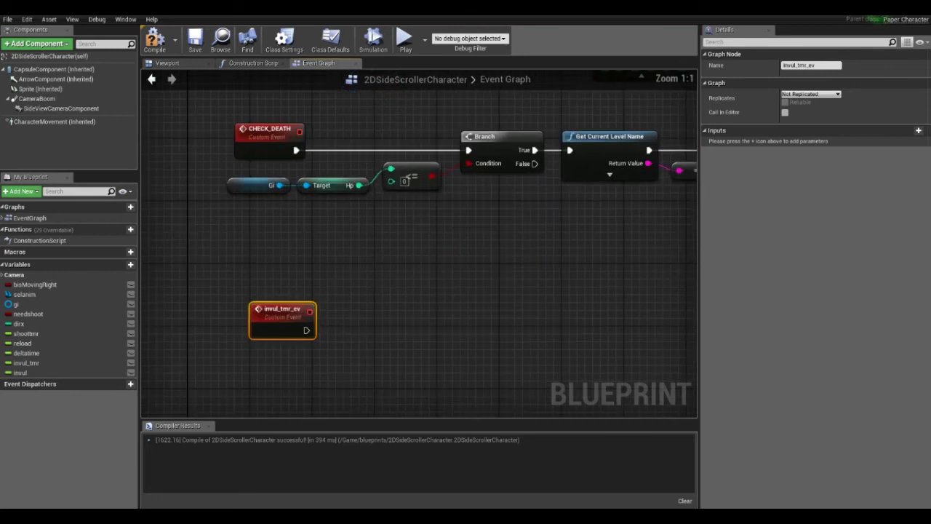
mouse_move(27, 362)
ctrl+mouse_down()
mouse_move(240, 251)
mouse_move(66, 372)
mouse_move(22, 373)
mouse_move(243, 261)
mouse_move(362, 281)
ctrl+mouse_up()
Place an invul getter and add a Branch node to the graph
click(262, 271)
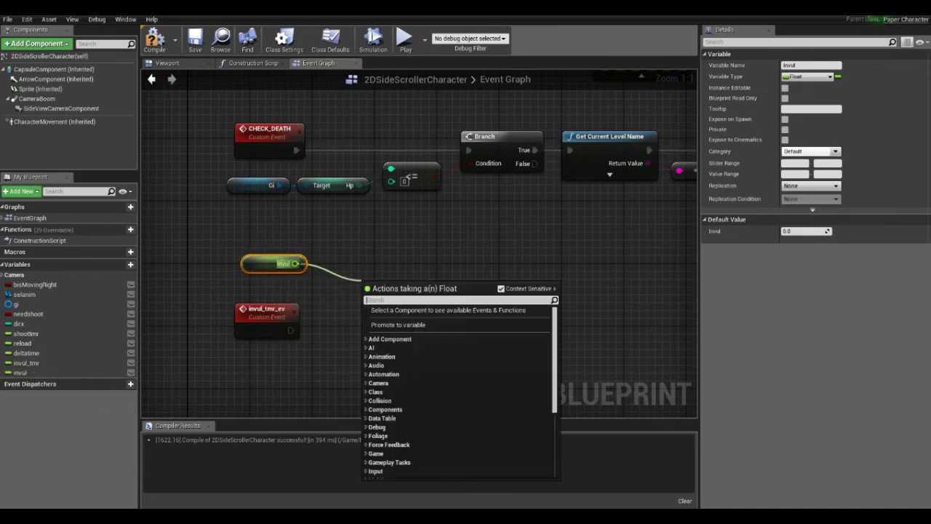
text(bra)
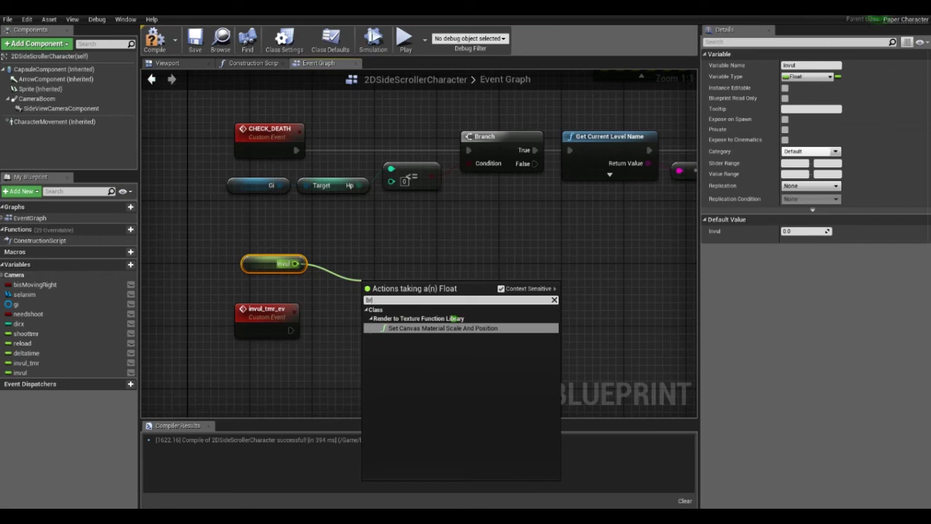
key(BackSpace)
key(BackSpace)
key(BackSpace)
key(Escape)
right_click(364, 292)
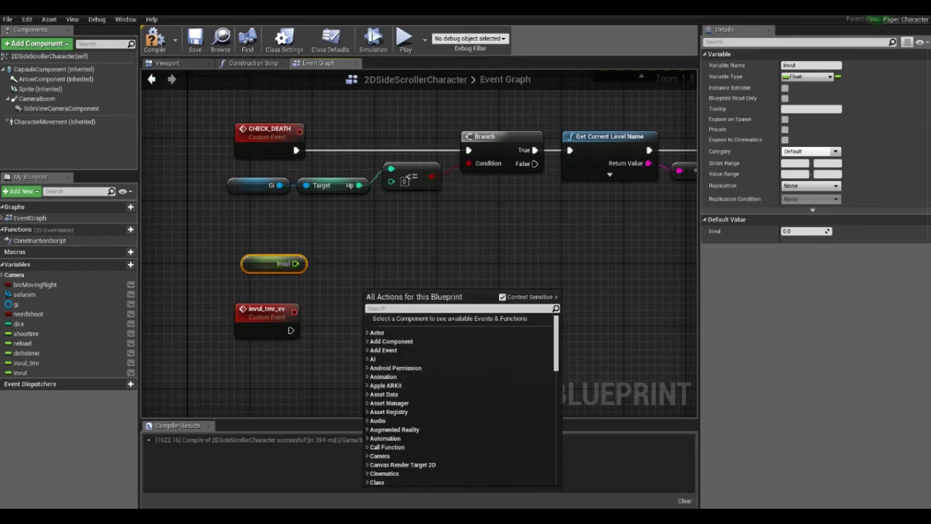
text(bra)
key(Return)
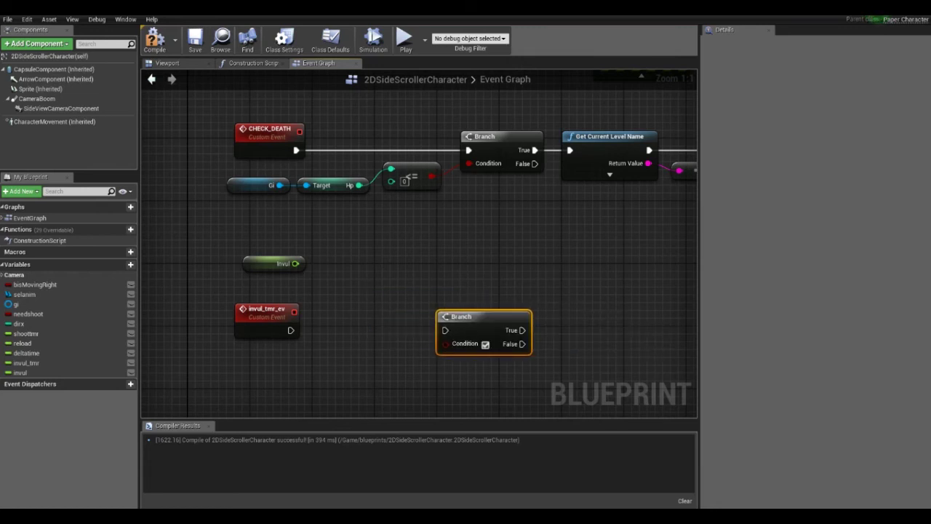
Test invul > 0.0 and wire invul_tmr_ev and the comparison into the Branch
drag(295, 263, 357, 281)
text(>0)
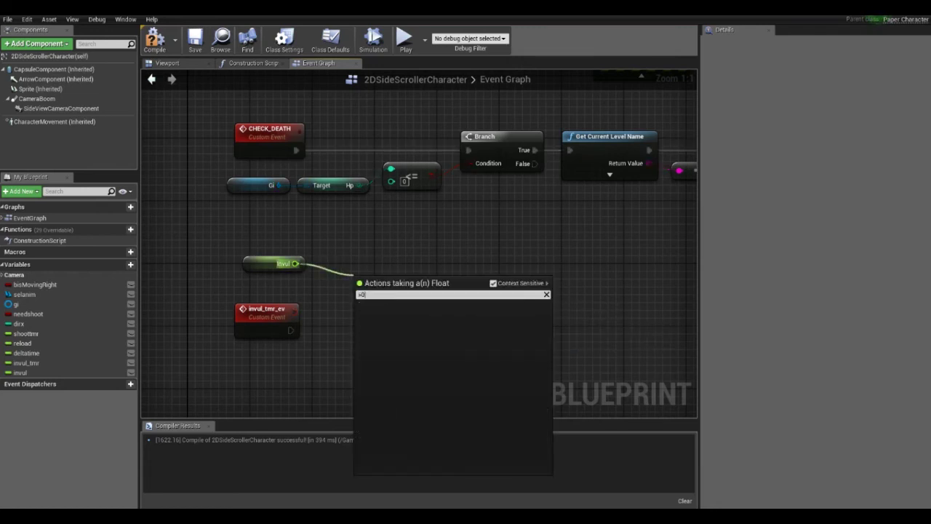
key(BackSpace)
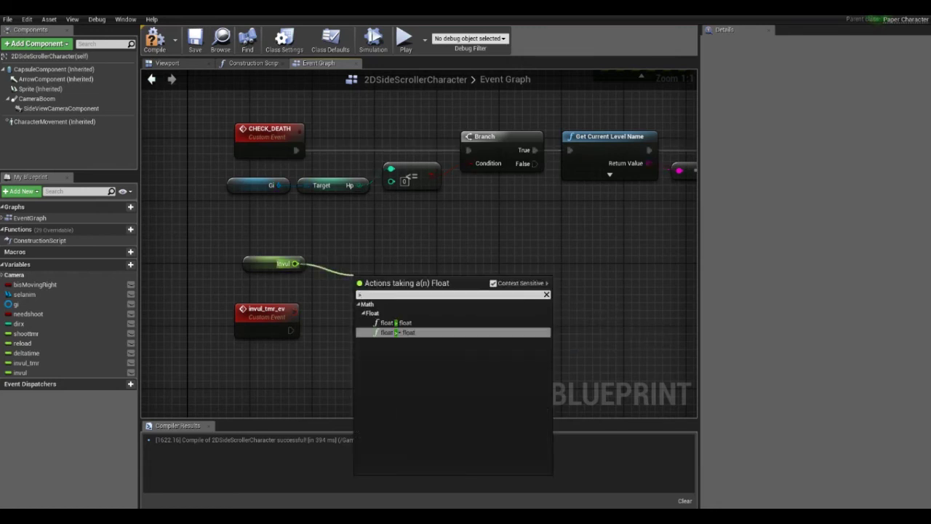
key(Up)
key(Return)
drag(290, 330, 445, 330)
drag(405, 293, 446, 344)
right_drag(567, 273, 489, 268)
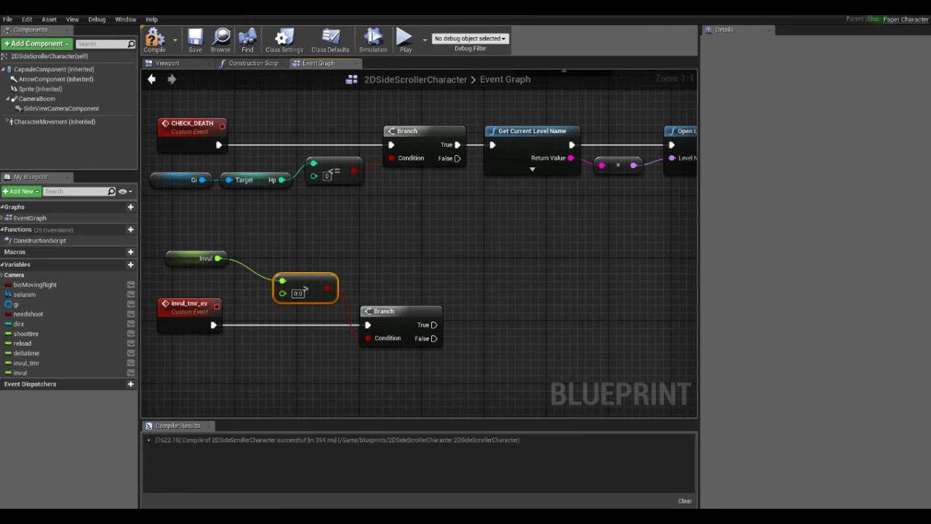
Add a Boolean variable named invulnerable
click(131, 264)
text(invulnerab)
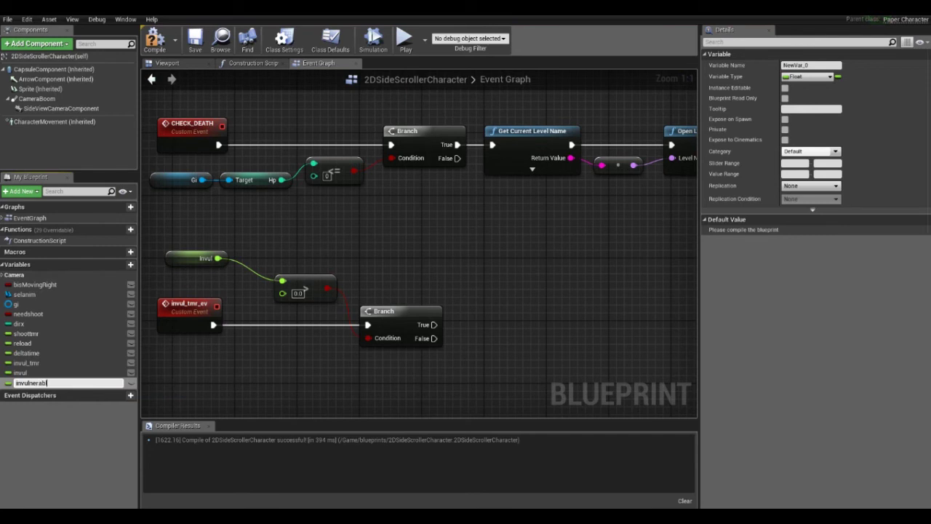
text(le)
key(Return)
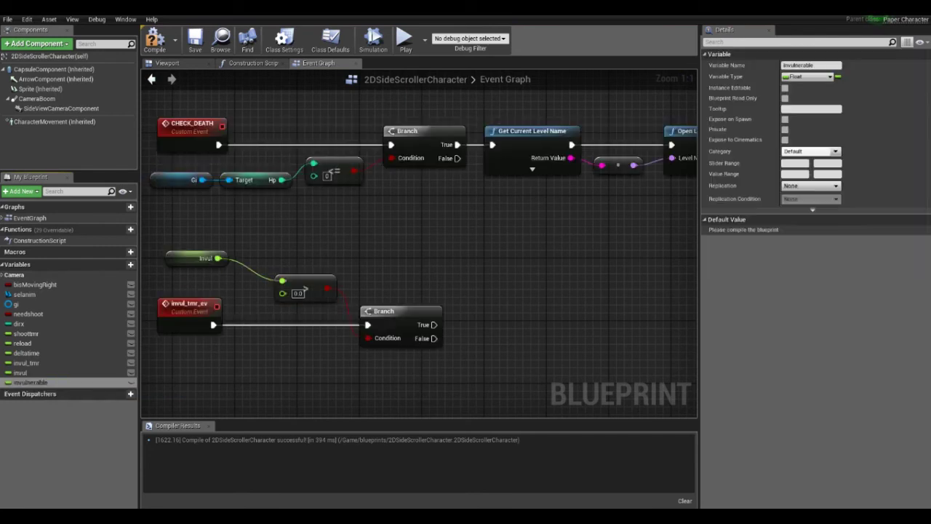
click(807, 76)
click(713, 101)
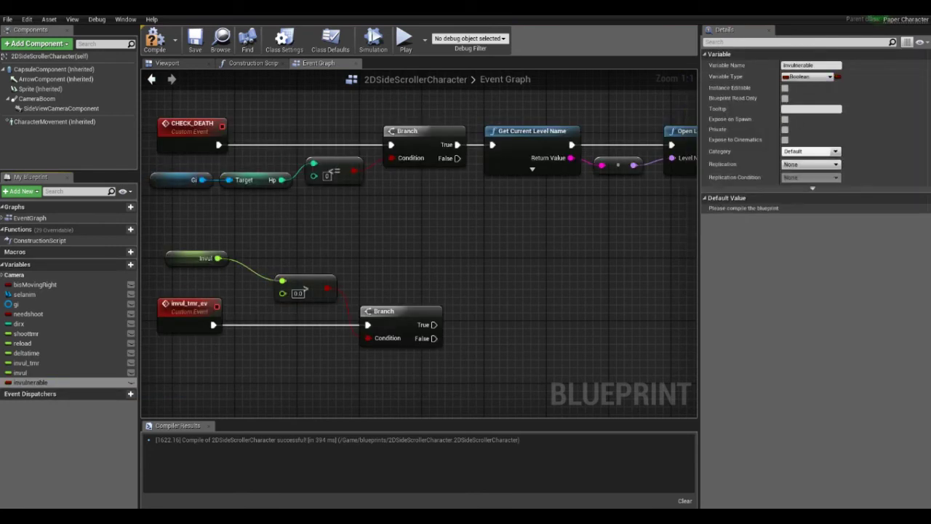
Set invulnerable true on the Branch's True path and false on its False path
right_drag(436, 240, 394, 246)
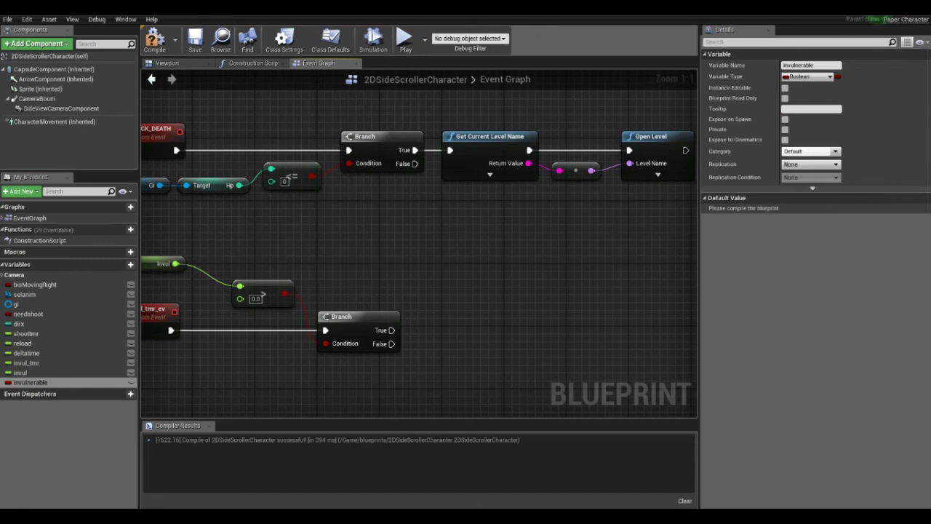
drag(31, 382, 474, 274)
click(494, 287)
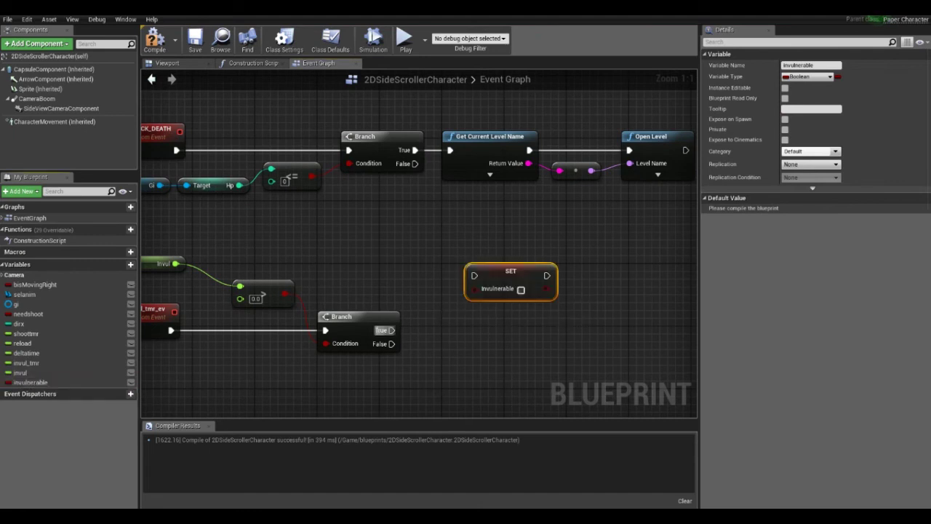
drag(392, 330, 475, 275)
click(521, 290)
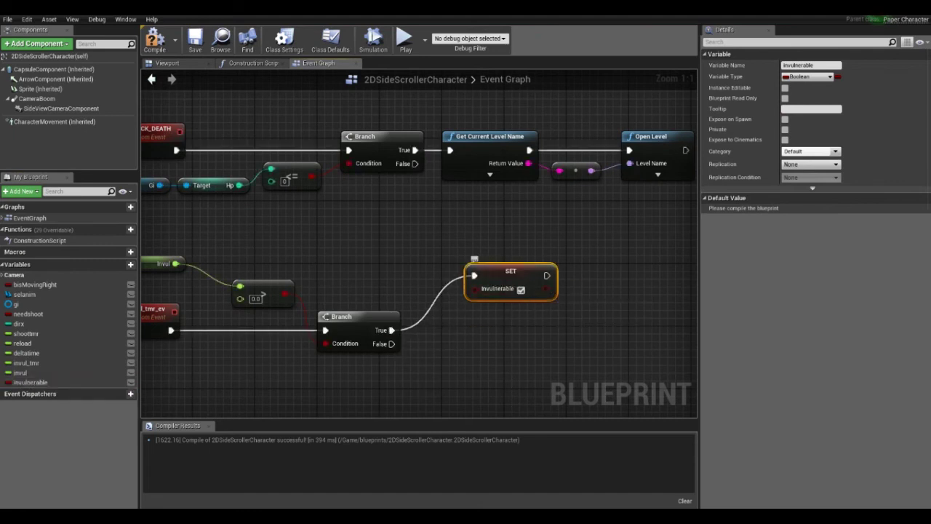
drag(30, 382, 477, 354)
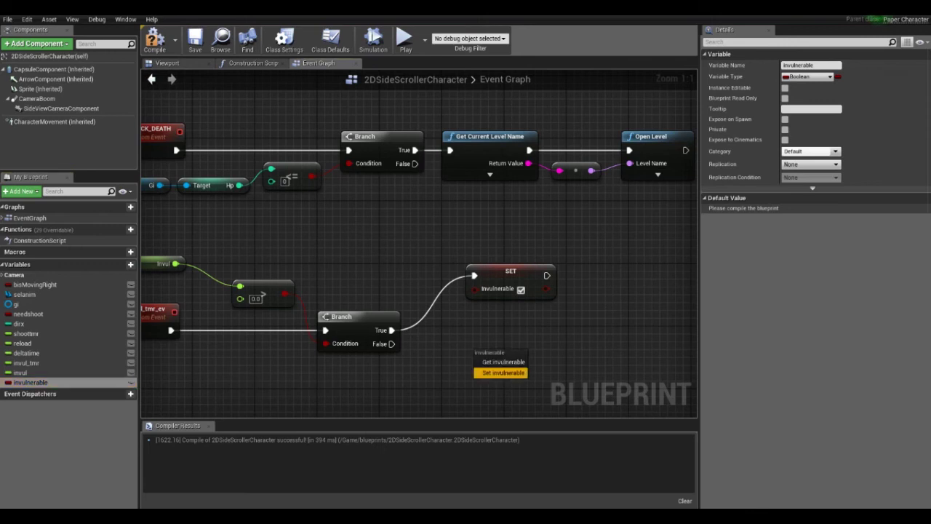
click(502, 372)
drag(392, 344, 483, 361)
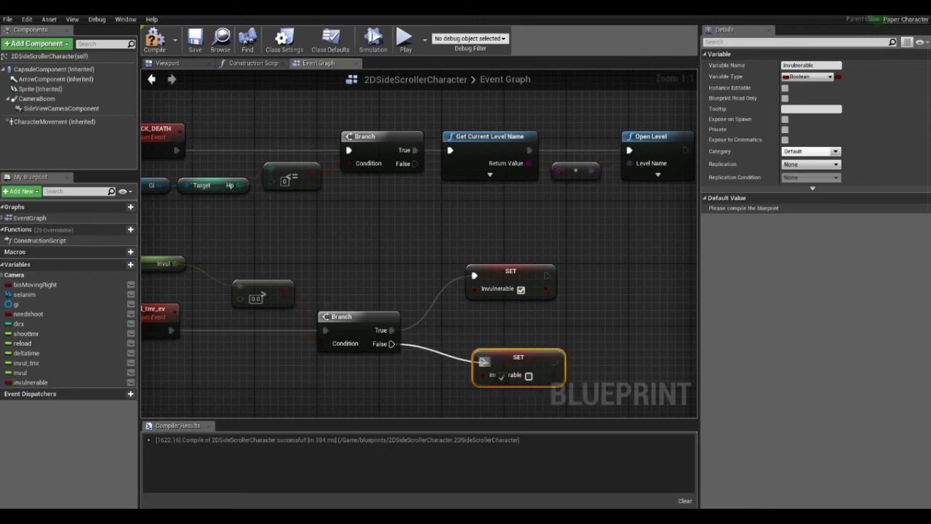
mouse_move(502, 342)
right_down()
mouse_move(485, 356)
mouse_move(560, 336)
mouse_move(445, 351)
right_up()
drag(19, 372, 591, 278)
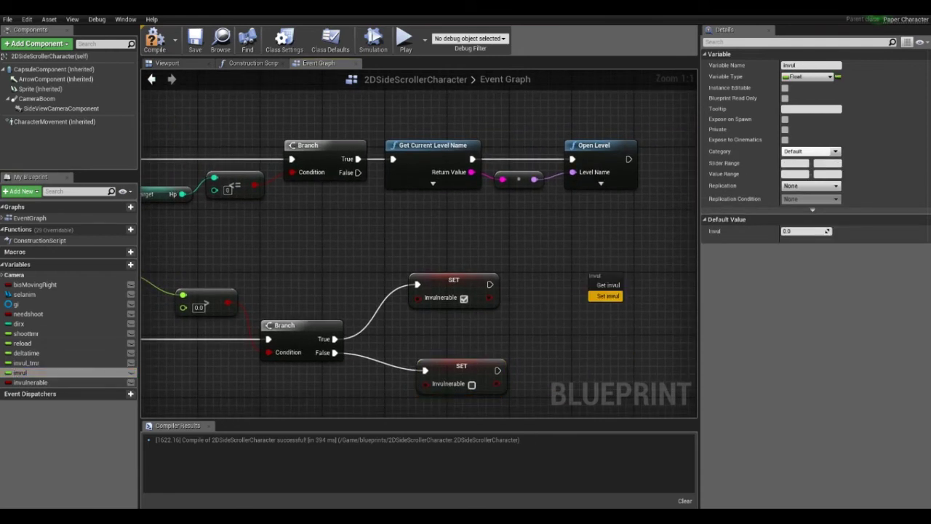
Add a Set invul after the true invulnerable setter, plus deltatime and invul getters
click(609, 296)
drag(490, 285, 597, 285)
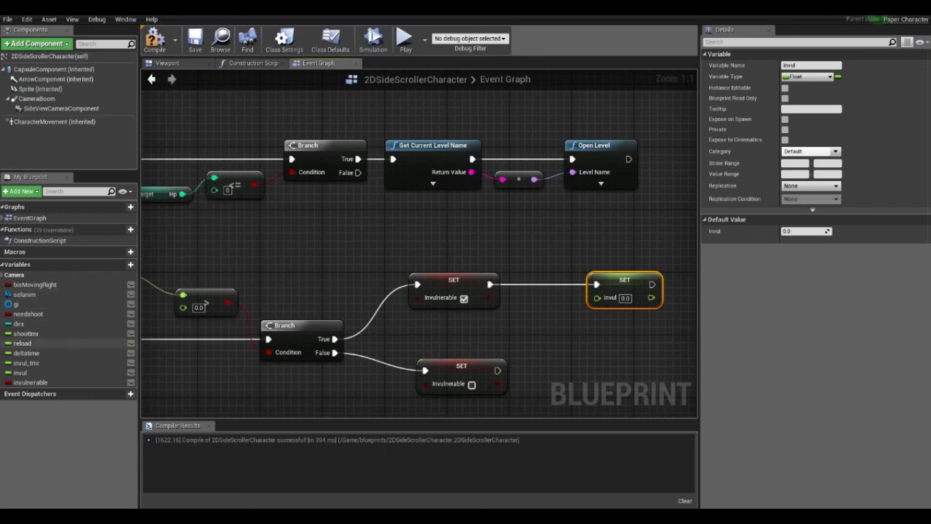
mouse_move(26, 353)
mouse_down()
mouse_move(535, 328)
mouse_move(509, 262)
mouse_up()
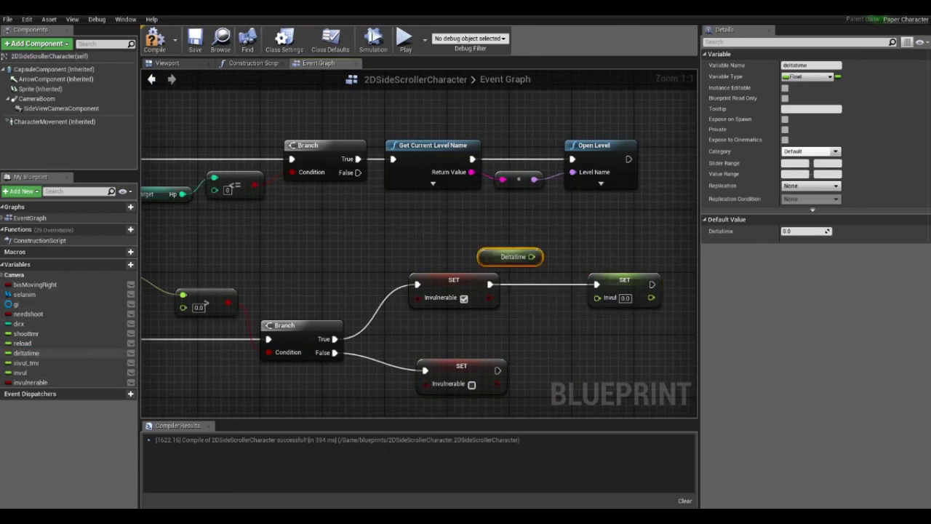
drag(20, 373, 240, 327)
ctrl+drag(489, 245, 502, 234)
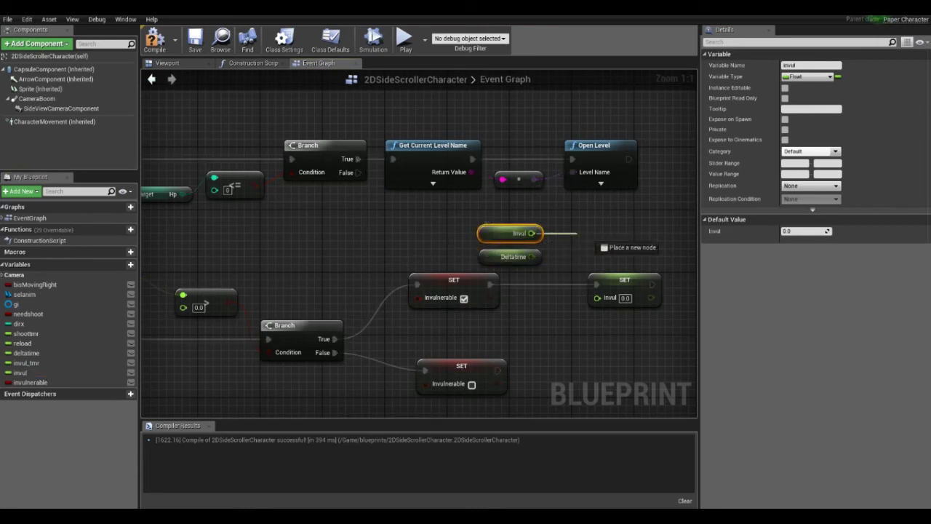
Subtract deltatime from invul and store the result back into invul
drag(532, 233, 590, 234)
click(631, 291)
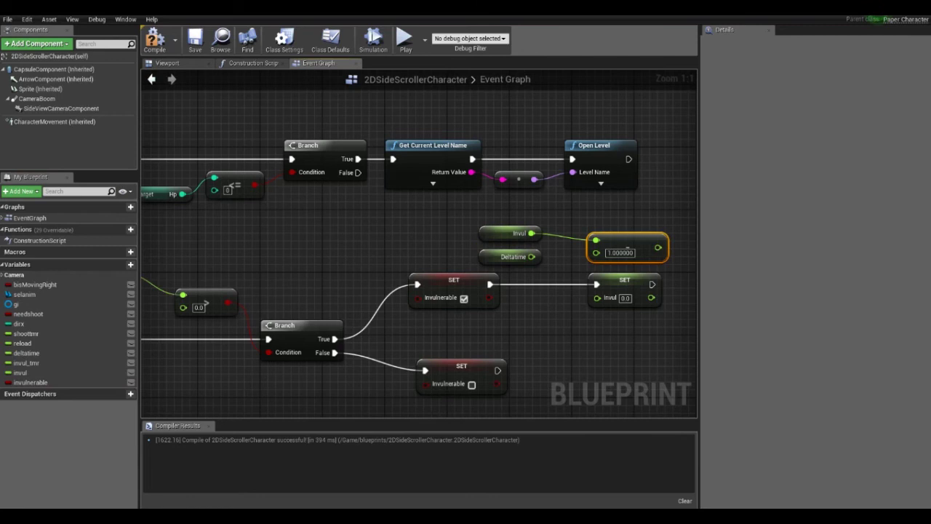
drag(532, 257, 596, 252)
right_drag(618, 335, 481, 344)
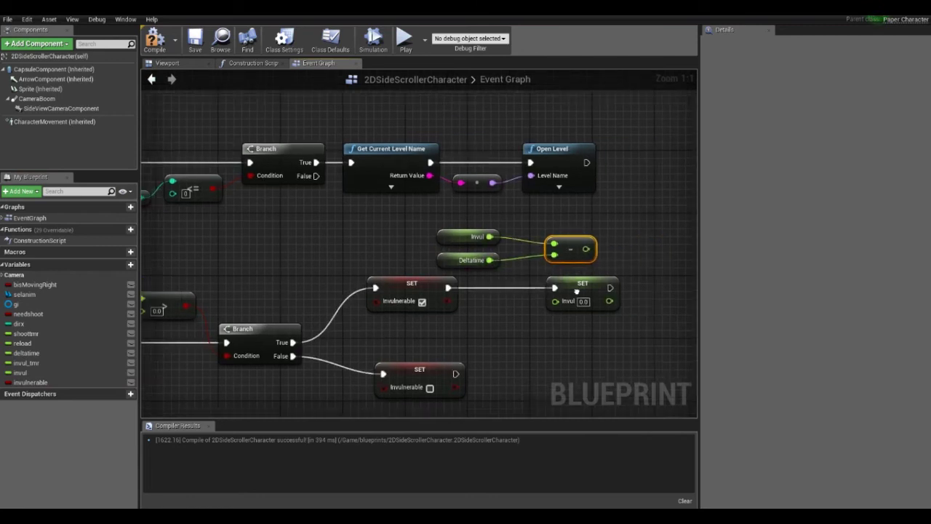
click(521, 294)
drag(521, 294, 597, 294)
drag(507, 255, 571, 307)
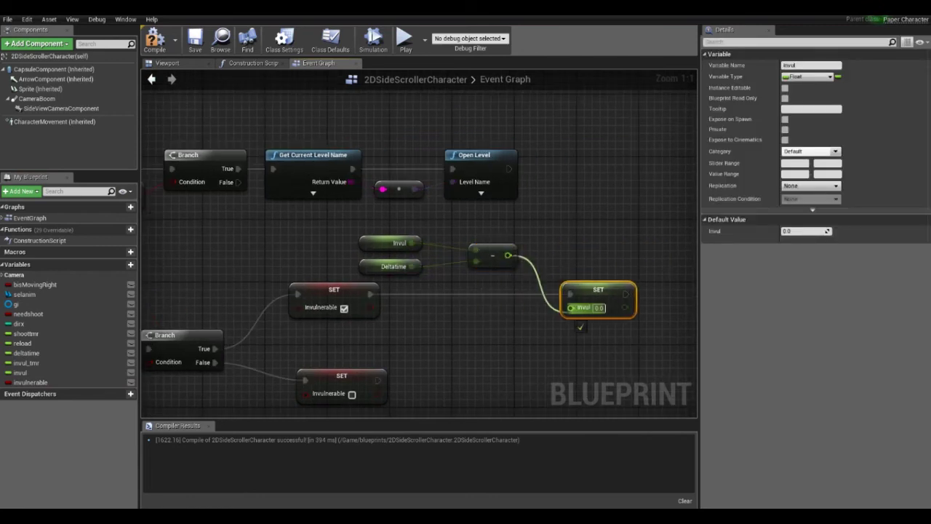
scroll(422, 267, down, 4)
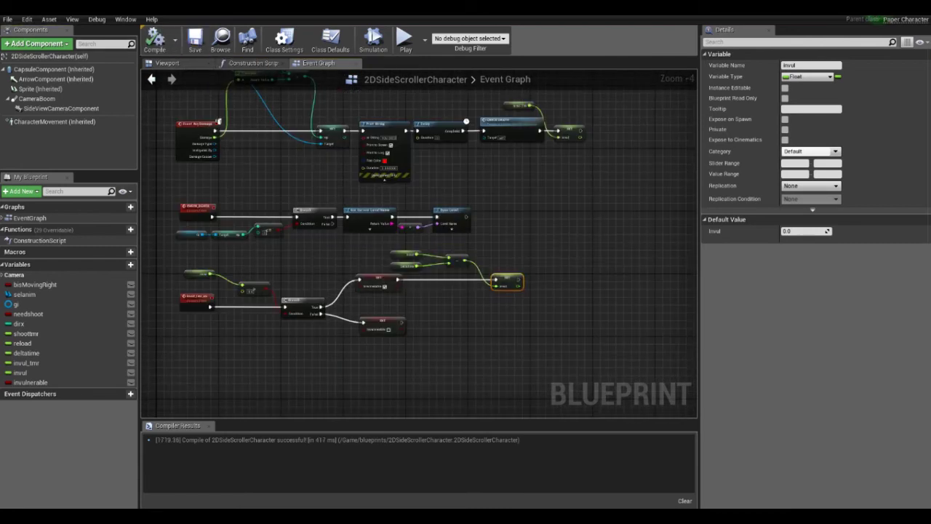
Open the slug blueprint, set its reset variable default to 2.0, and compile
right_drag(291, 131, 437, 415)
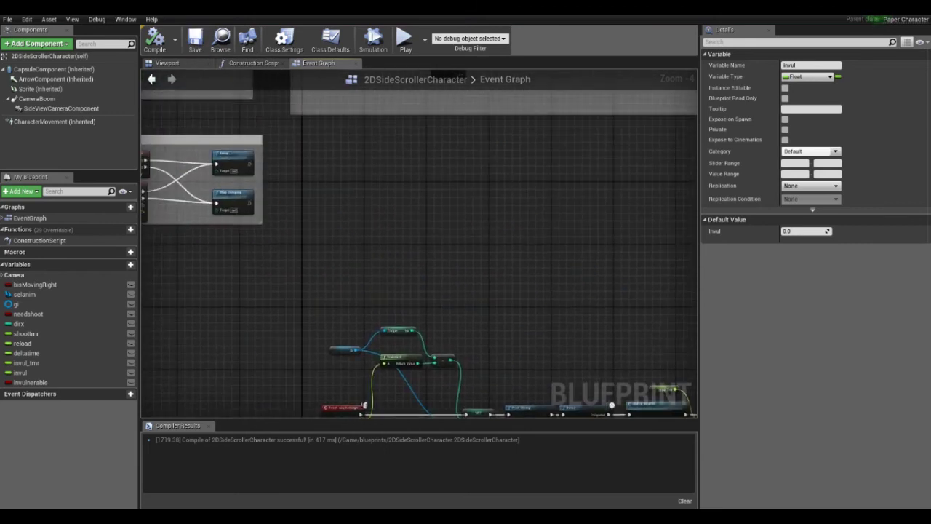
right_drag(418, 240, 411, 364)
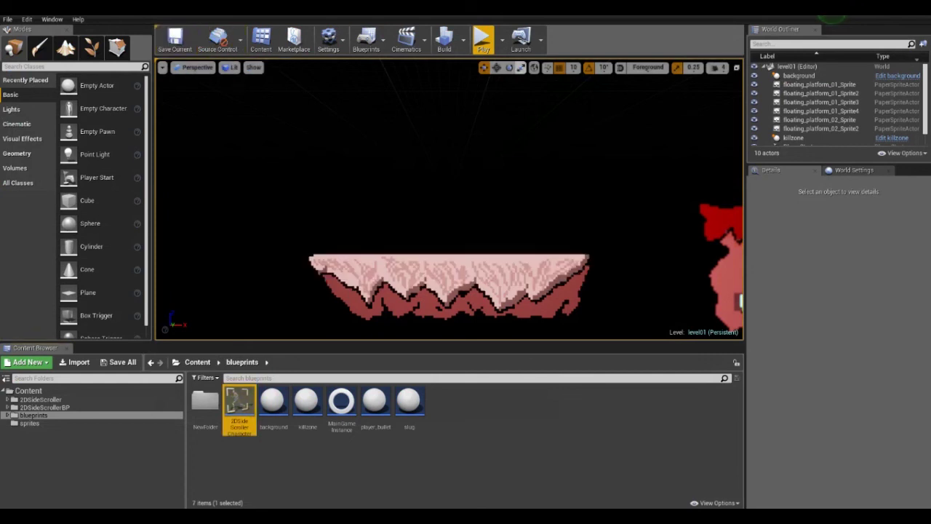
double_click(409, 401)
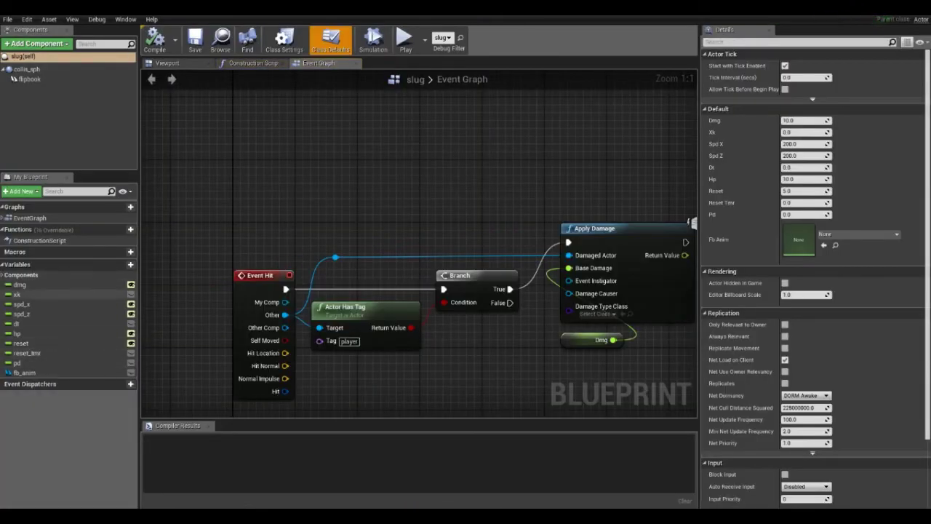
click(29, 353)
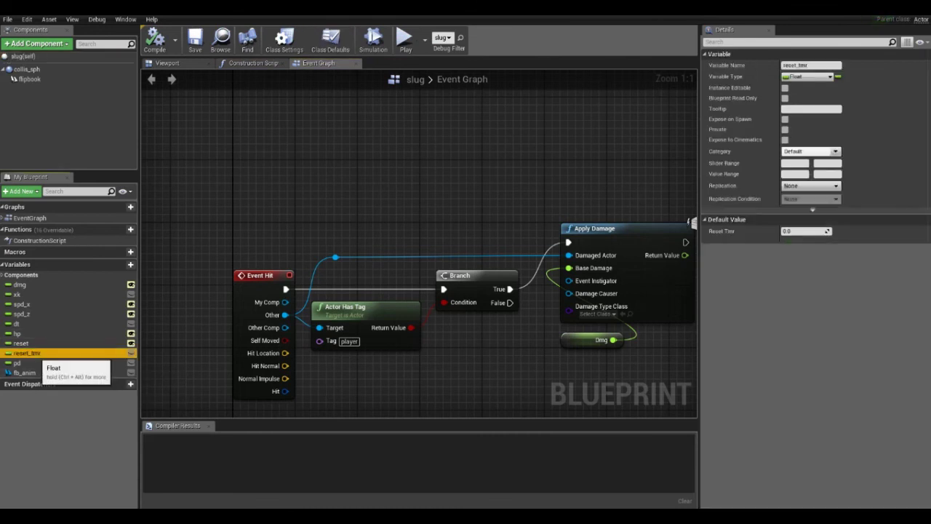
click(22, 343)
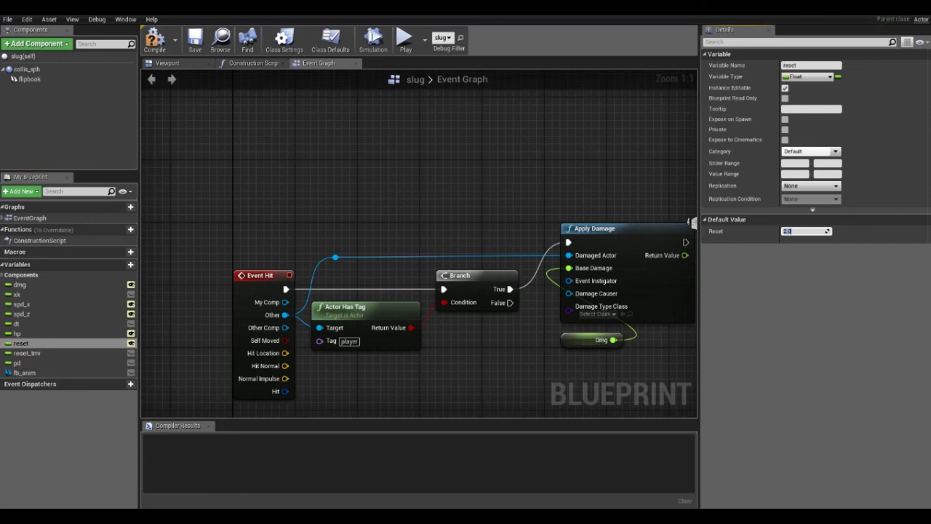
click(154, 40)
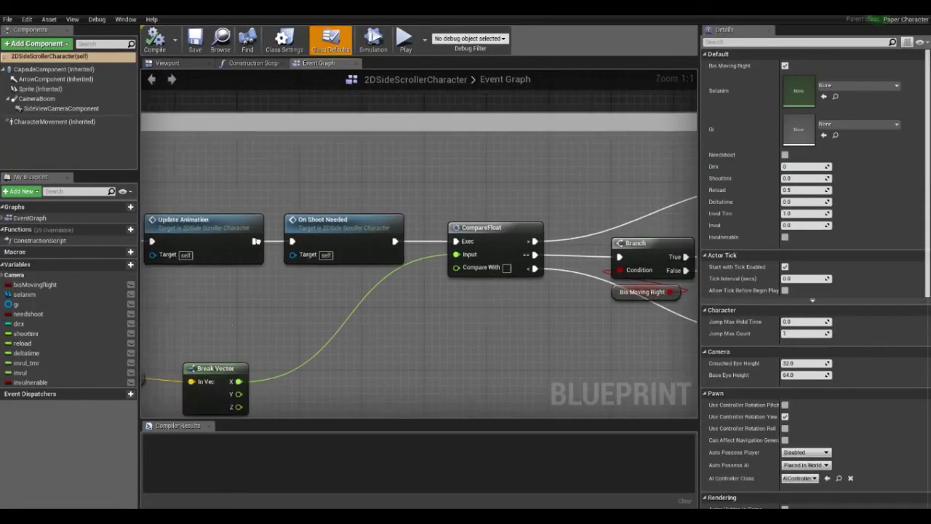
Rearrange On Shoot Needed and CompareFloat to make room in the tick chain
ctrl+click(509, 225)
drag(509, 226, 482, 226)
scroll(436, 247, down, 2)
right_drag(408, 328, 334, 330)
click(313, 233)
drag(313, 233, 349, 235)
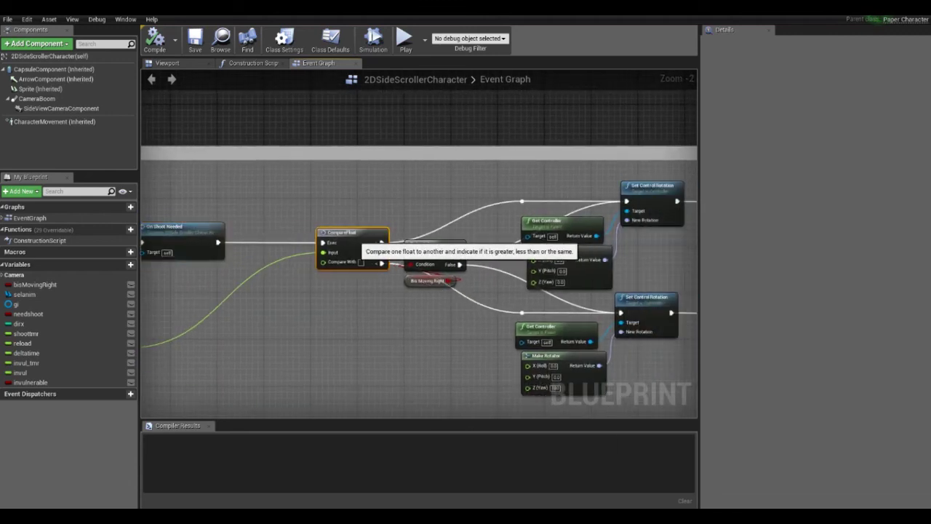
right_drag(408, 327, 475, 334)
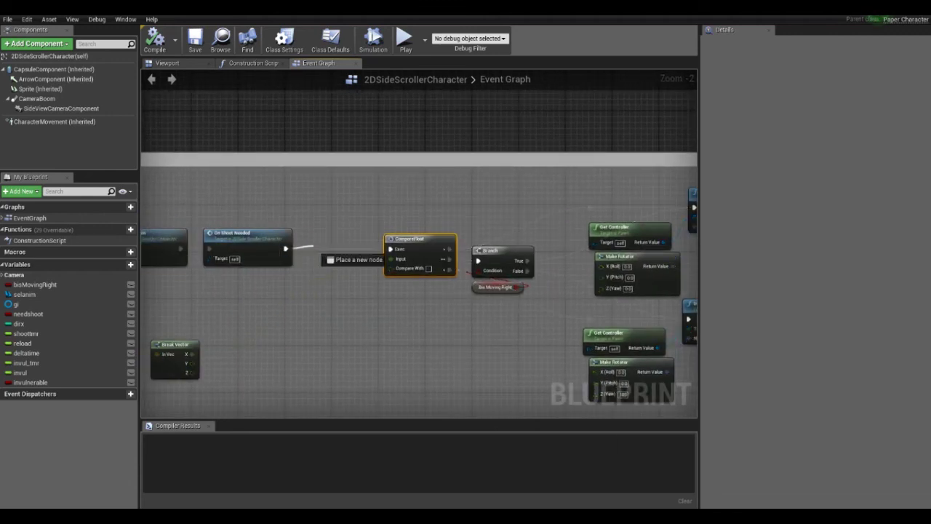
Insert an Invul Tmr Ev call after On Shoot Needed, ahead of CompareFloat
drag(285, 248, 316, 249)
text(inv)
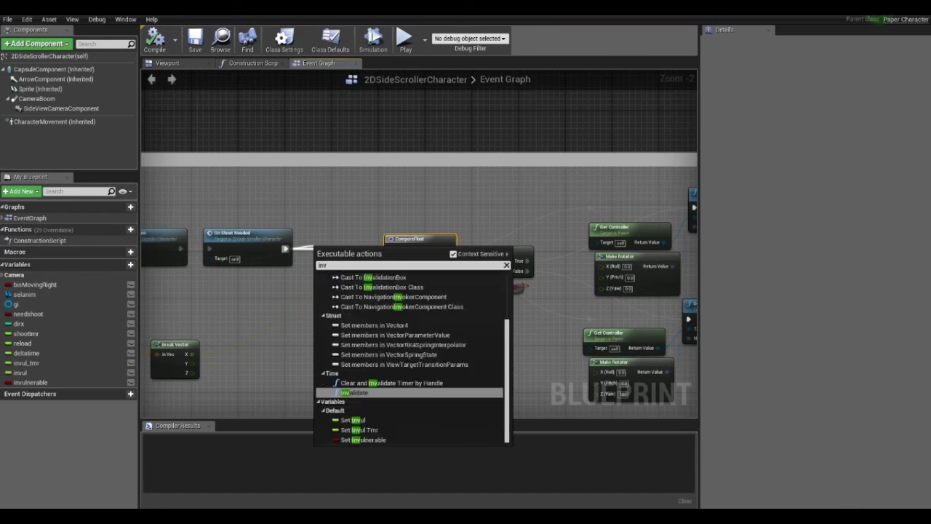
scroll(411, 356, up, 3)
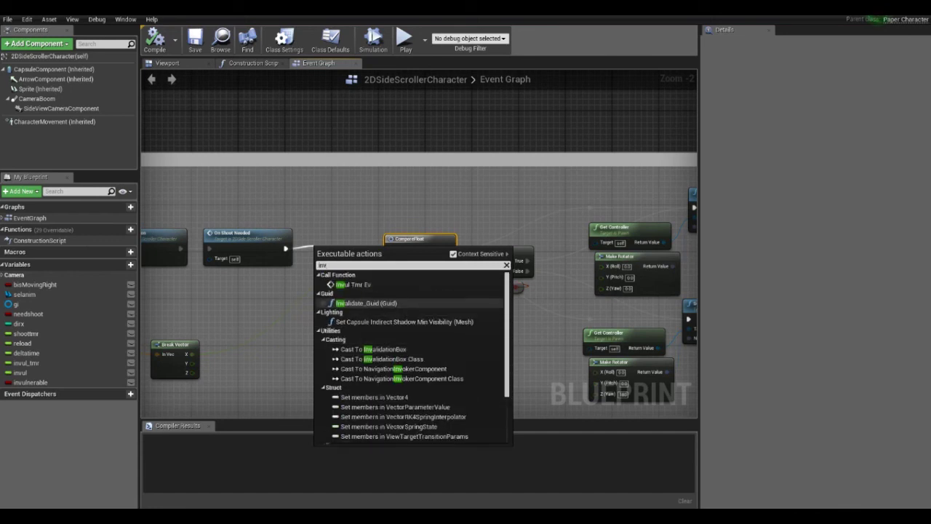
key(Escape)
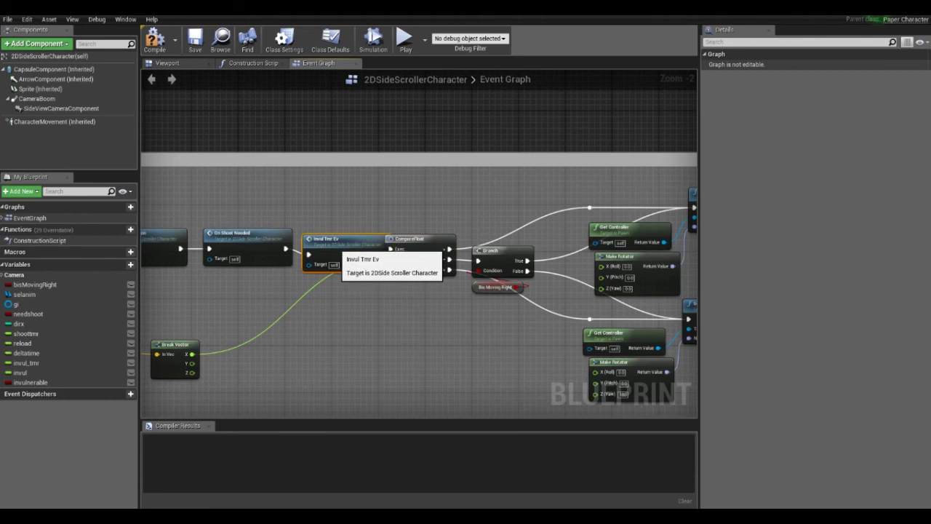
Tidy the tick chain and pan over to the Event AnyDamage section
right_drag(333, 243, 387, 265)
drag(388, 265, 375, 265)
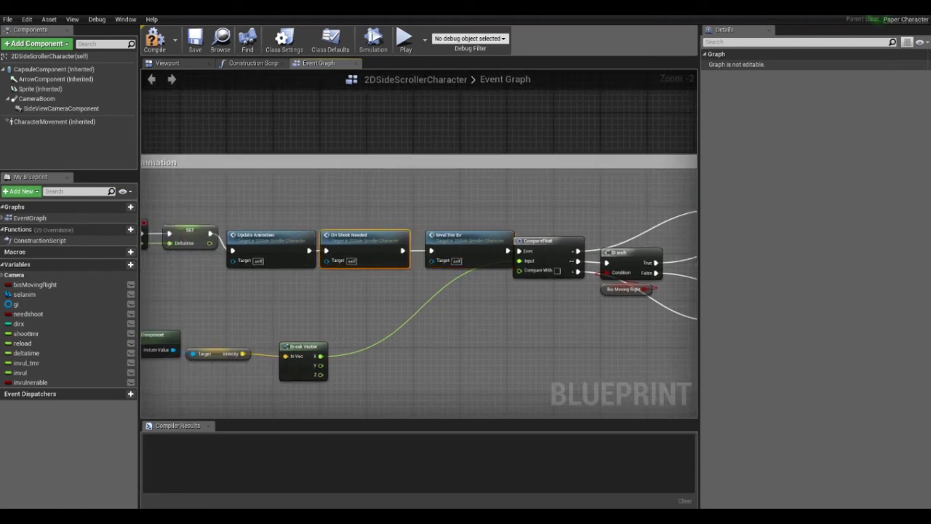
right_drag(422, 247, 329, 262)
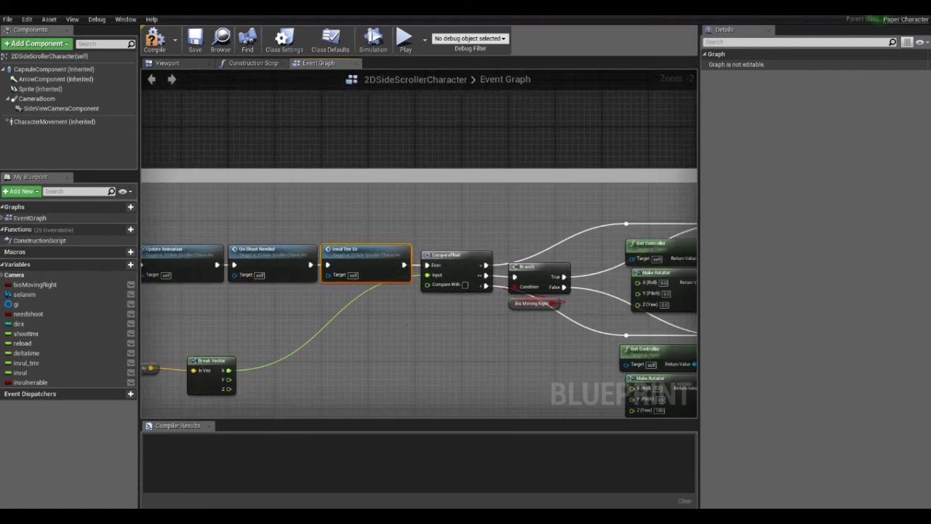
scroll(330, 262, down, 5)
right_drag(291, 148, 291, 294)
scroll(291, 293, up, 2)
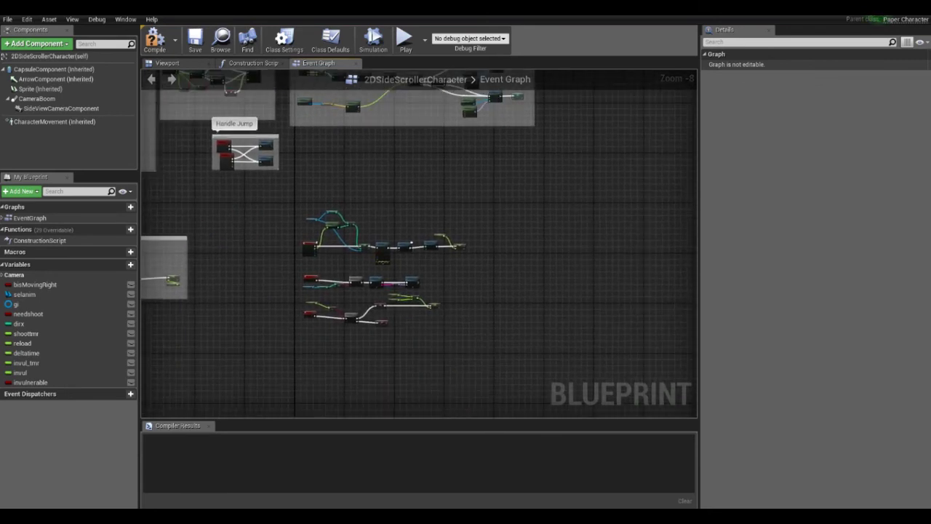
scroll(295, 282, up, 3)
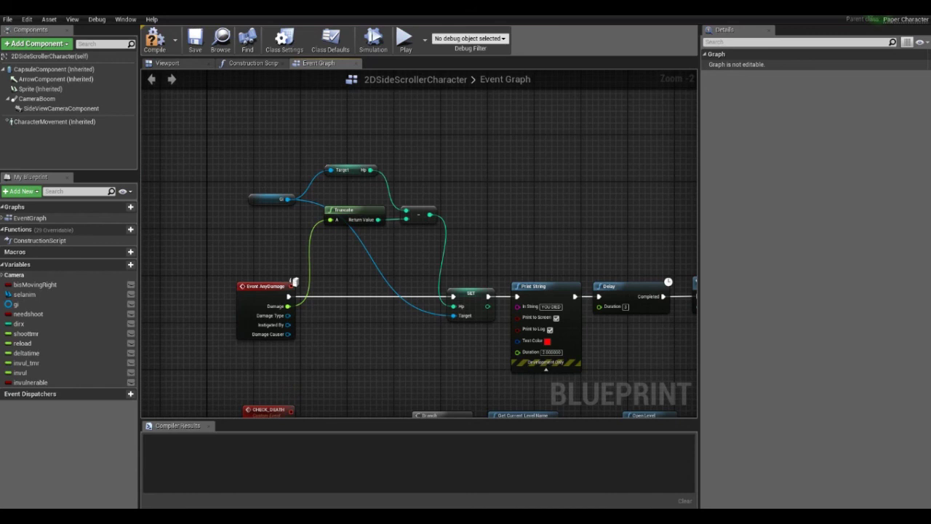
Insert a Branch inline on Event AnyDamage's execution wire
mouse_move(266, 286)
mouse_down()
mouse_move(235, 286)
mouse_move(326, 296)
mouse_up()
text(branch)
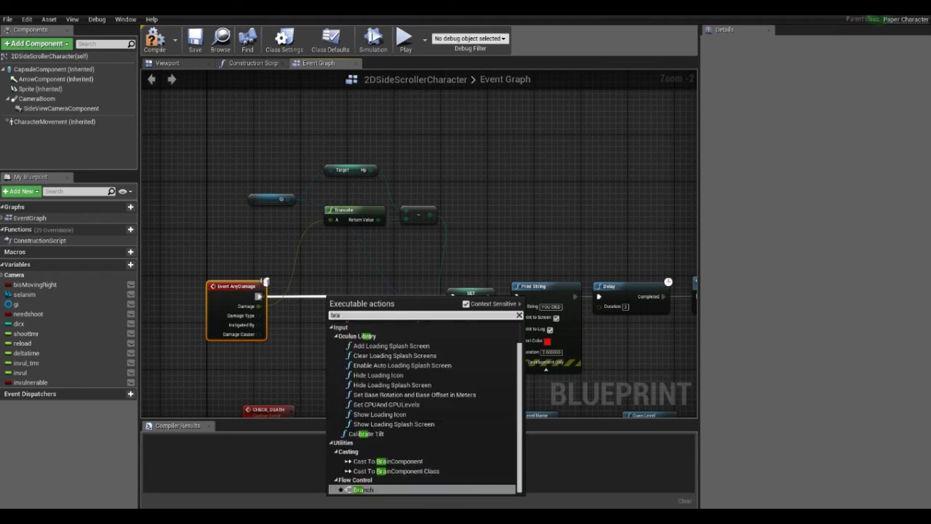
key(Return)
drag(331, 290, 353, 278)
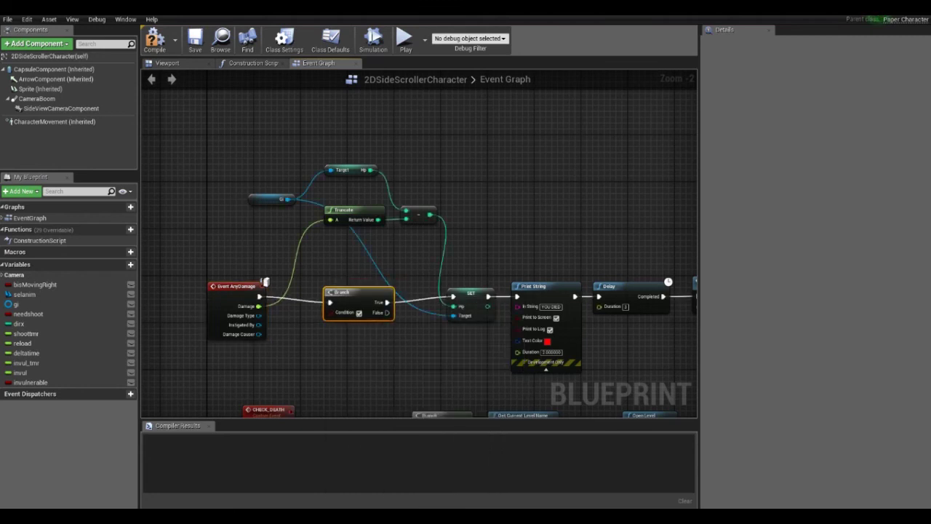
Feed the Branch condition with NOT Invulnerable
ctrl+drag(31, 382, 380, 379)
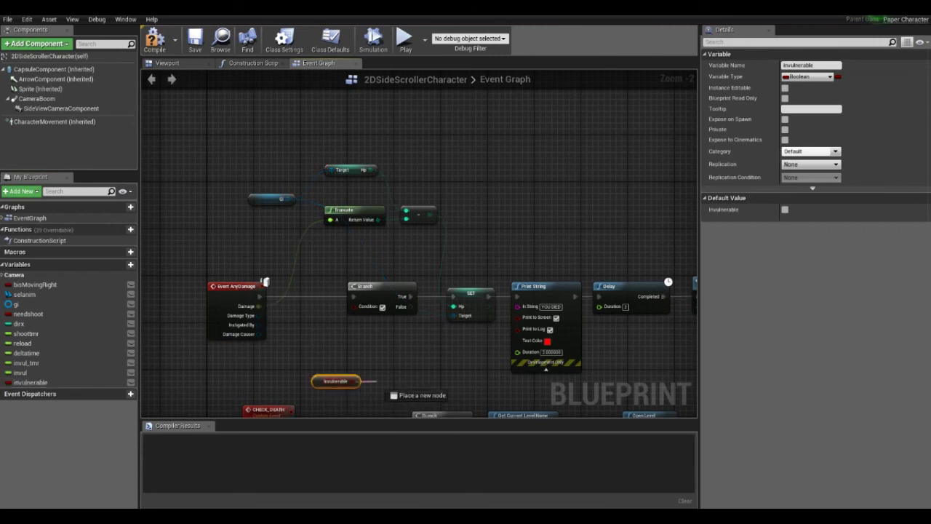
text(not)
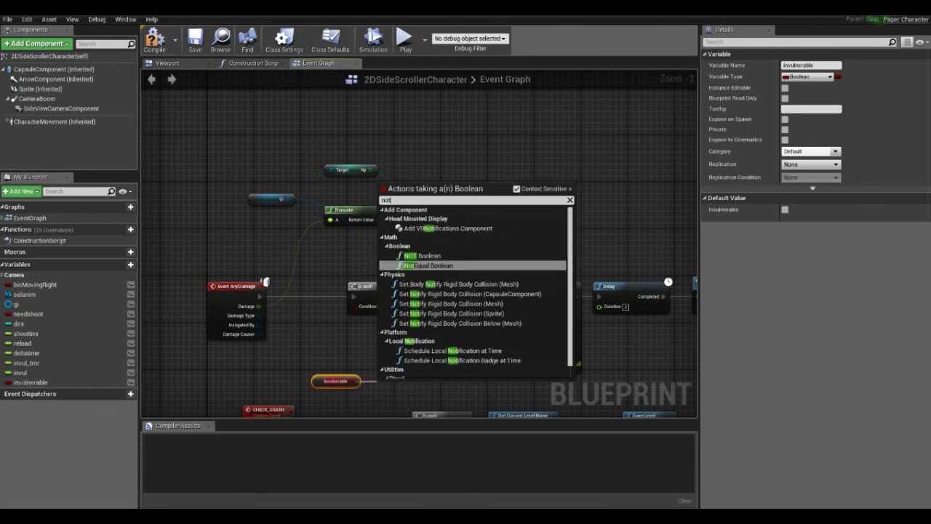
key(Up)
key(Return)
mouse_move(401, 388)
mouse_down()
mouse_move(354, 307)
mouse_move(428, 343)
mouse_up()
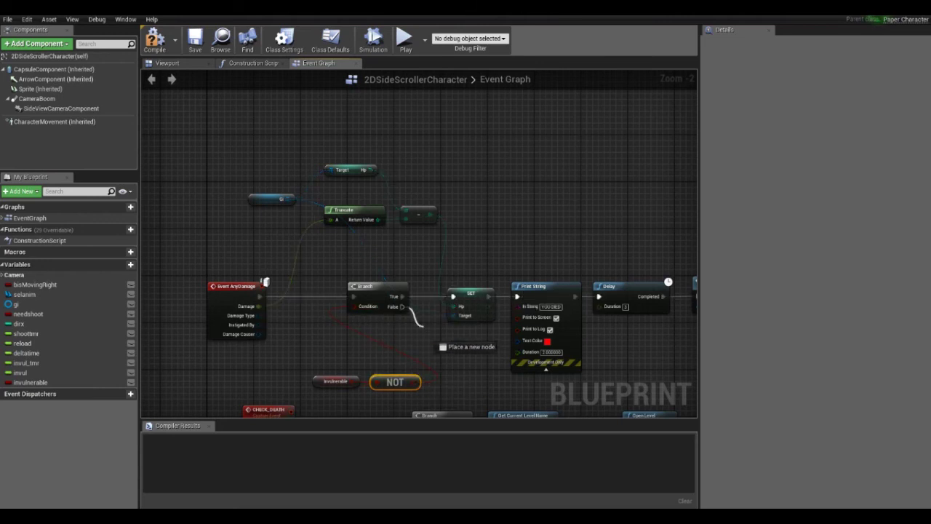
Route the Branch's False output through two reroute points into CHECK DEATH
scroll(524, 295, down, 5)
scroll(524, 306, down, 5)
click(469, 327)
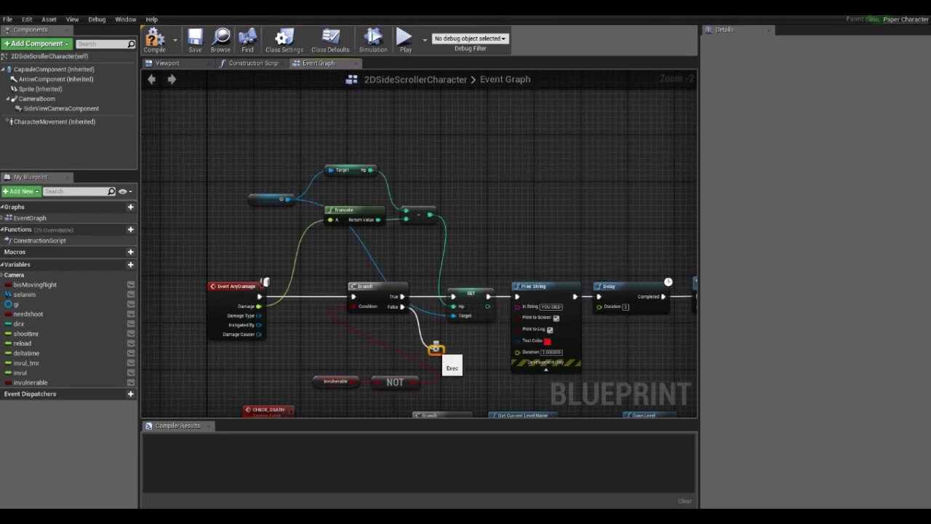
mouse_move(435, 332)
right_down()
mouse_move(399, 329)
mouse_move(345, 261)
right_up()
drag(312, 277, 376, 277)
scroll(473, 385, down, 5)
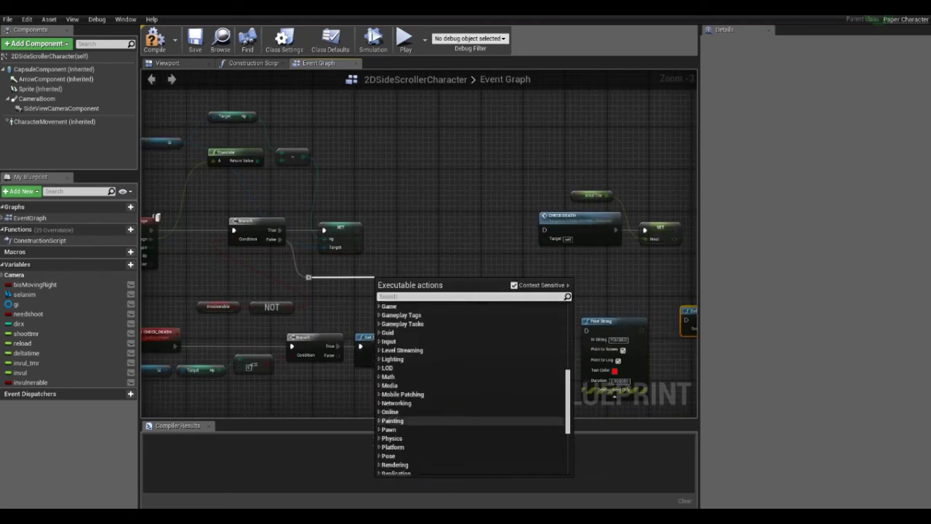
scroll(473, 385, down, 5)
scroll(473, 385, down, 3)
click(417, 452)
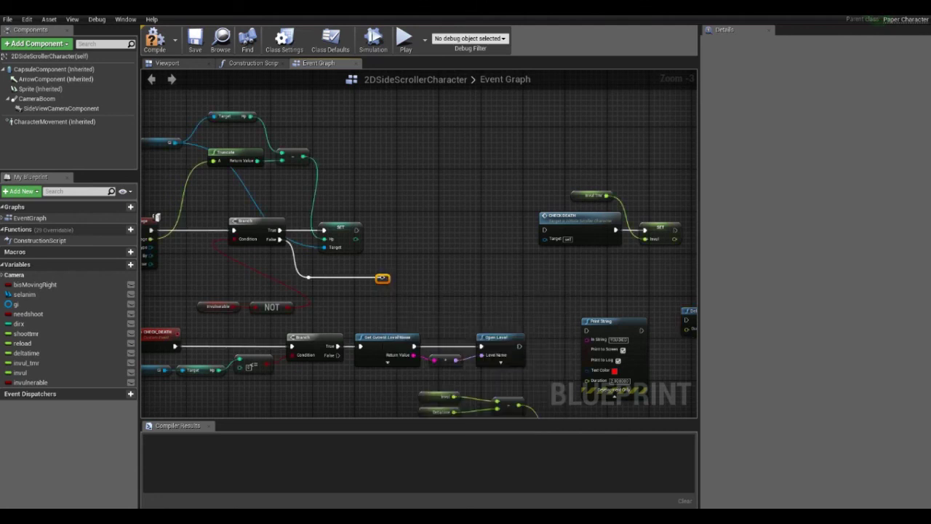
drag(382, 277, 546, 231)
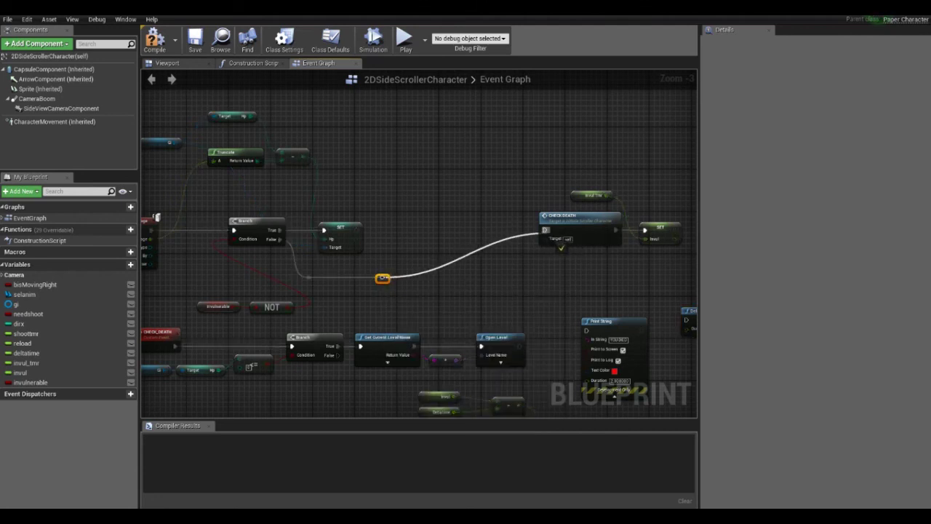
click(325, 218)
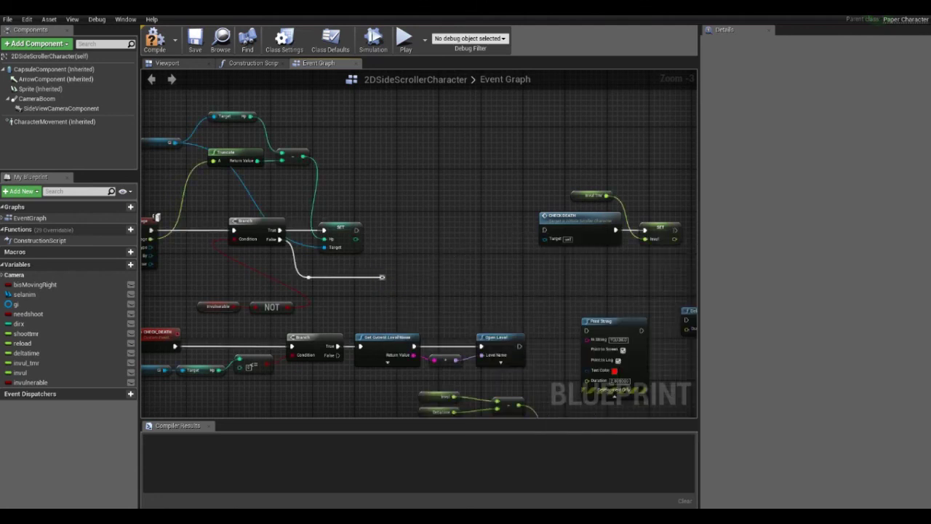
drag(382, 277, 544, 230)
Connect the SET node's execution output to CHECK DEATH as well
mouse_move(356, 230)
mouse_down()
mouse_move(575, 238)
mouse_move(435, 219)
mouse_move(461, 220)
mouse_up()
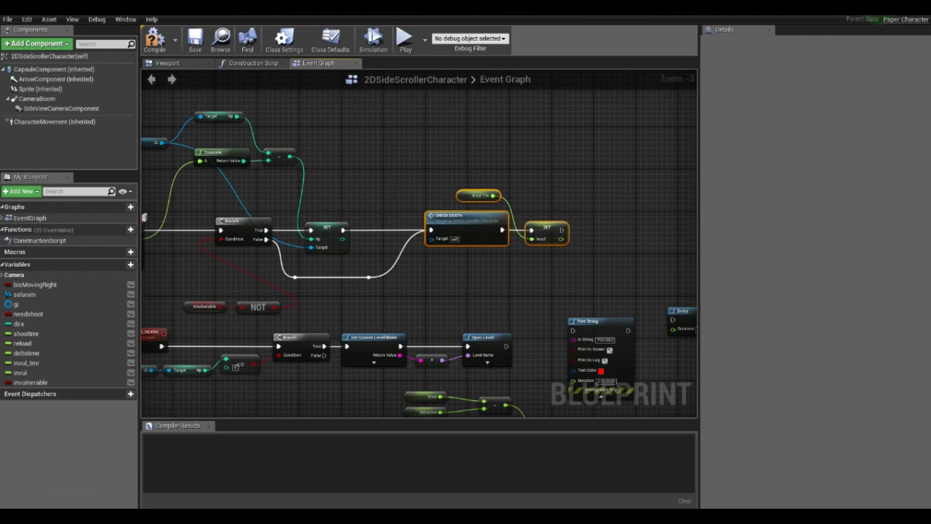
right_drag(462, 220, 426, 120)
right_drag(265, 226, 495, 202)
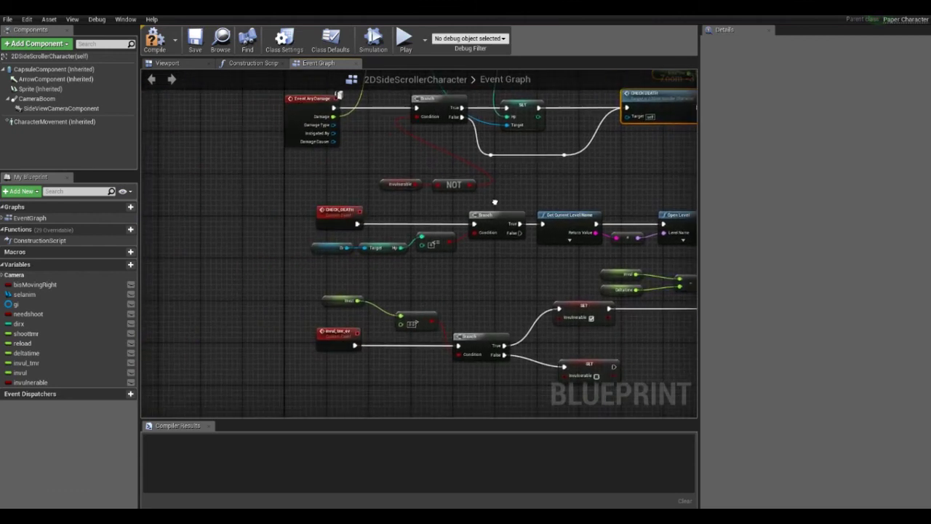
Shift Get Current Level Name and Open Level right, with Delay placed beside Print String
mouse_move(338, 95)
right_down()
mouse_move(316, 125)
mouse_move(85, 173)
mouse_move(256, 147)
right_up()
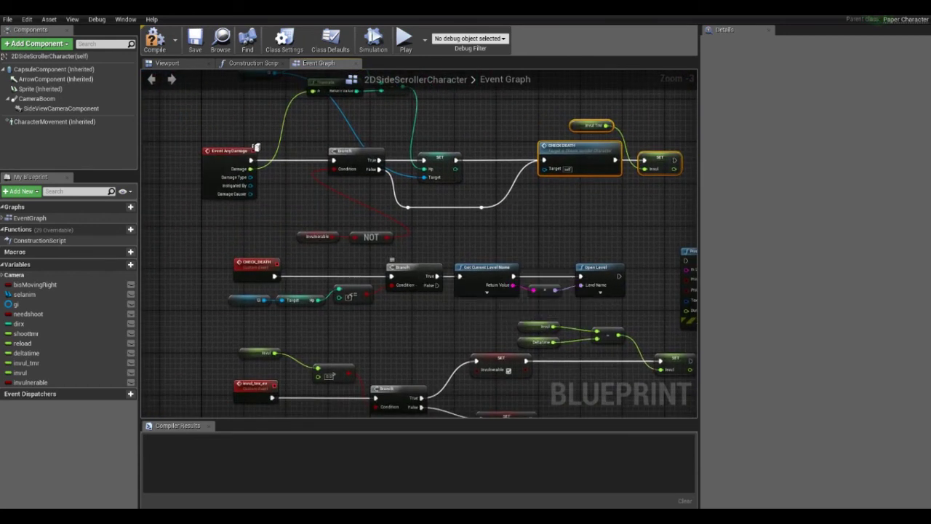
right_drag(256, 148, 71, 153)
drag(262, 264, 437, 309)
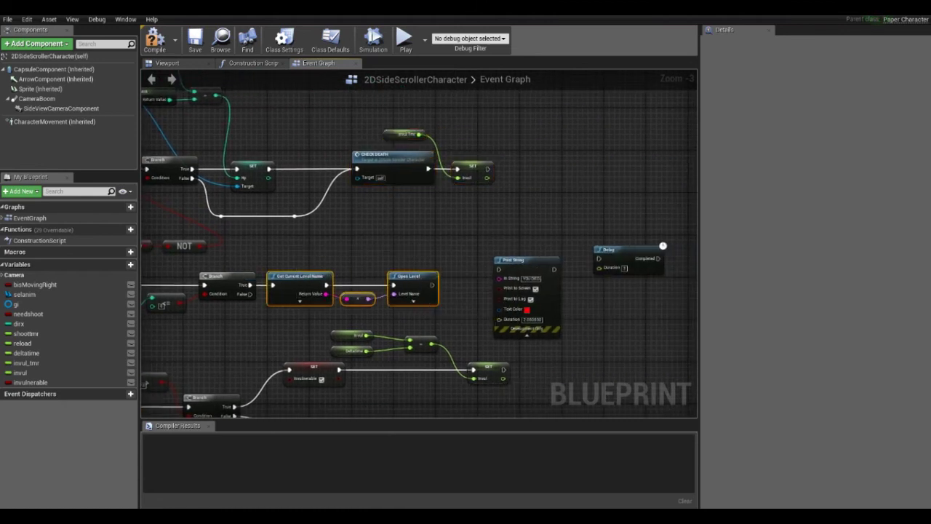
right_drag(437, 309, 356, 309)
mouse_move(248, 275)
mouse_down()
mouse_move(395, 275)
mouse_move(216, 273)
mouse_up()
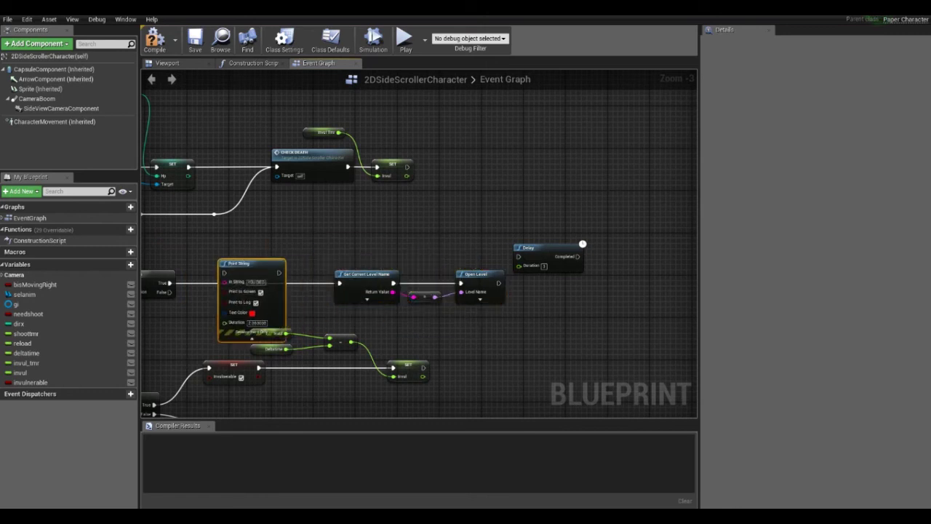
click(165, 282)
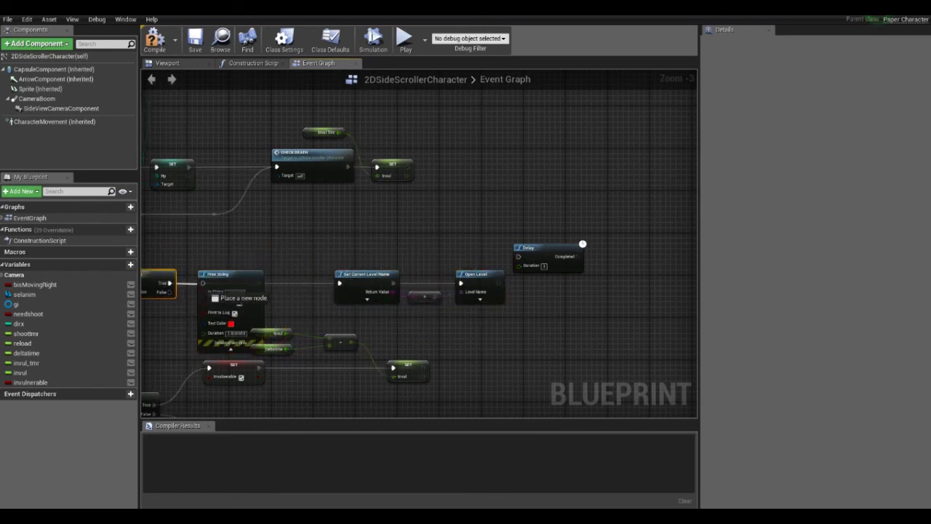
drag(582, 243, 340, 271)
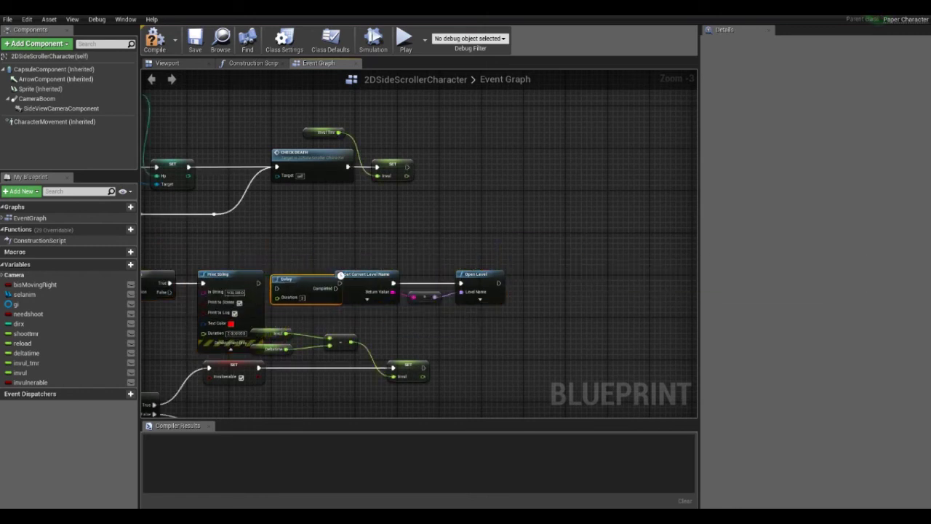
drag(346, 264, 510, 307)
drag(381, 277, 469, 297)
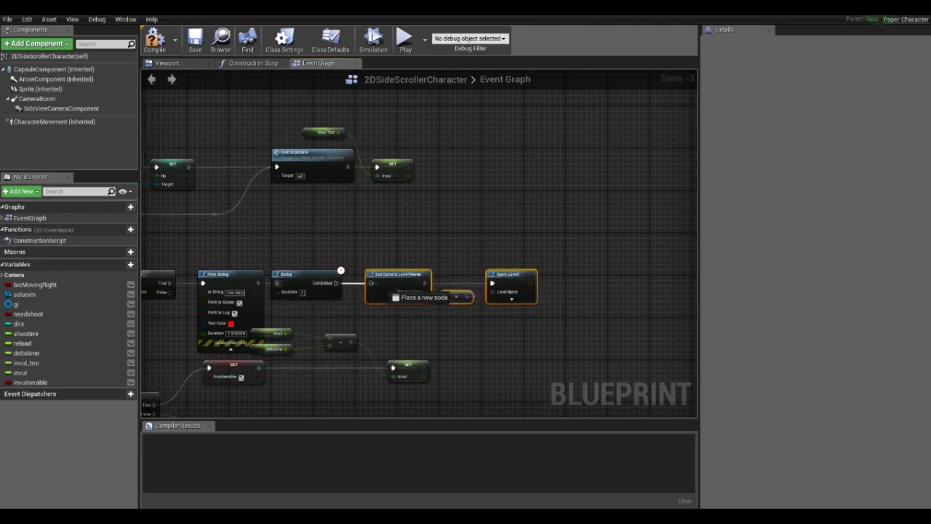
click(466, 320)
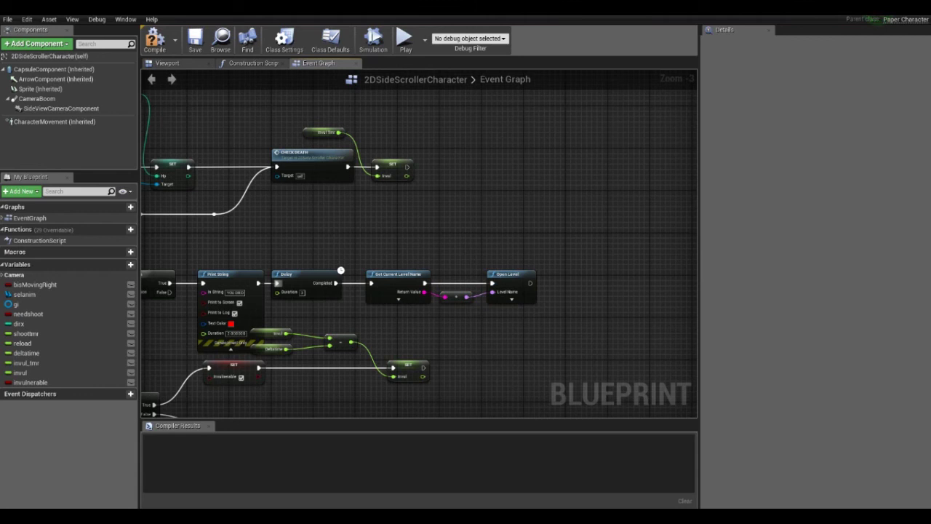
Move the invul_tmr_ev group and the invul, deltatime and multiply nodes lower
right_drag(466, 320, 555, 256)
right_drag(328, 291, 481, 253)
drag(184, 257, 668, 352)
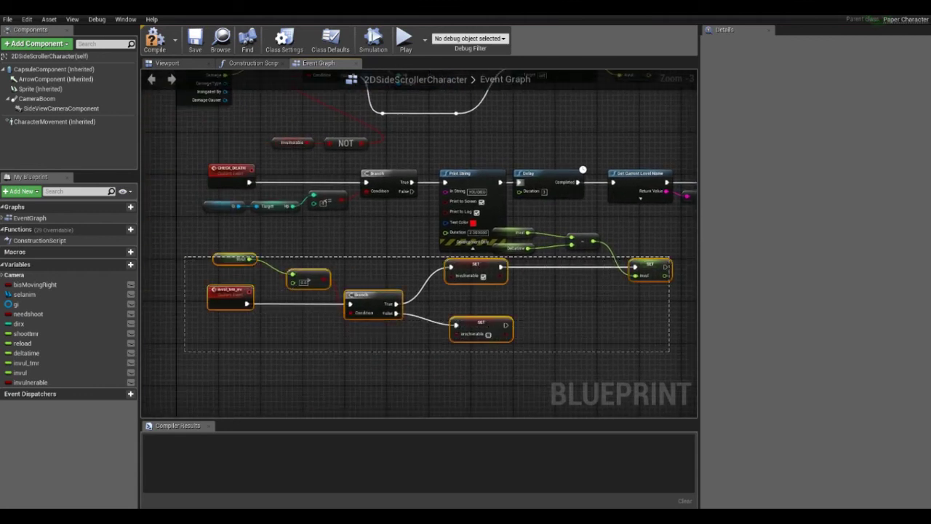
drag(476, 270, 482, 323)
mouse_move(602, 283)
mouse_down()
mouse_move(519, 229)
mouse_move(538, 283)
mouse_up()
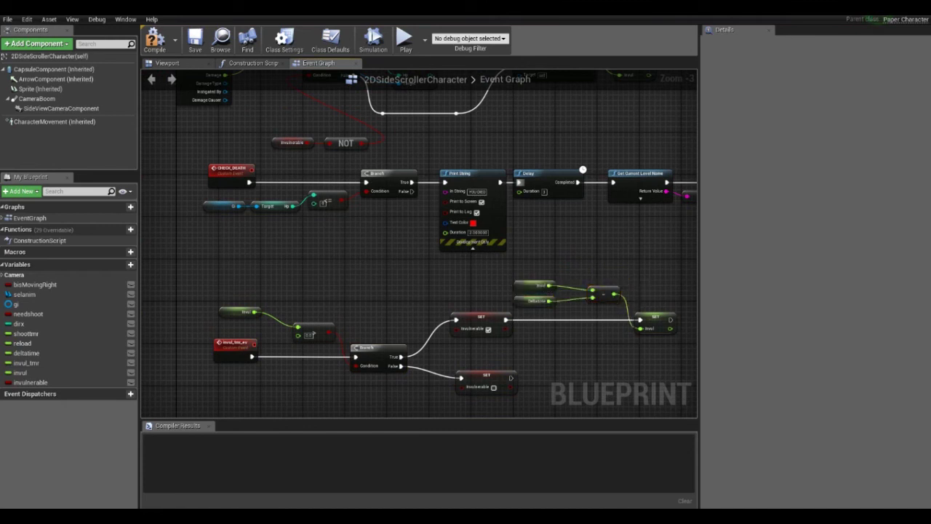
click(473, 247)
scroll(358, 373, down, 2)
scroll(358, 372, down, 1)
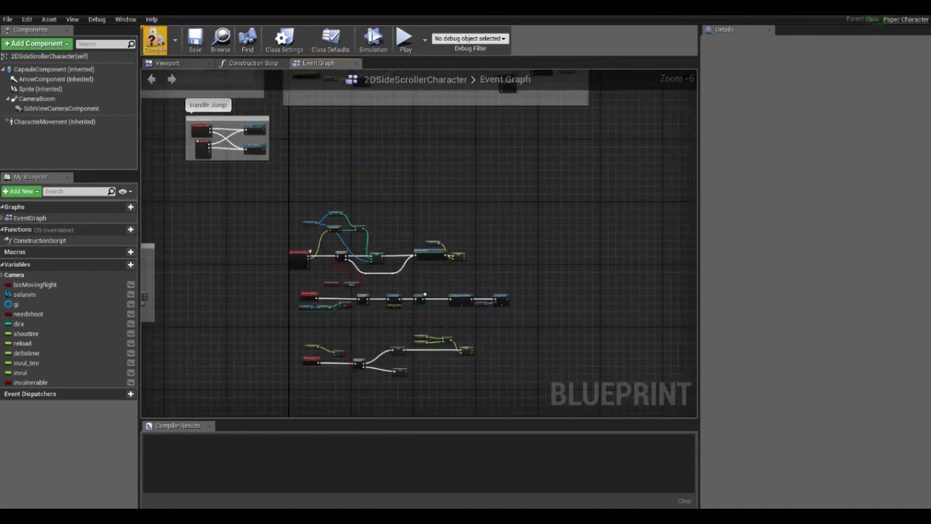
Compile, then add a Set Sprite Color node targeting Sprite, run from Branch True
click(154, 42)
scroll(386, 150, up, 1)
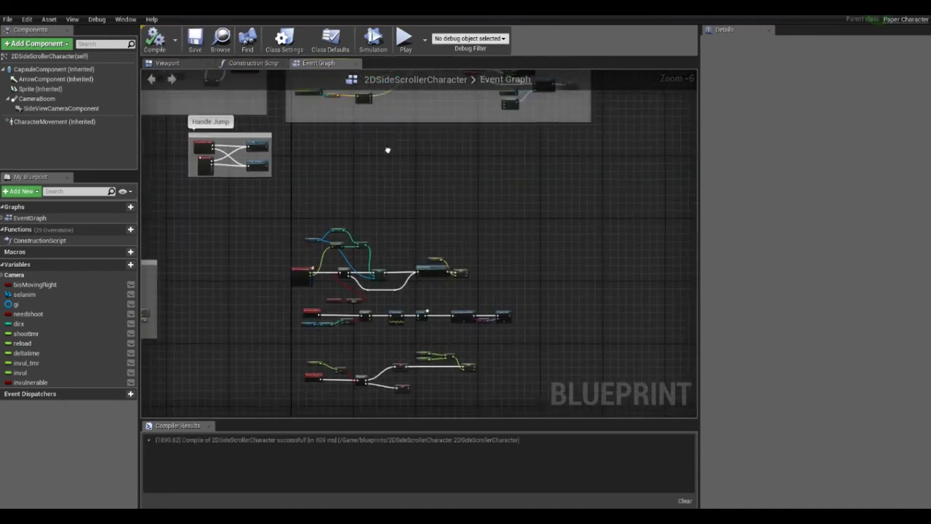
scroll(386, 150, up, 1)
right_drag(406, 186, 407, 225)
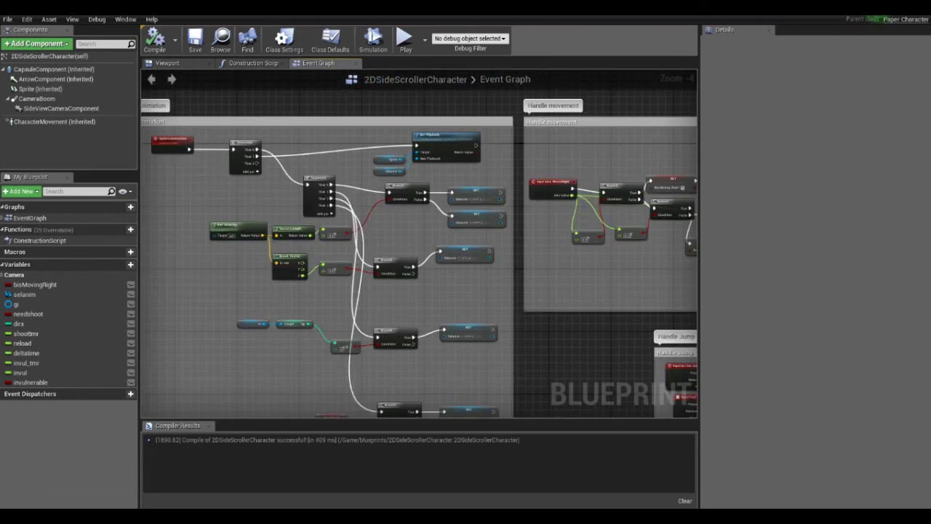
right_drag(407, 225, 394, 223)
scroll(306, 185, up, 4)
mouse_move(306, 185)
mouse_down()
mouse_move(380, 217)
mouse_move(486, 228)
mouse_up()
text(set spr)
key(Down)
key(Return)
drag(321, 322, 463, 252)
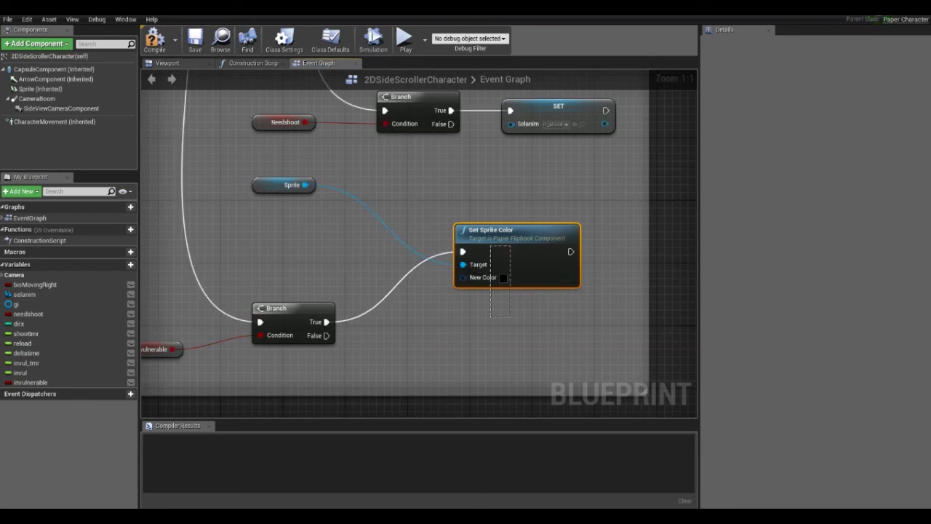
Duplicate Set Sprite Color below the original and run it from Branch False
key(ctrl+c)
key(ctrl+v)
drag(540, 359, 502, 312)
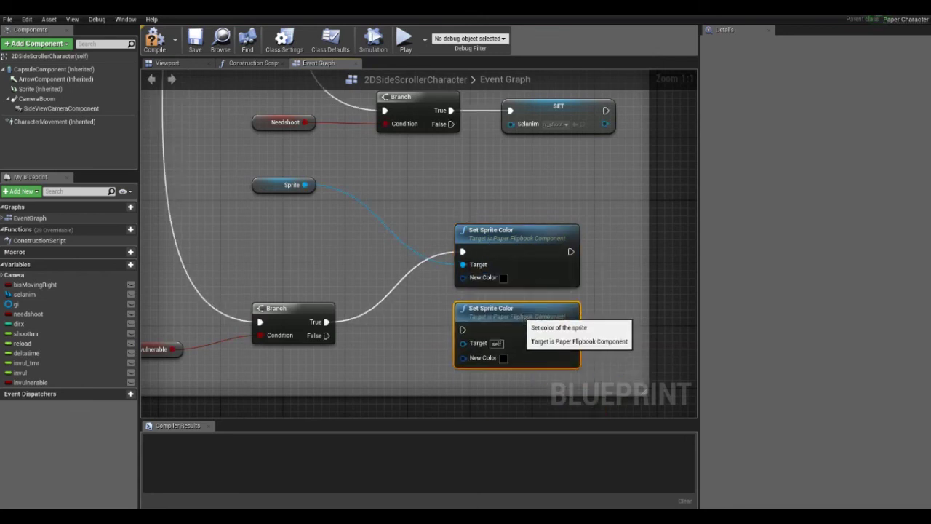
drag(327, 335, 463, 330)
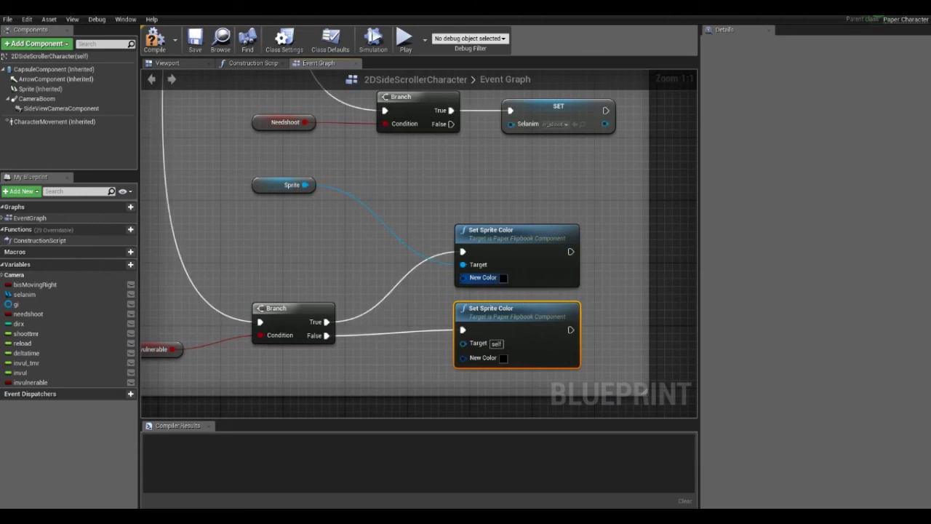
click(503, 277)
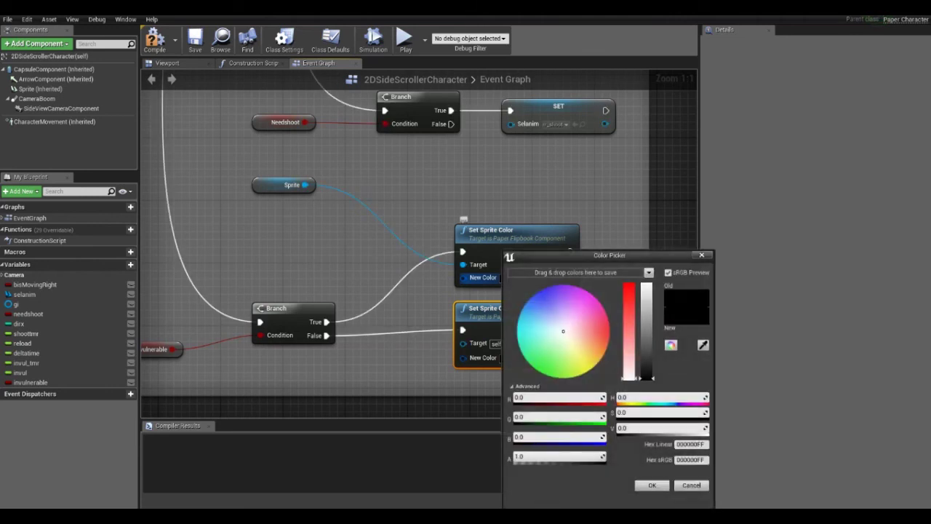
Set the first New Color to white and the second to white with 0.5 alpha
drag(646, 377, 646, 285)
click(652, 484)
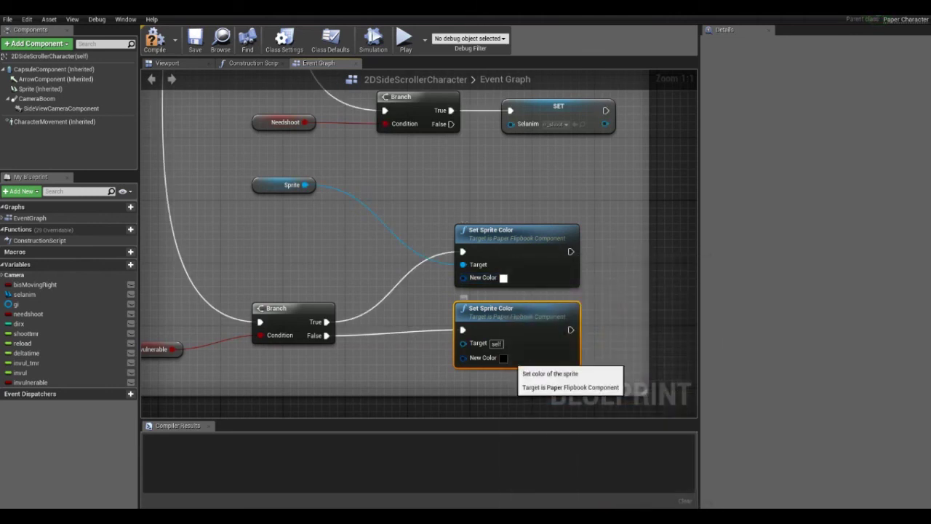
click(501, 358)
drag(650, 378, 649, 285)
drag(606, 457, 601, 456)
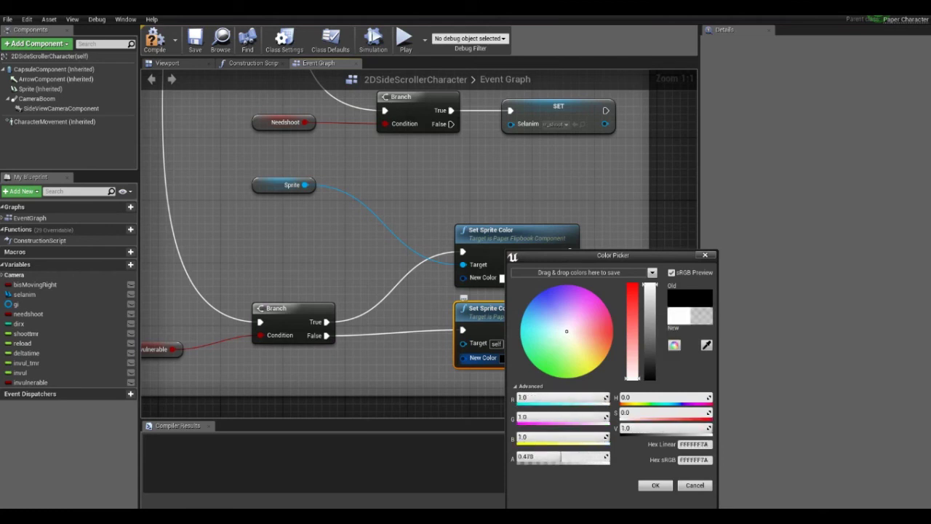
key(Return)
click(655, 486)
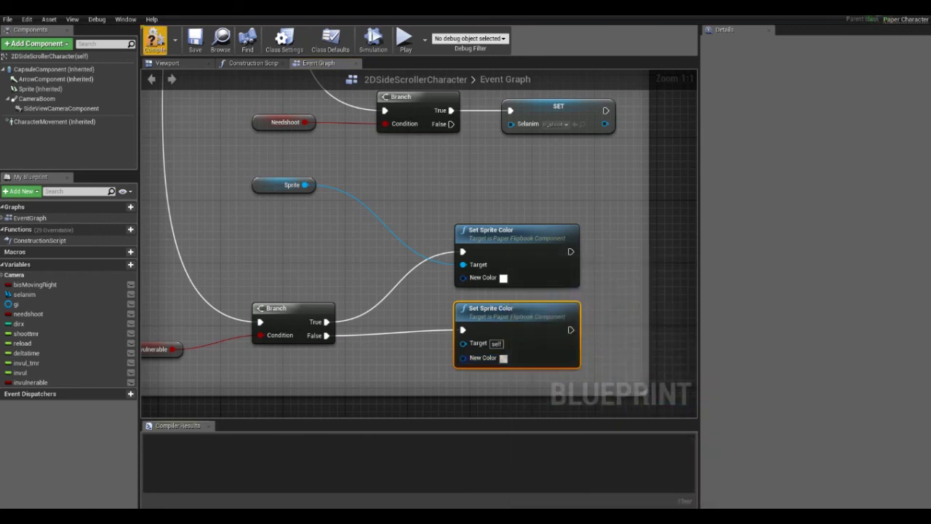
Compile, wire Sprite into the second node's Target, and swap the two colour nodes
click(195, 40)
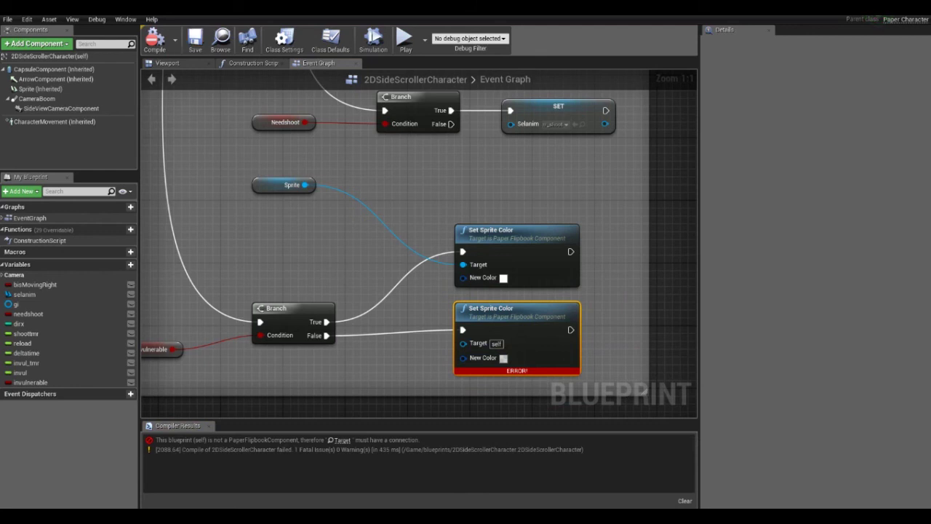
drag(304, 184, 462, 342)
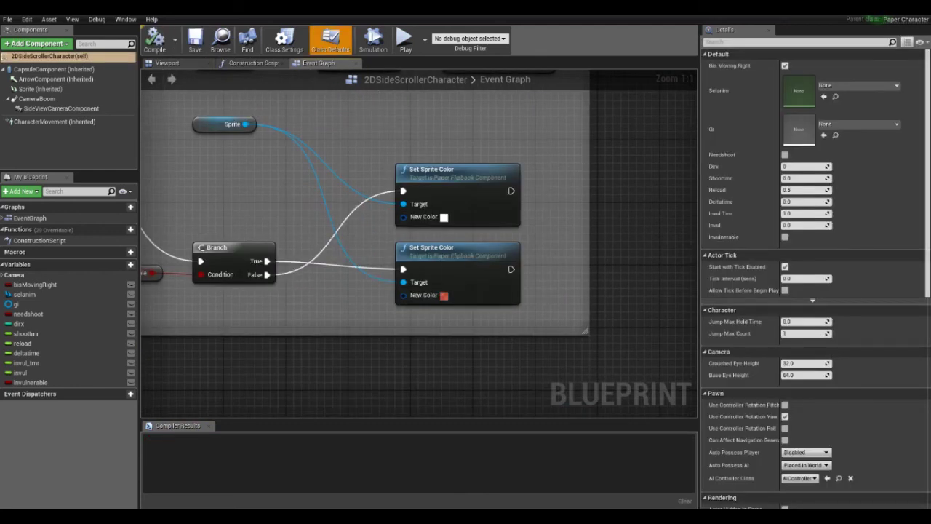
drag(436, 171, 429, 331)
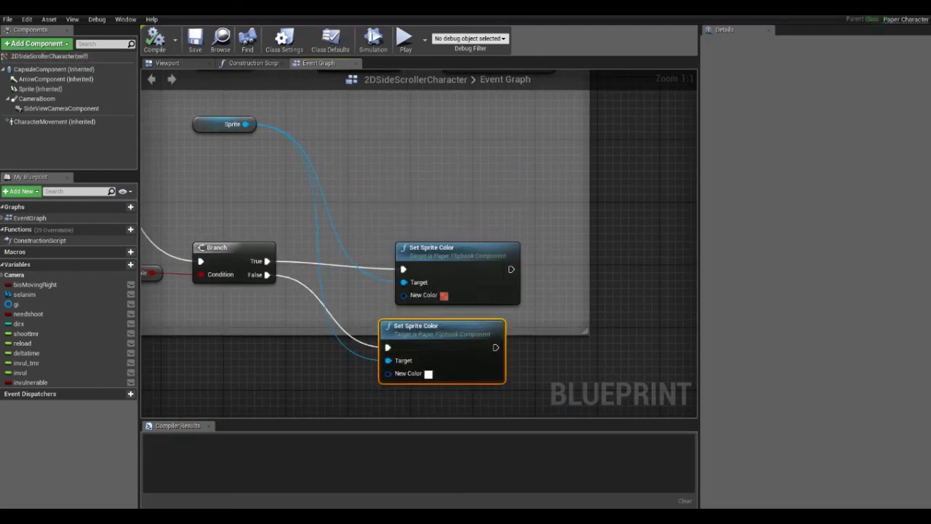
drag(437, 251, 437, 182)
drag(452, 338, 458, 263)
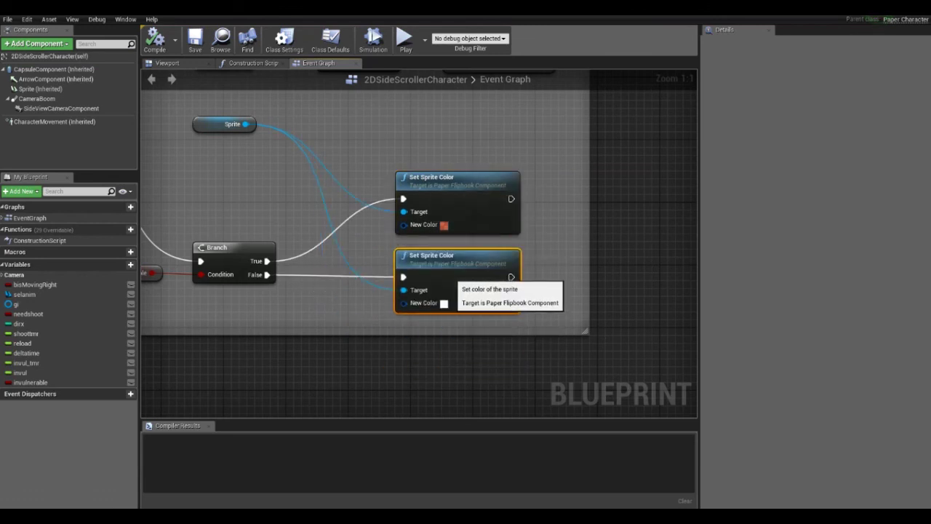
Compile and save the character blueprint with Ctrl+S
right_drag(349, 291, 407, 291)
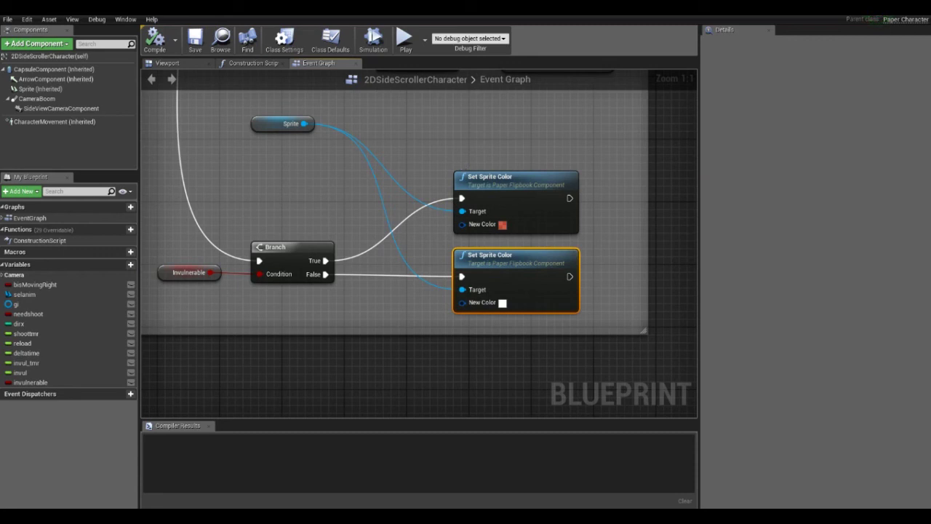
click(195, 40)
scroll(462, 194, down, 4)
right_drag(461, 194, 427, 225)
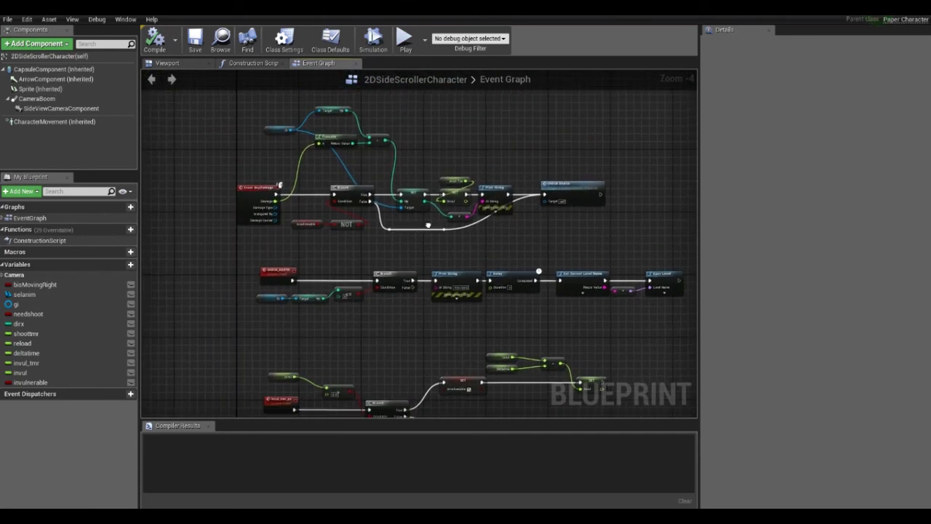
scroll(390, 141, up, 4)
drag(518, 176, 512, 244)
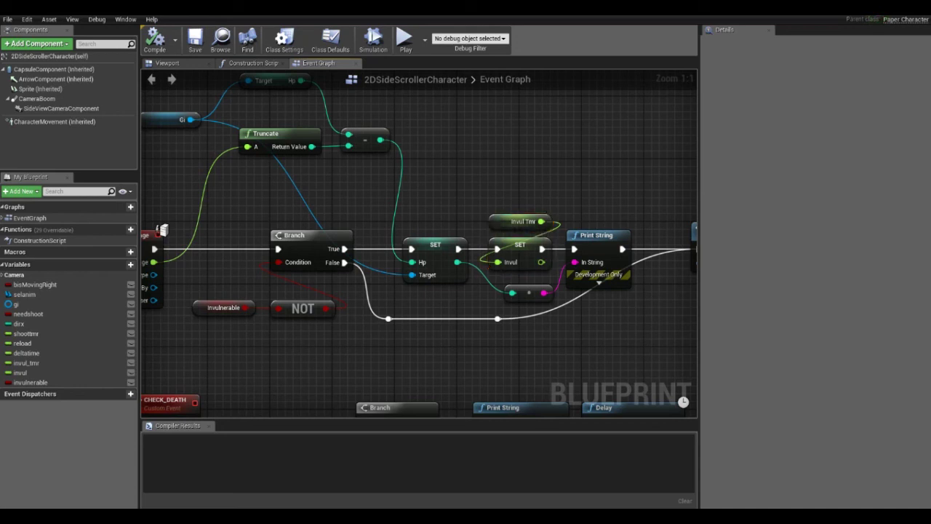
key(ctrl+s)
Start Play in Editor, move left and right, jump, and fire a bullet
key(alt+p)
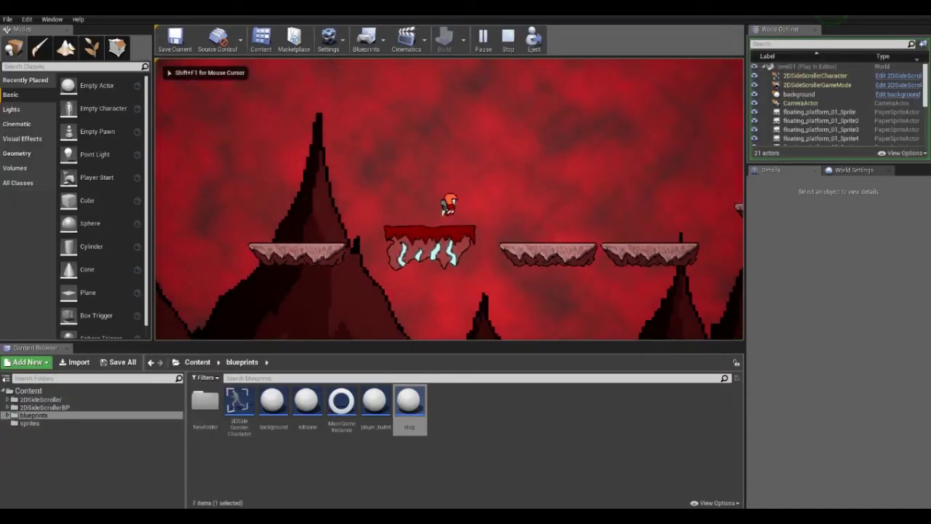
key(Right)
key(Left)
key(space)
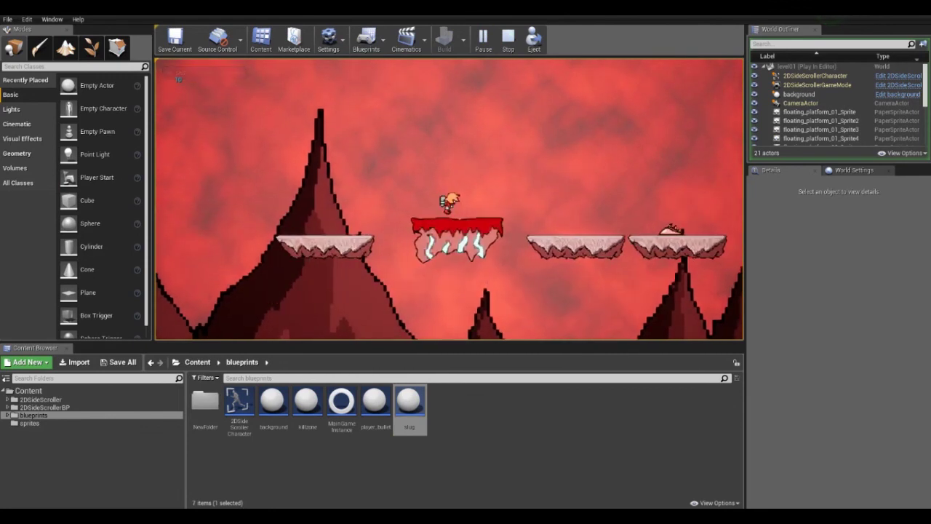
key(Right)
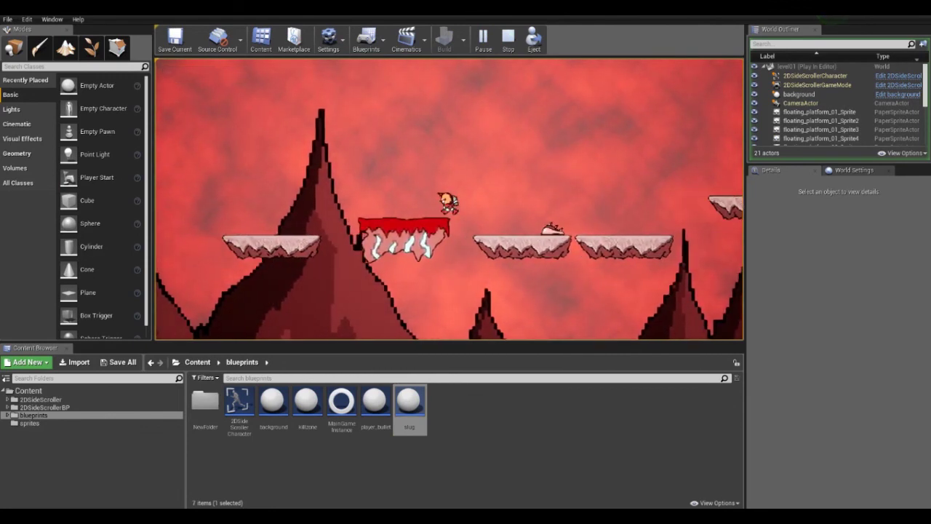
key(Right)
key(f)
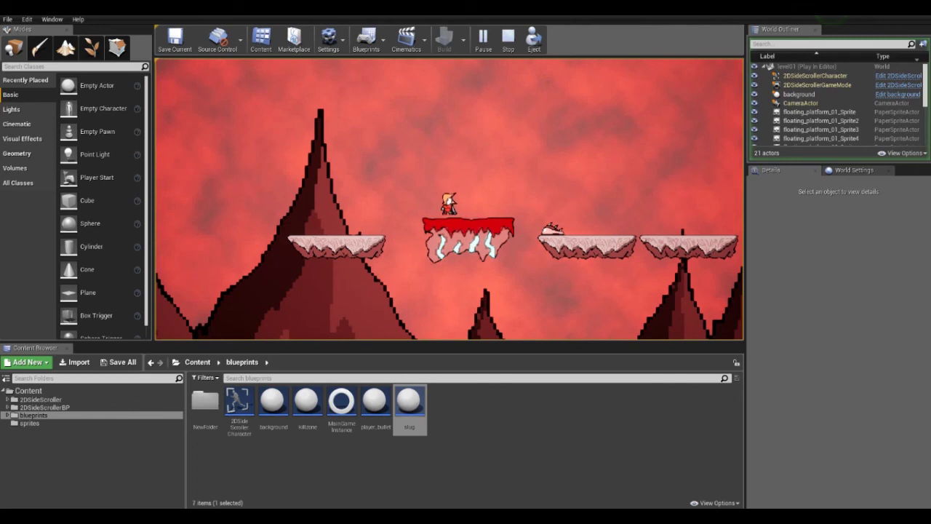
Run and jump across the platforms, ending on the white platforms
key(Right)
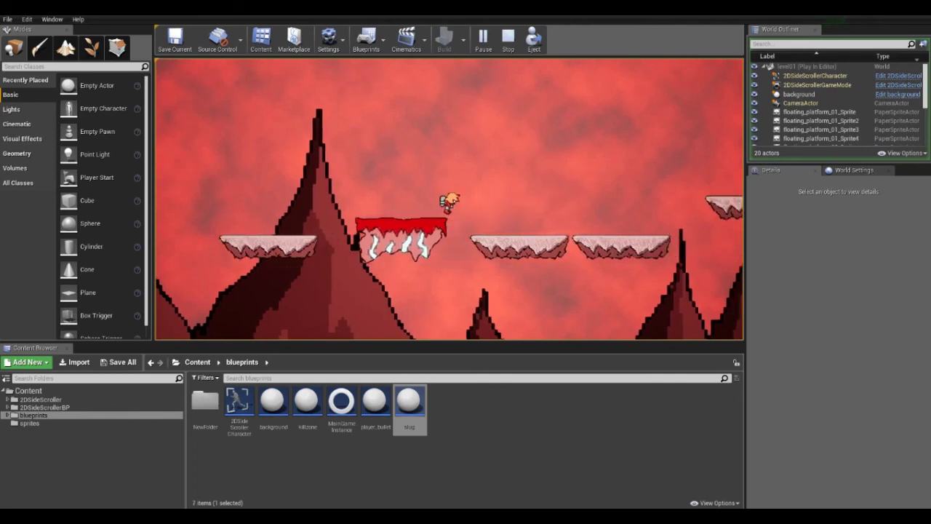
key(Right)
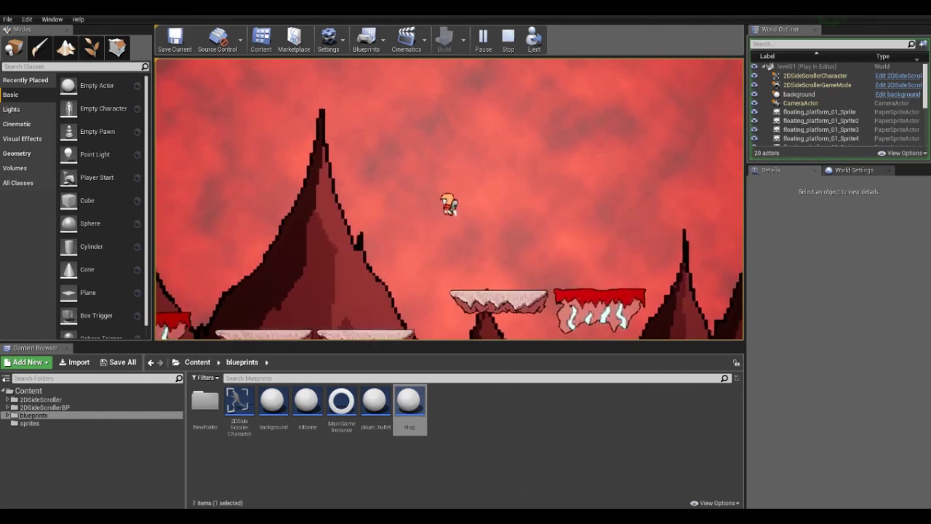
key(space)
key(Left)
key(space)
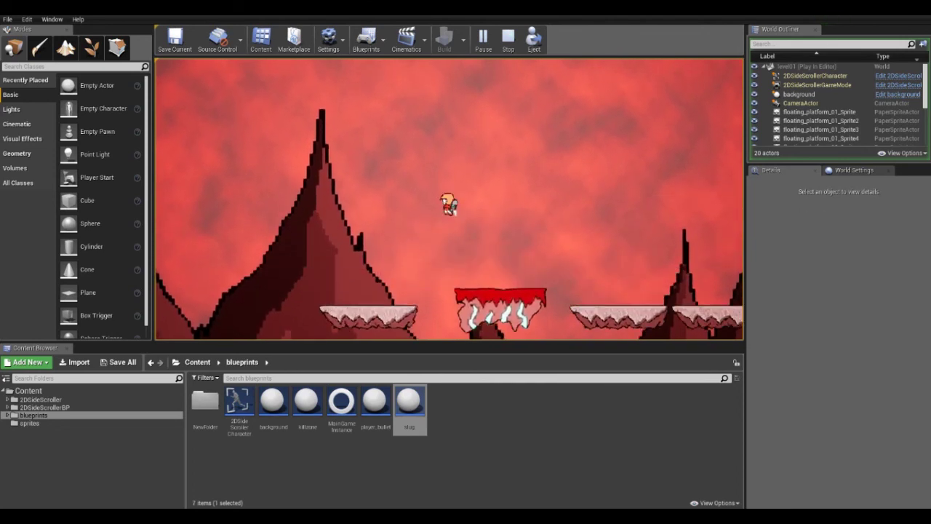
key(Right)
key(space)
key(Right)
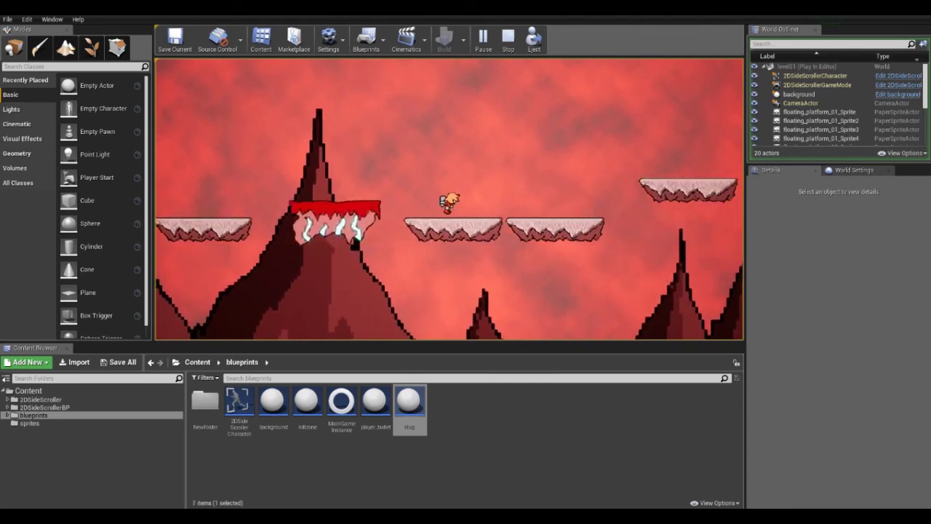